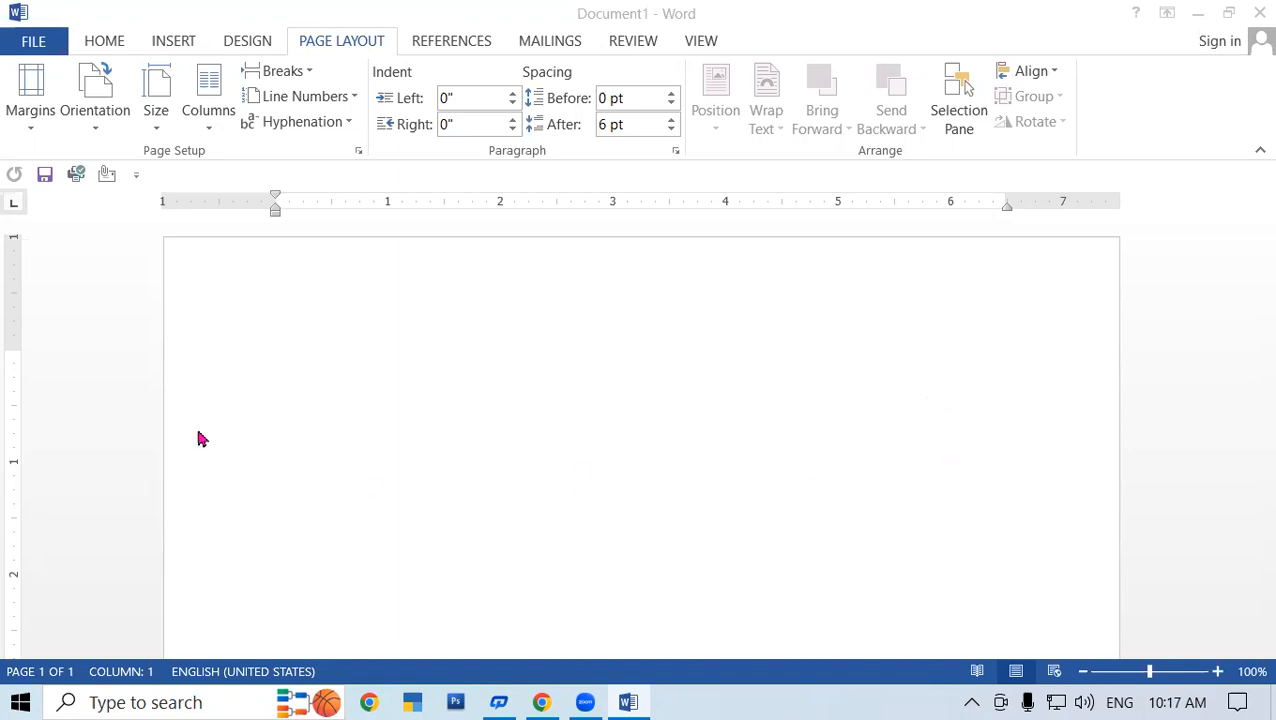
# - Switch the ribbon to the References tab to reach the footnote, endnote and citation tools
pyautogui.click(451, 45)
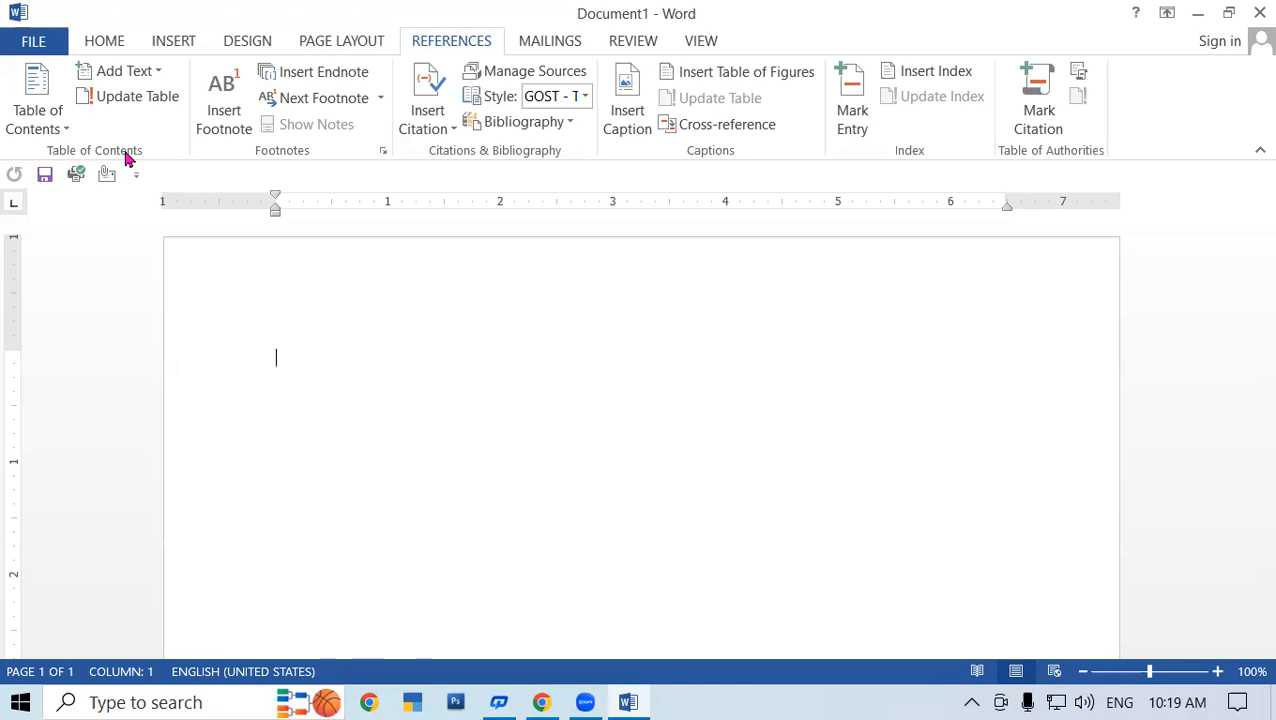
# - Enter =rand(50) to generate five pages of sample paragraphs, then return to page 1
pyautogui.write('=')
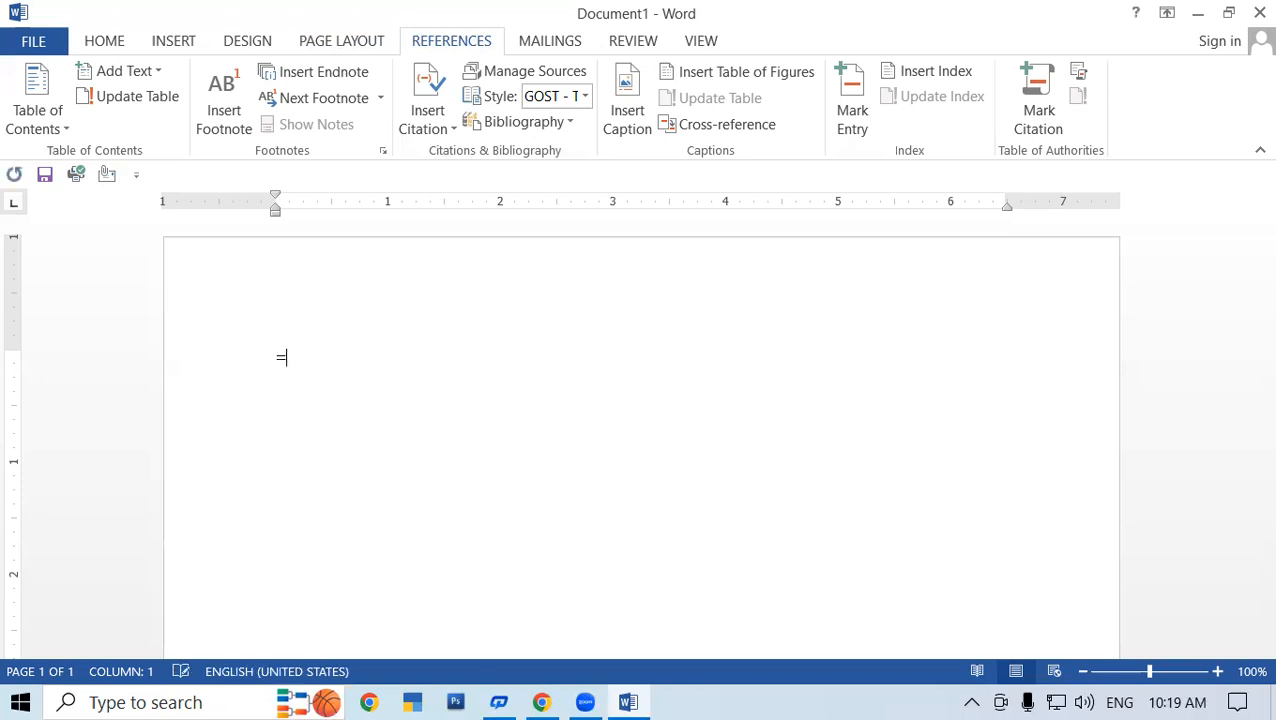
pyautogui.write('ra')
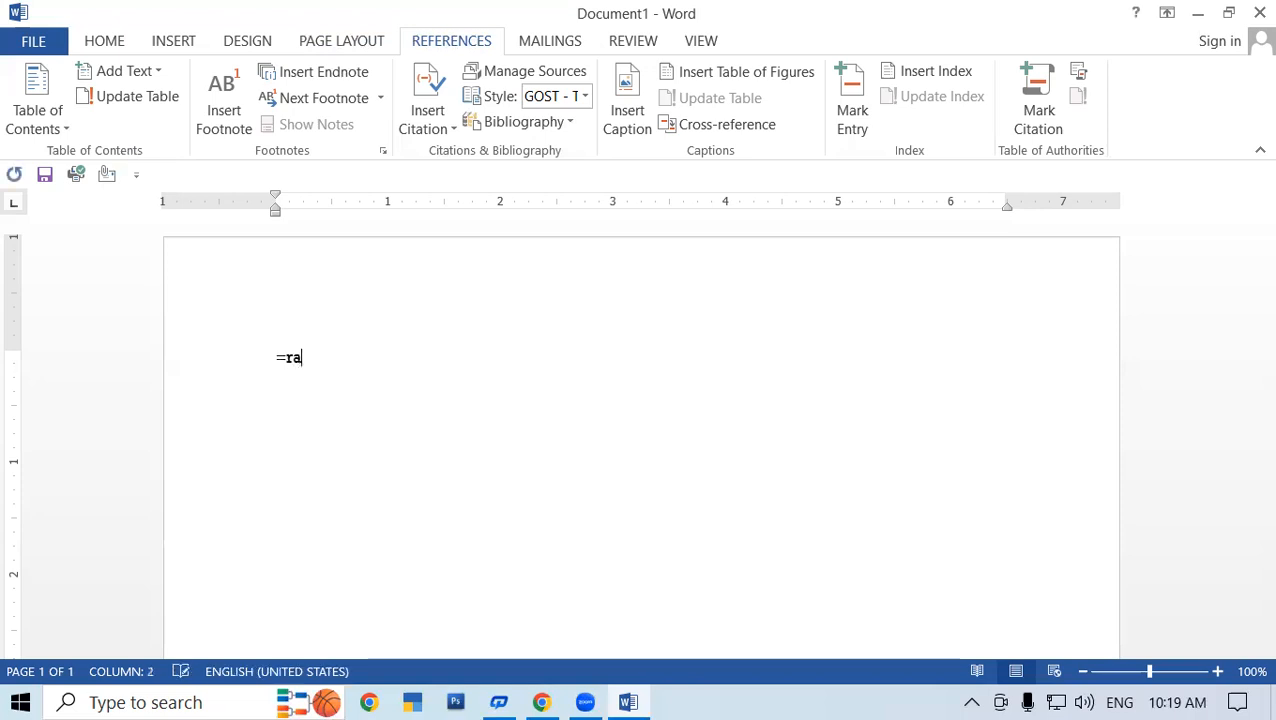
pyautogui.write('nd(500')
pyautogui.press('Return')
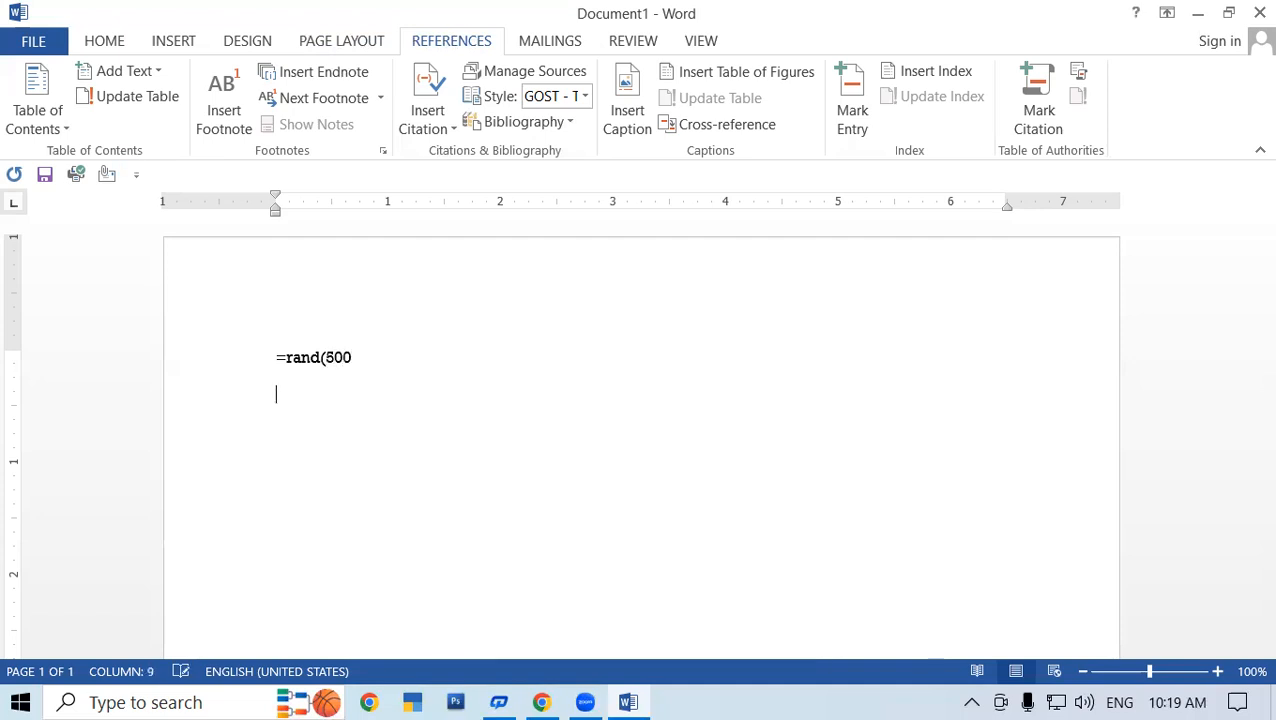
pyautogui.press('BackSpace')
pyautogui.press('BackSpace')
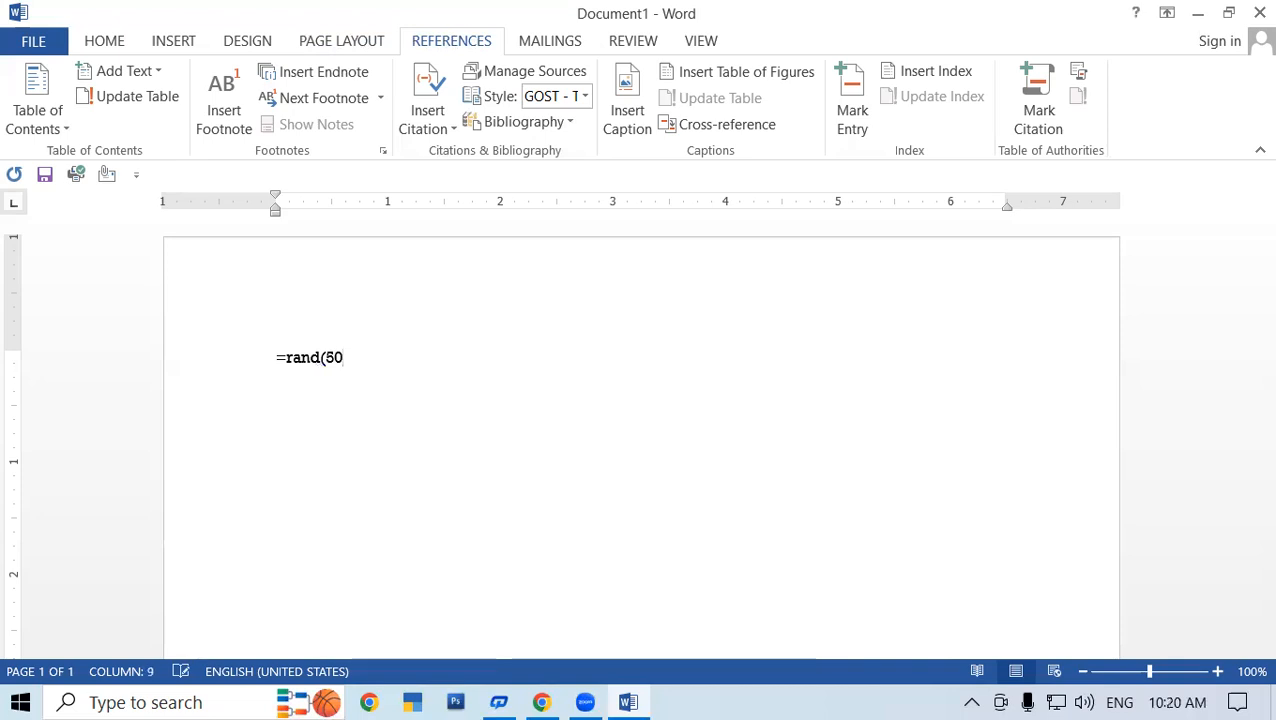
pyautogui.write(')')
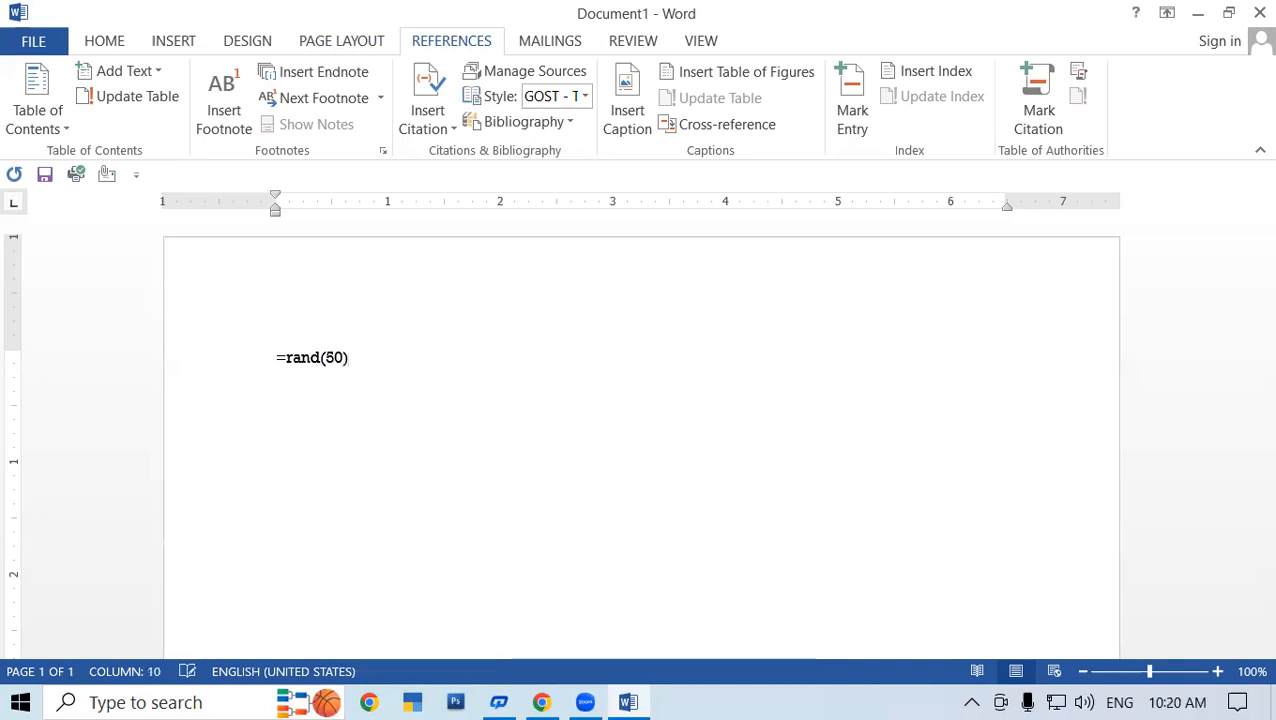
pyautogui.press('Return')
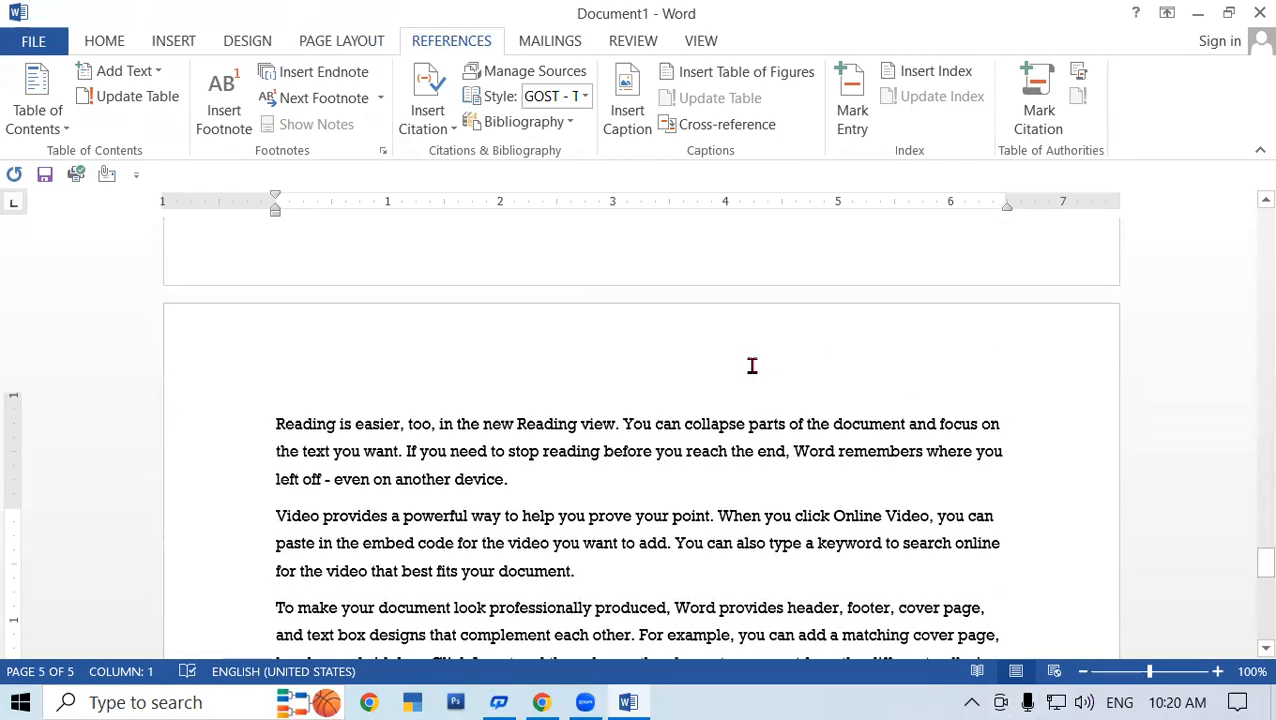
pyautogui.scroll(10, 752, 367)
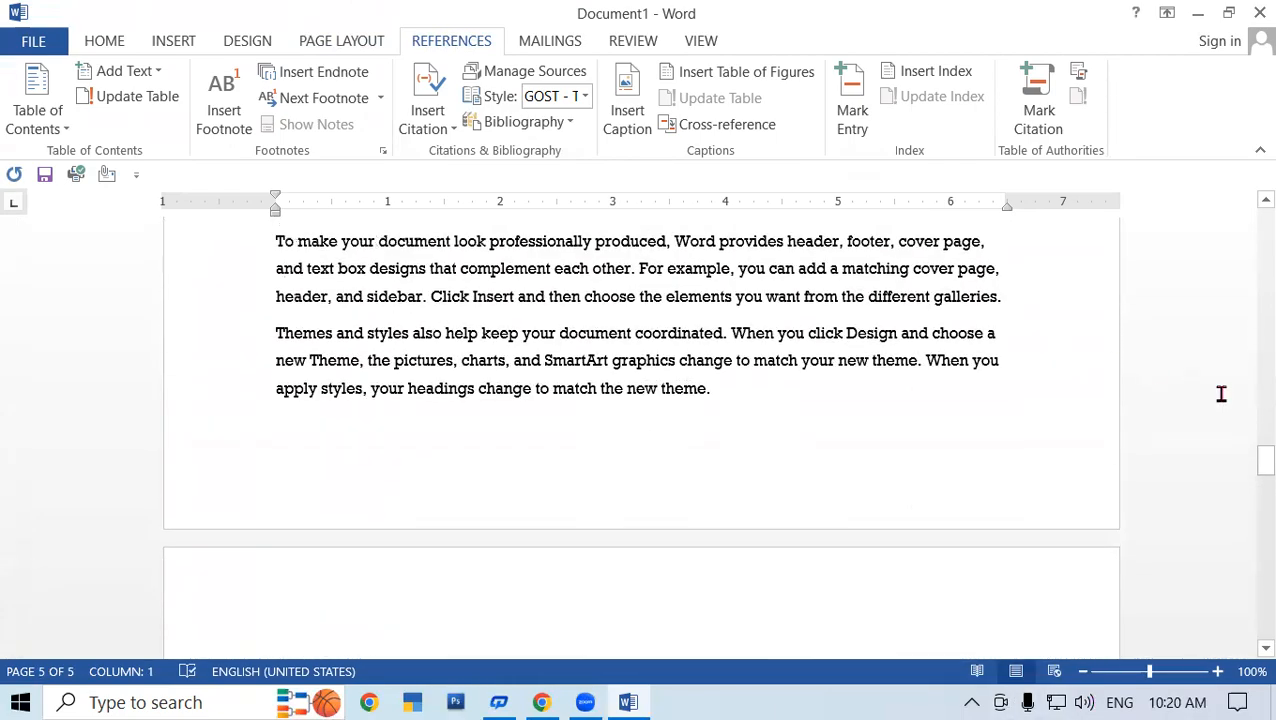
pyautogui.moveTo(1251, 467); pyautogui.dragTo(1253, 205)
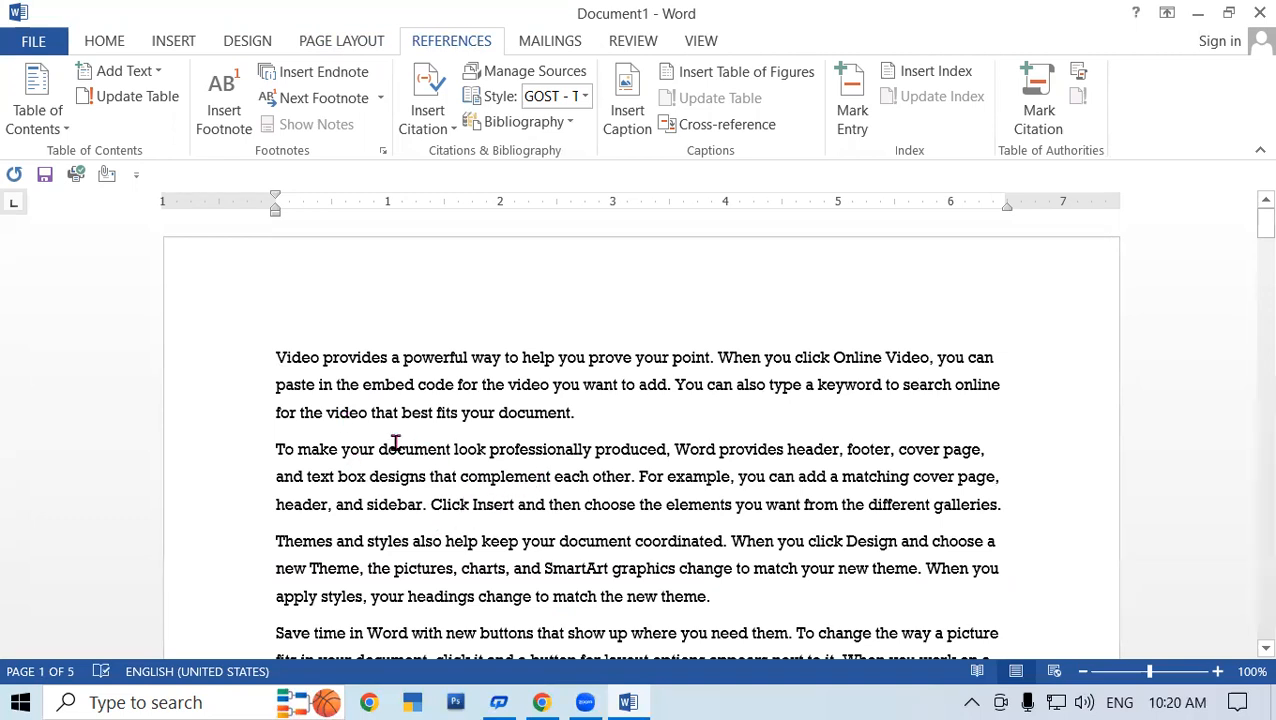
pyautogui.scroll(-5, 483, 488)
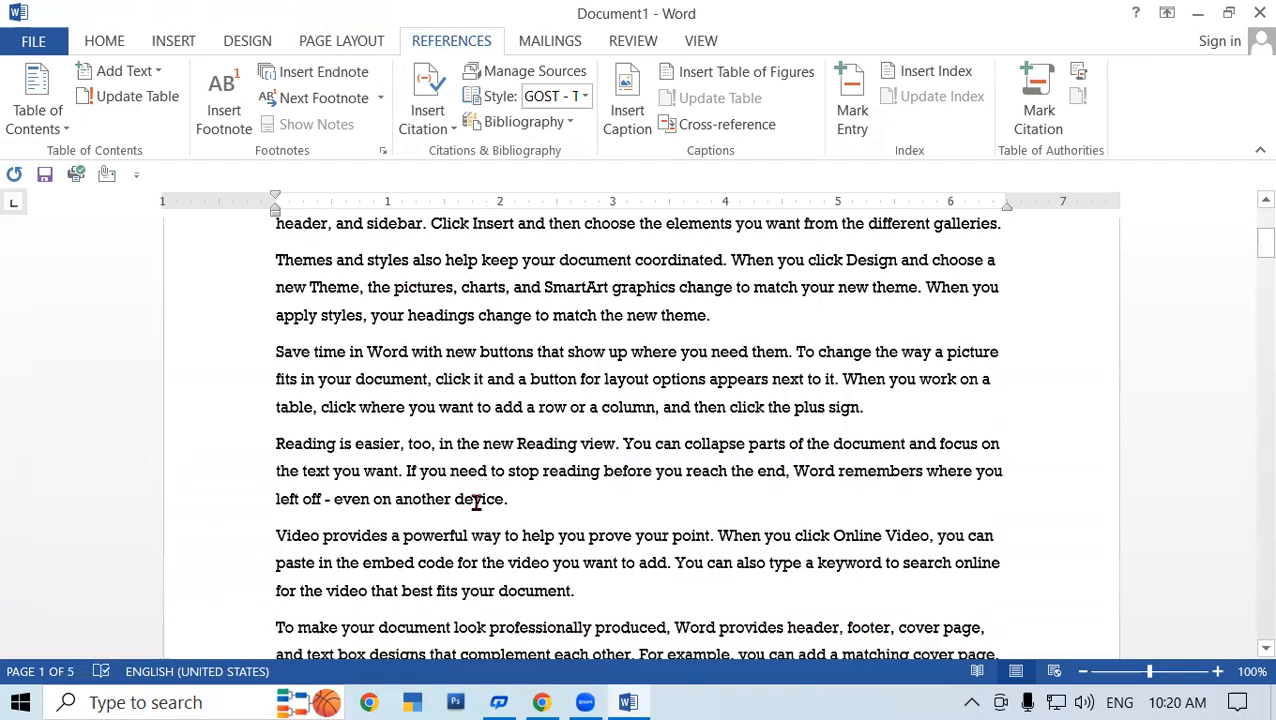
pyautogui.scroll(5, 353, 430)
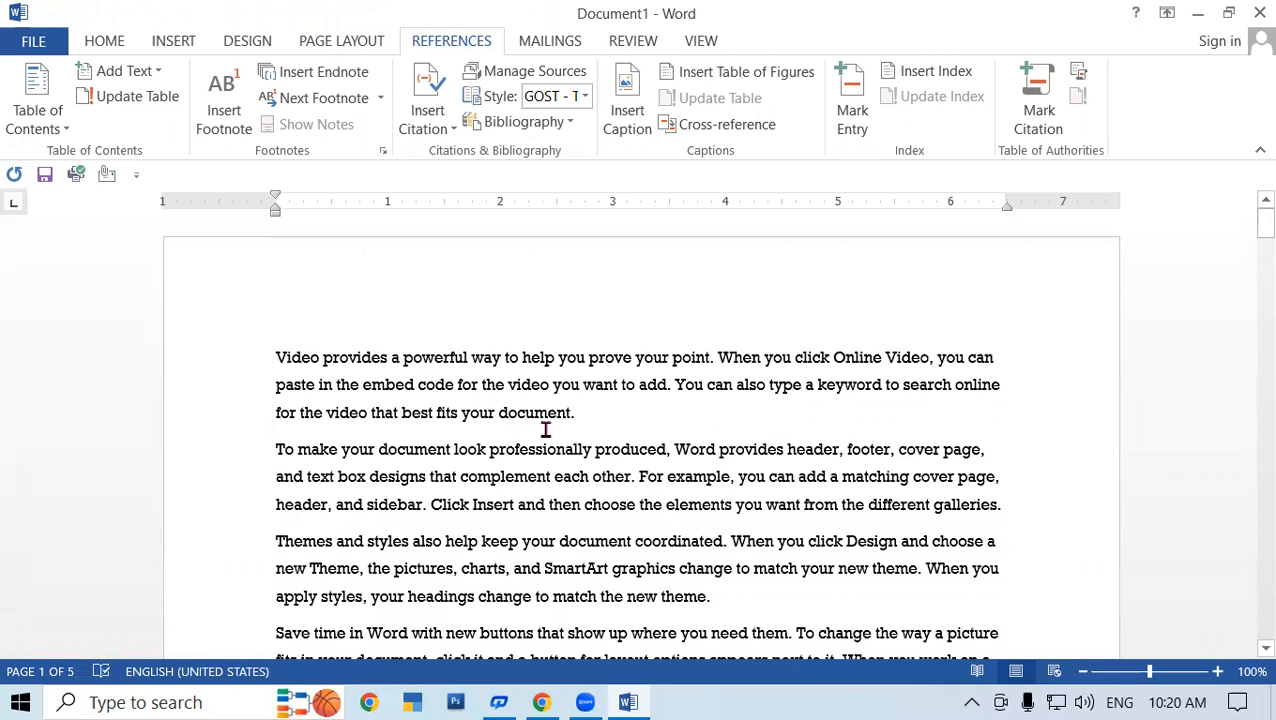
pyautogui.scroll(-2, 366, 410)
pyautogui.scroll(2, 355, 395)
# - Add blank lines above the first paragraph and type the heading 'Computer Fundamental'
pyautogui.click(267, 358)
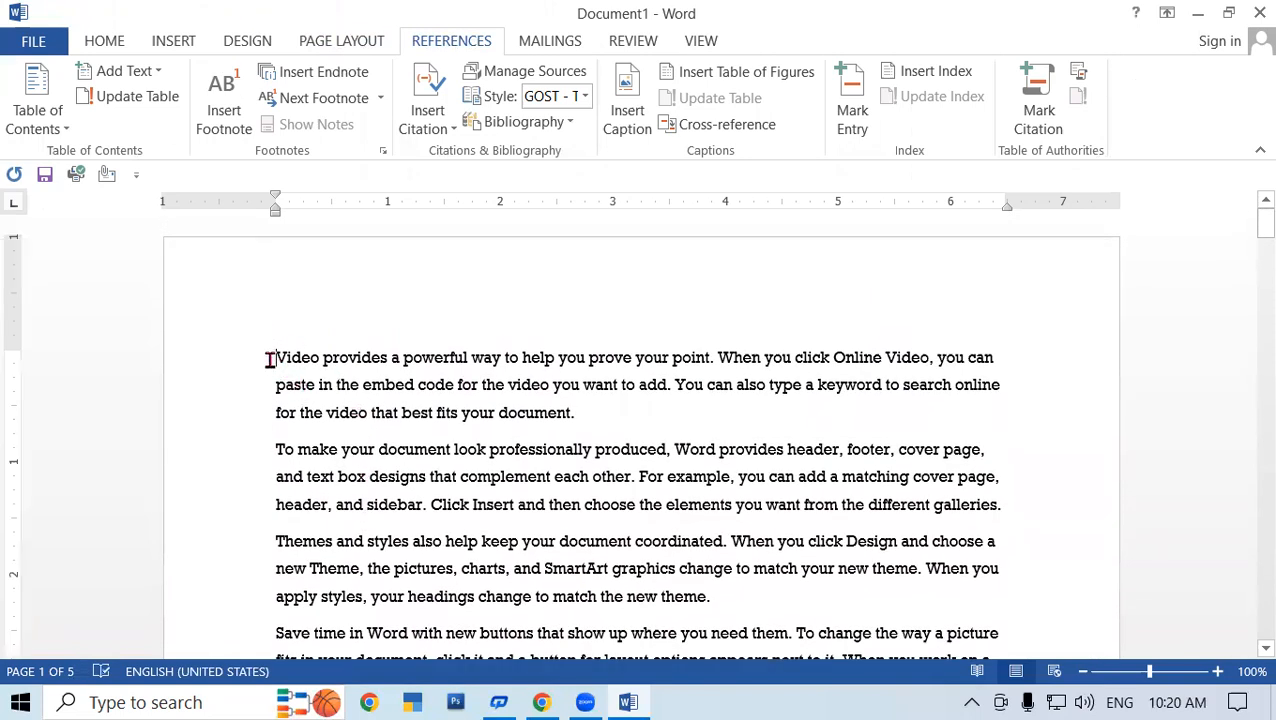
pyautogui.press('Return')
pyautogui.press('Return')
pyautogui.press('Return')
pyautogui.press('Return')
pyautogui.press('Return')
pyautogui.press('Return')
pyautogui.press('Return')
pyautogui.press('Return')
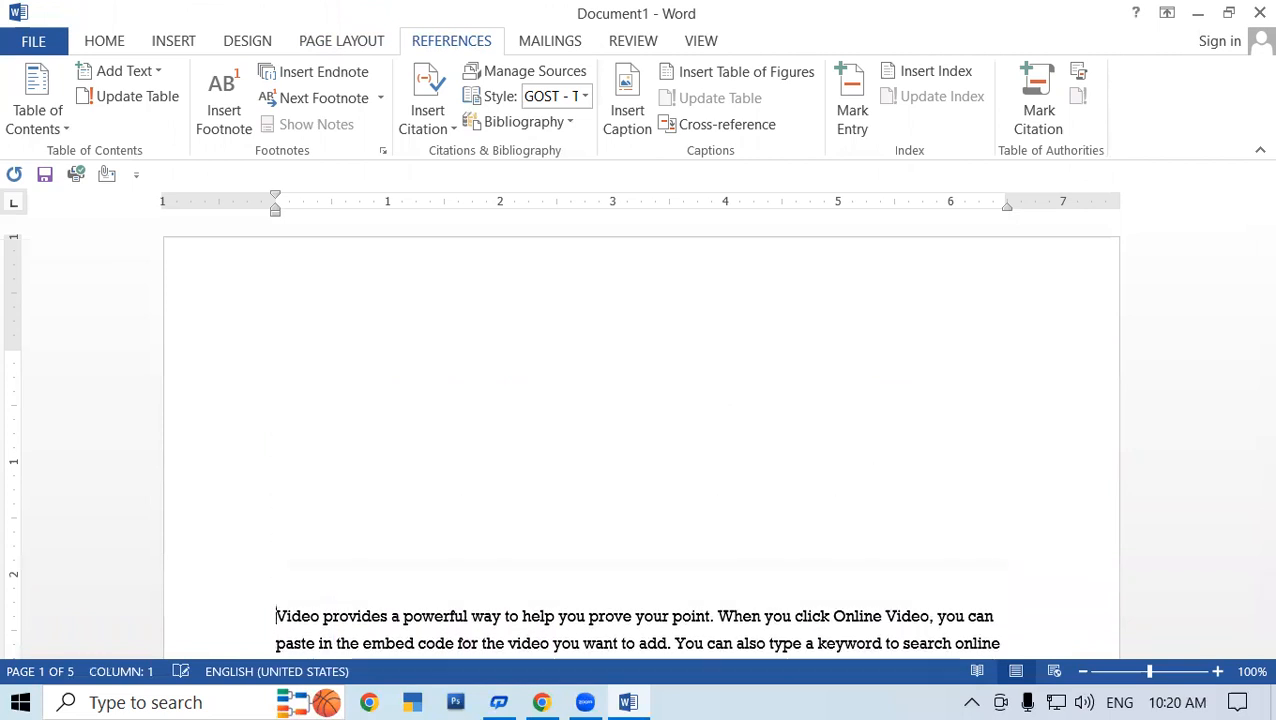
pyautogui.scroll(-5, 385, 400)
pyautogui.scroll(5, 320, 342)
pyautogui.scroll(-6, 353, 342)
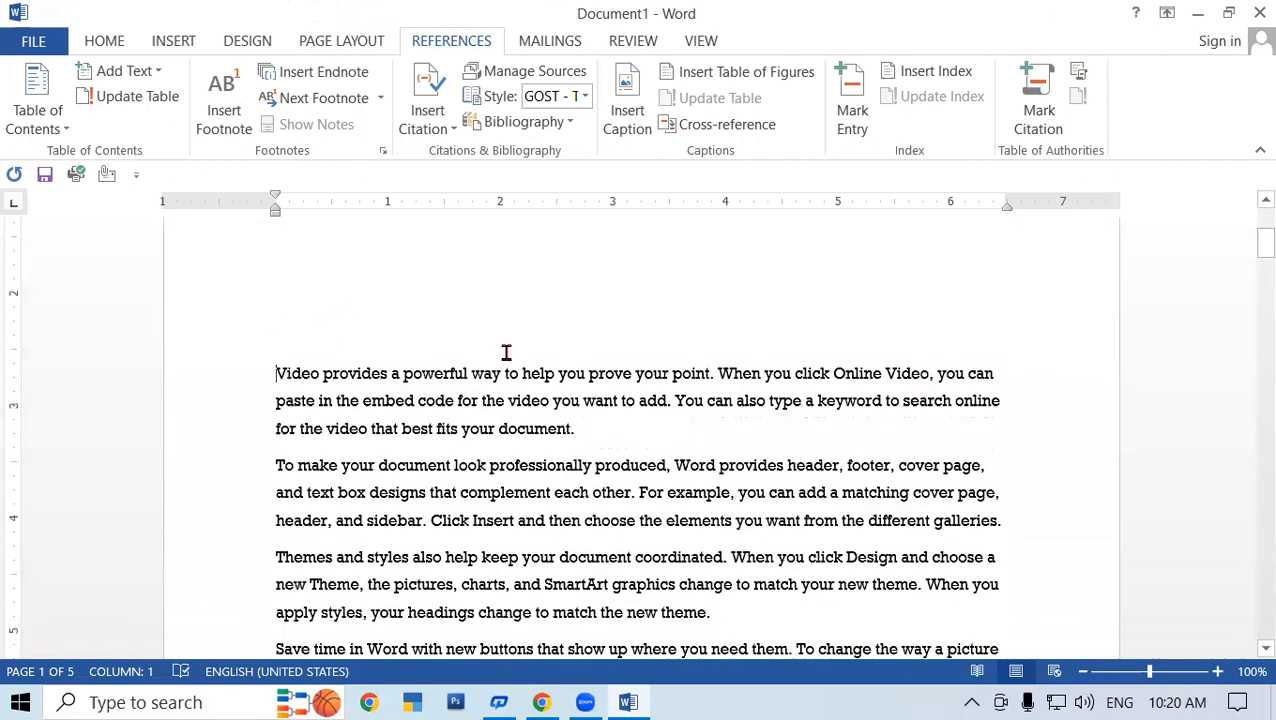
pyautogui.press('Return')
pyautogui.press('Return')
pyautogui.press('Return')
pyautogui.press('Return')
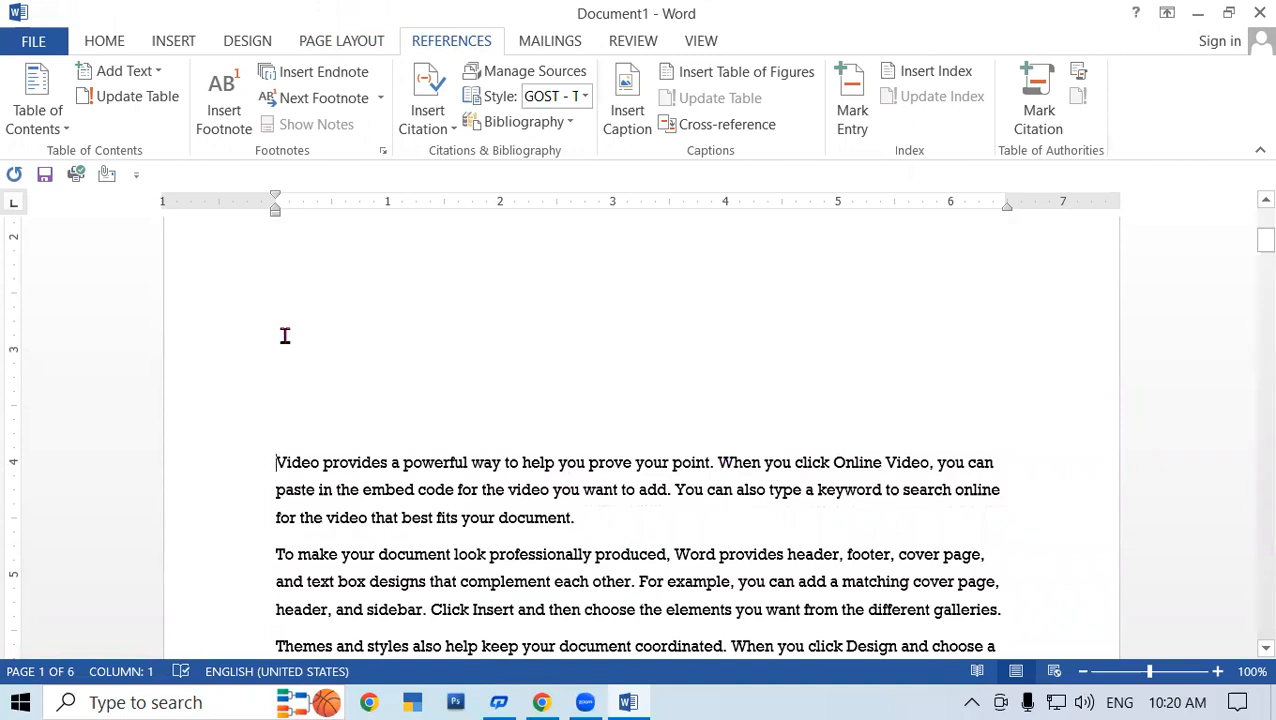
pyautogui.scroll(-1, 296, 430)
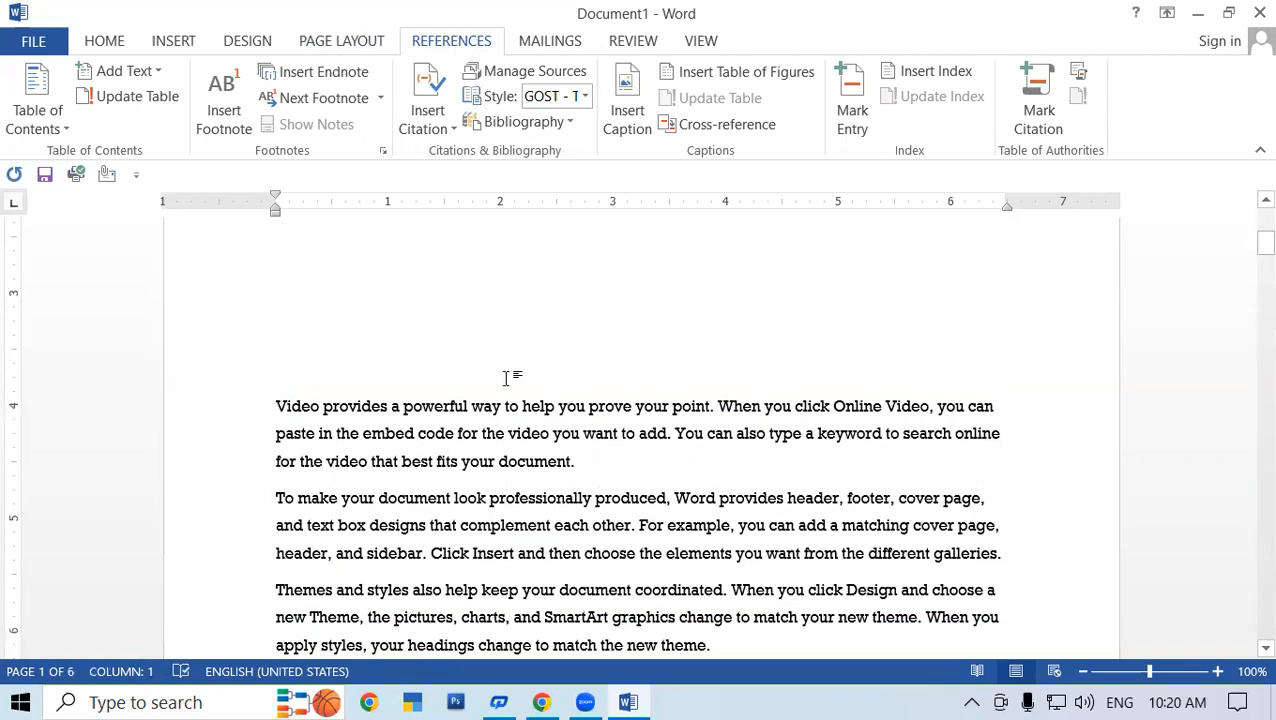
pyautogui.write('Computer Fundamental')
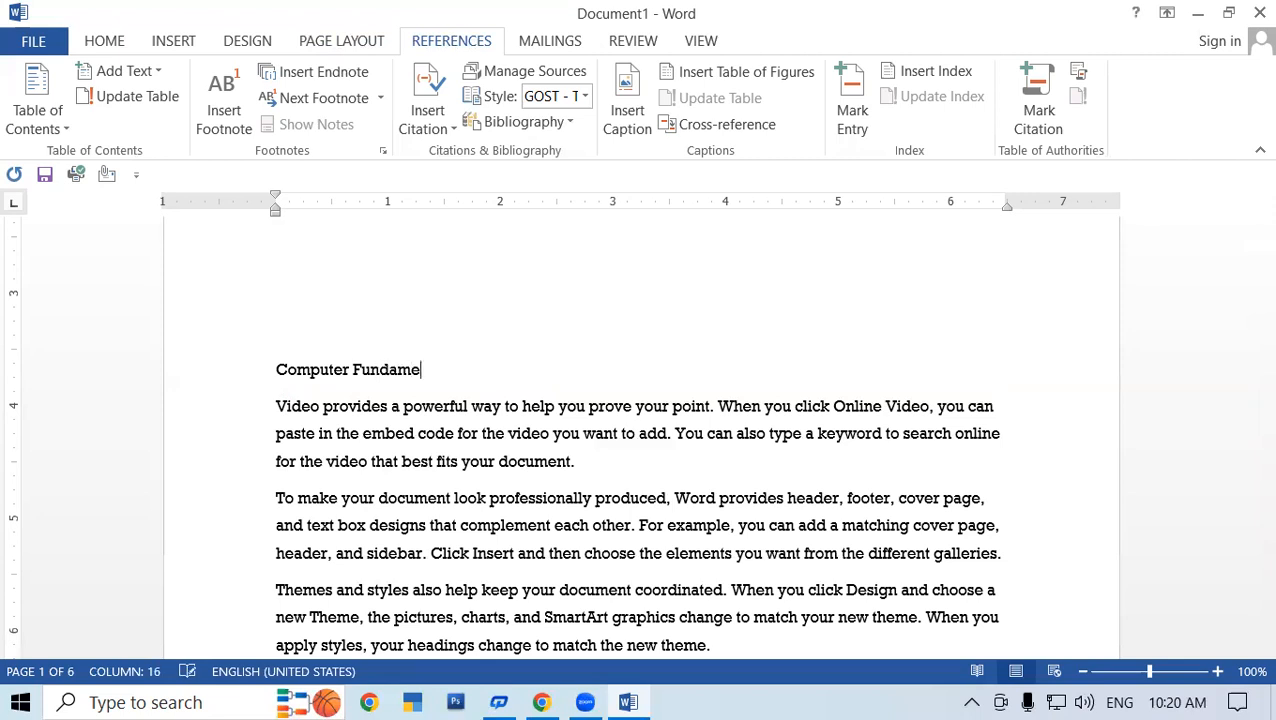
pyautogui.press('BackSpace')
pyautogui.press('BackSpace')
pyautogui.write('a')
# - Insert the heading 'Operating System' above the page 2 paragraph
pyautogui.scroll(-9, 456, 350)
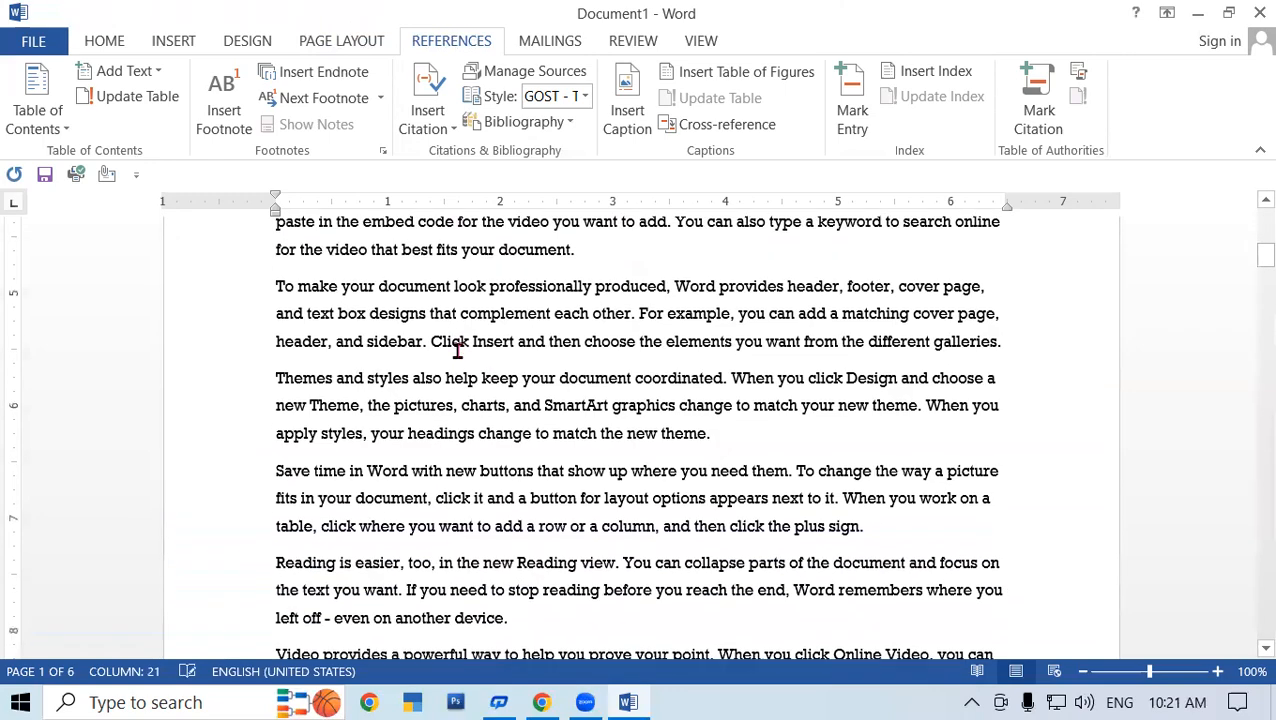
pyautogui.scroll(-4, 553, 383)
pyautogui.click(272, 427)
pyautogui.press('Return')
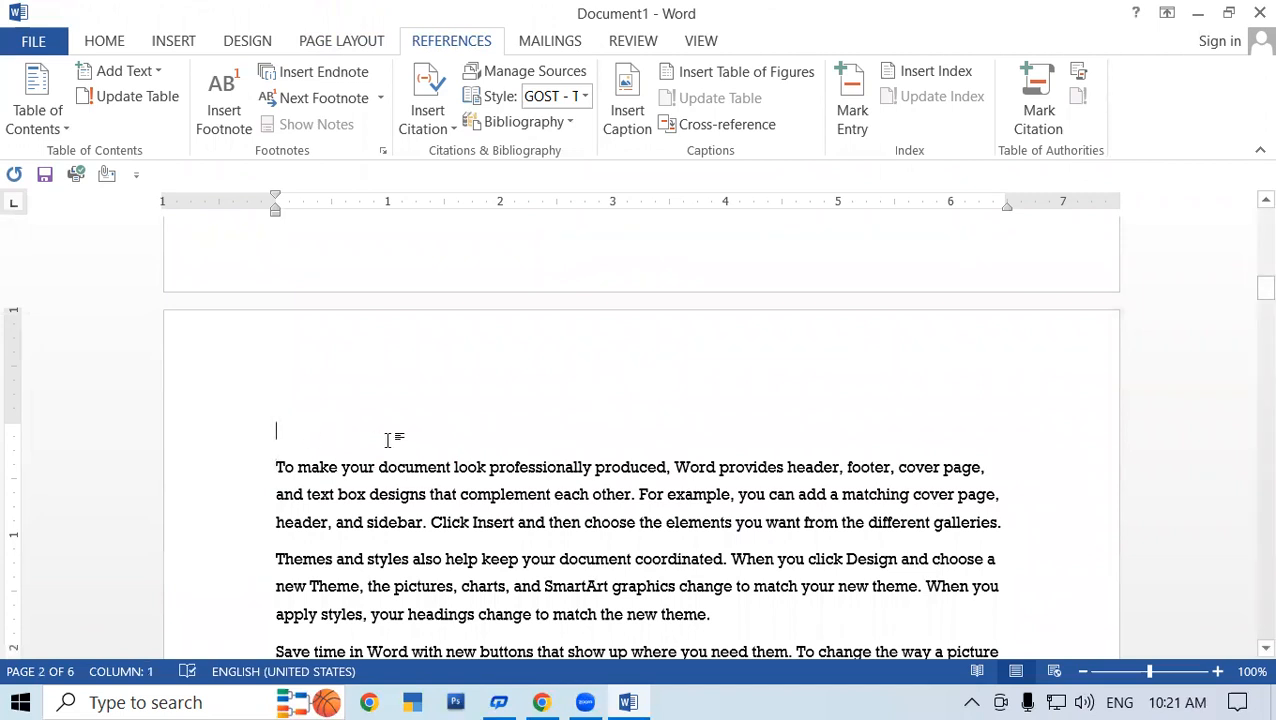
pyautogui.write('Oper')
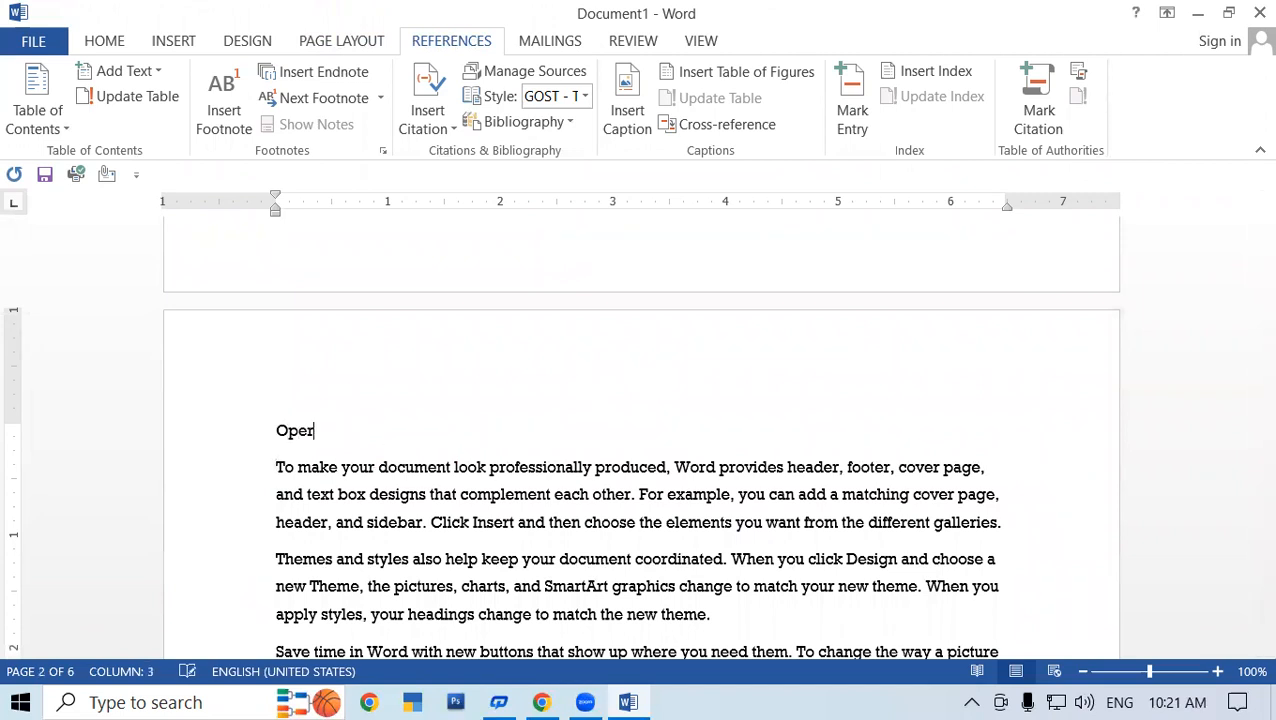
pyautogui.write('ating System')
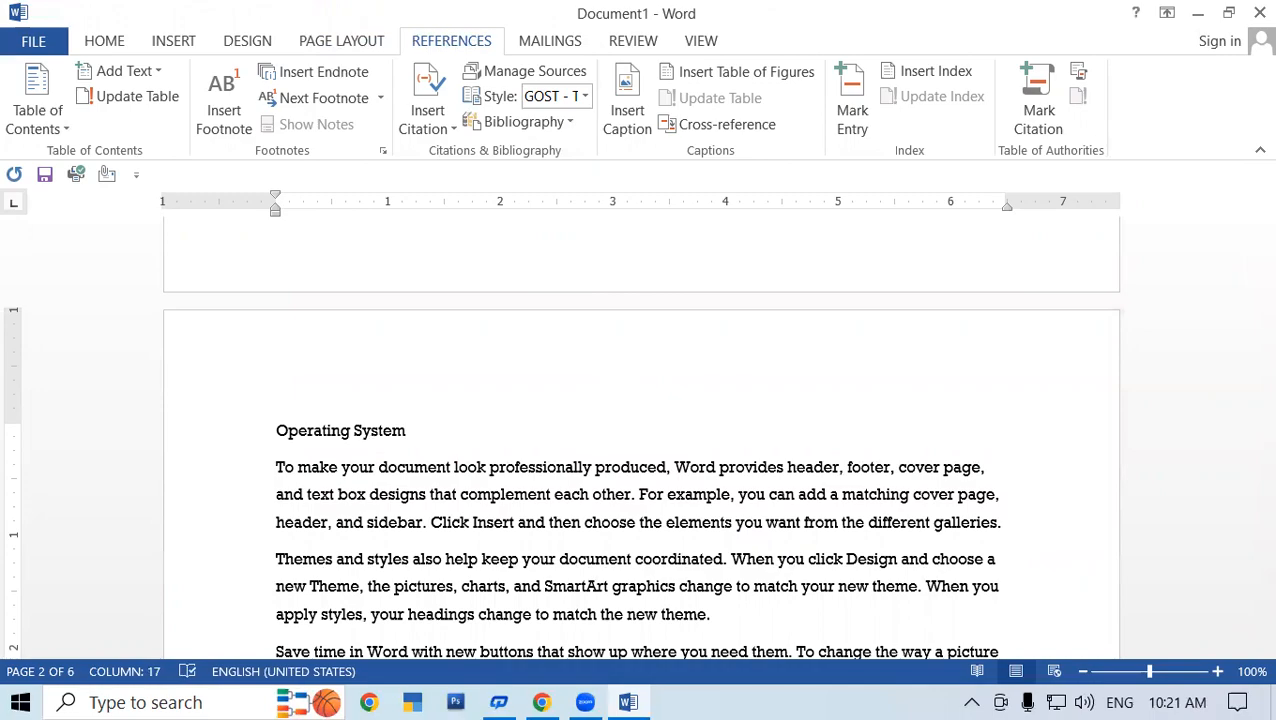
# - Insert the heading 'MS Office' on a new line above the page 3 paragraph
pyautogui.scroll(-4, 590, 476)
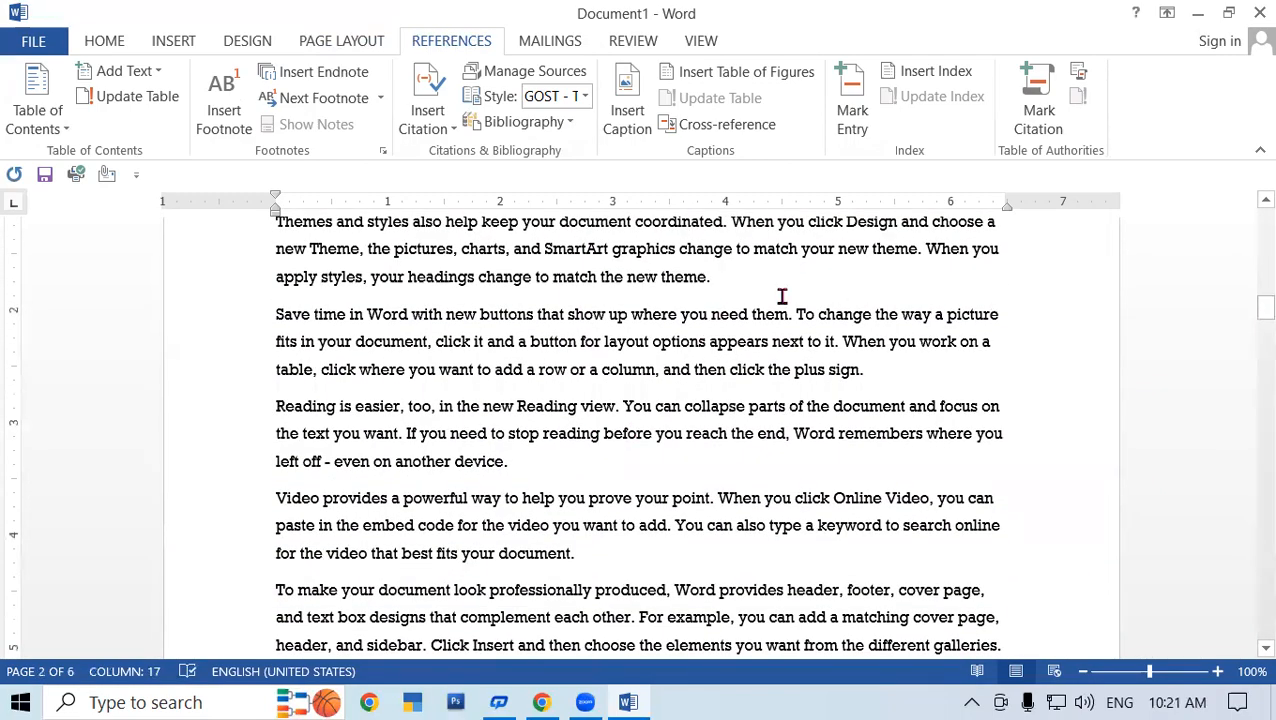
pyautogui.scroll(-7, 782, 296)
pyautogui.scroll(-3, 683, 431)
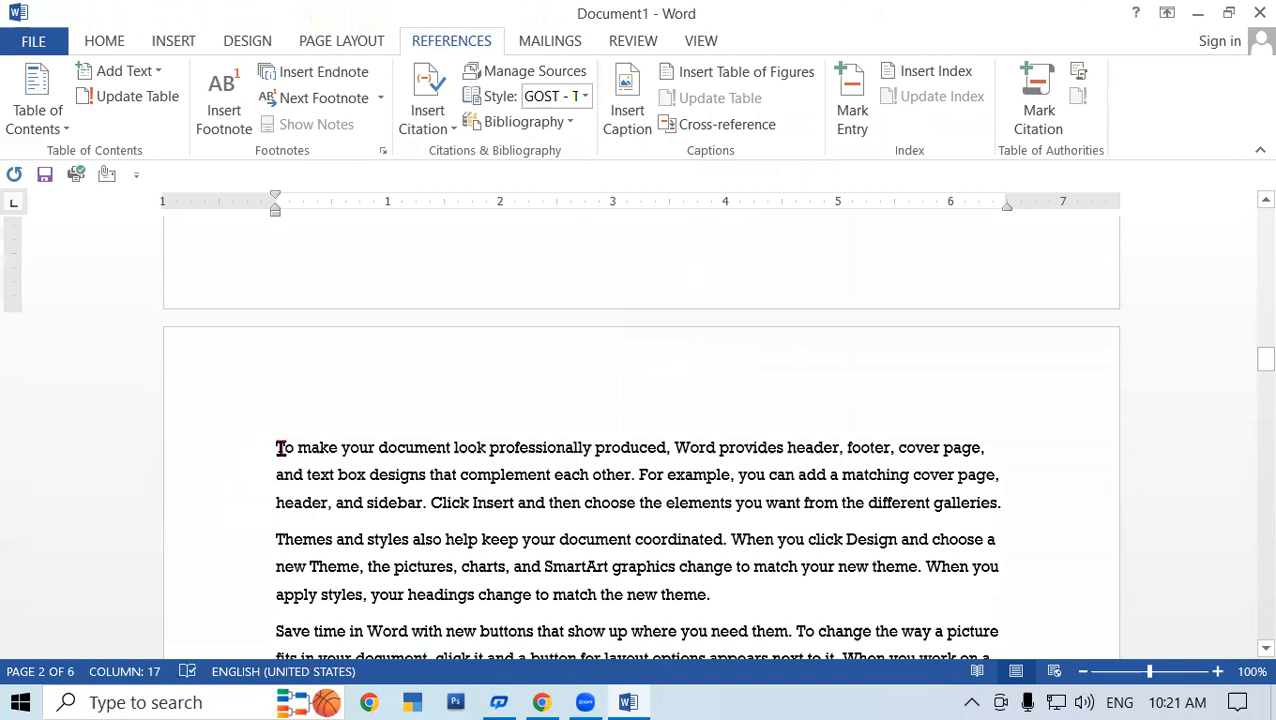
pyautogui.click(278, 448)
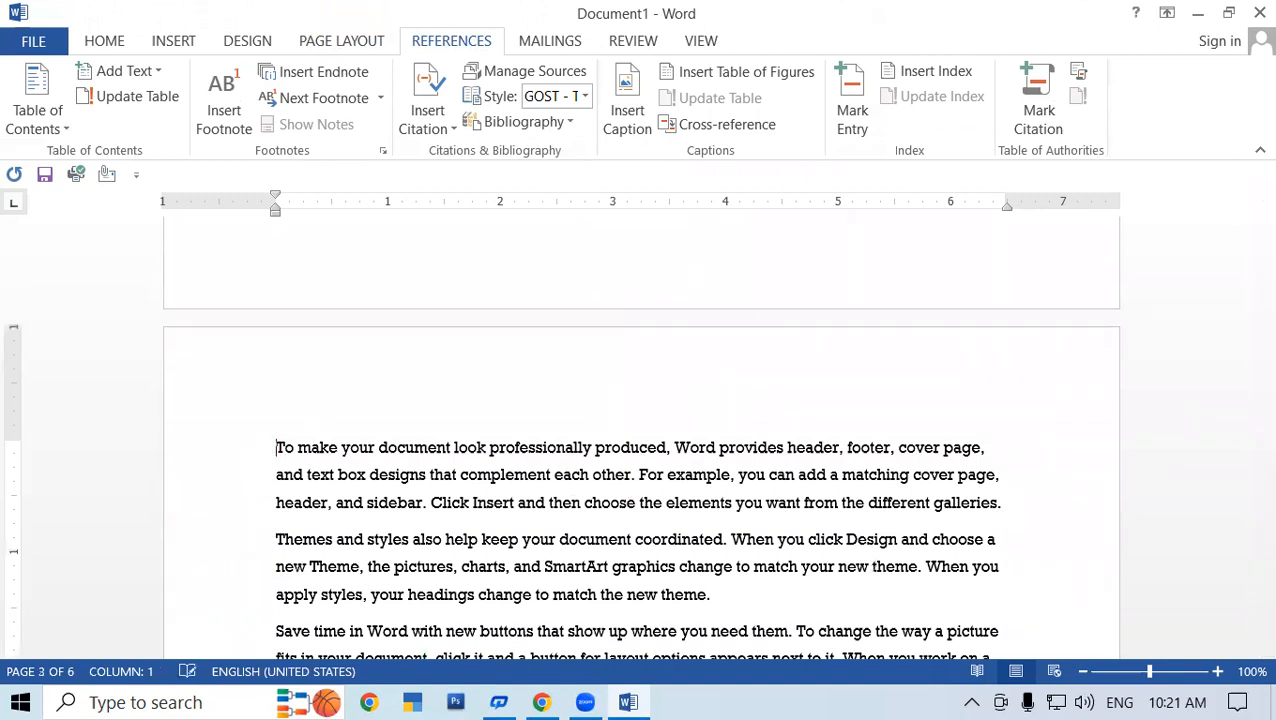
pyautogui.press('Return')
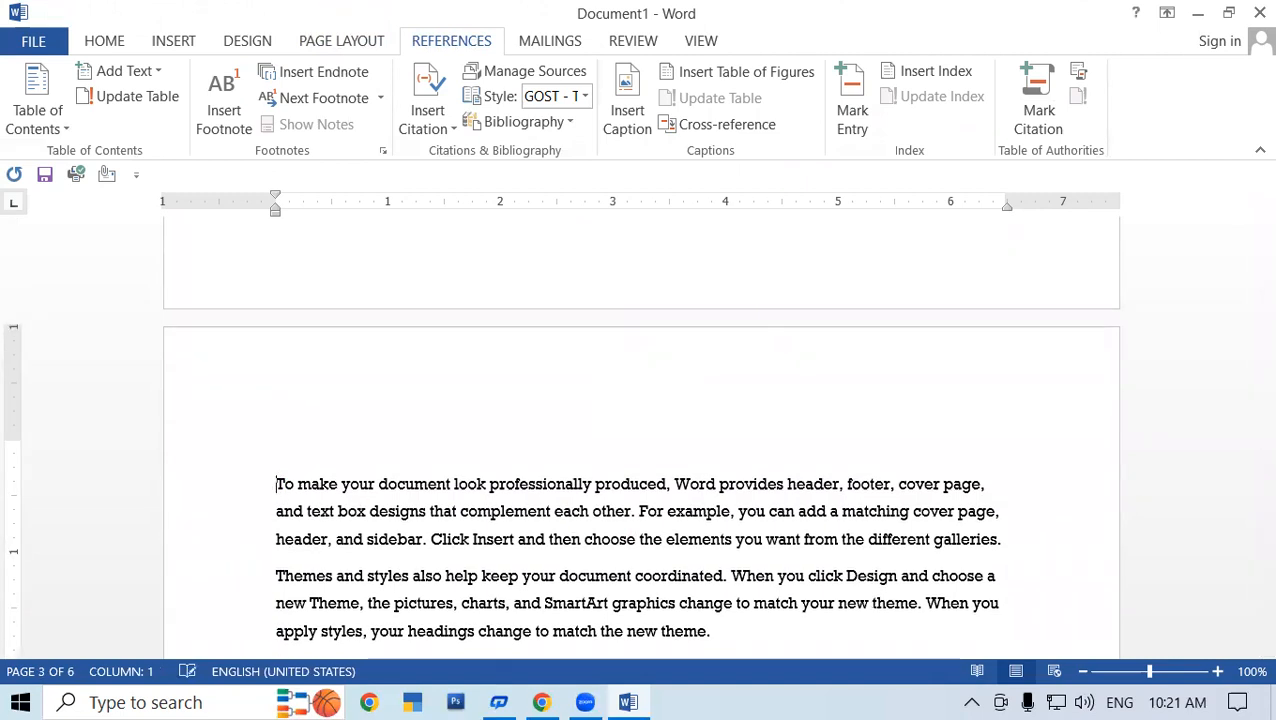
pyautogui.click(283, 442)
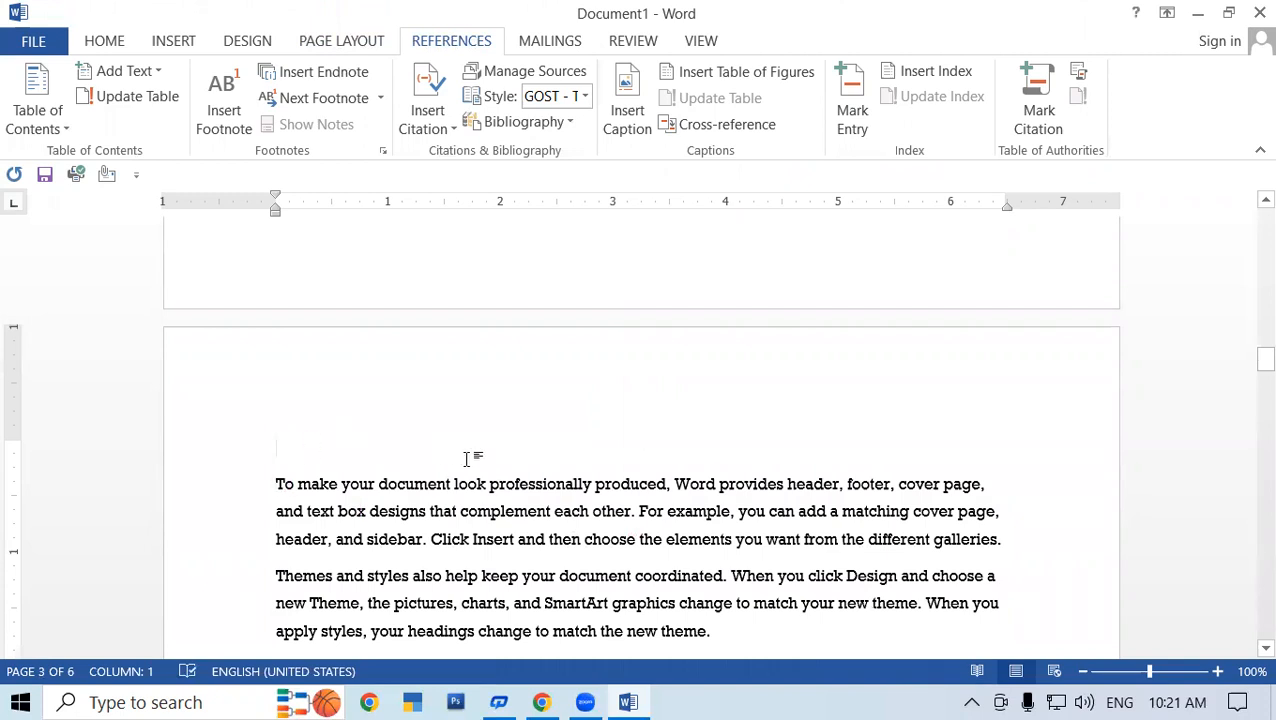
pyautogui.write('M')
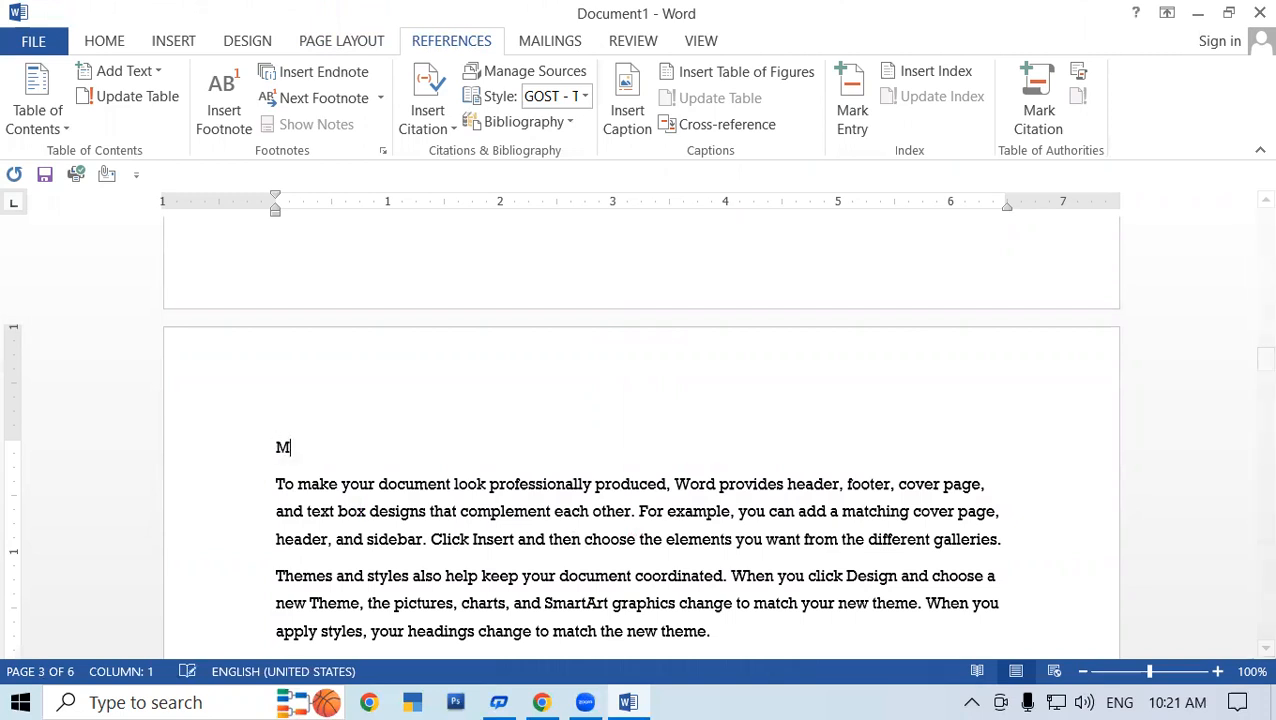
pyautogui.write('S Office')
pyautogui.scroll(-9, 659, 490)
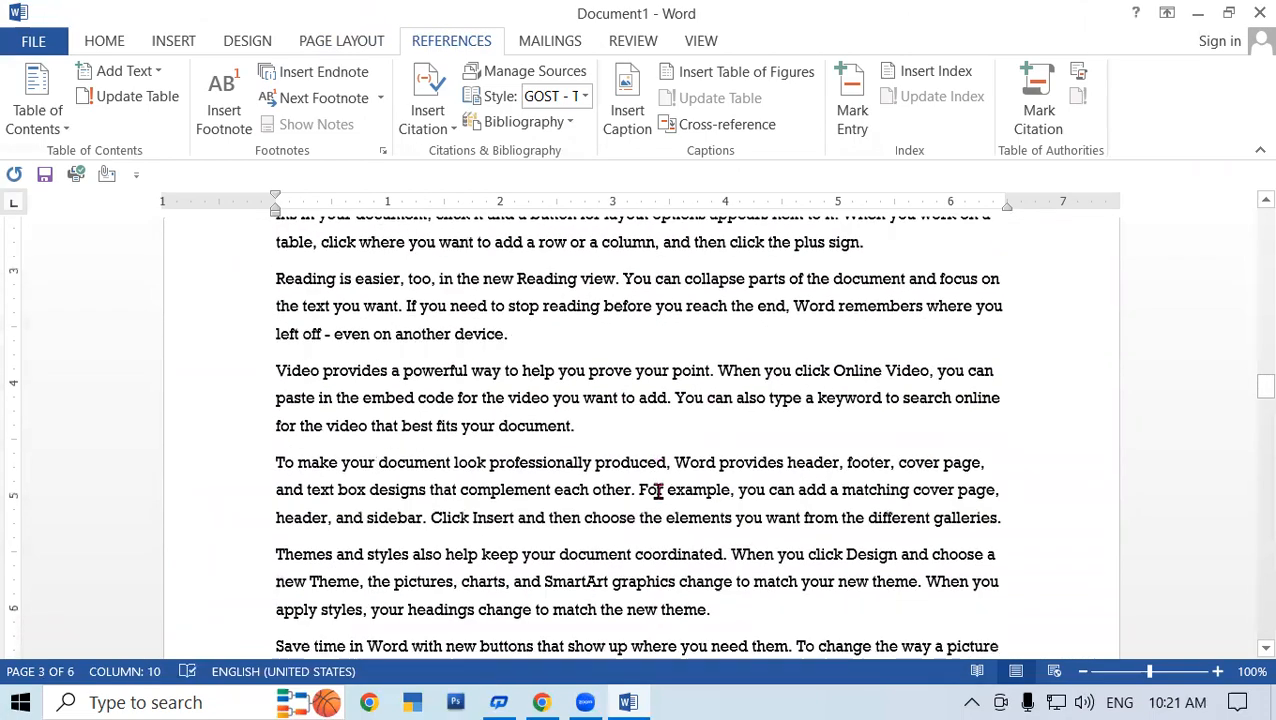
pyautogui.scroll(10, 720, 438)
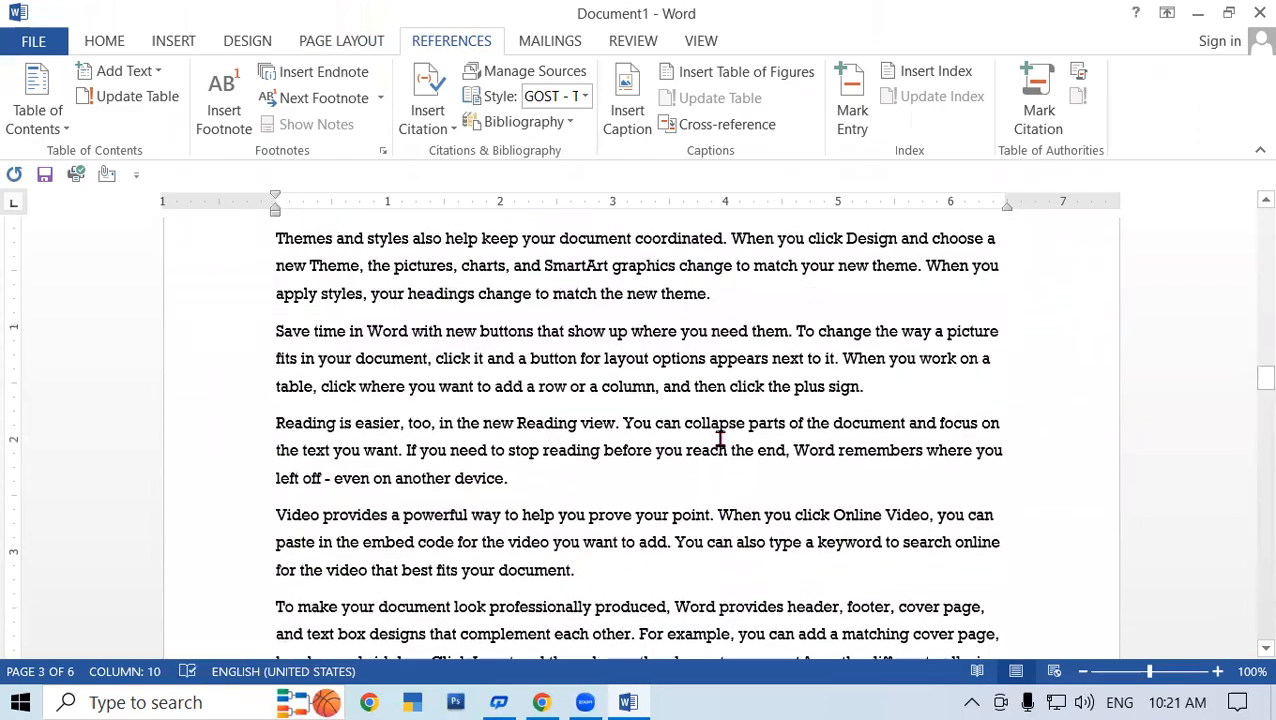
pyautogui.scroll(-10, 720, 438)
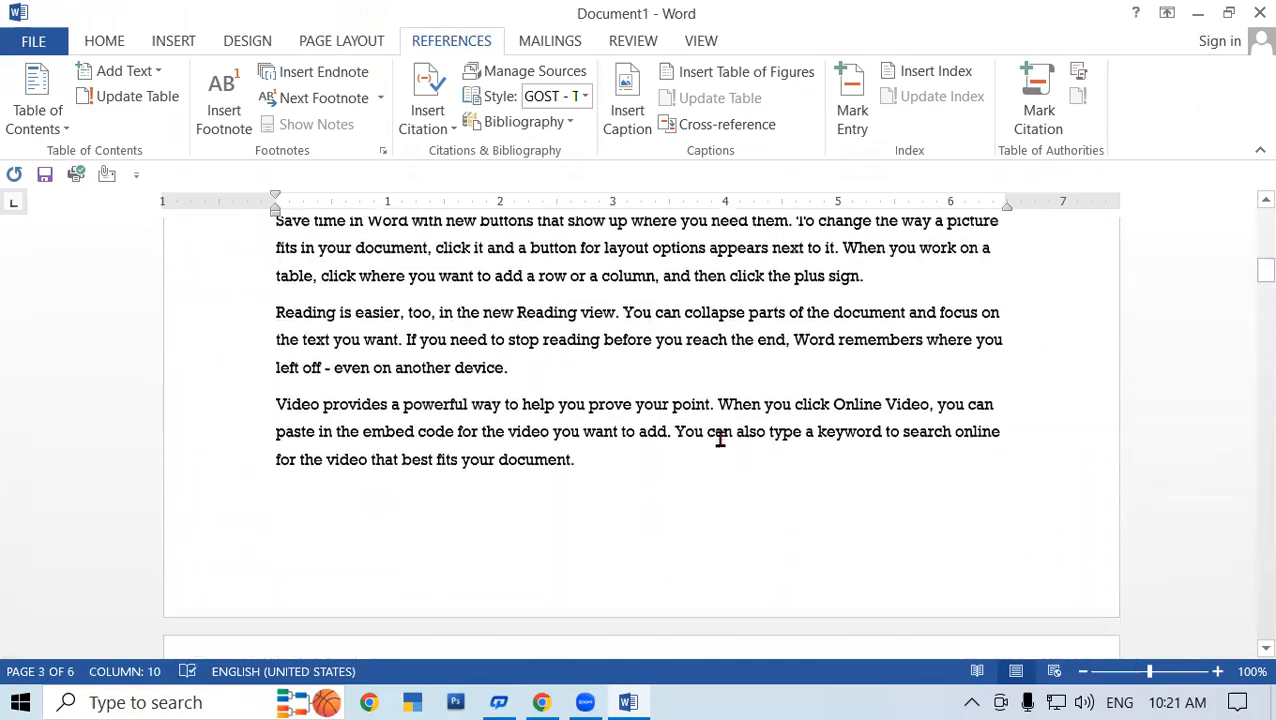
pyautogui.scroll(6, 720, 440)
pyautogui.scroll(-4, 720, 440)
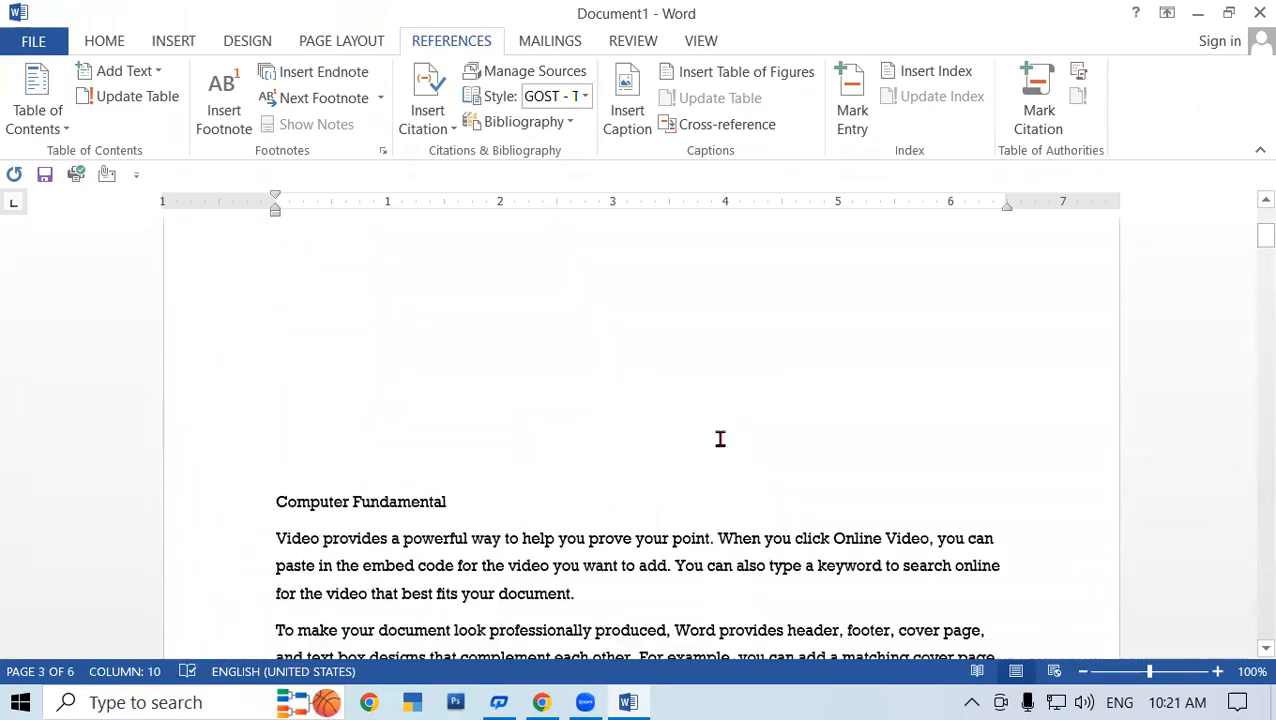
# - Add the Computer Fundamental heading to the table of contents as Level 1
pyautogui.click(278, 370)
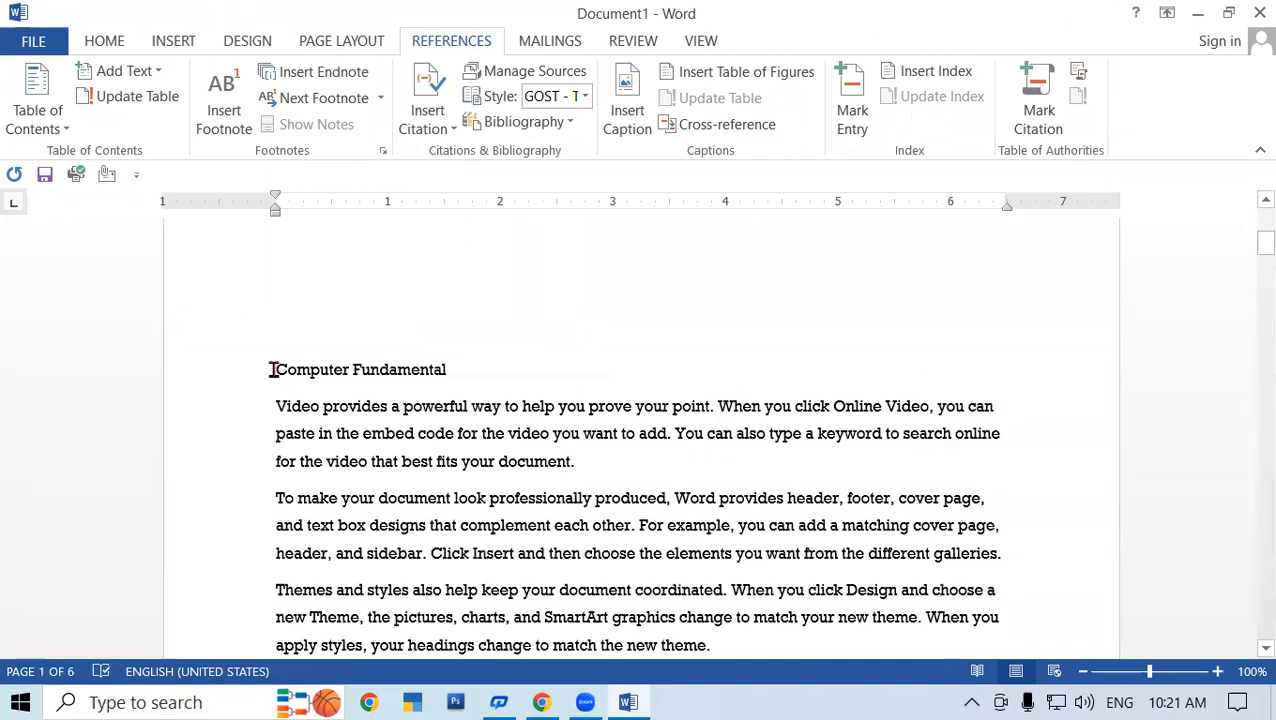
pyautogui.moveTo(278, 370); pyautogui.dragTo(437, 378)
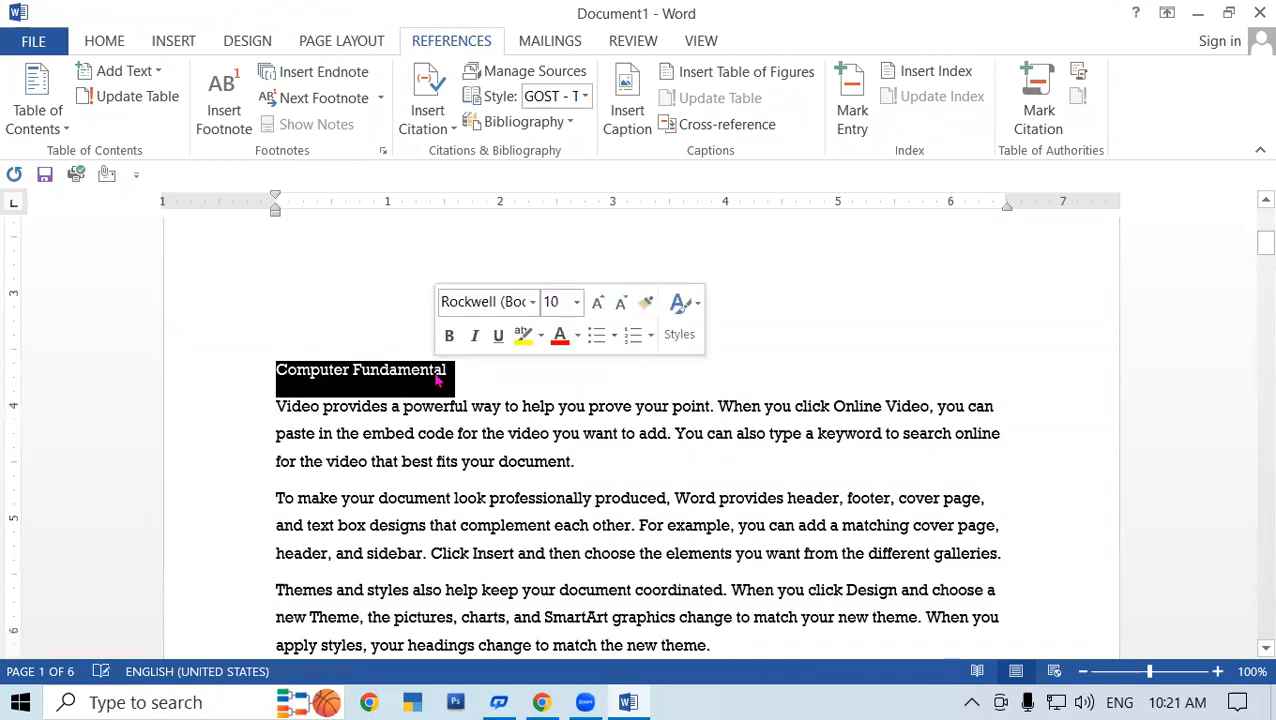
pyautogui.click(448, 371)
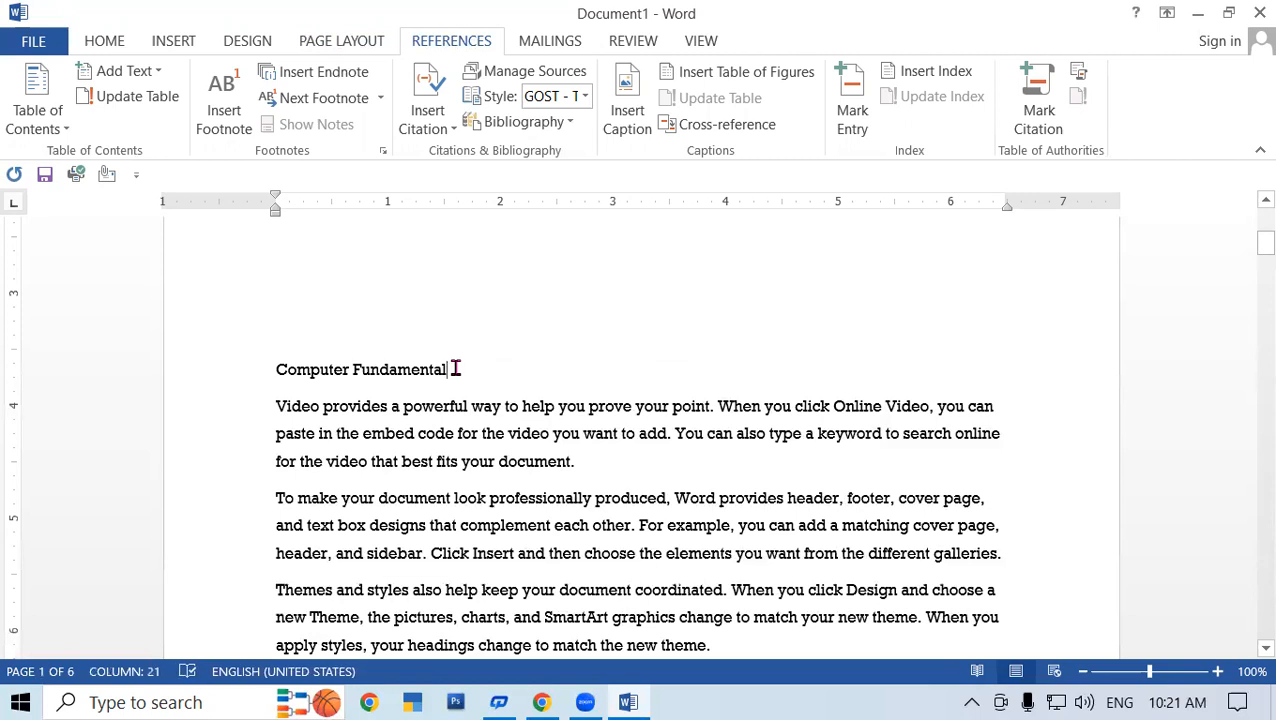
pyautogui.moveTo(448, 371); pyautogui.dragTo(277, 372)
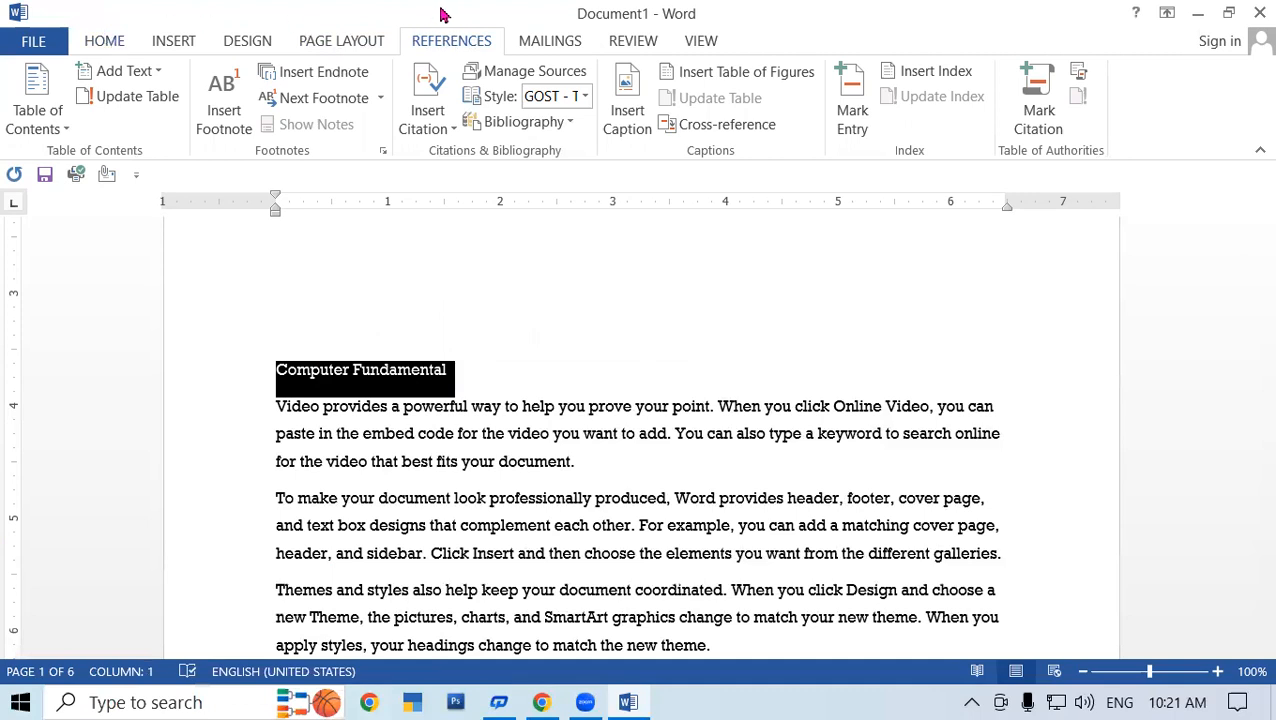
pyautogui.click(140, 79)
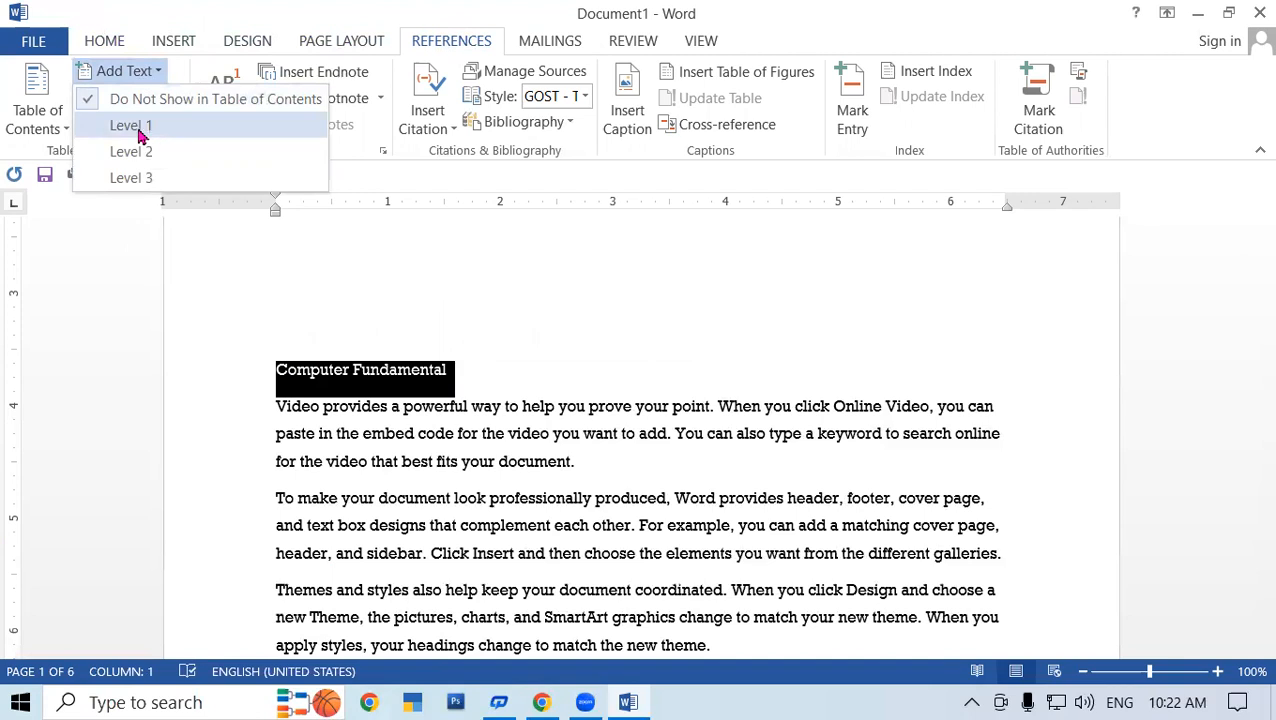
pyautogui.click(147, 131)
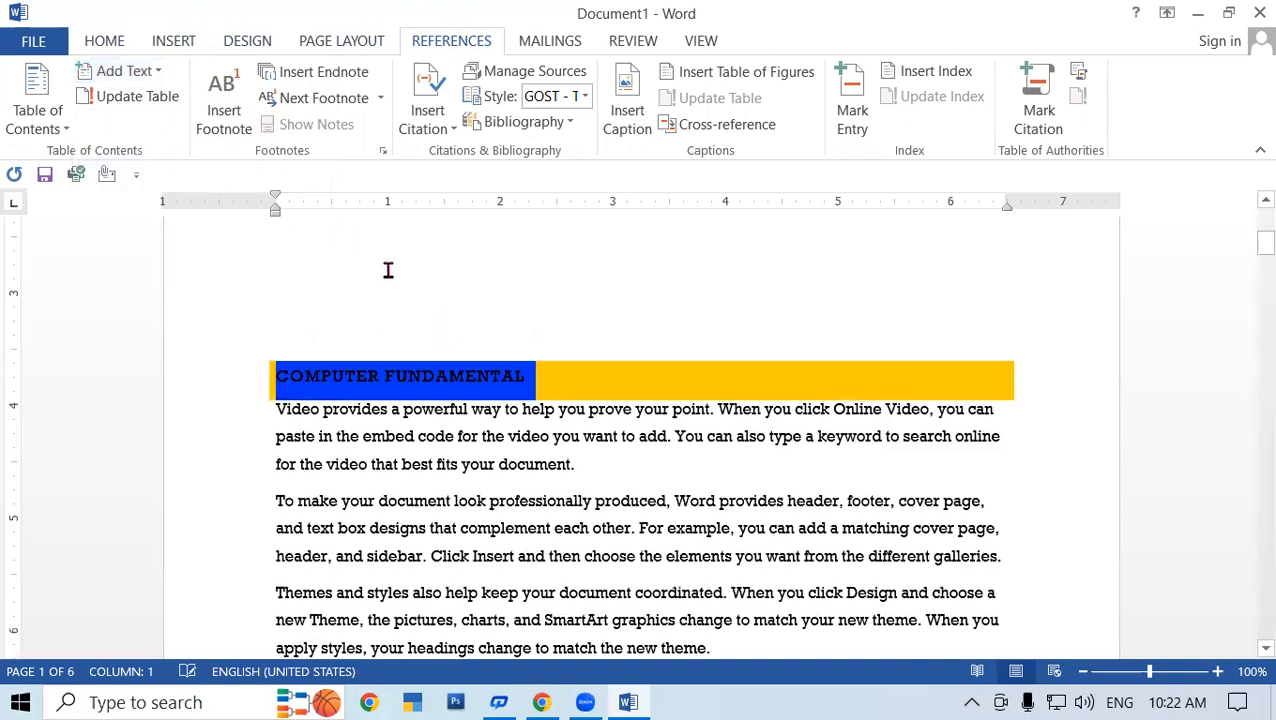
pyautogui.click(585, 406)
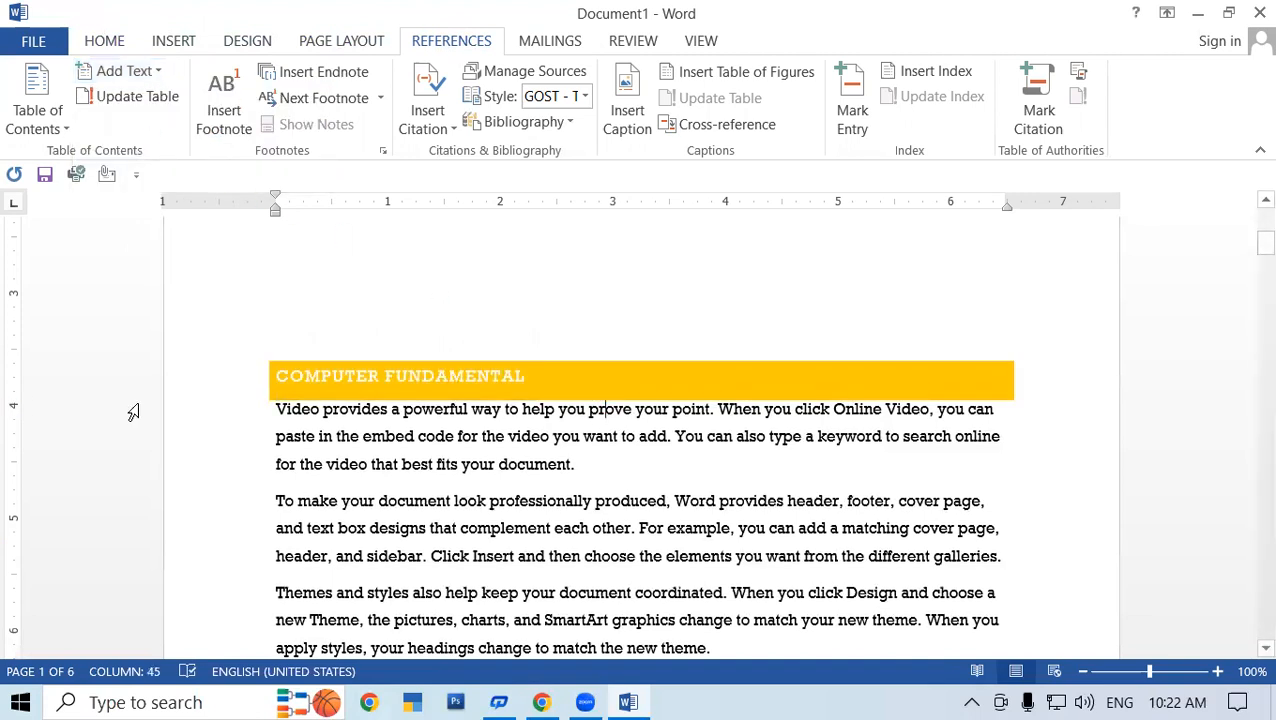
# - Add the Operating System heading to the table of contents as Level 2
pyautogui.scroll(-10, 295, 500)
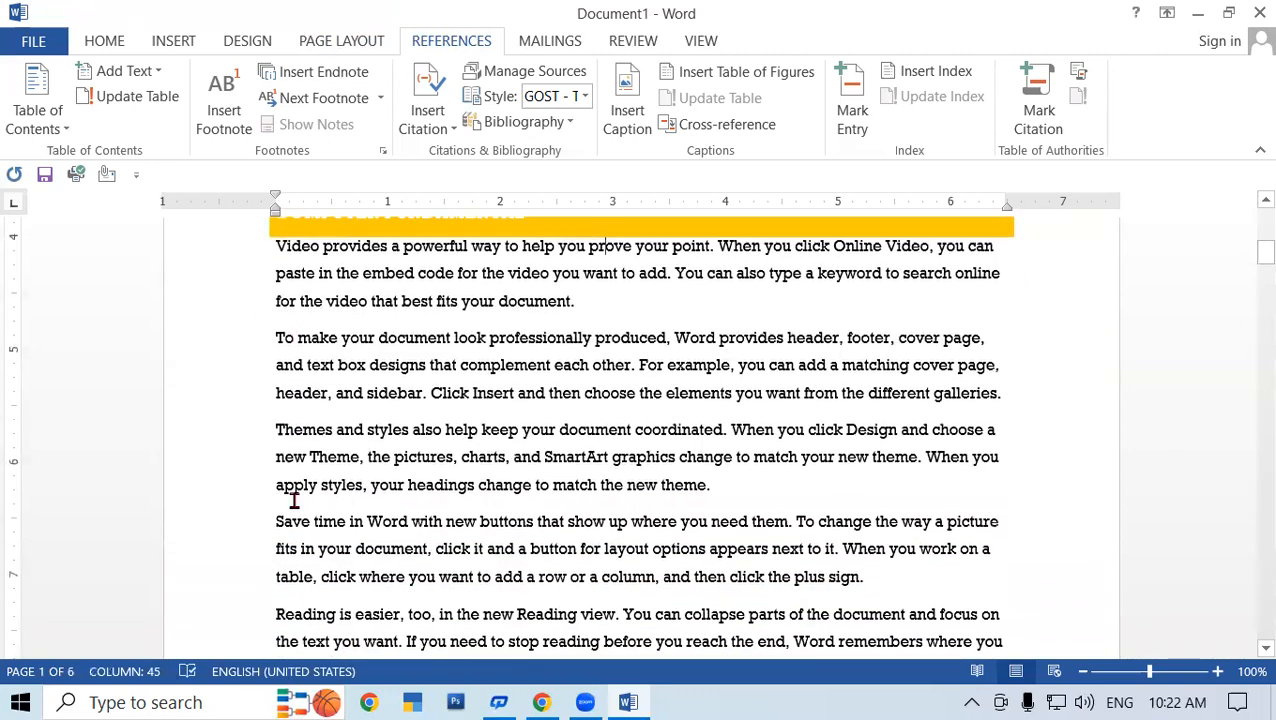
pyautogui.scroll(-5, 301, 493)
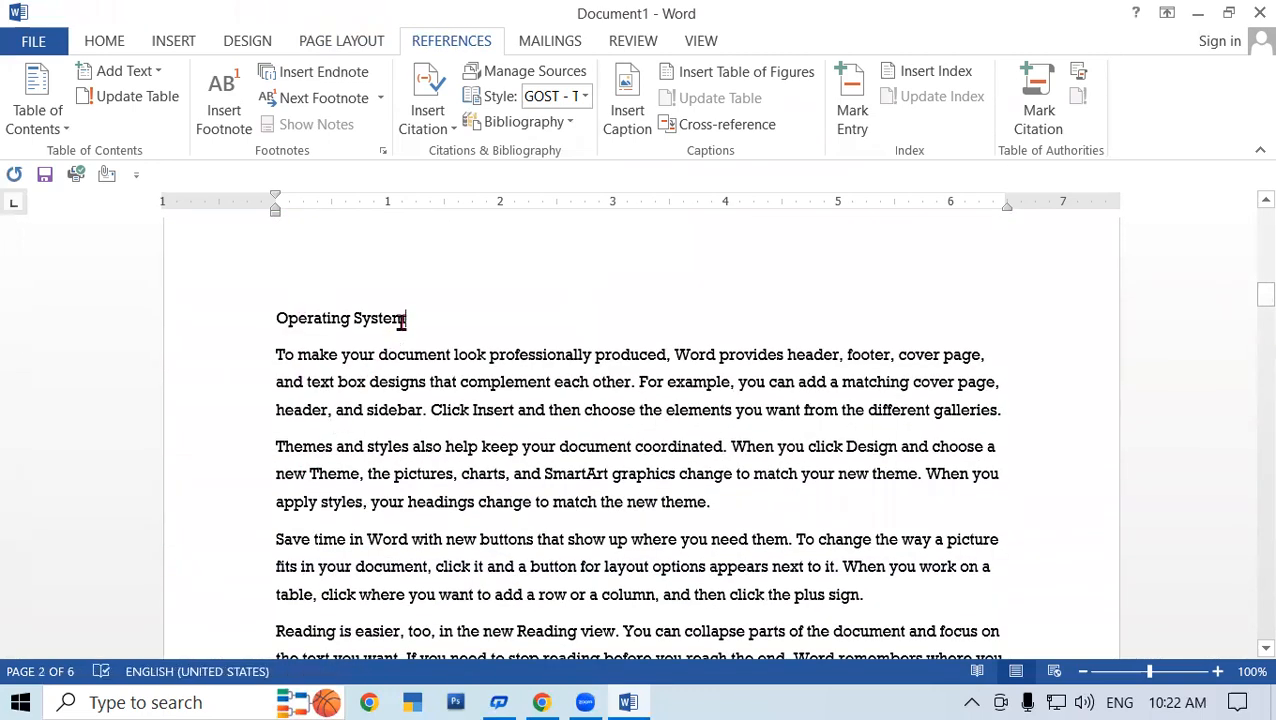
pyautogui.moveTo(409, 319); pyautogui.dragTo(278, 319)
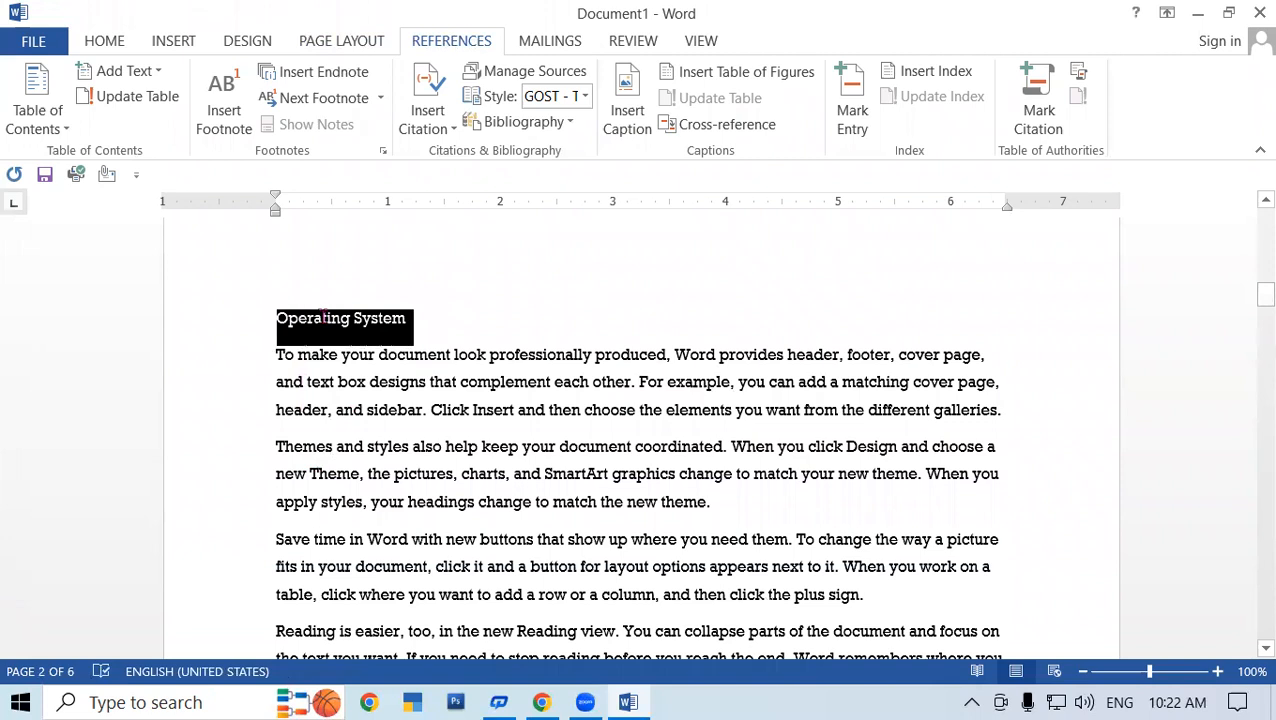
pyautogui.click(114, 74)
pyautogui.click(145, 152)
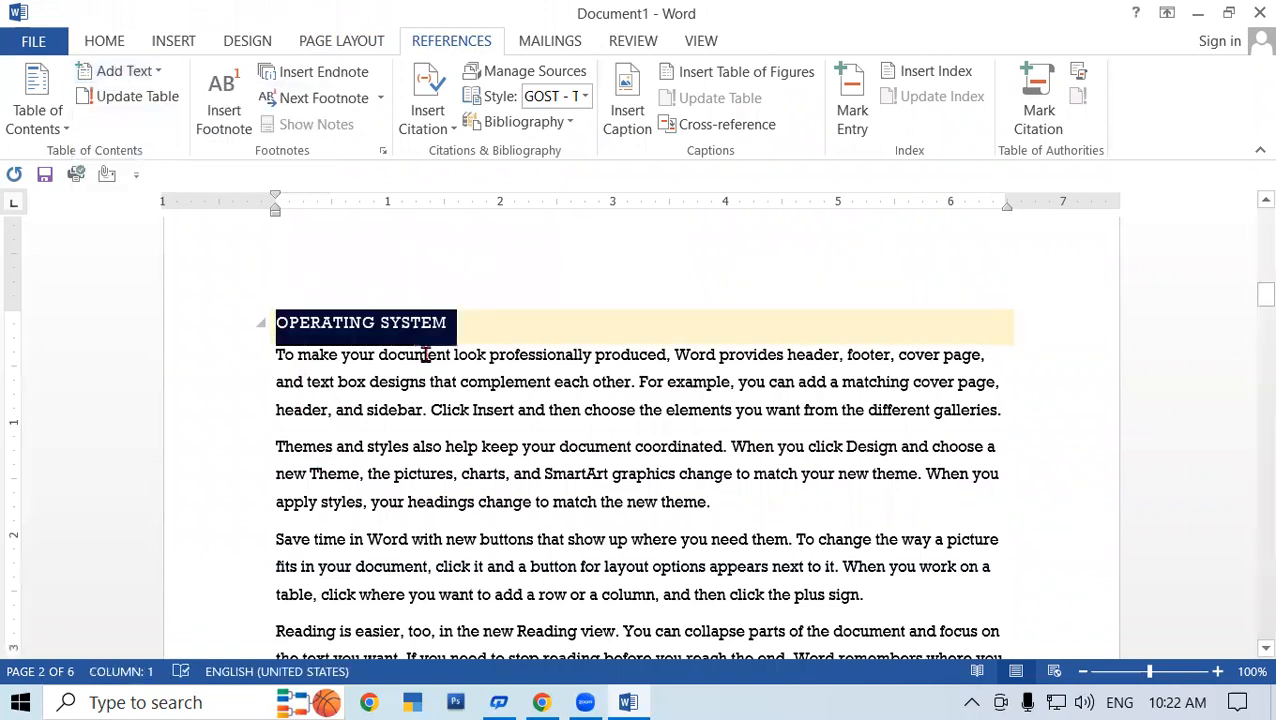
pyautogui.click(488, 340)
# - Add the MS Office heading to the table of contents as Level 3
pyautogui.scroll(-9, 450, 418)
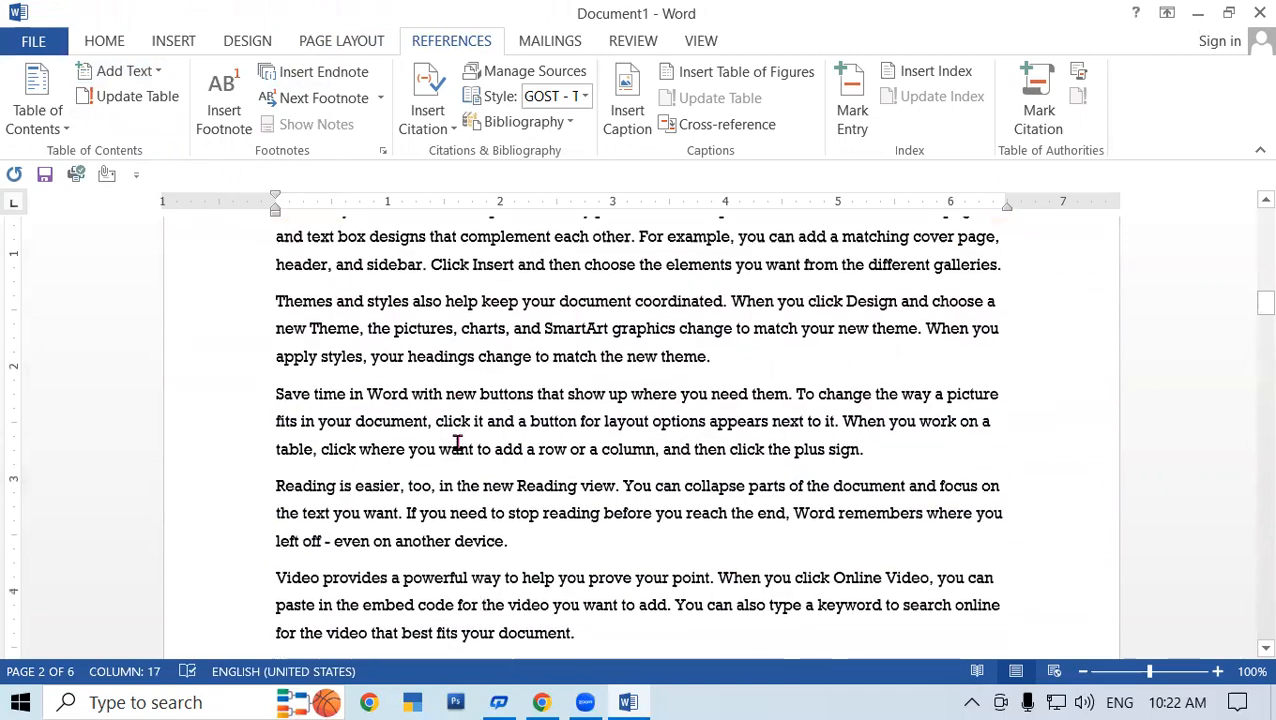
pyautogui.scroll(-3, 457, 442)
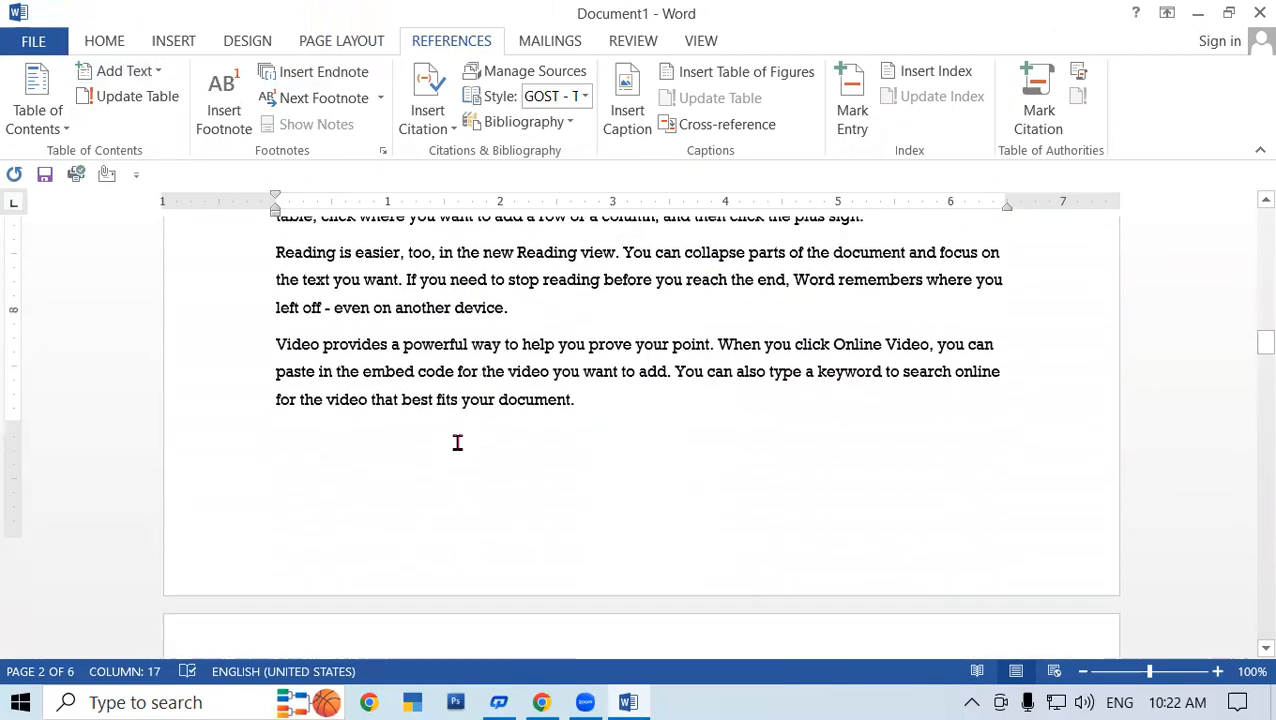
pyautogui.scroll(7, 456, 442)
pyautogui.scroll(-1, 456, 442)
pyautogui.click(253, 446)
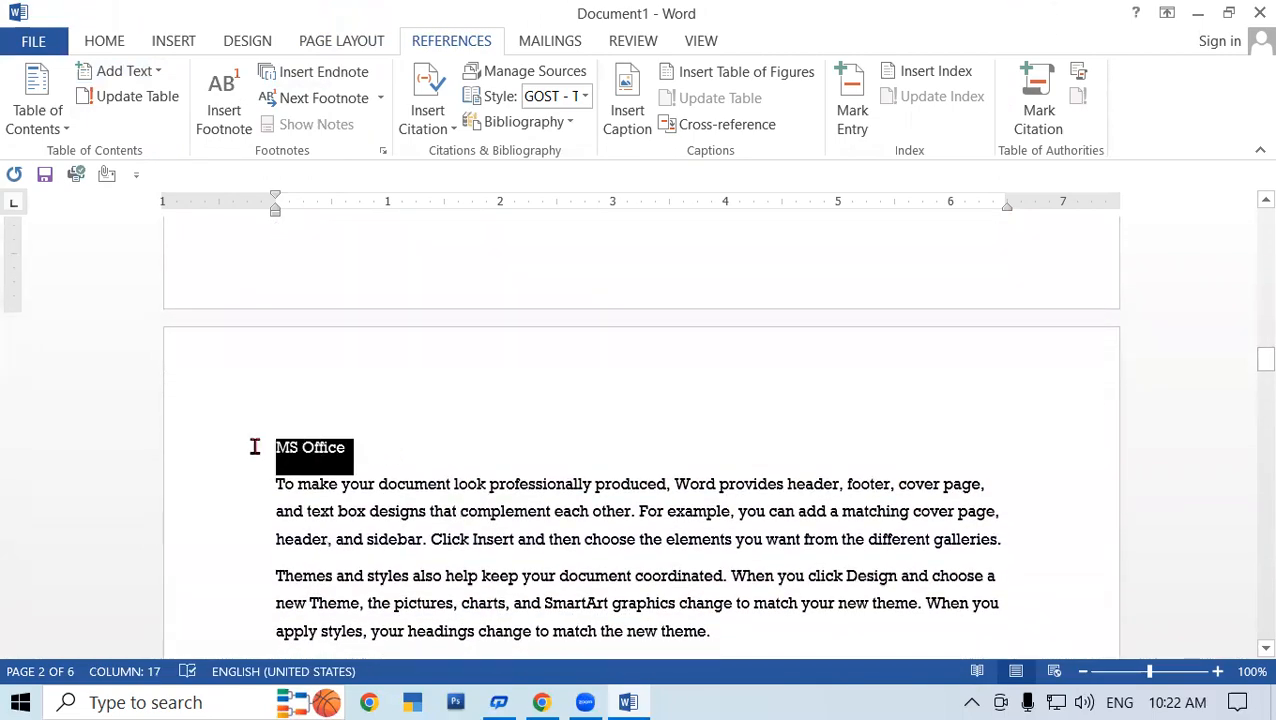
pyautogui.click(137, 72)
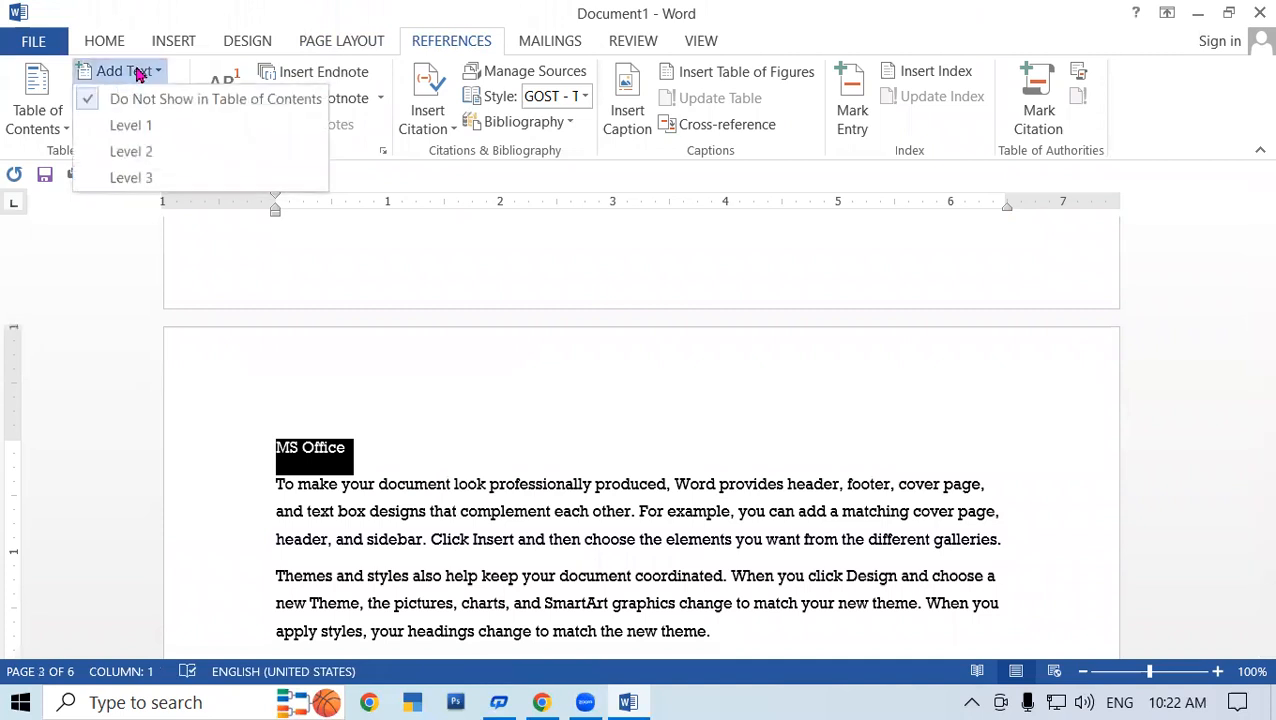
pyautogui.click(192, 179)
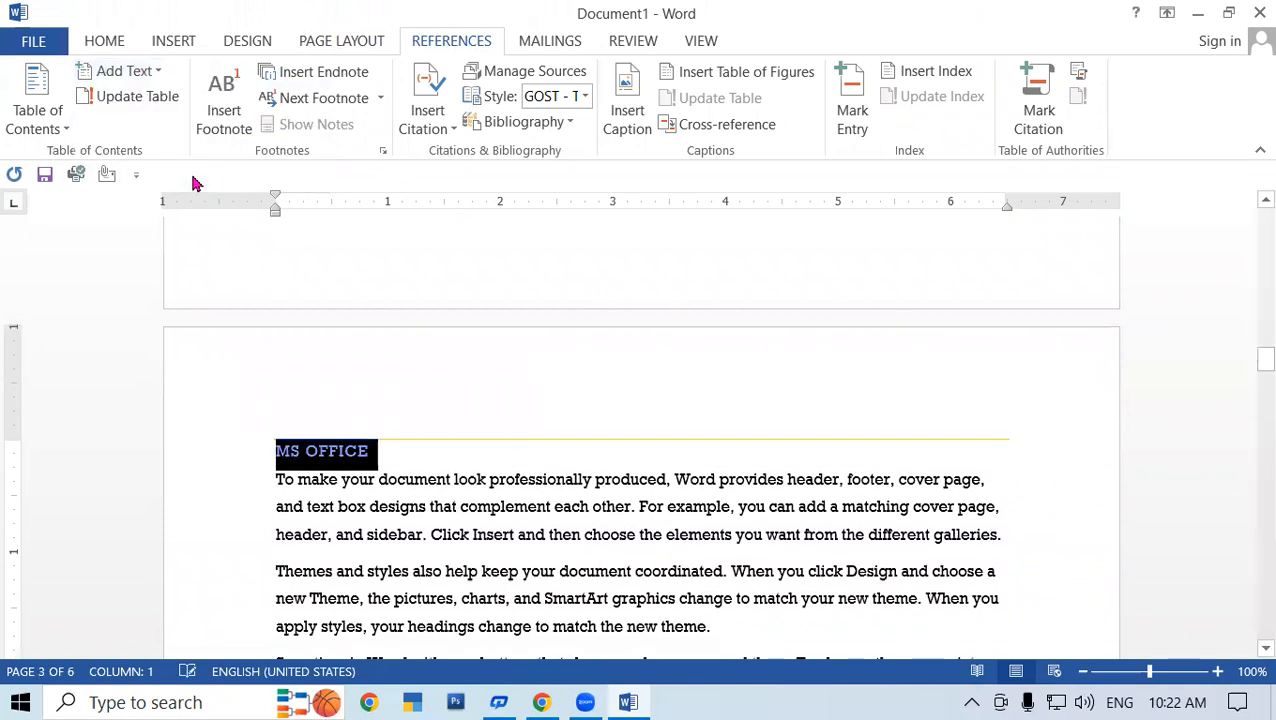
pyautogui.click(405, 466)
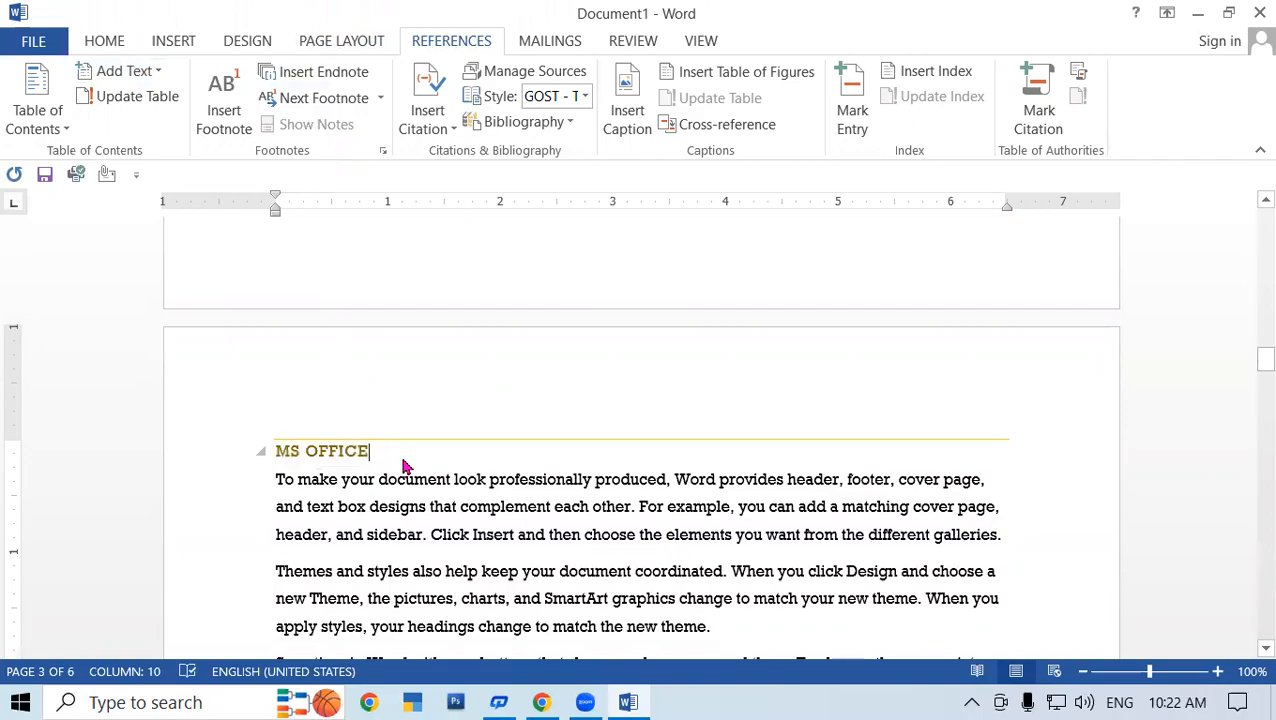
pyautogui.scroll(10, 403, 460)
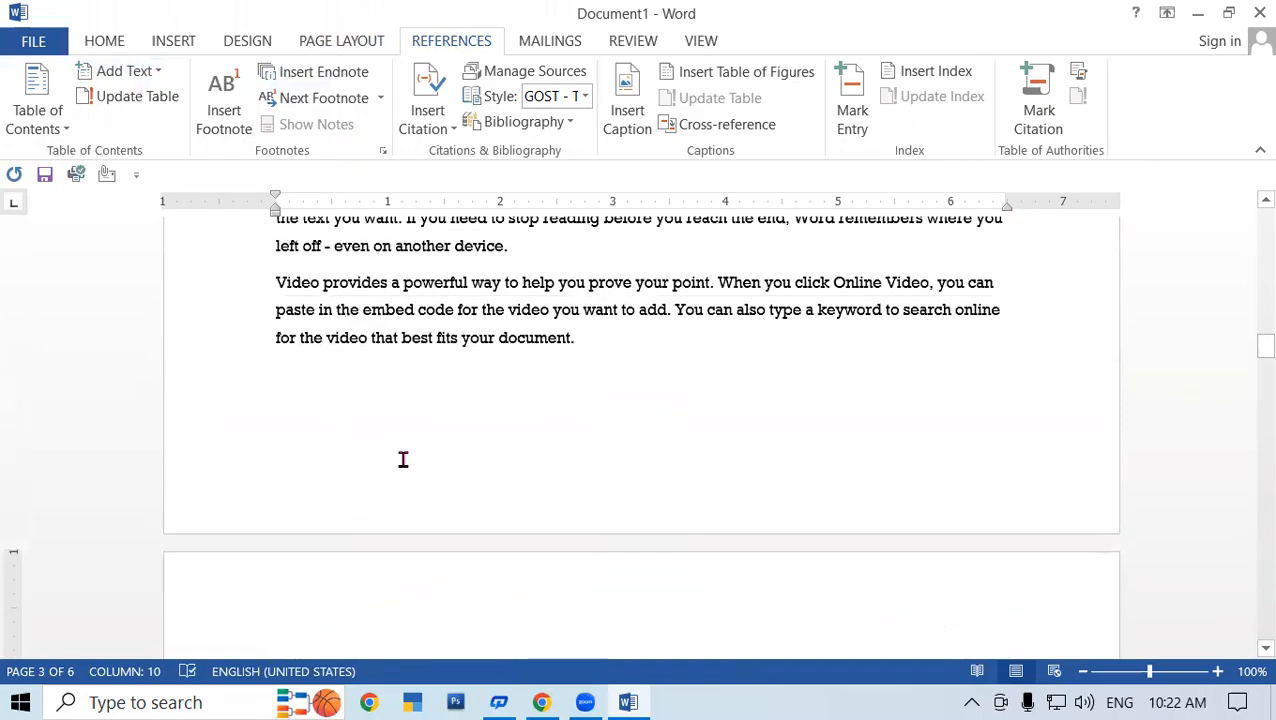
pyautogui.scroll(12, 403, 460)
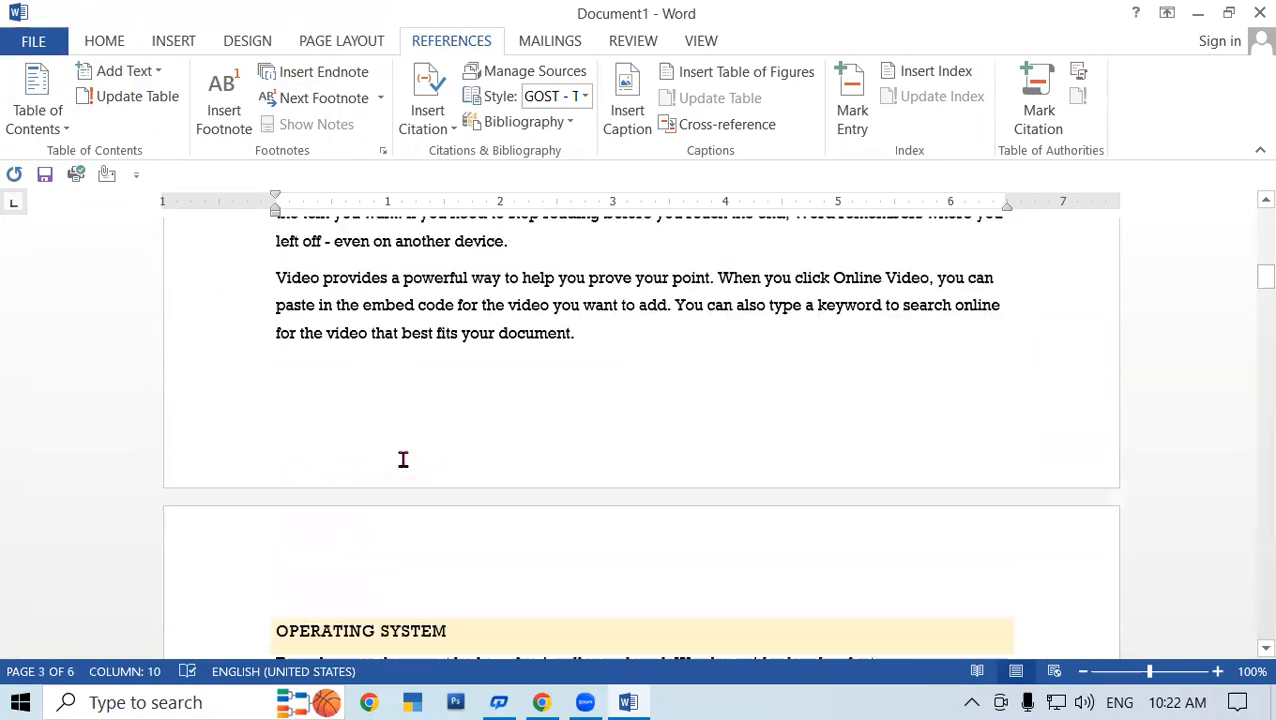
pyautogui.scroll(10, 403, 460)
# - Insert Automatic Table 1 as the table of contents on page 1's blank first line
pyautogui.click(336, 343)
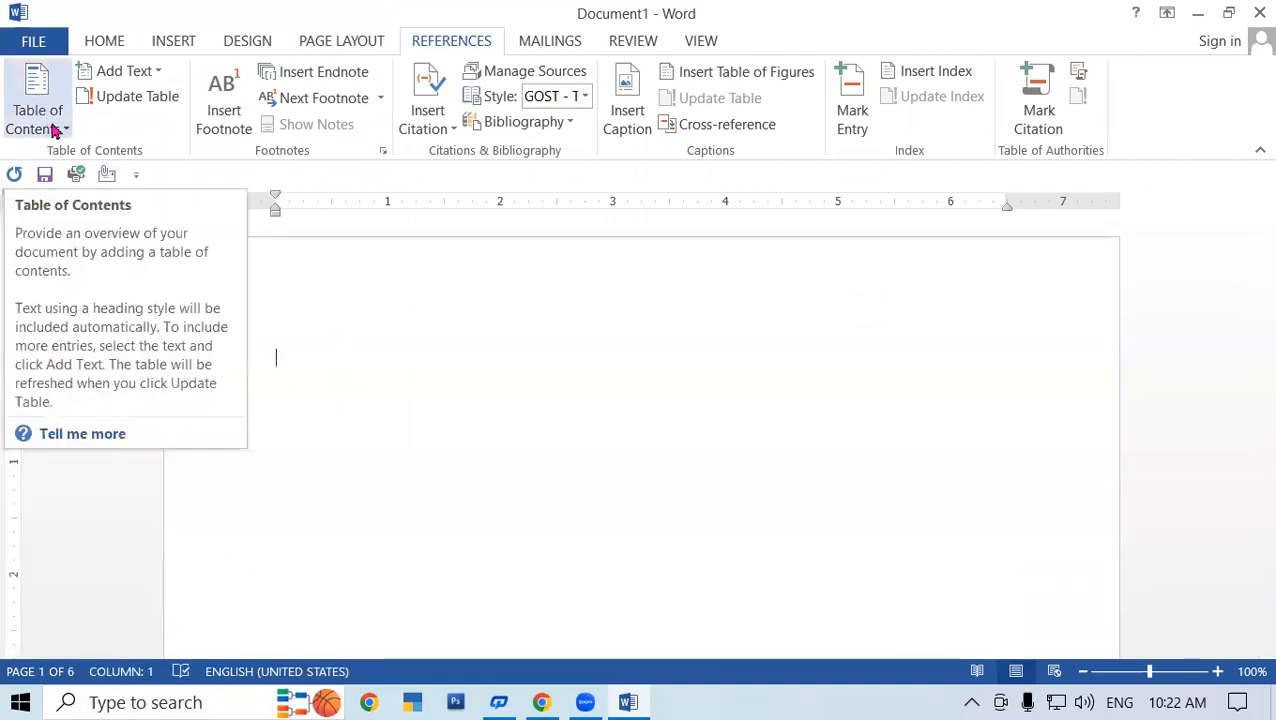
pyautogui.click(55, 129)
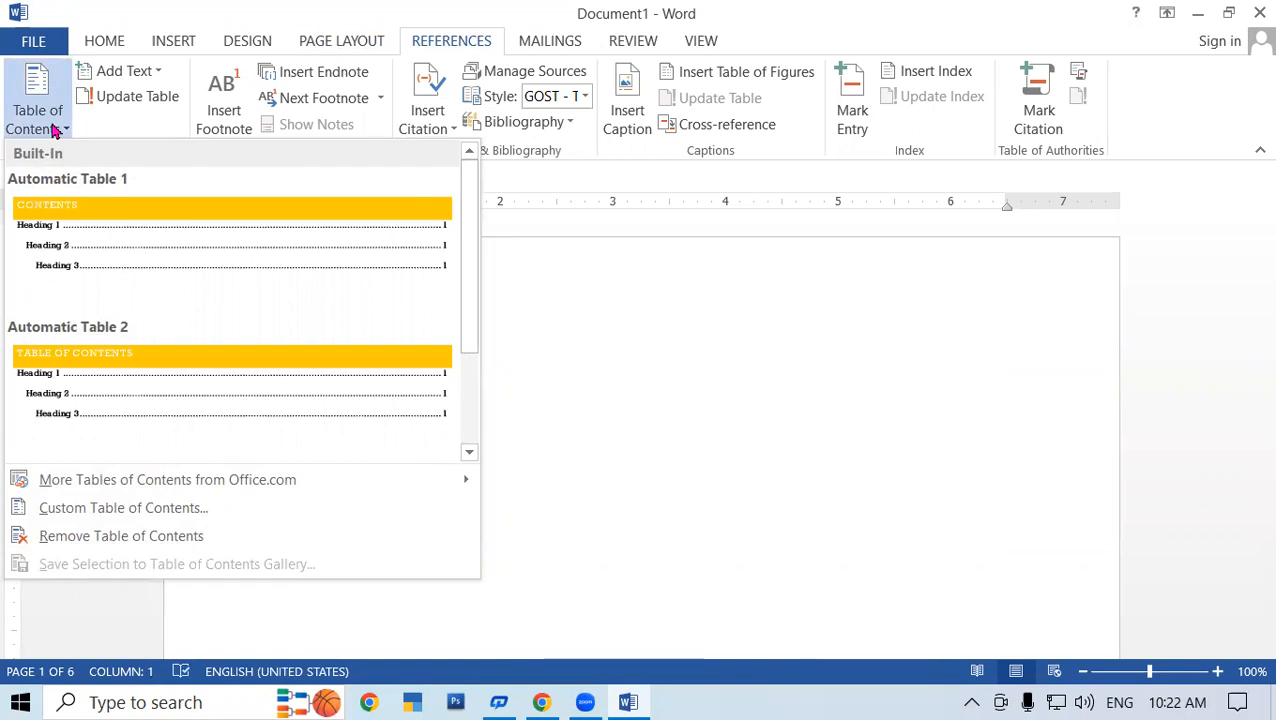
pyautogui.click(125, 257)
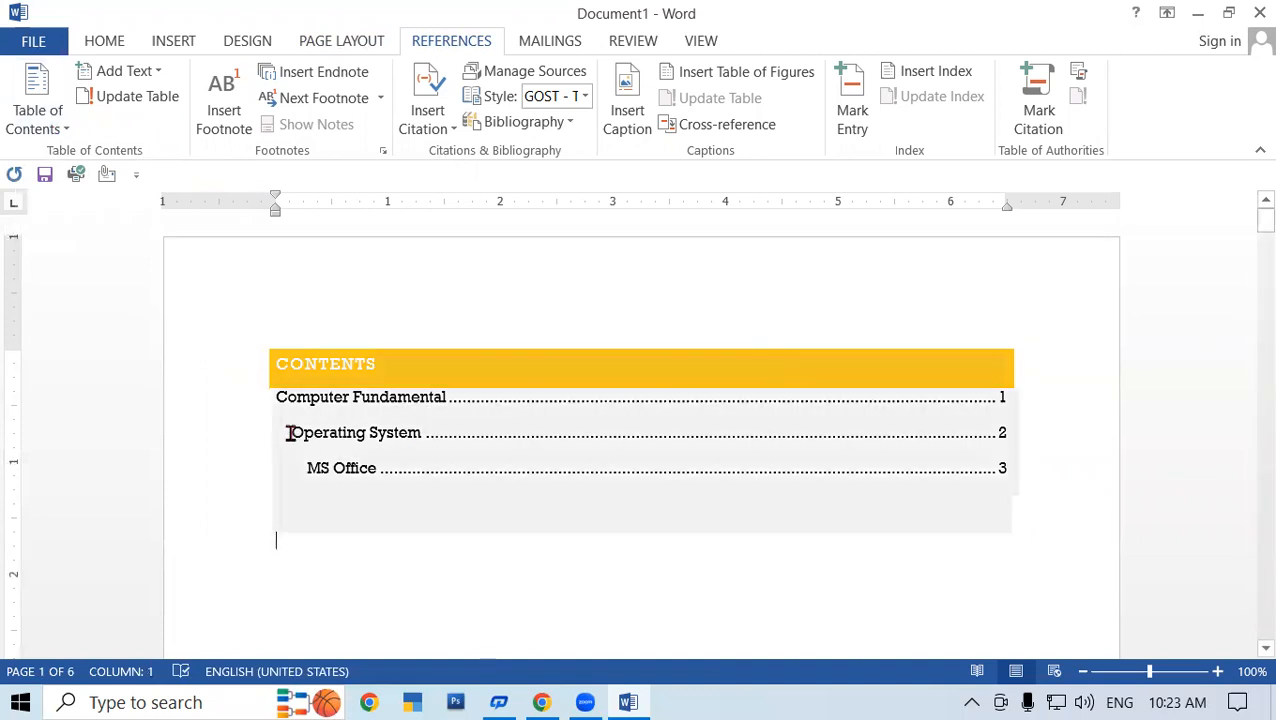
pyautogui.click(425, 400)
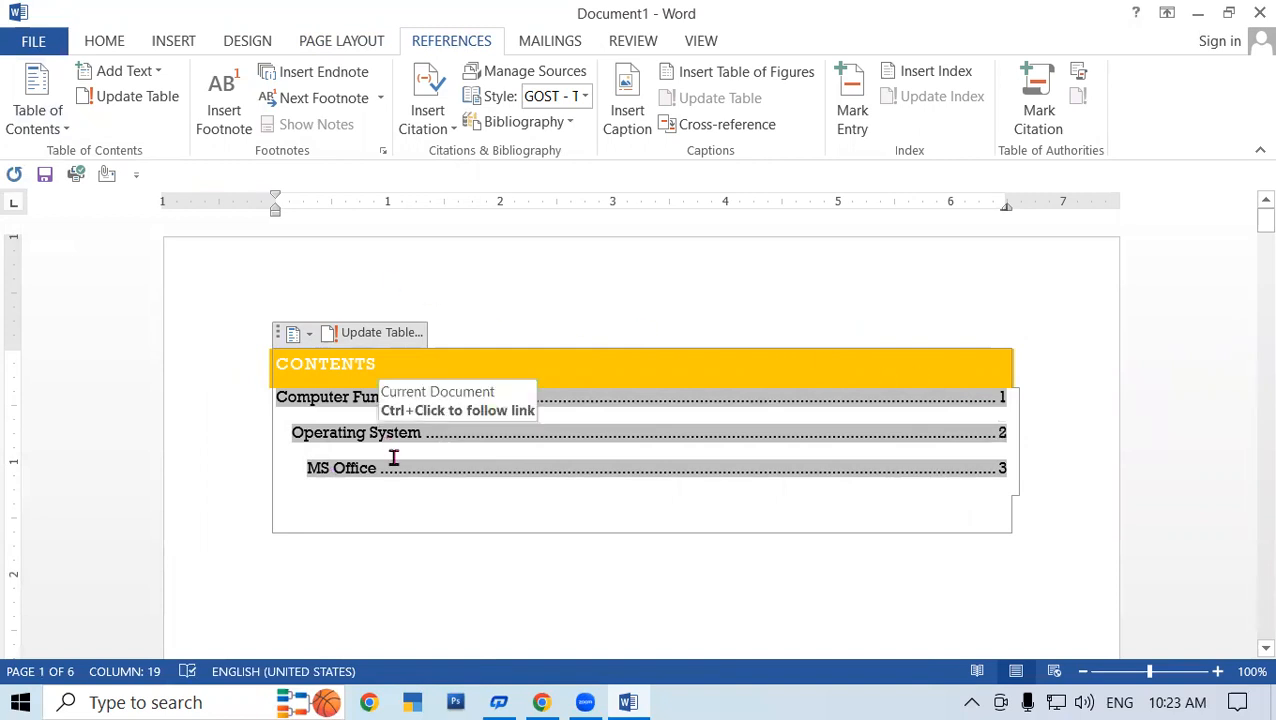
pyautogui.click(342, 428)
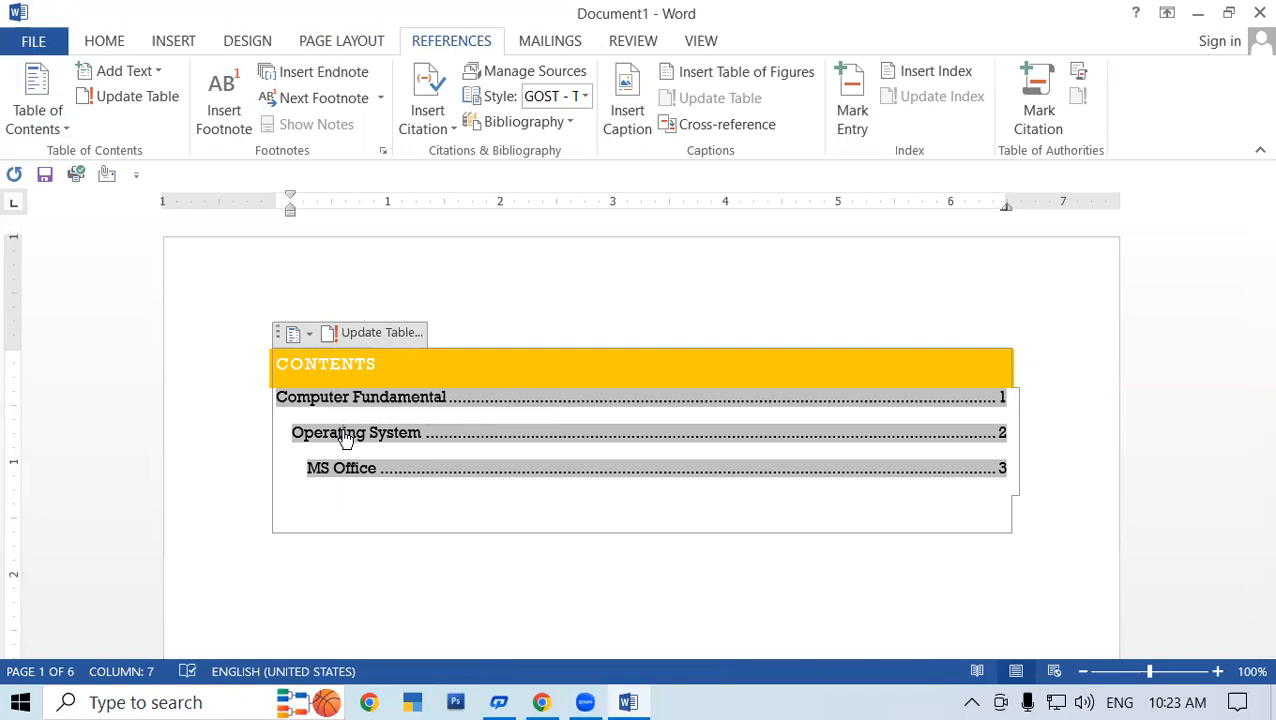
pyautogui.keyDown('ctrl'); pyautogui.click(345, 433); pyautogui.keyUp('ctrl')
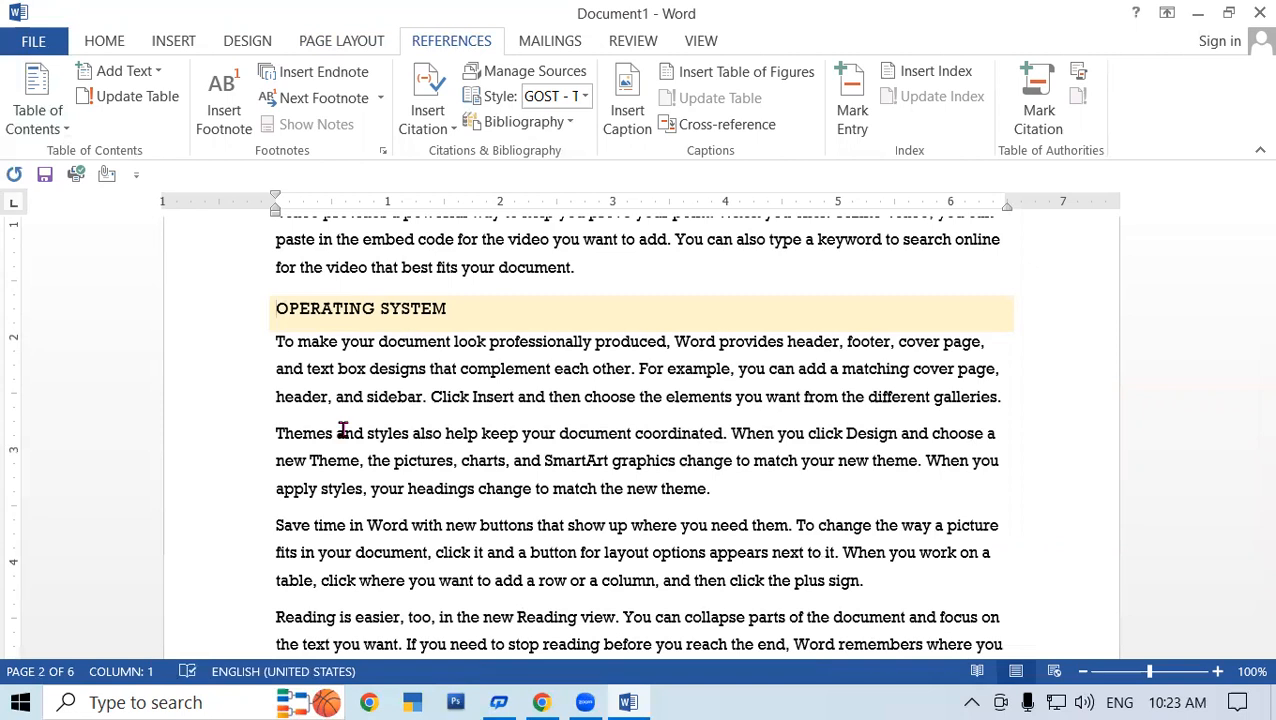
pyautogui.moveTo(1262, 303); pyautogui.dragTo(1256, 194)
pyautogui.click(378, 470)
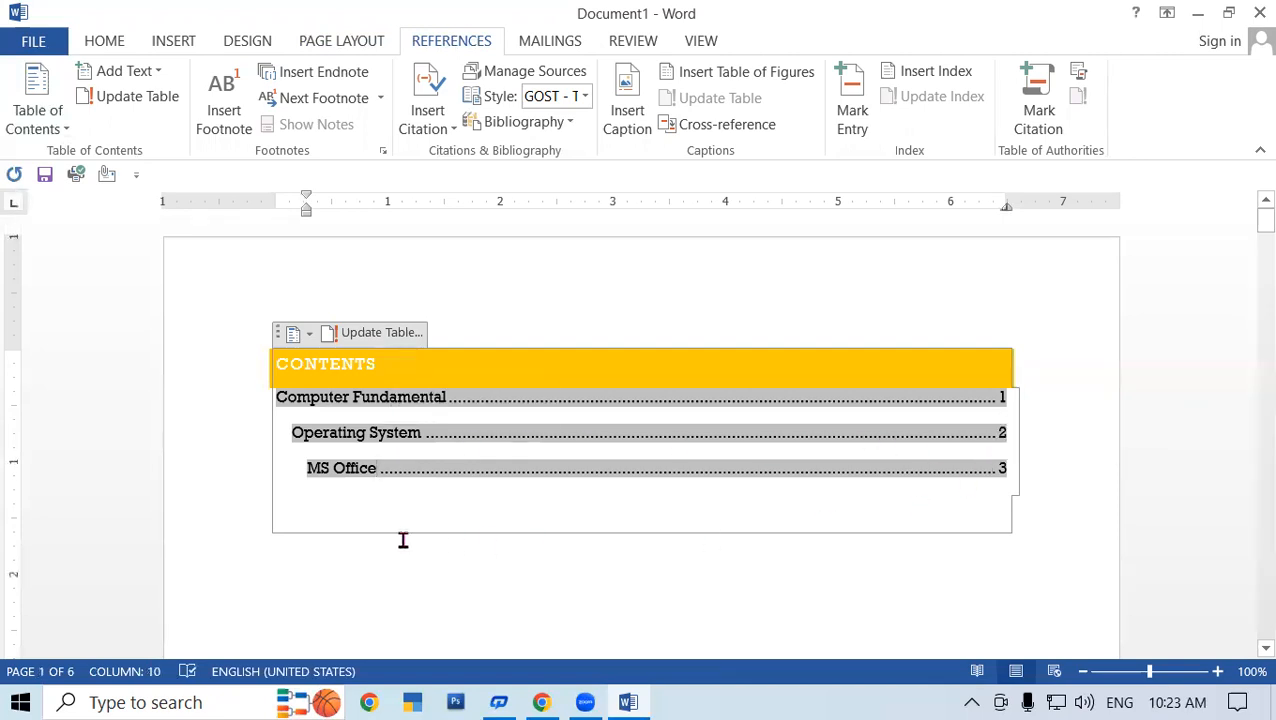
pyautogui.keyDown('ctrl'); pyautogui.click(378, 470); pyautogui.keyUp('ctrl')
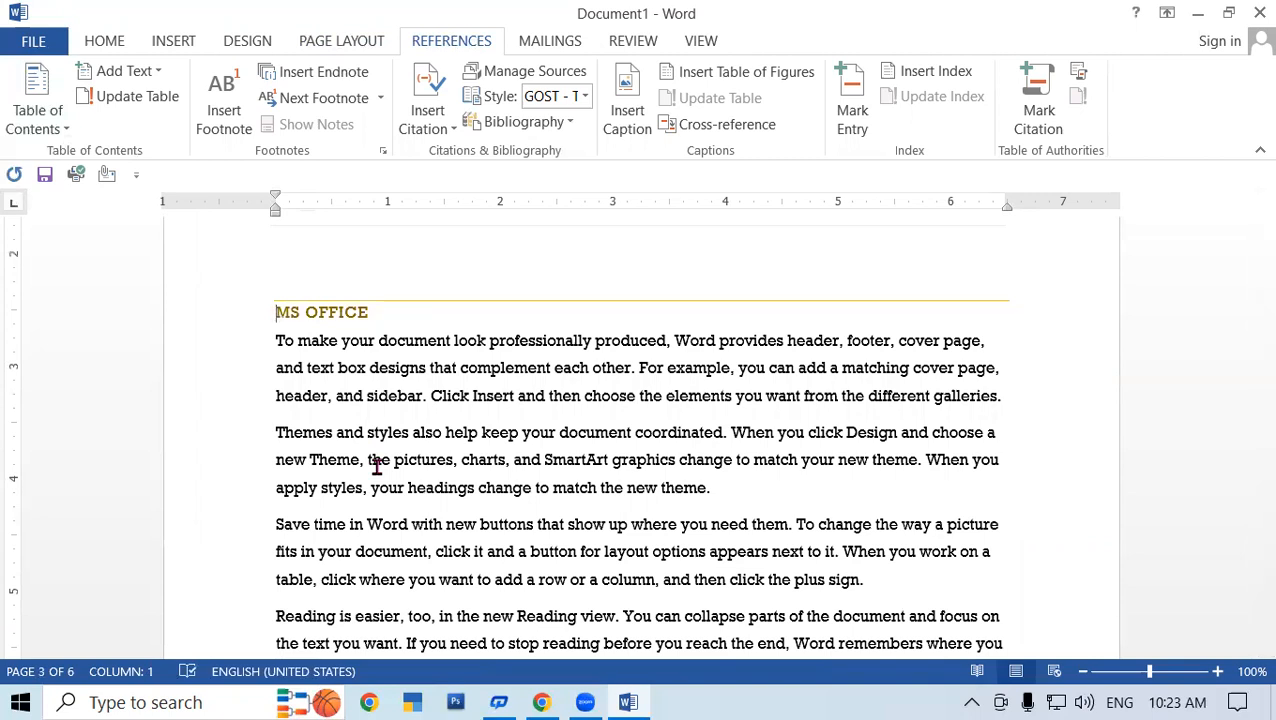
pyautogui.click(811, 487)
pyautogui.moveTo(1250, 393); pyautogui.dragTo(1245, 100)
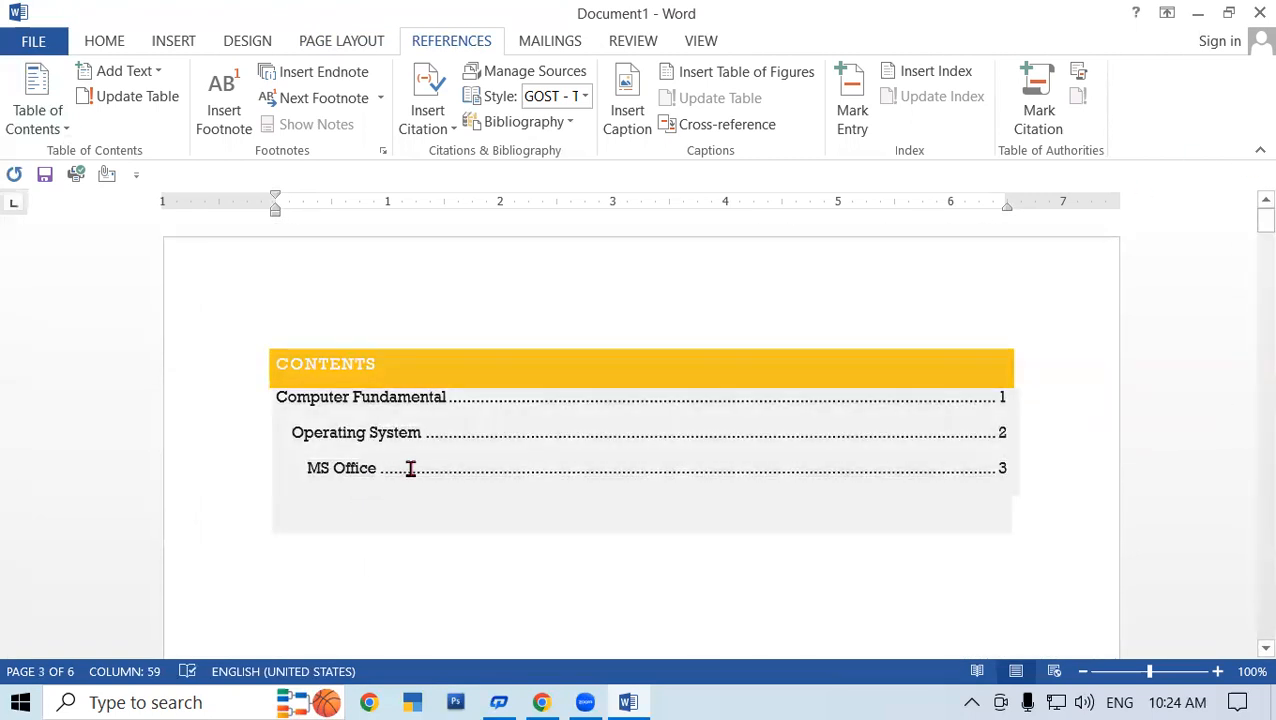
pyautogui.click(410, 468)
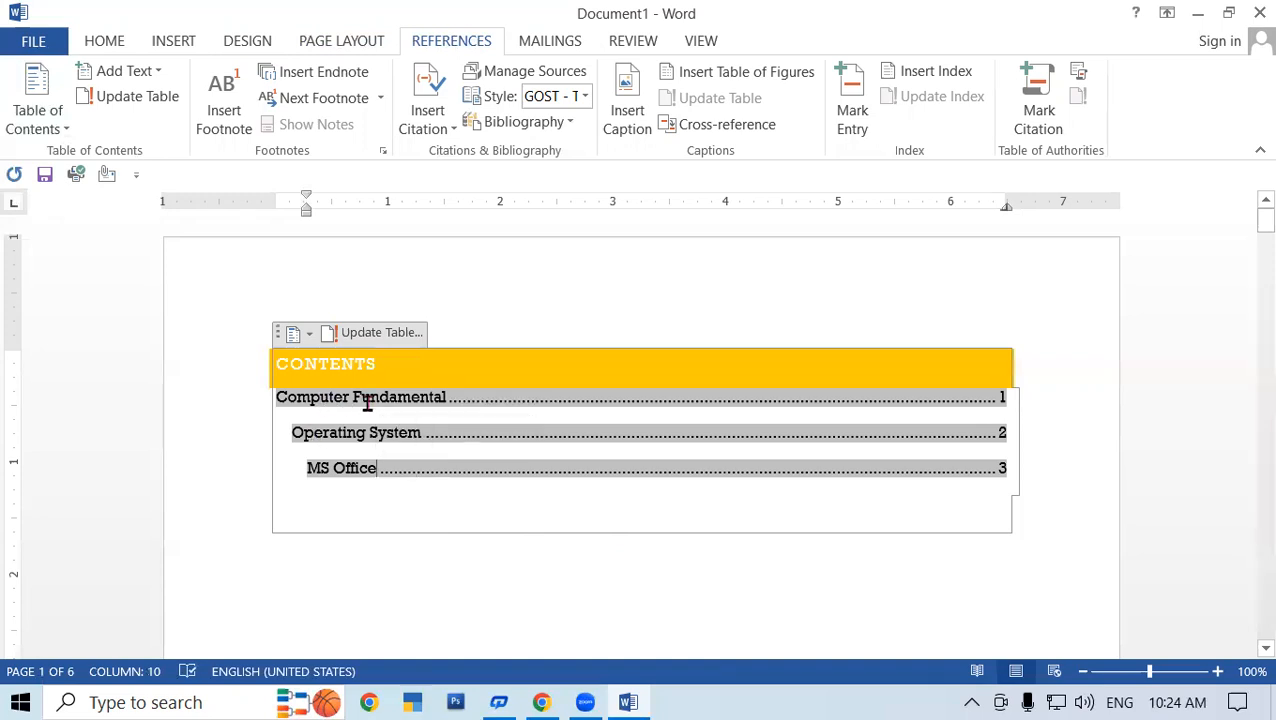
pyautogui.click(428, 432)
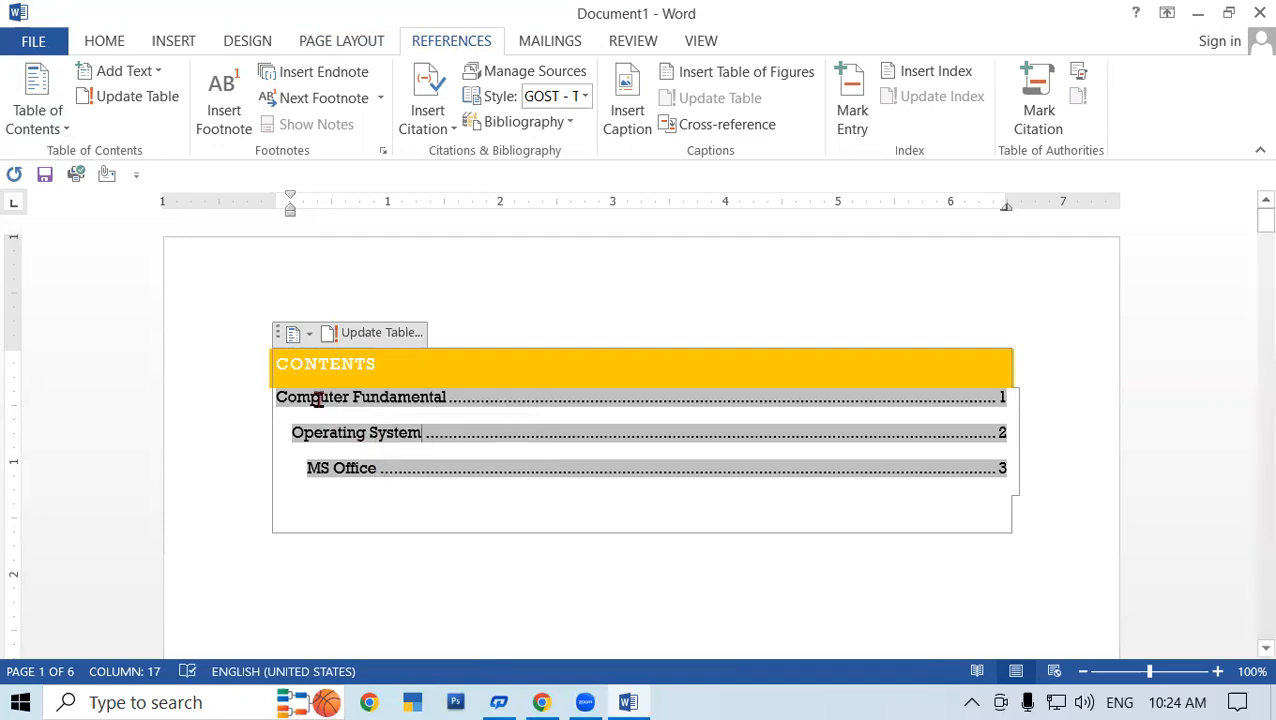
# - Start a new paragraph after 'galleries.' in the Operating System section
pyautogui.press('Up')
pyautogui.scroll(-3, 318, 399)
pyautogui.scroll(-8, 318, 399)
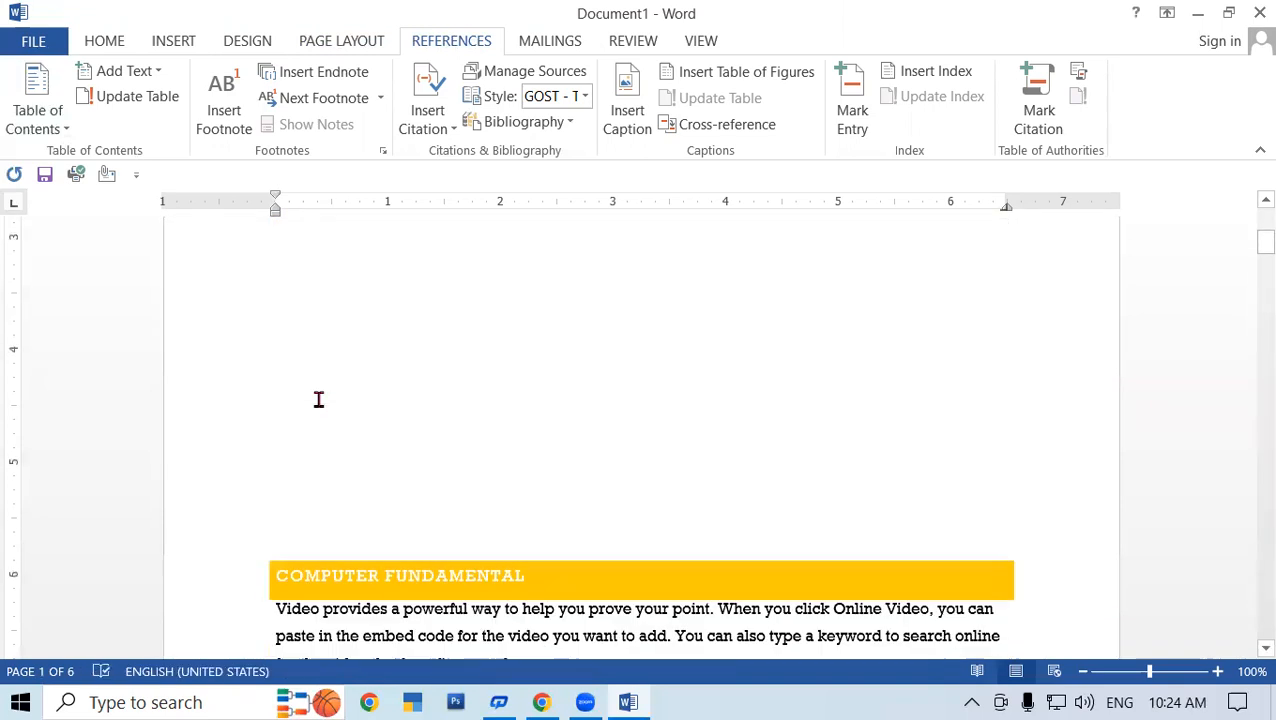
pyautogui.scroll(-2, 457, 447)
pyautogui.click(765, 502)
pyautogui.scroll(-9, 723, 518)
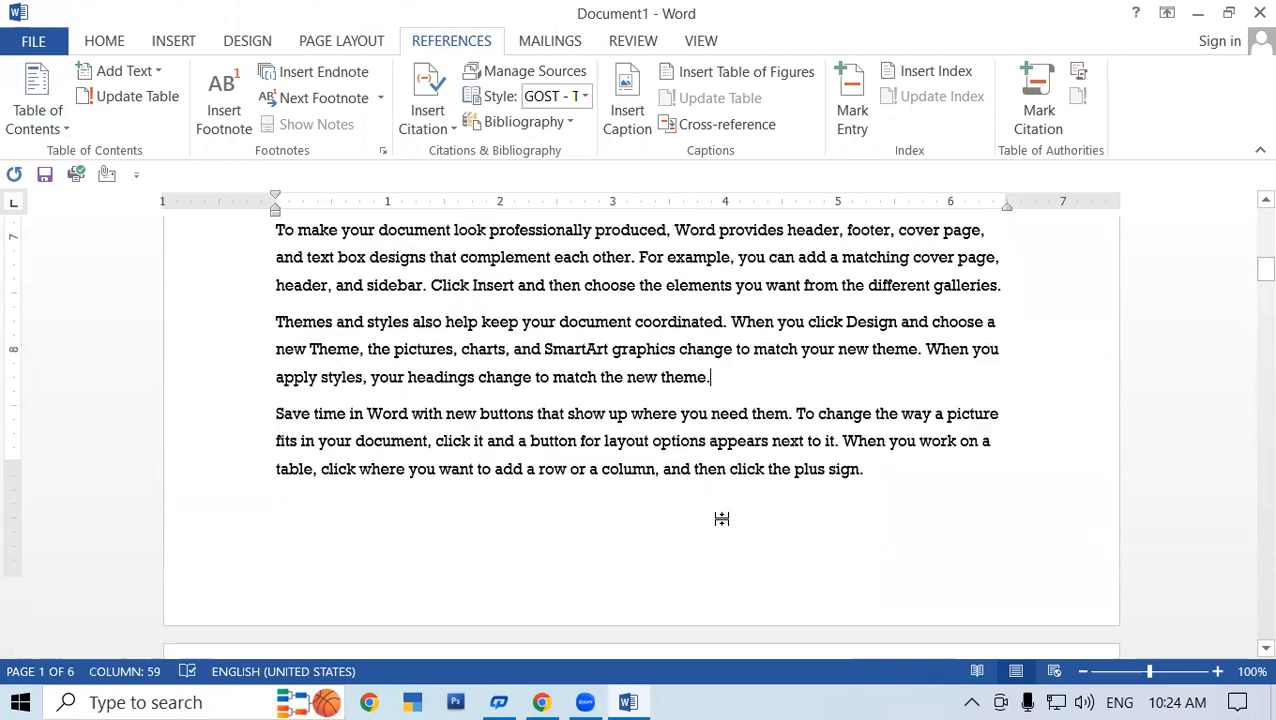
pyautogui.scroll(-8, 675, 498)
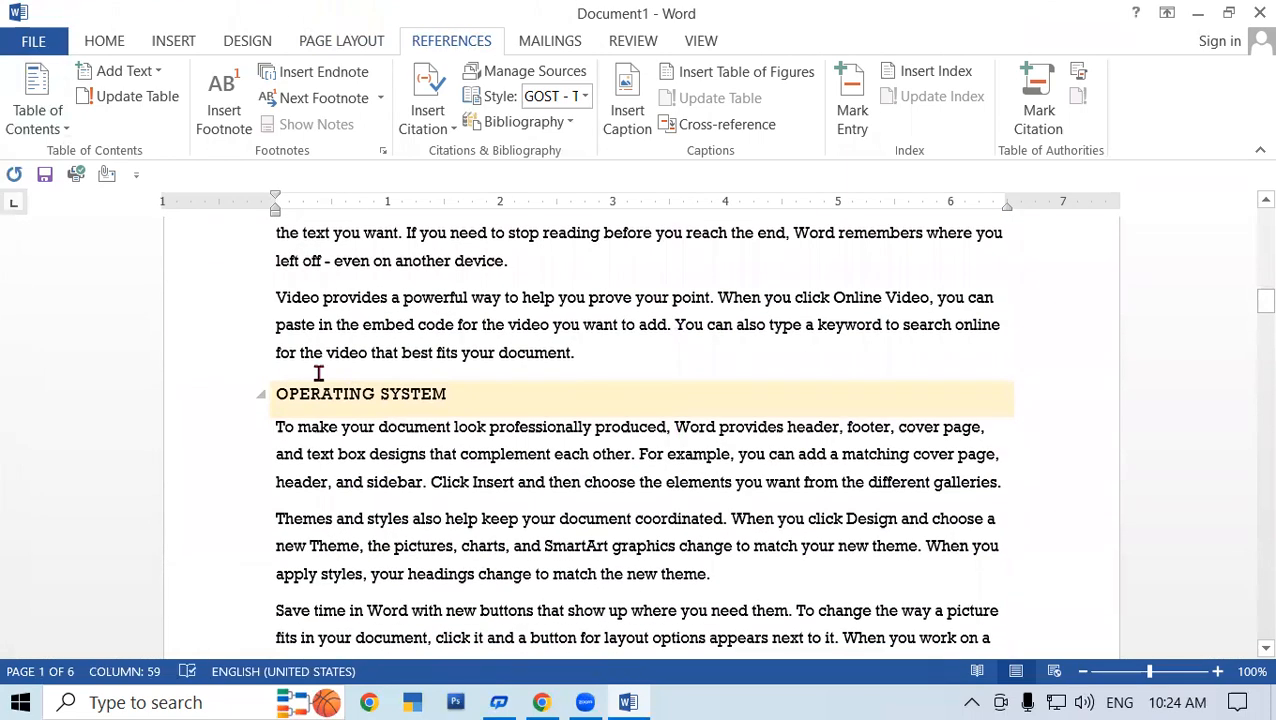
pyautogui.click(1034, 373)
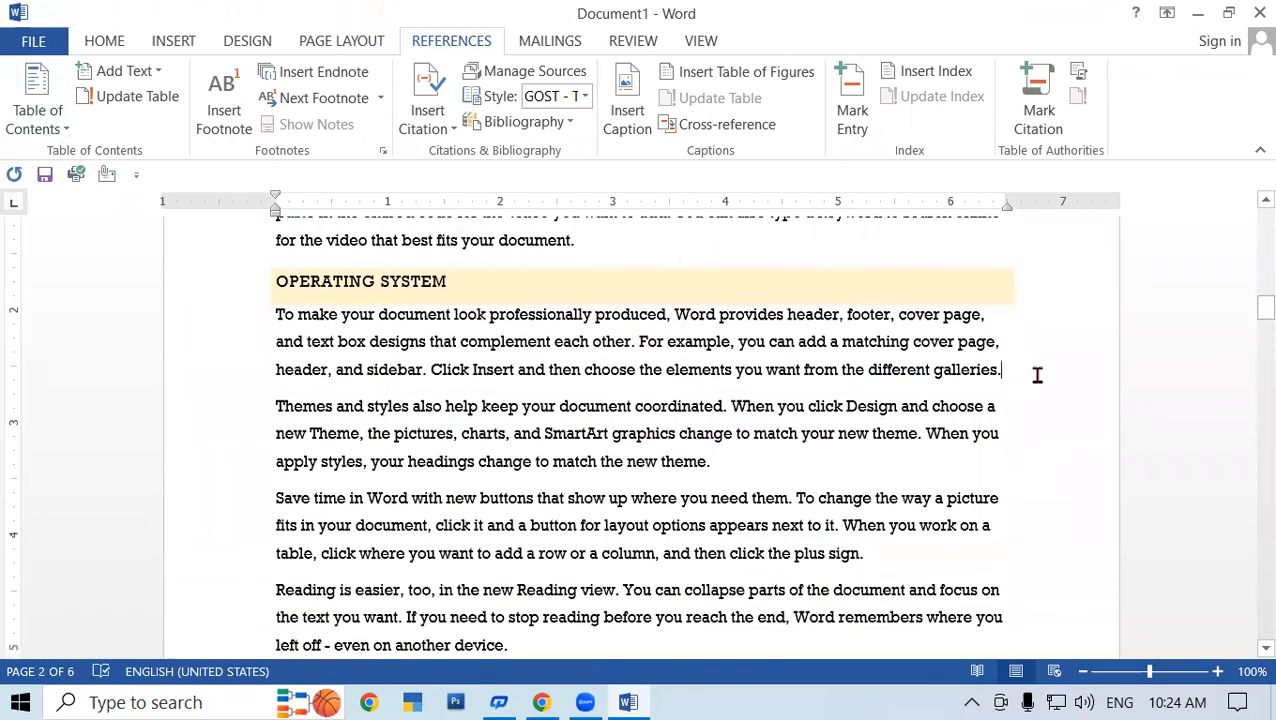
pyautogui.press('Return')
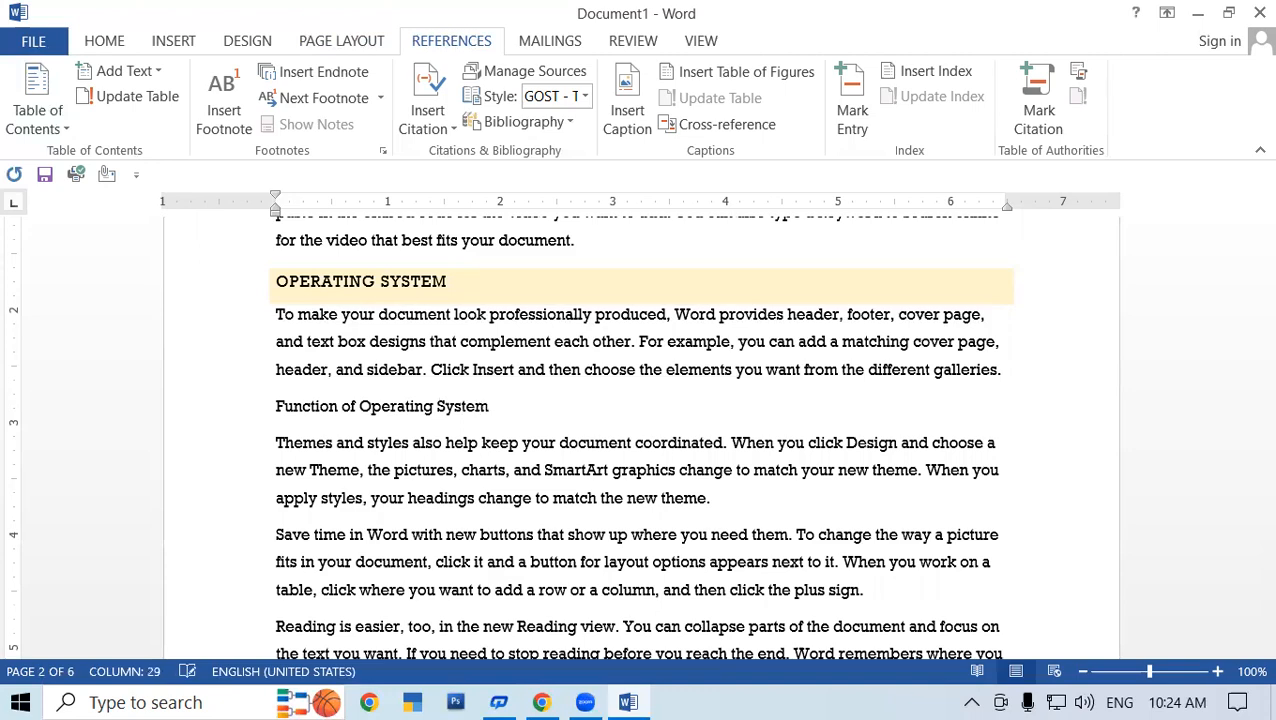
# - Add a new paragraph after 'new theme.' for the 'Types of Operating System' line
pyautogui.scroll(-8, 650, 444)
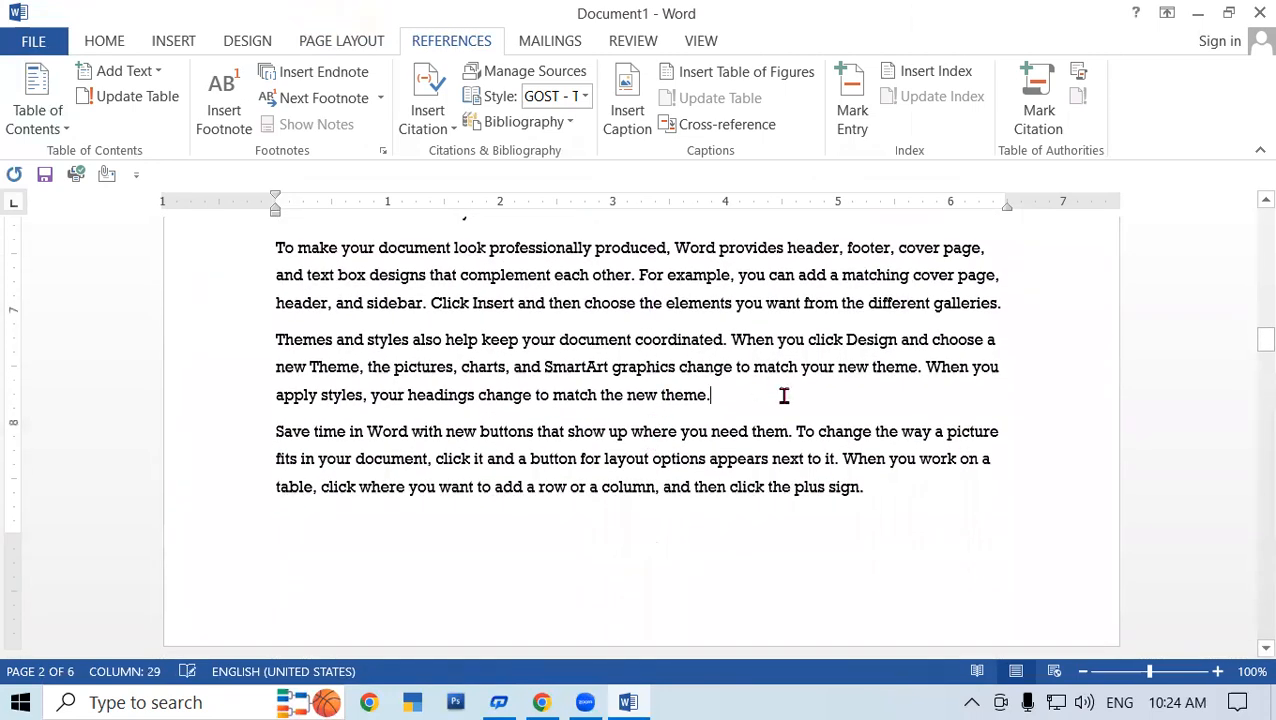
pyautogui.press('Return')
pyautogui.write('Types of Operating System')
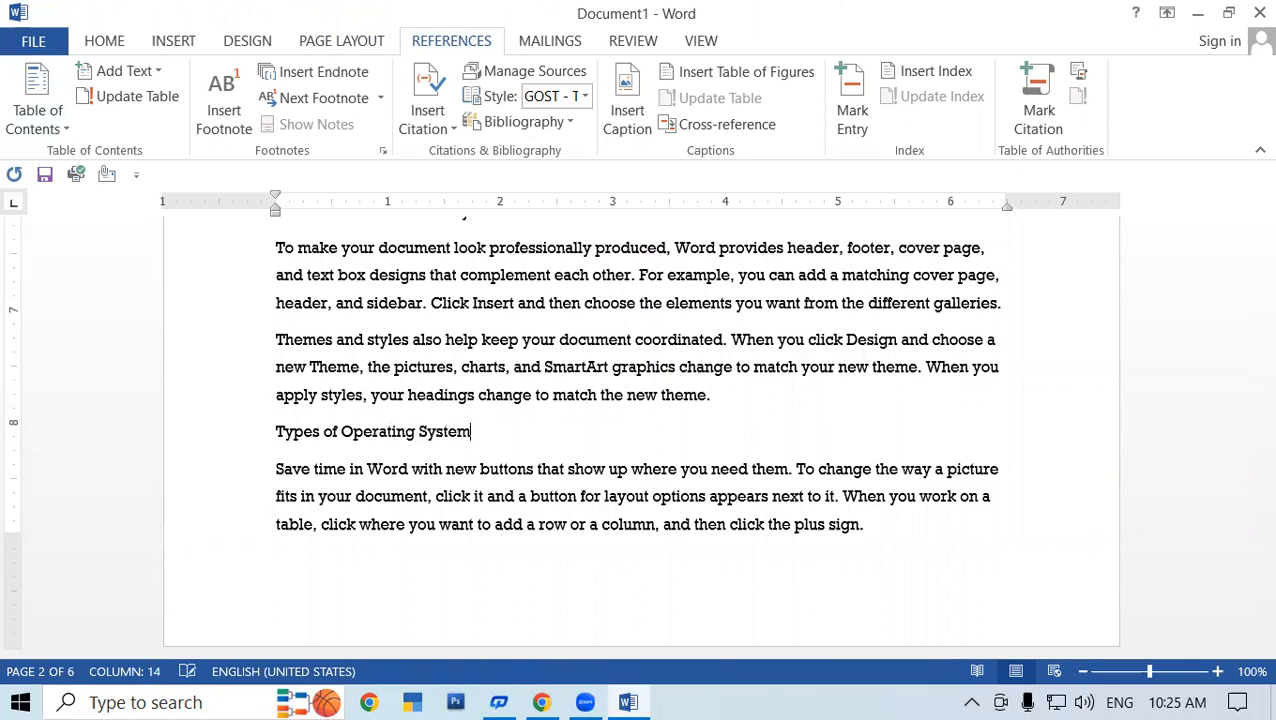
pyautogui.scroll(10, 474, 393)
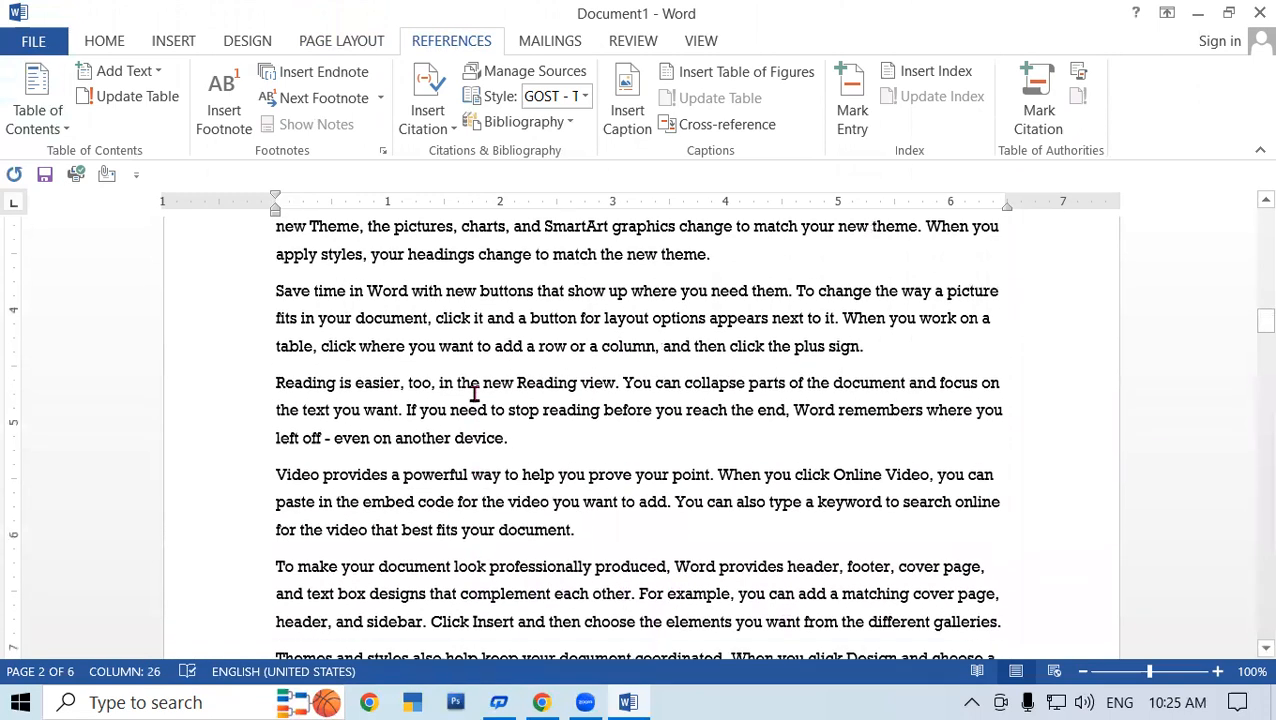
pyautogui.scroll(2, 474, 393)
# - Add 'Function of Operating System' to the table of contents as Level 1
pyautogui.moveTo(272, 406); pyautogui.dragTo(513, 407)
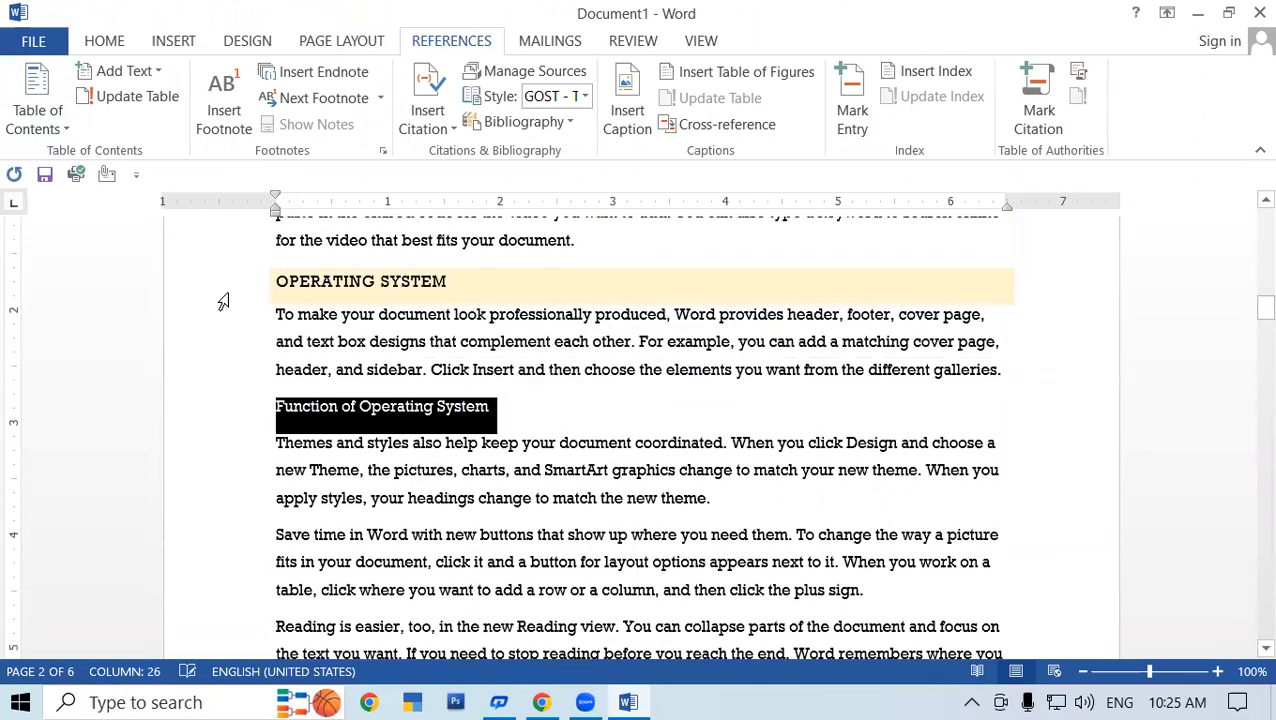
pyautogui.click(157, 75)
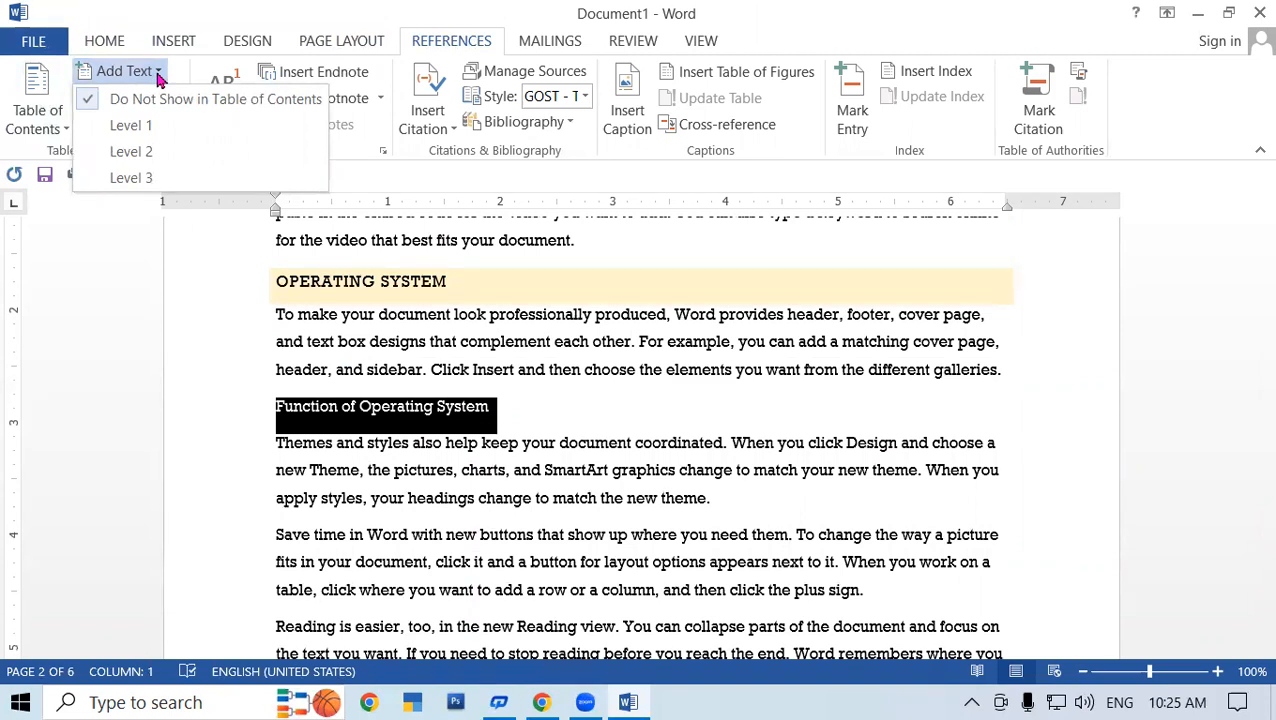
pyautogui.click(165, 126)
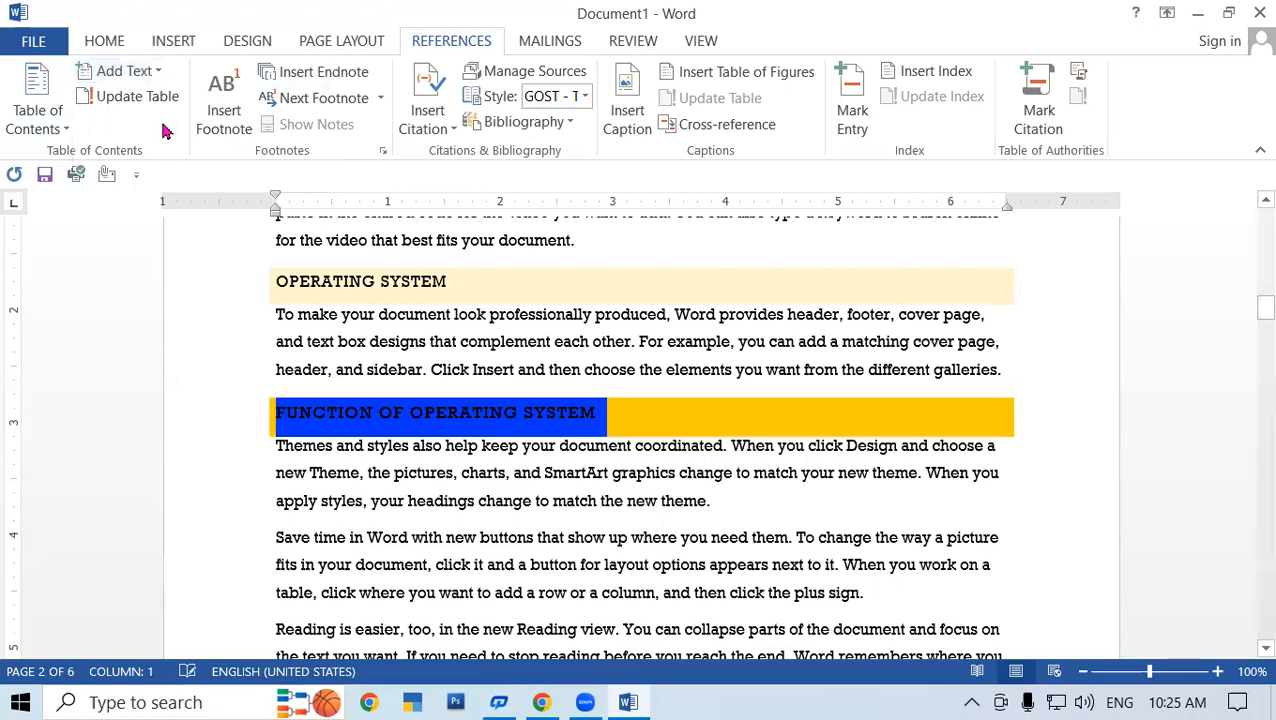
pyautogui.click(655, 428)
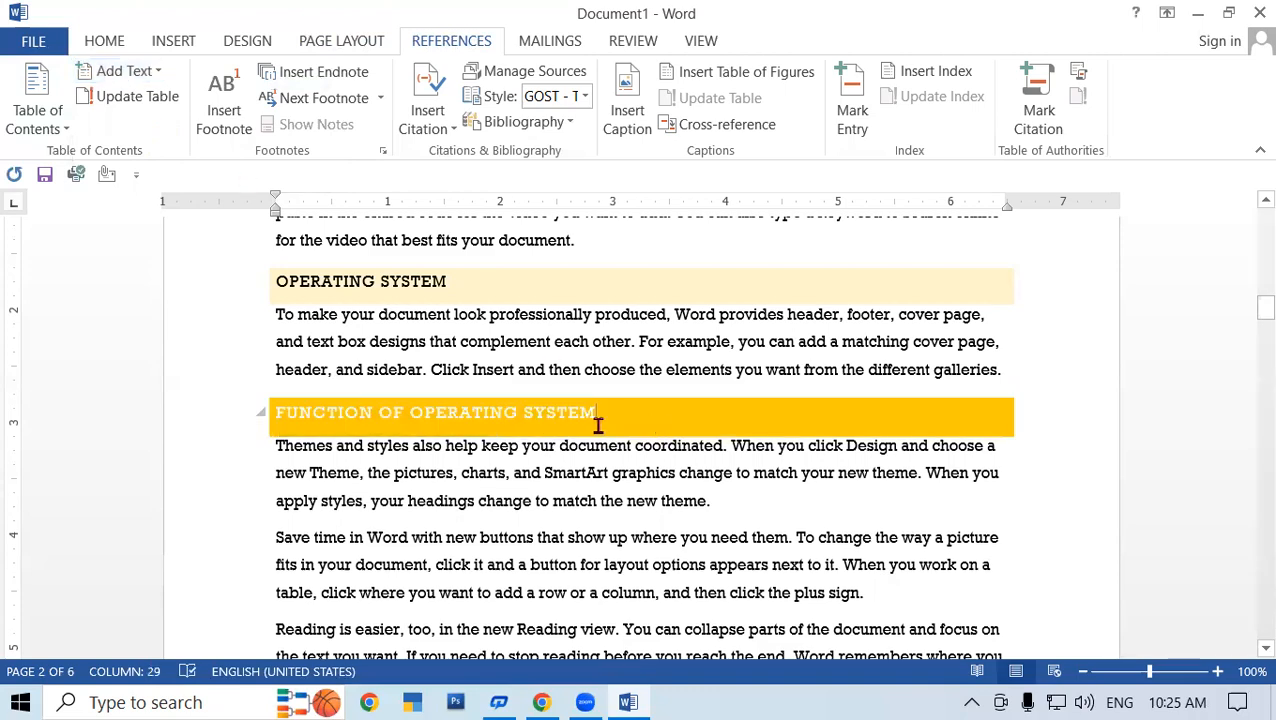
# - Add 'Types of Operating System' to the table of contents as Level 1
pyautogui.scroll(-8, 507, 395)
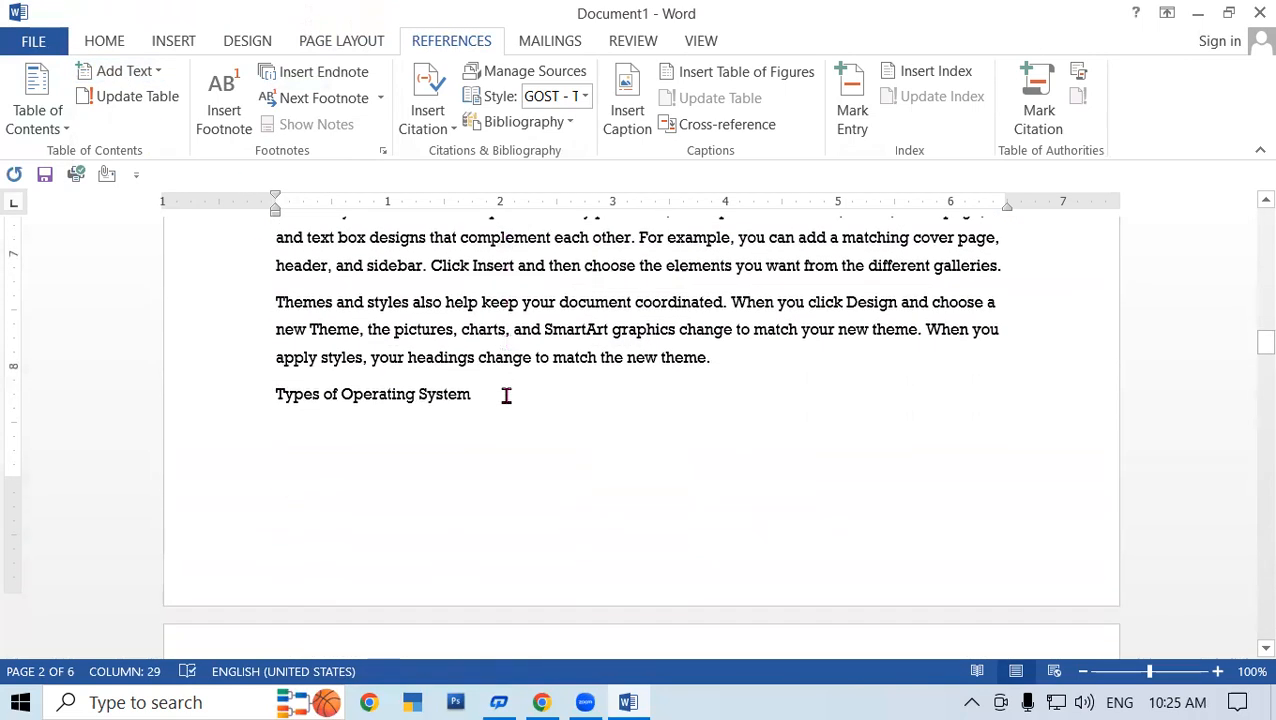
pyautogui.moveTo(483, 378); pyautogui.dragTo(228, 379)
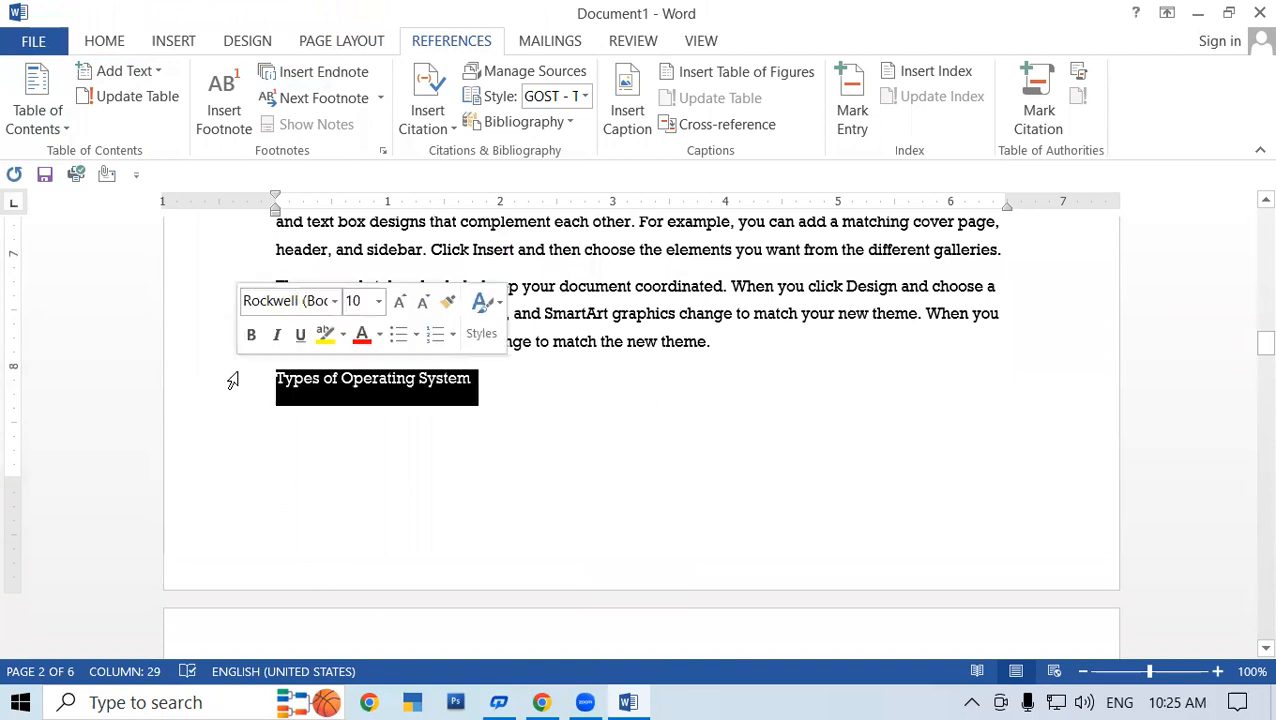
pyautogui.click(116, 74)
pyautogui.click(147, 125)
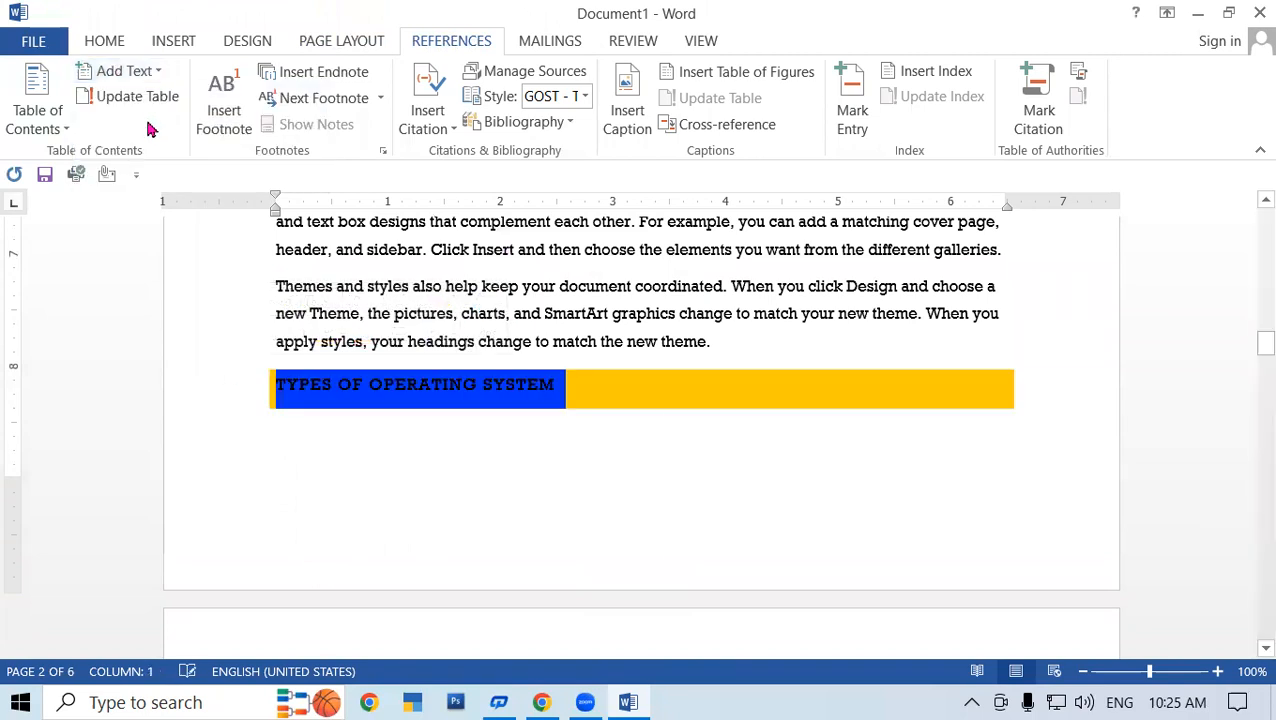
pyautogui.click(624, 407)
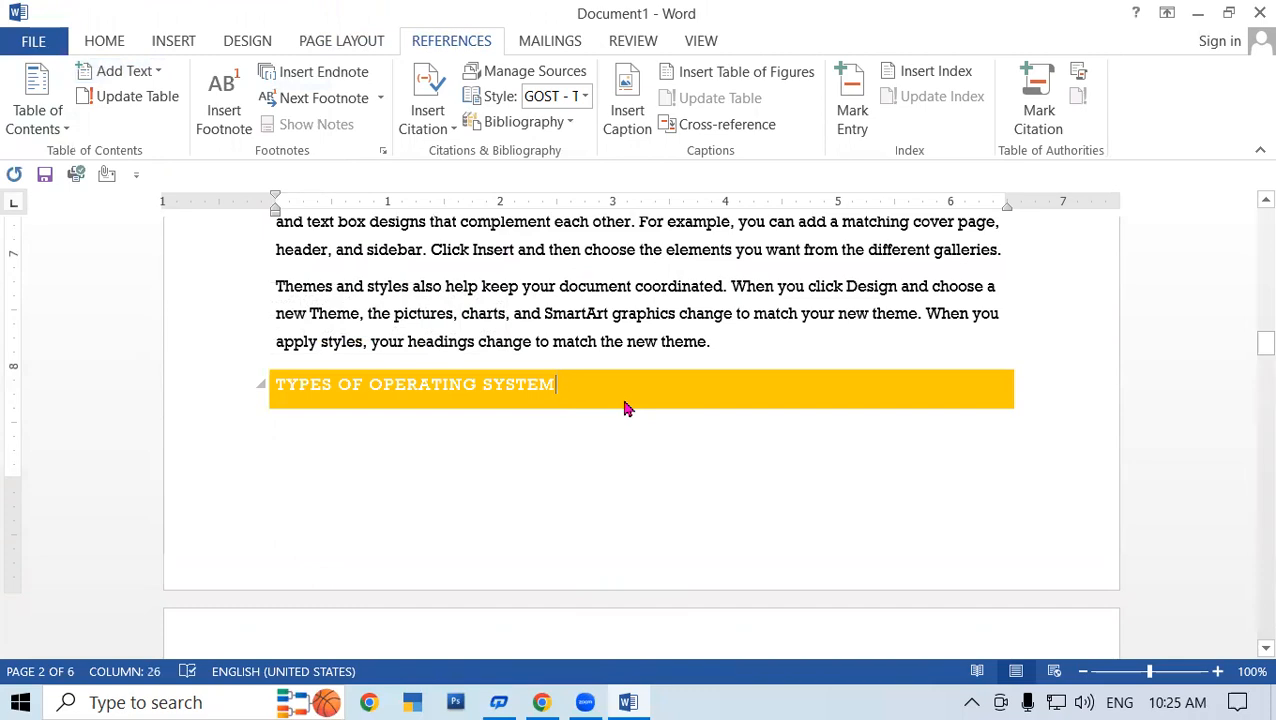
pyautogui.scroll(3, 624, 400)
pyautogui.scroll(15, 624, 399)
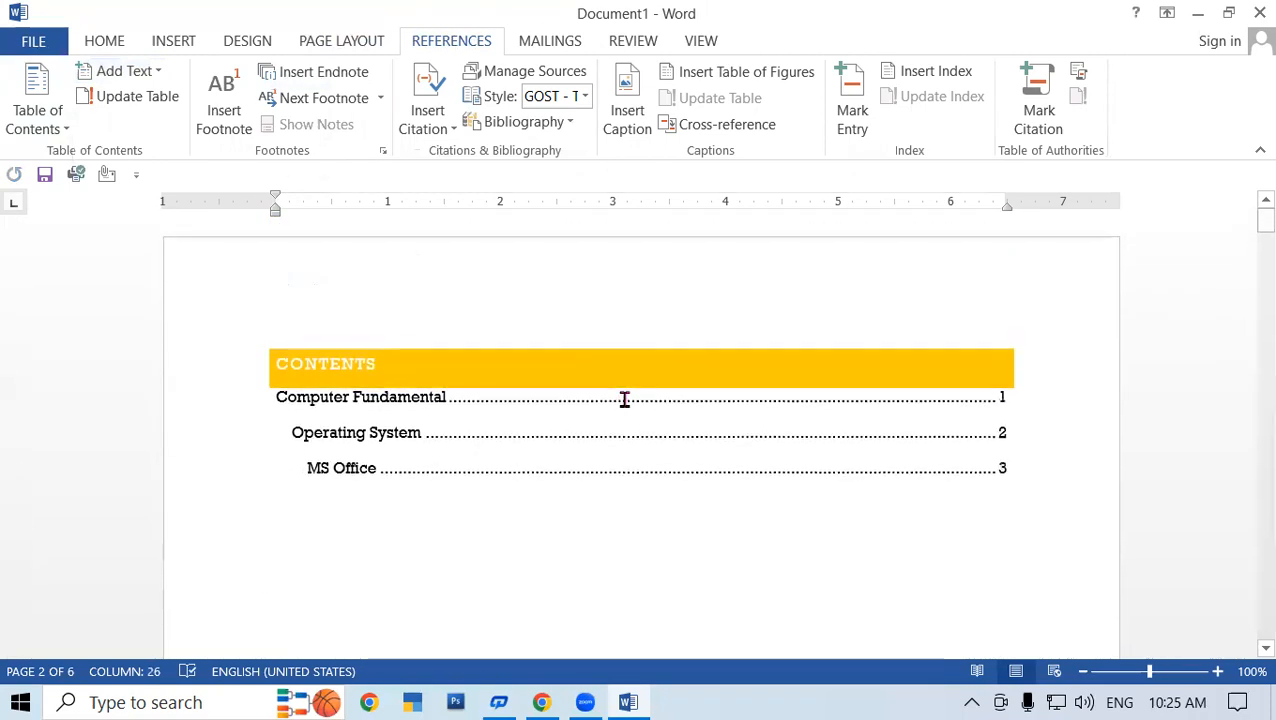
# - Update the entire table of contents, then undo the update with Ctrl+Z
pyautogui.click(433, 407)
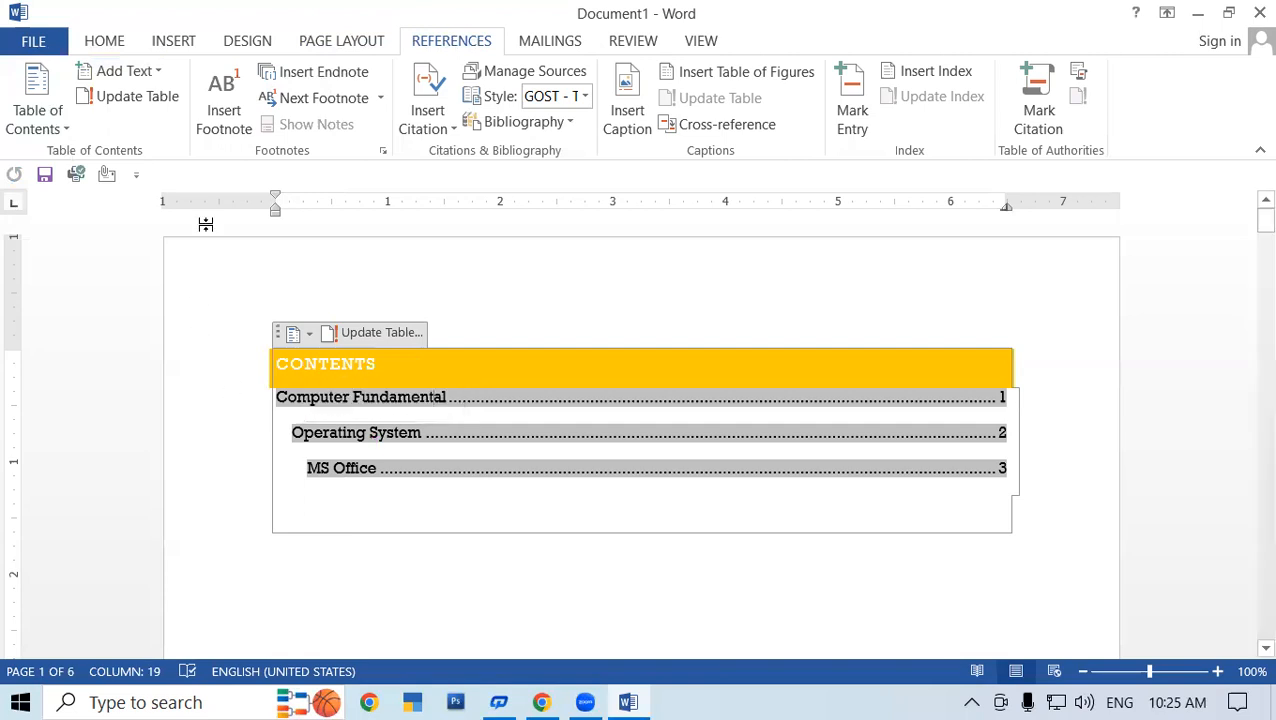
pyautogui.click(378, 335)
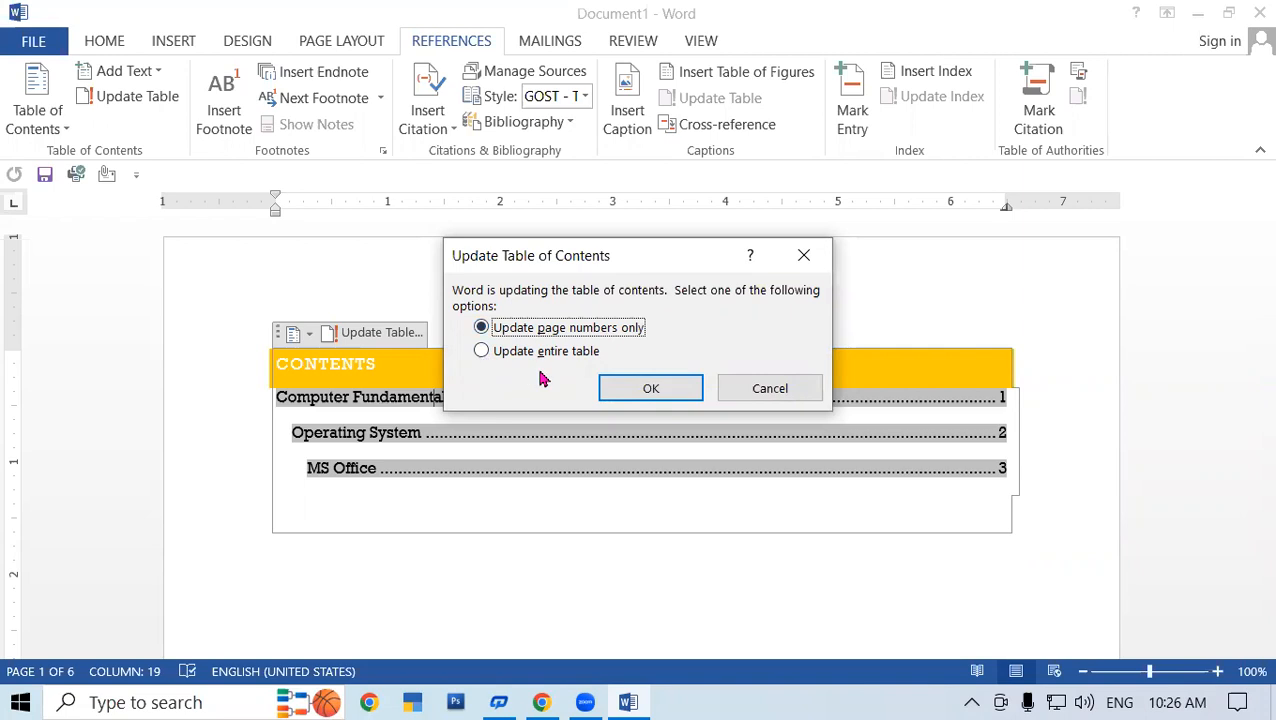
pyautogui.click(481, 351)
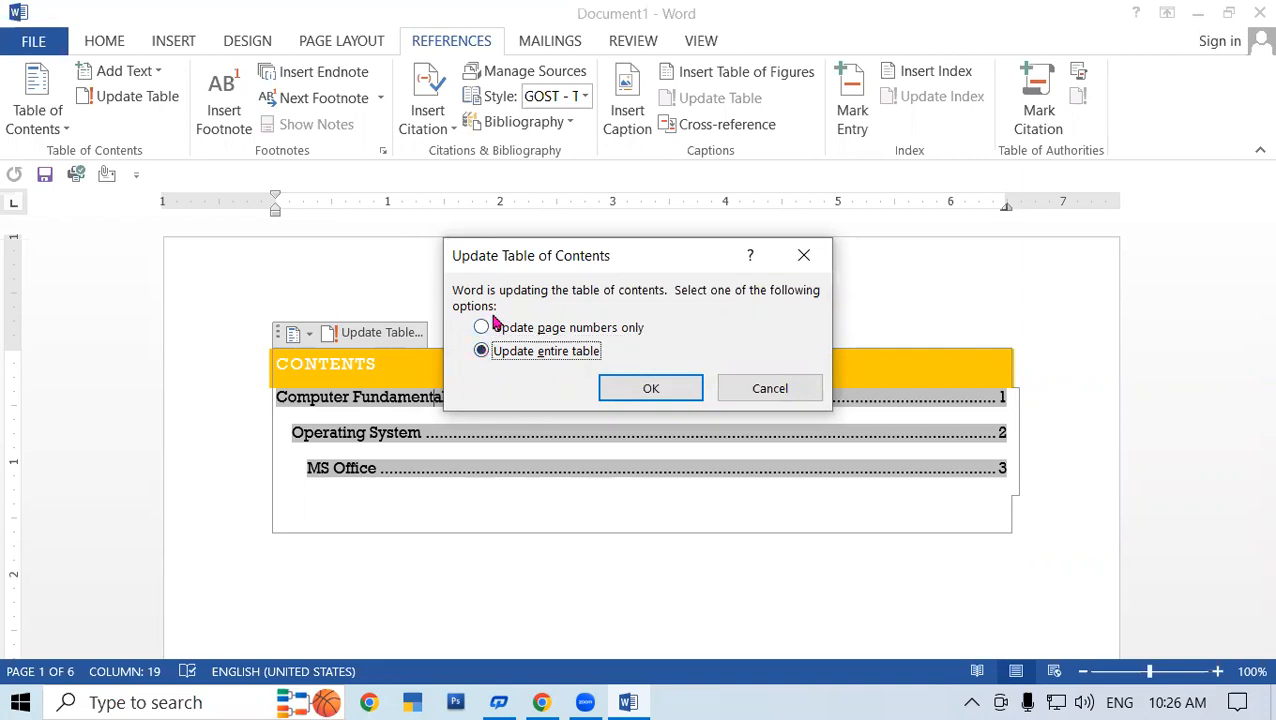
pyautogui.click(682, 386)
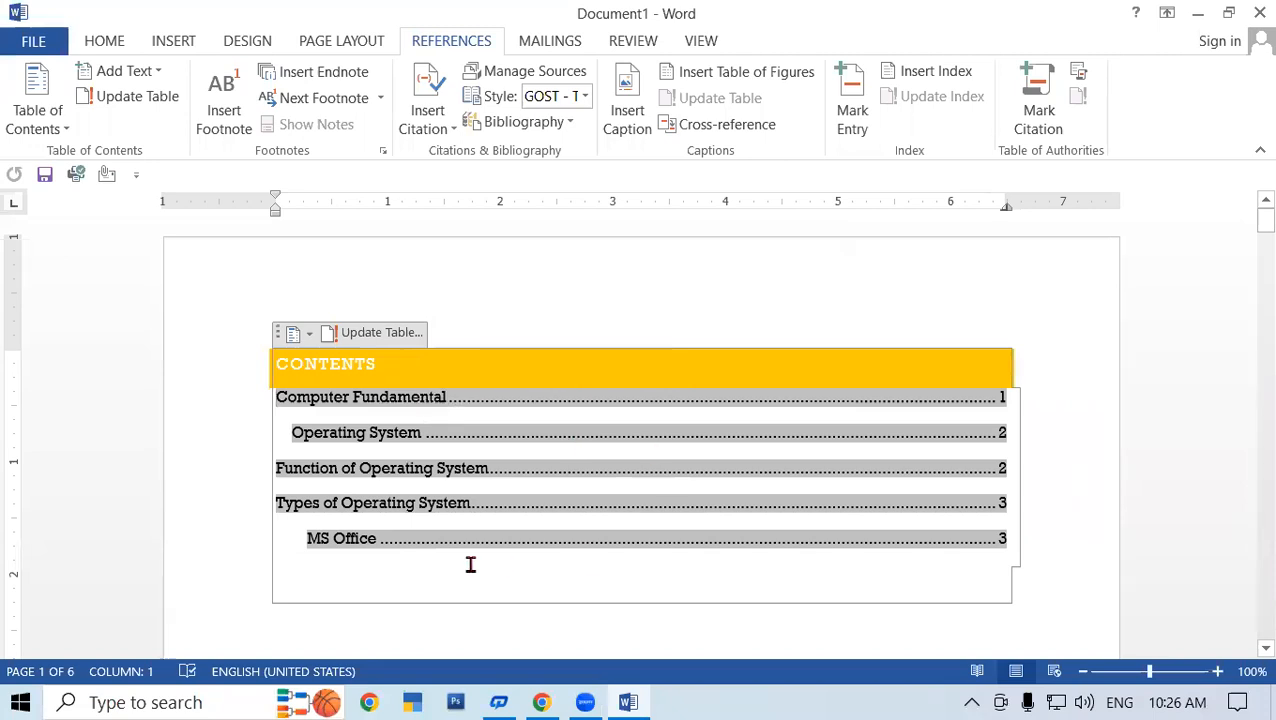
pyautogui.scroll(-1, 362, 552)
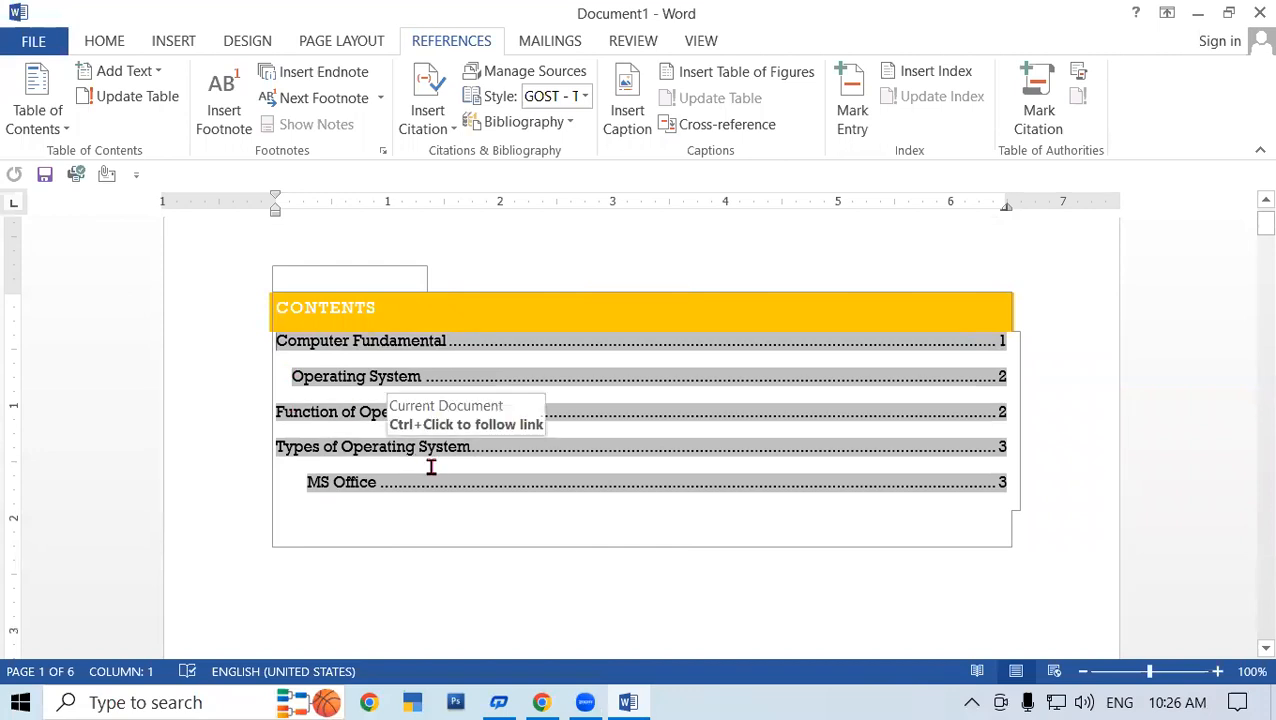
pyautogui.hotkey('ctrl', 'z')
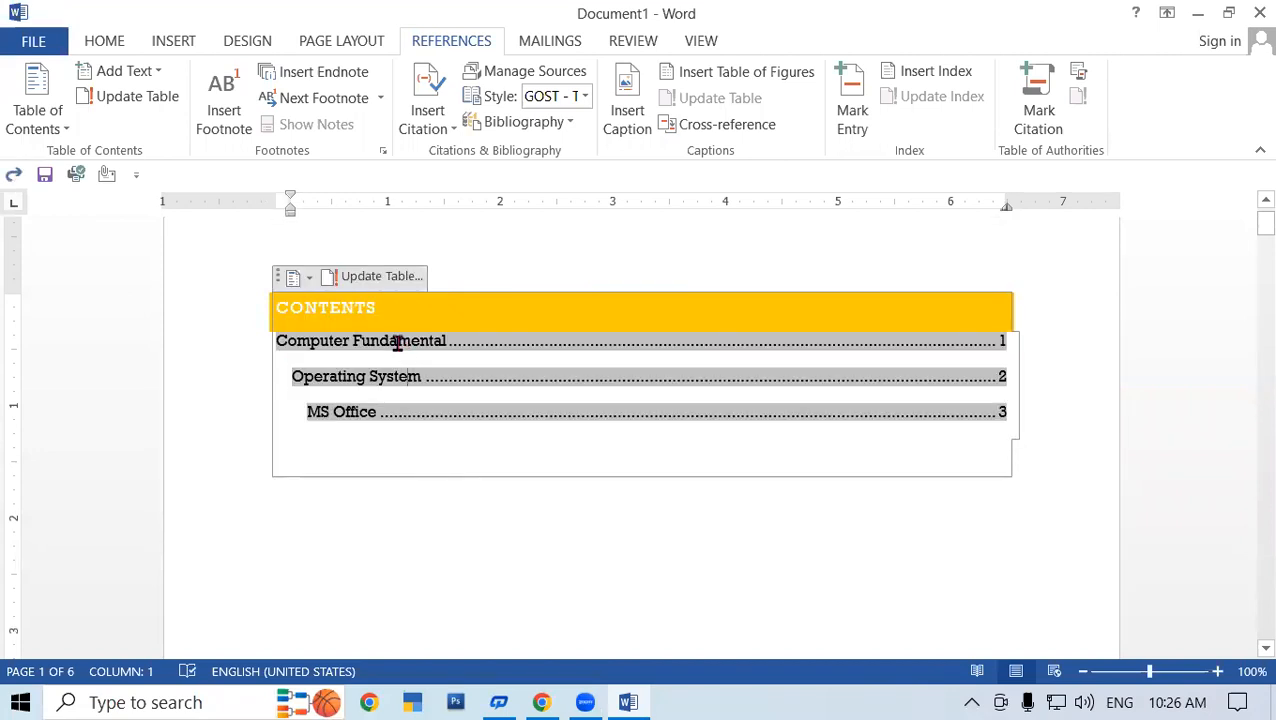
# - Follow the Computer Fundamental contents entry link to jump to its section
pyautogui.moveTo(291, 376); pyautogui.dragTo(421, 376)
pyautogui.click(421, 376)
pyautogui.moveTo(300, 376); pyautogui.dragTo(440, 376)
pyautogui.click(440, 376)
pyautogui.moveTo(272, 341); pyautogui.dragTo(458, 342)
pyautogui.click(457, 344)
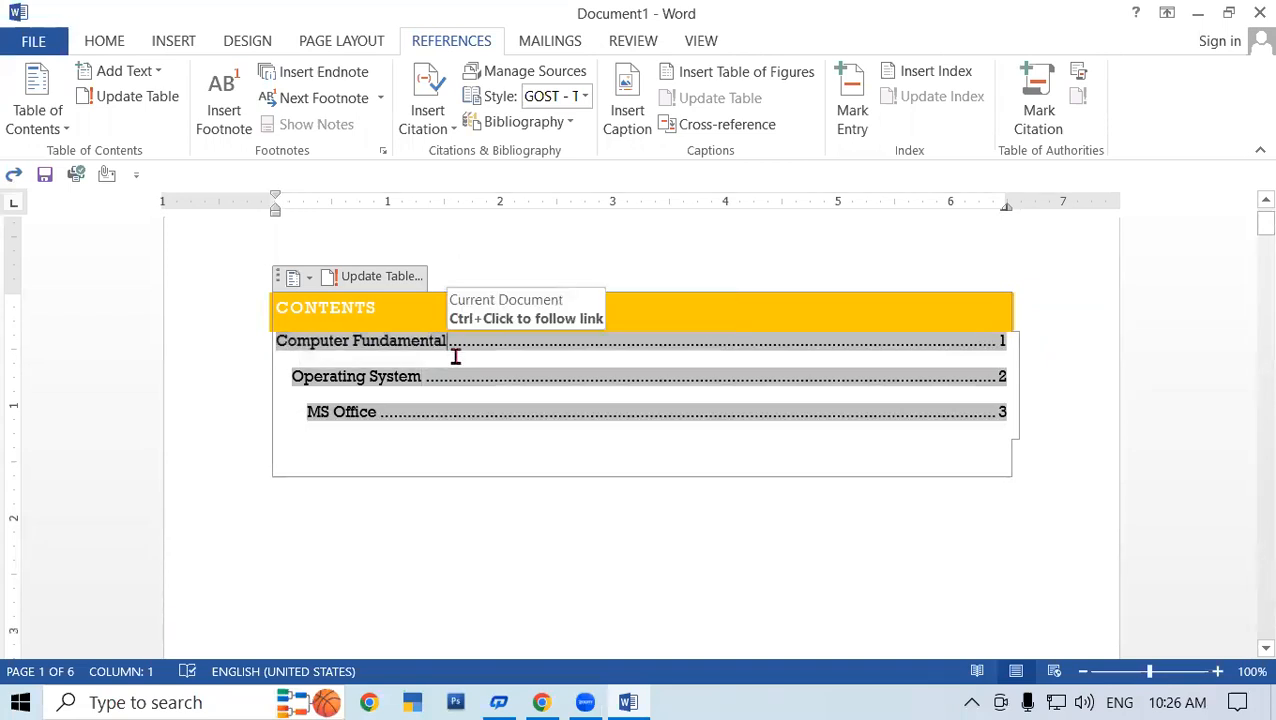
pyautogui.keyDown('ctrl'); pyautogui.click(455, 352); pyautogui.keyUp('ctrl')
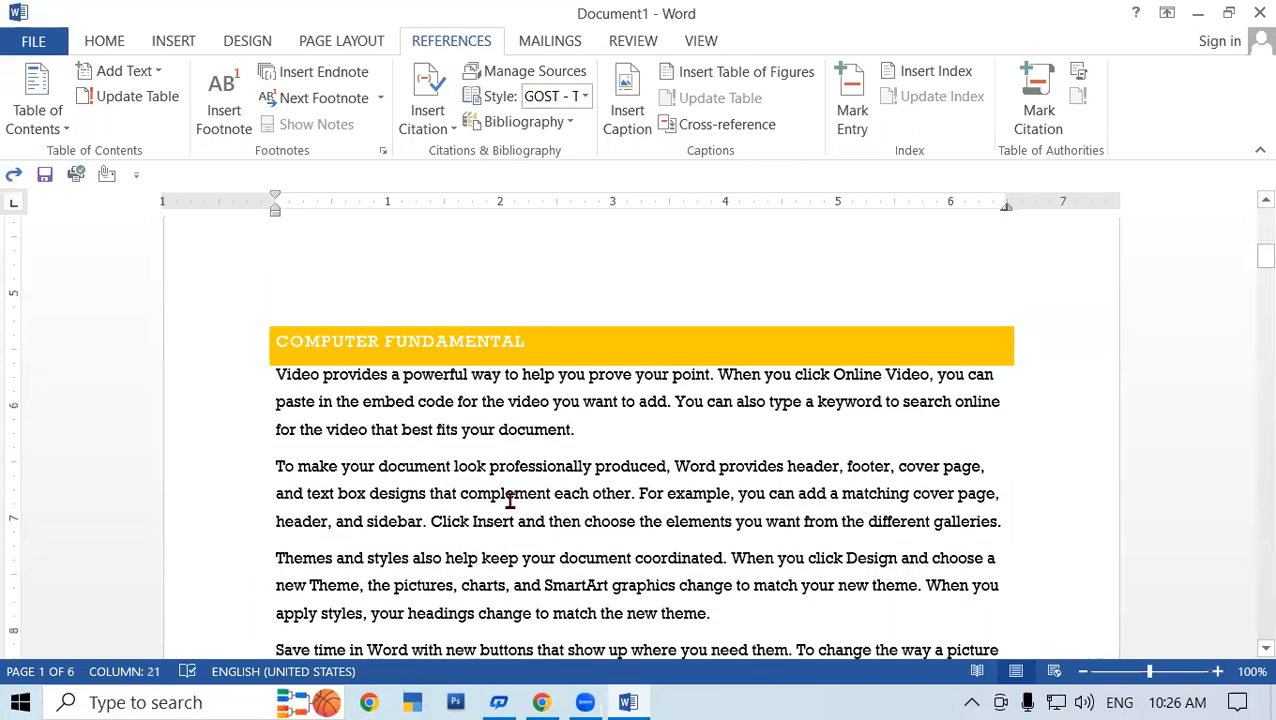
# - Clear the formatting of 'Function of Operating System' and add it as a Level 2 entry
pyautogui.scroll(10, 510, 500)
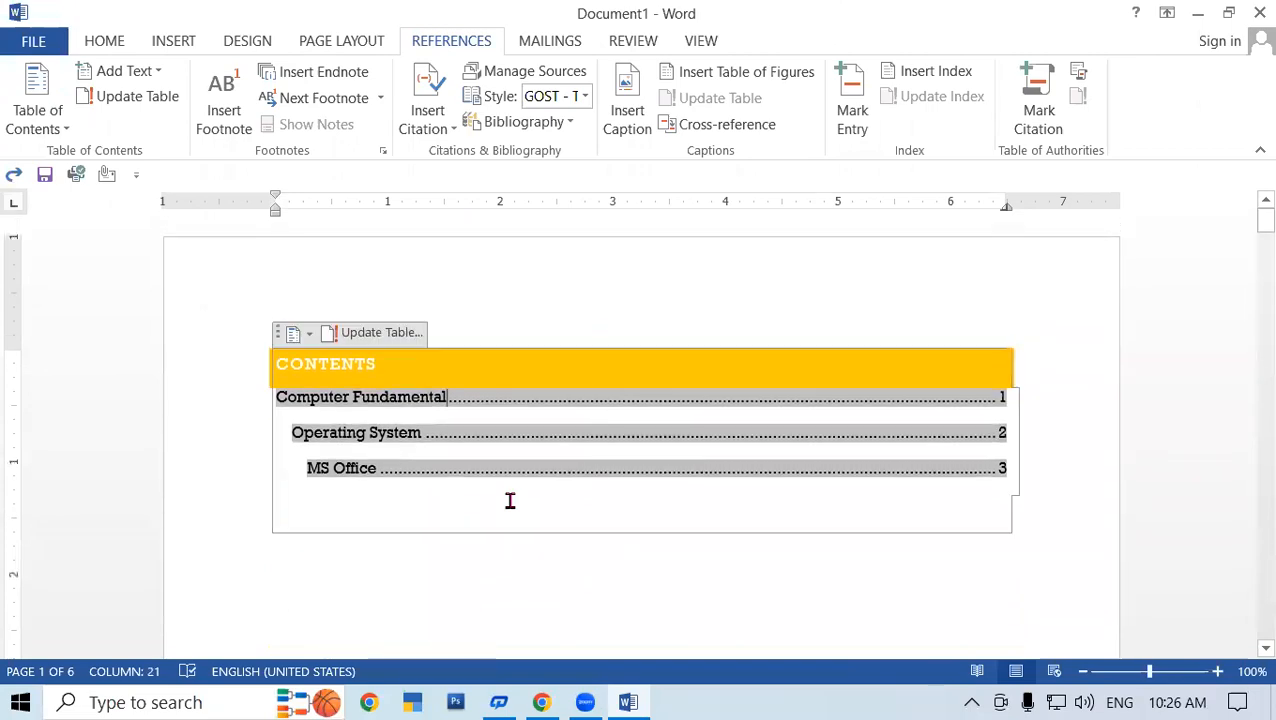
pyautogui.scroll(-5, 510, 502)
pyautogui.scroll(-10, 510, 490)
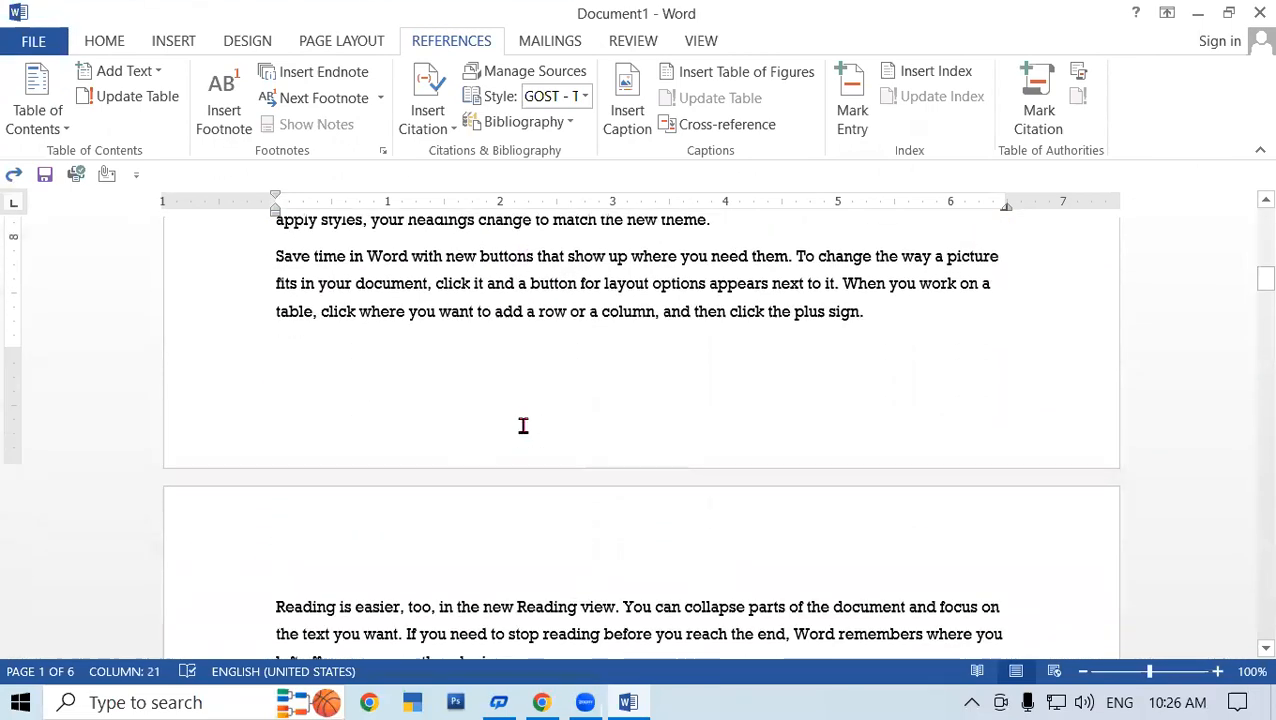
pyautogui.scroll(-3, 522, 427)
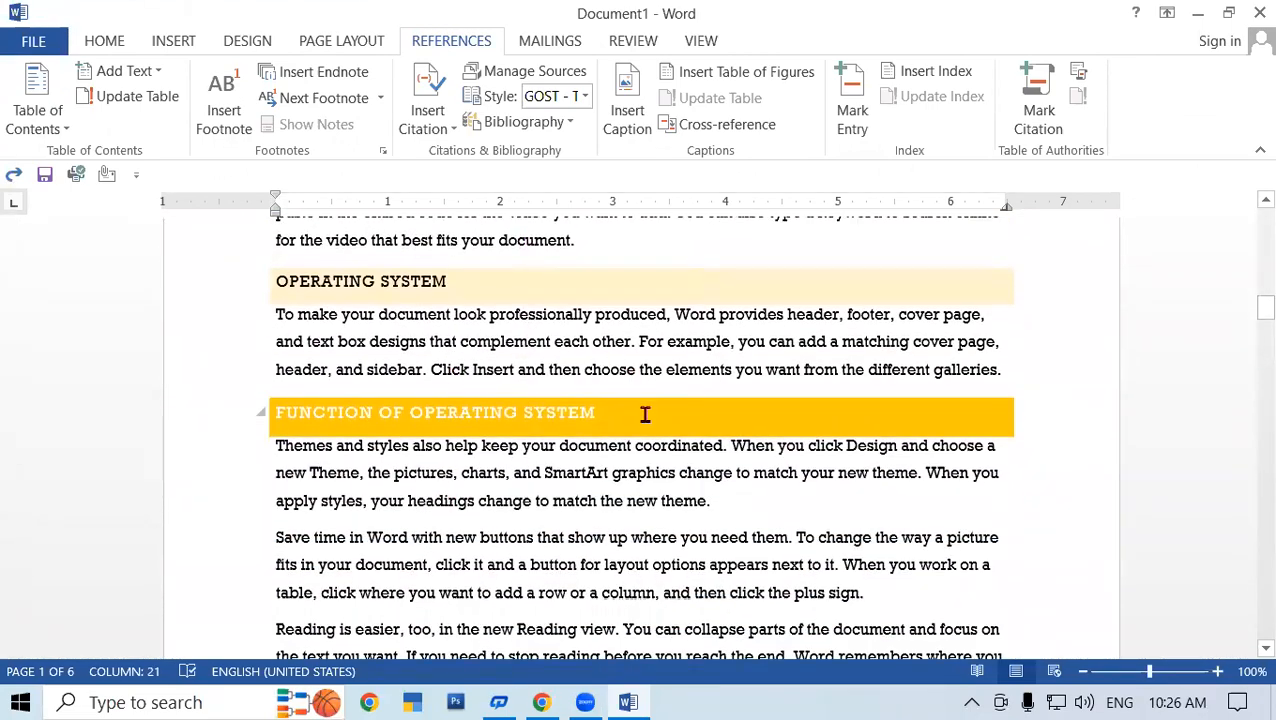
pyautogui.moveTo(611, 411); pyautogui.dragTo(262, 413)
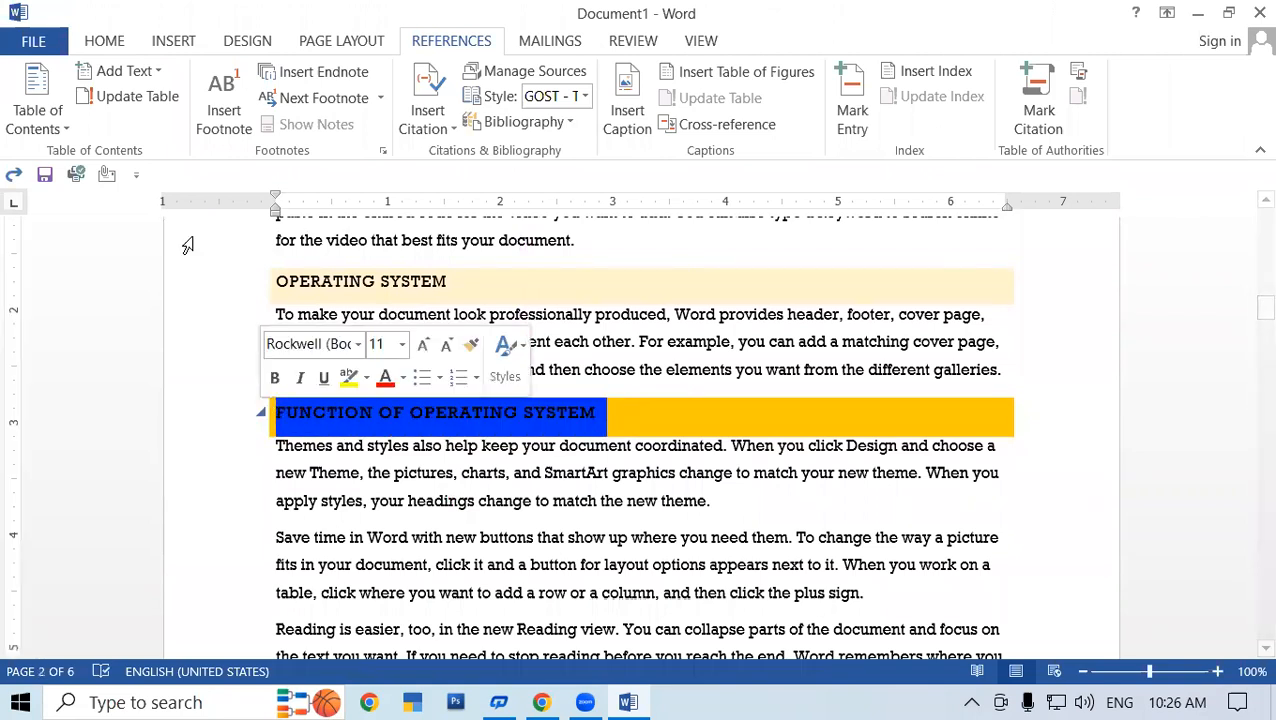
pyautogui.click(104, 41)
pyautogui.click(444, 81)
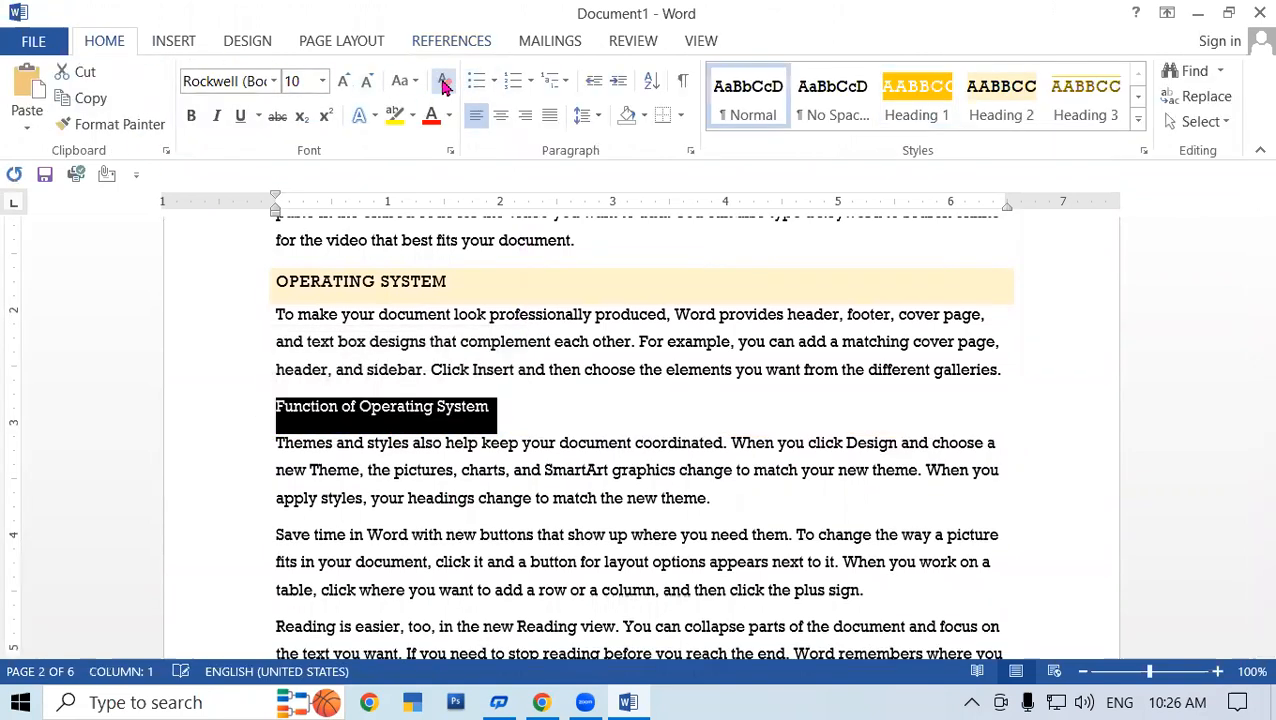
pyautogui.click(296, 373)
pyautogui.moveTo(276, 407); pyautogui.dragTo(500, 407)
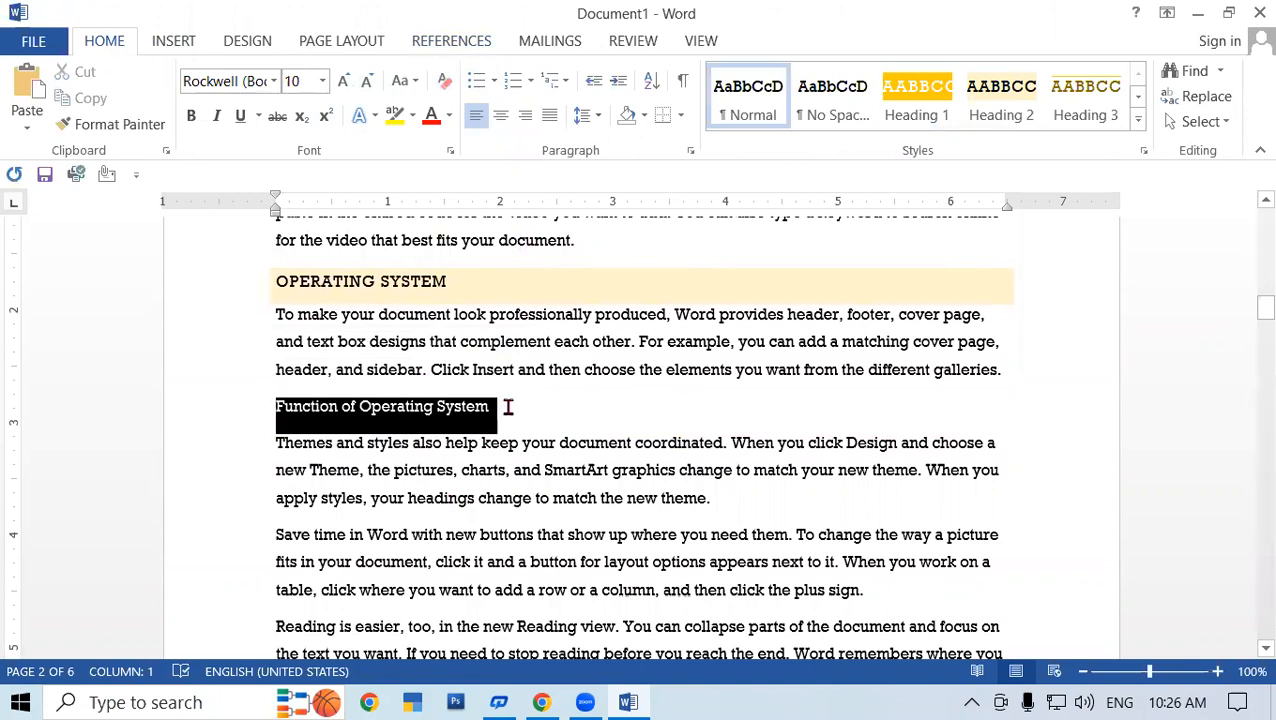
pyautogui.click(453, 44)
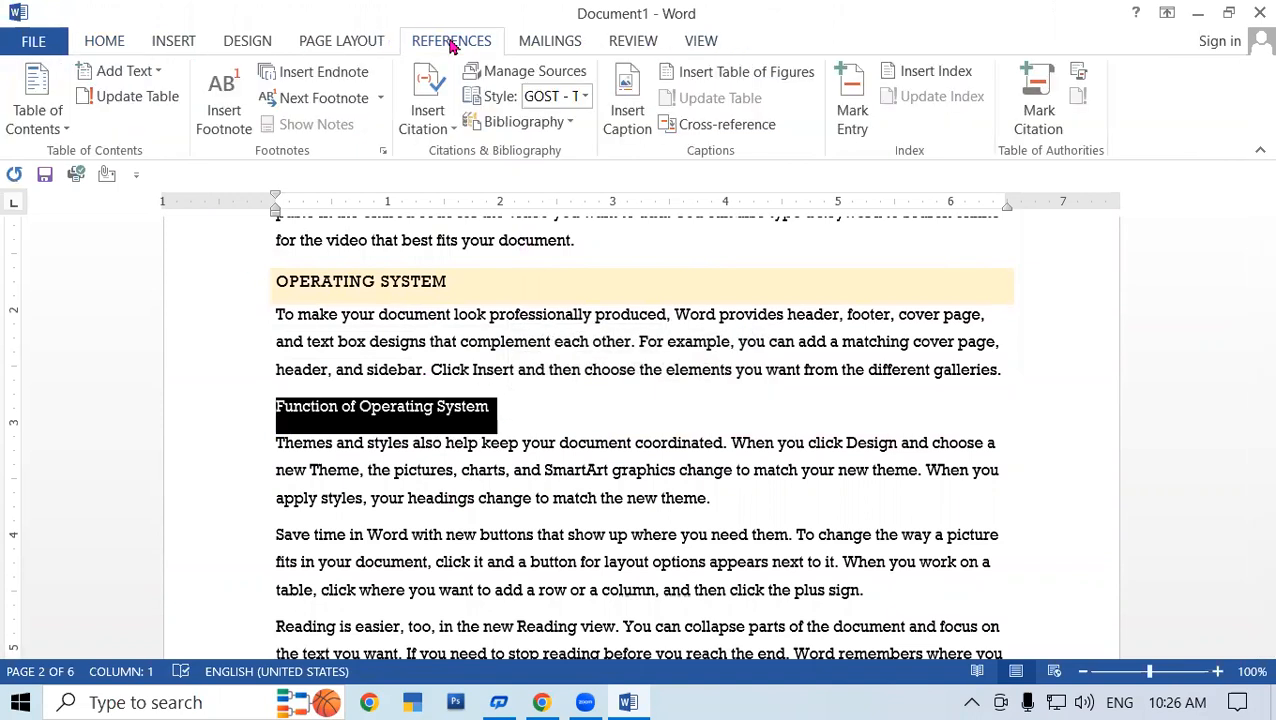
pyautogui.click(124, 75)
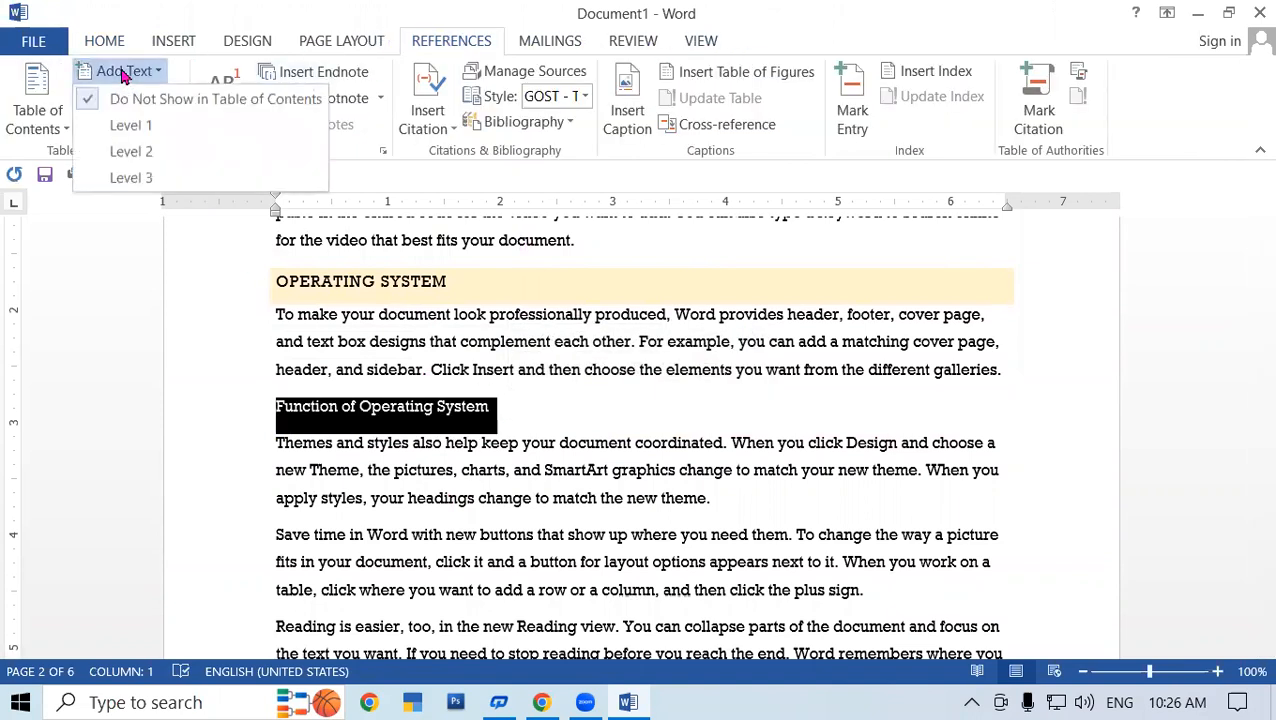
pyautogui.click(164, 158)
pyautogui.click(622, 428)
# - Clear the formatting of 'Types of Operating System' and add it as a Level 2 entry
pyautogui.scroll(-7, 538, 442)
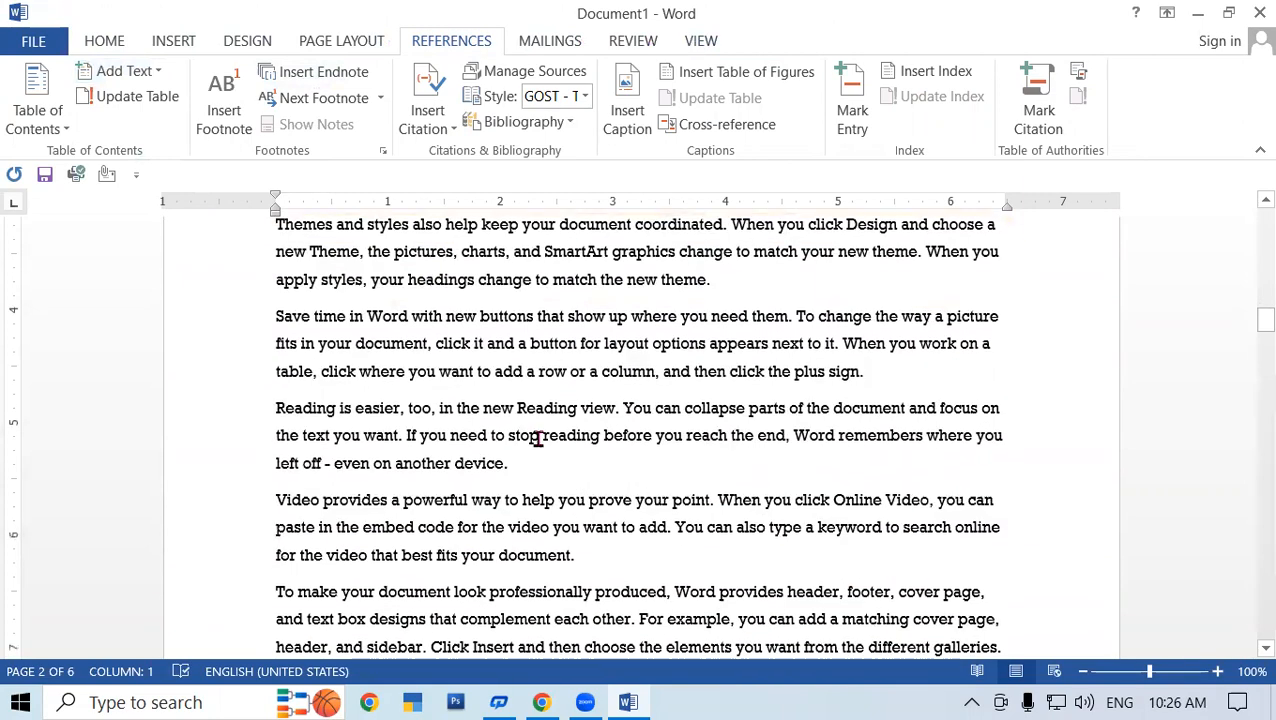
pyautogui.scroll(-4, 535, 441)
pyautogui.moveTo(598, 388); pyautogui.dragTo(259, 381)
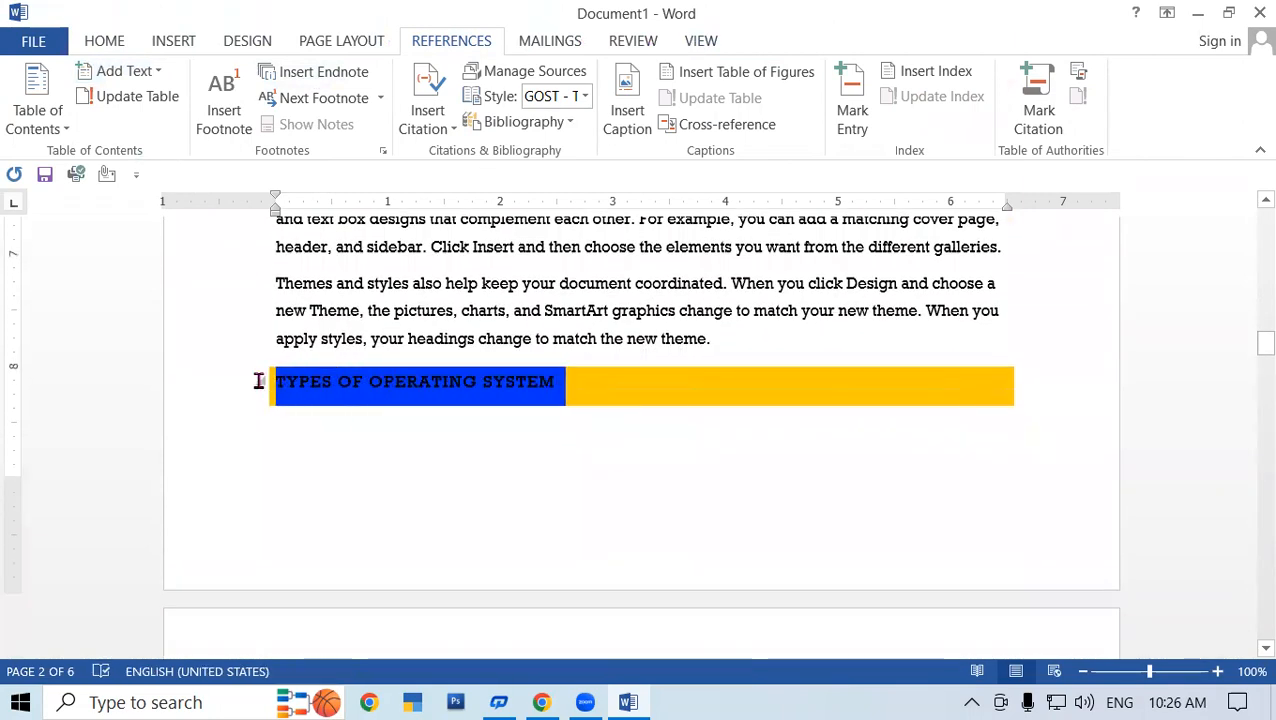
pyautogui.click(108, 42)
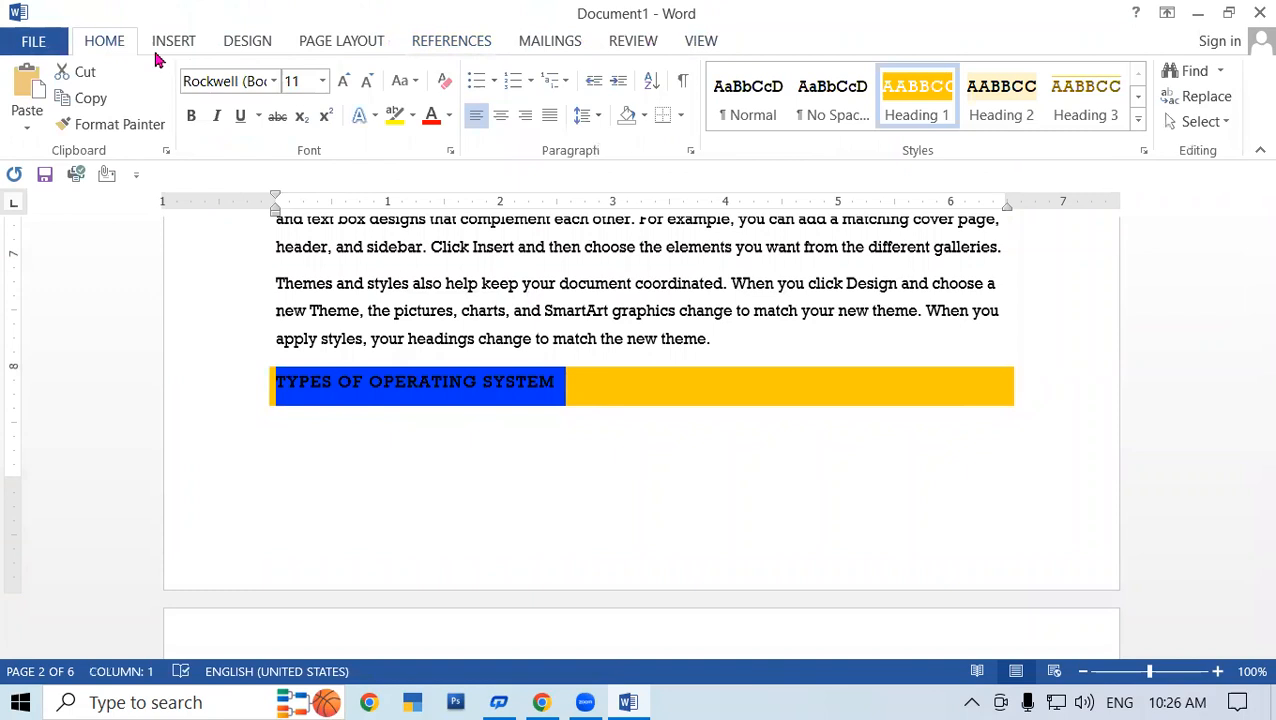
pyautogui.click(444, 81)
pyautogui.click(451, 41)
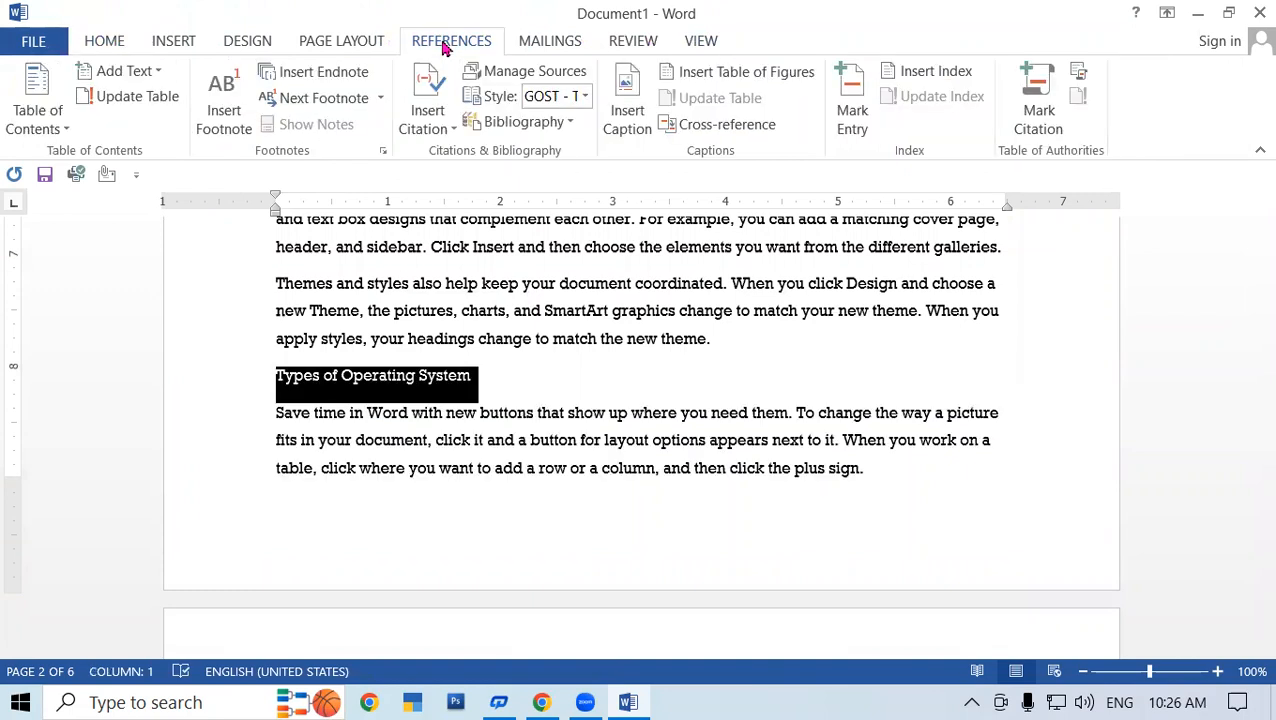
pyautogui.click(130, 72)
pyautogui.click(135, 150)
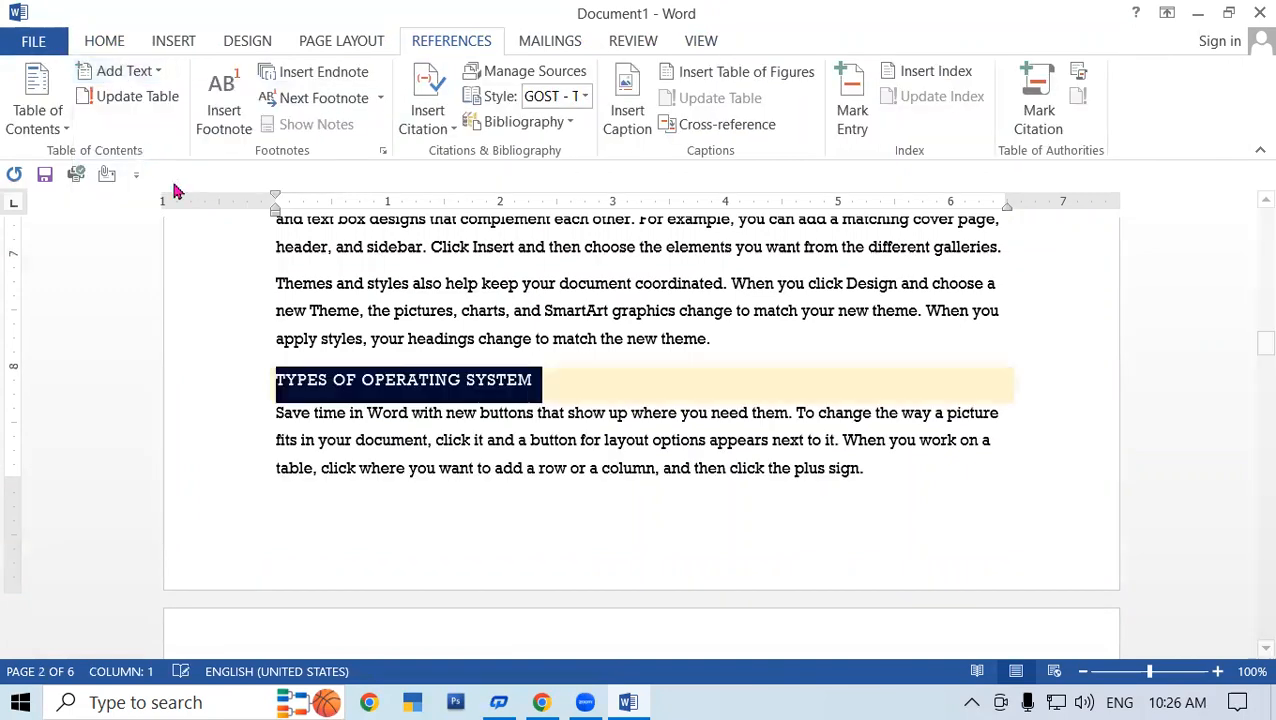
pyautogui.click(598, 402)
pyautogui.scroll(10, 640, 420)
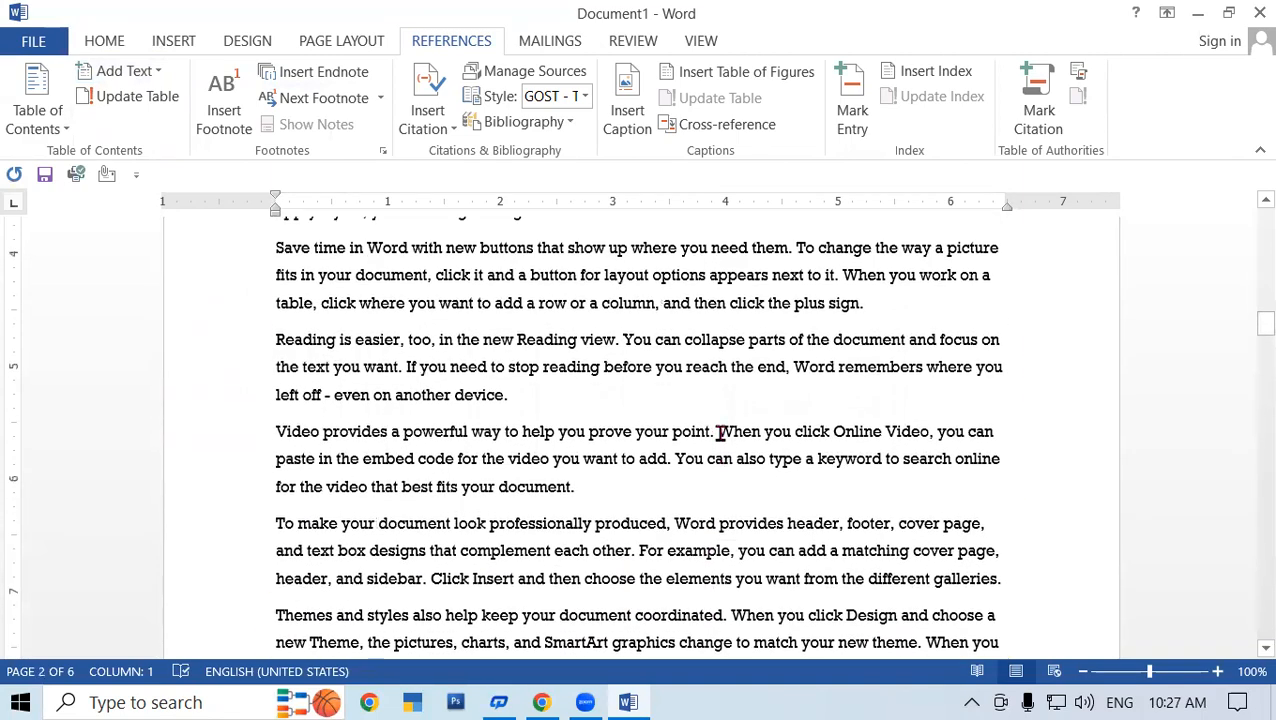
pyautogui.moveTo(1262, 292); pyautogui.dragTo(1248, 157)
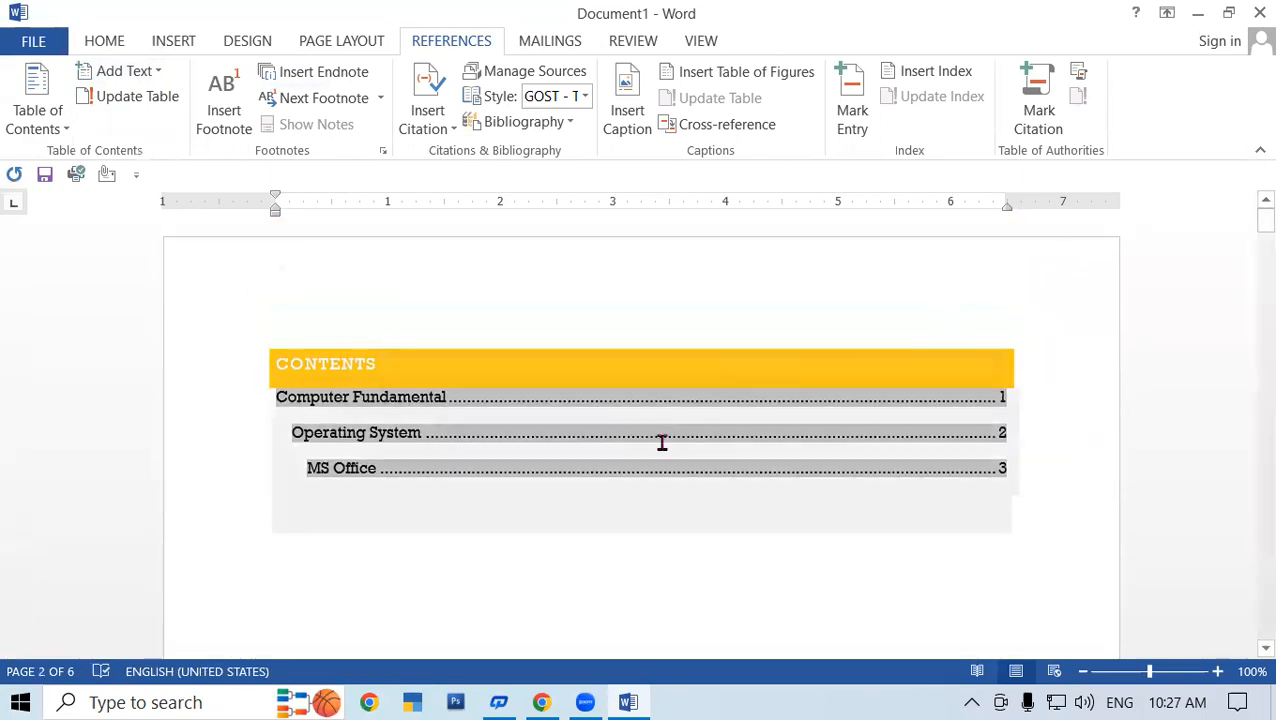
# - Update the entire table so Function and Types of Operating System appear on pages 2 and 3
pyautogui.click(524, 430)
pyautogui.click(386, 333)
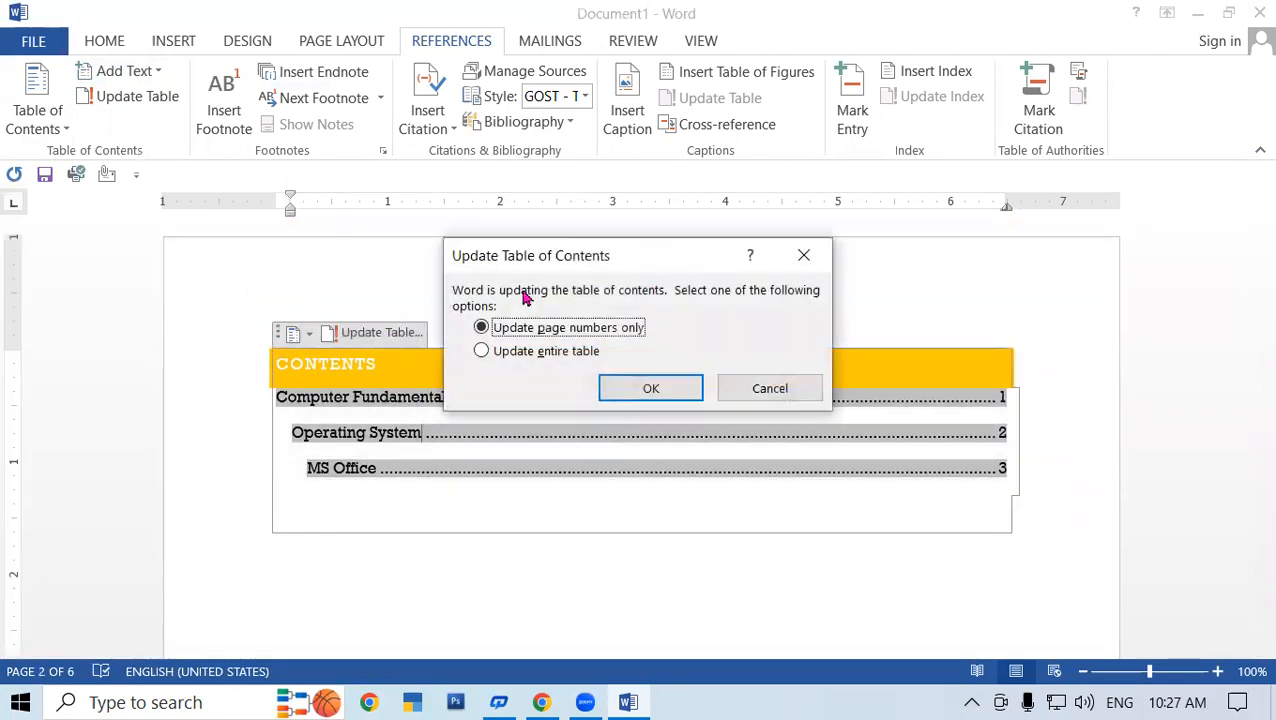
pyautogui.click(548, 352)
pyautogui.click(651, 388)
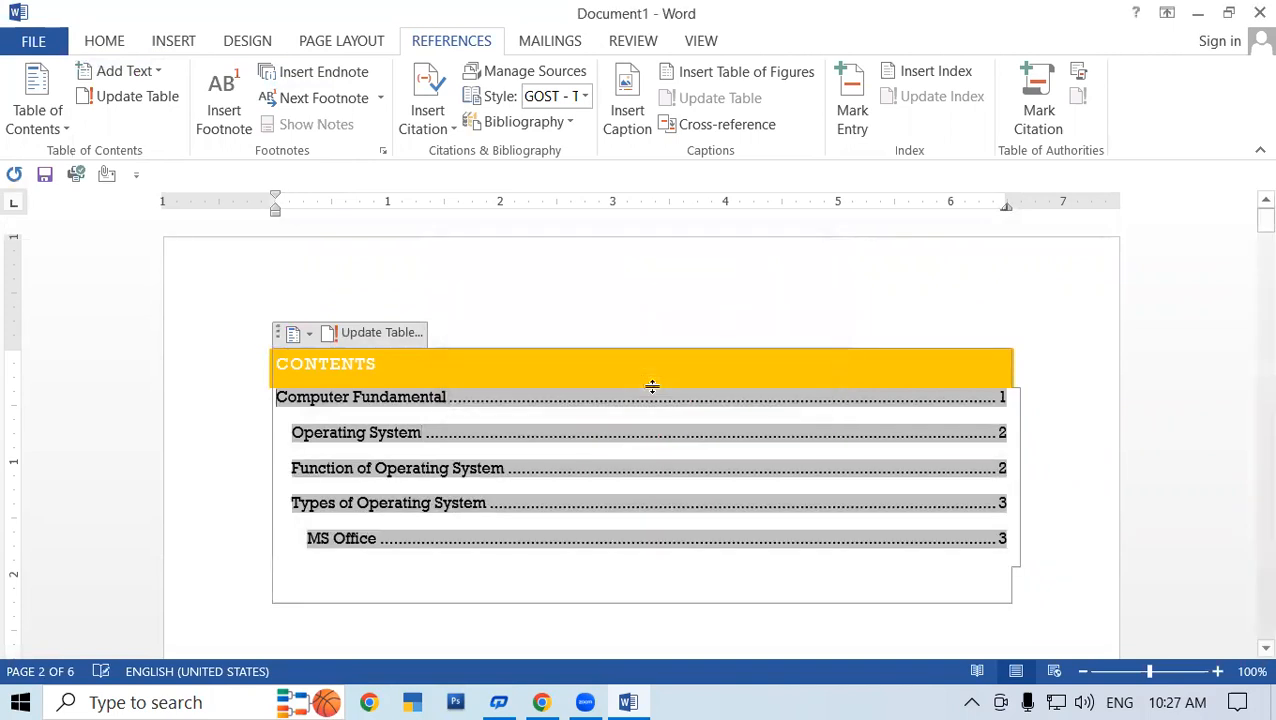
pyautogui.scroll(-1, 463, 553)
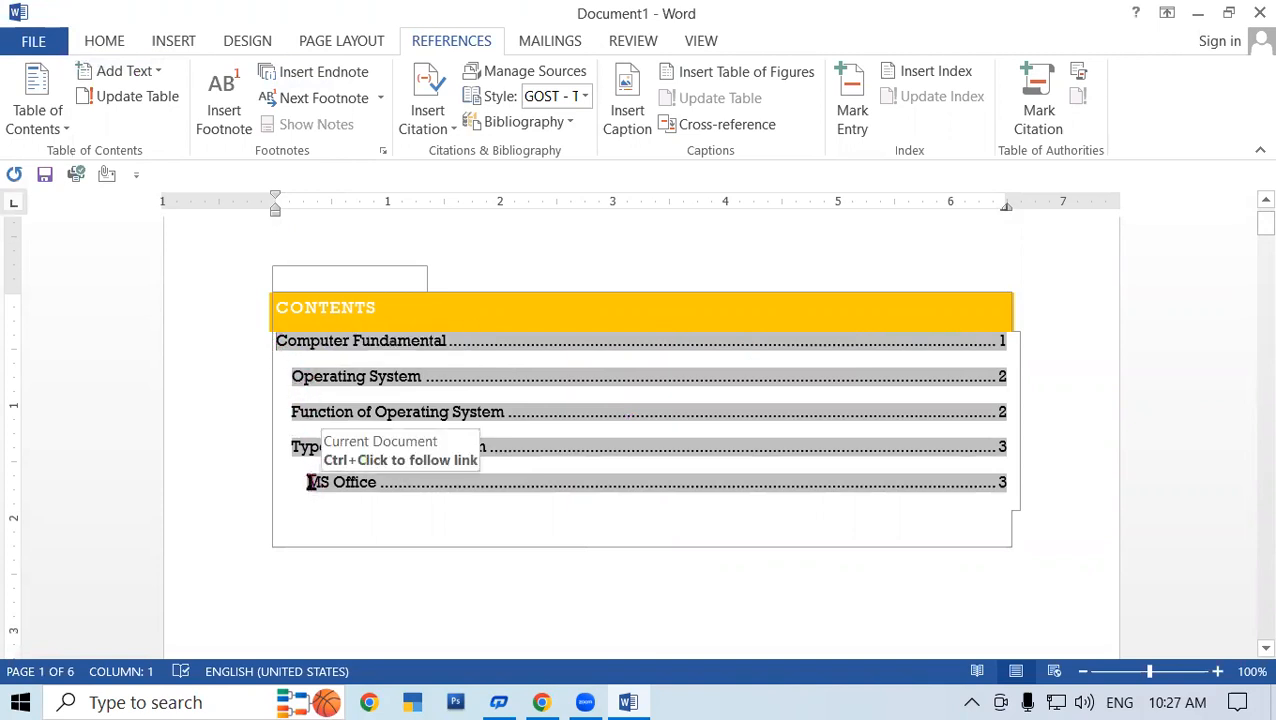
# - Number the Function of Operating System entry '1' and remove the indent before Types of Operating System
pyautogui.click(293, 412)
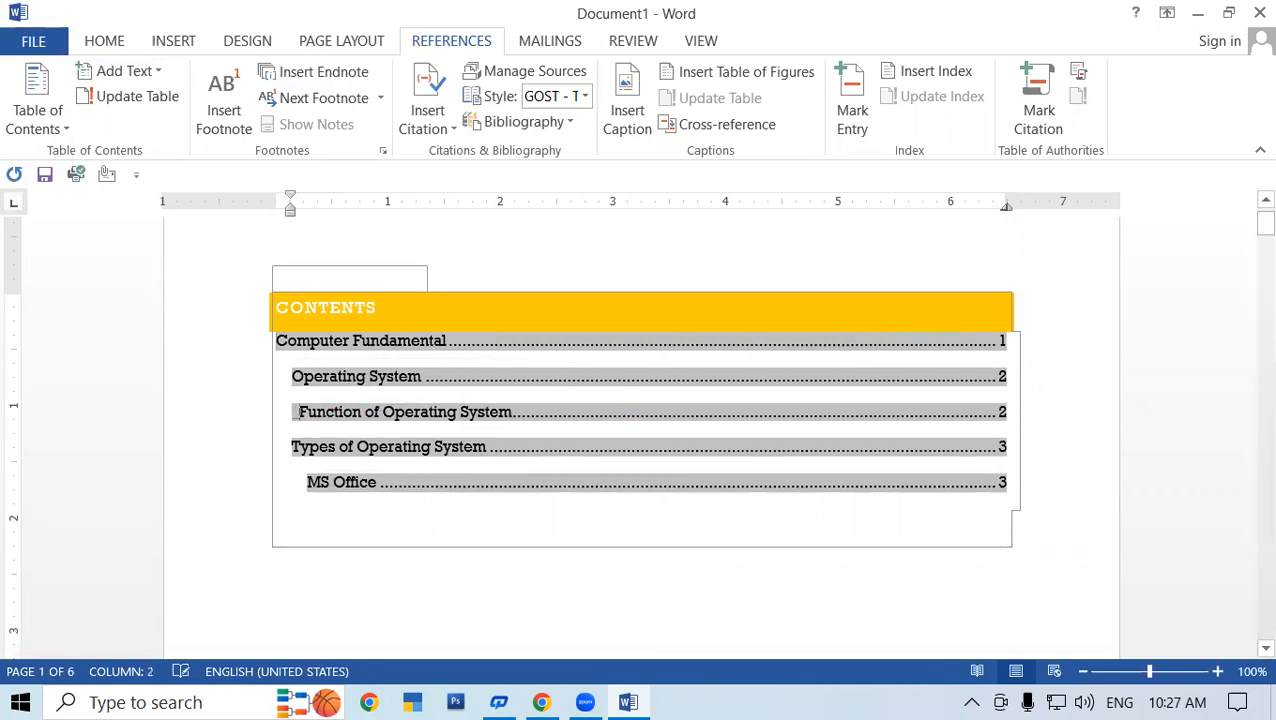
pyautogui.click(293, 451)
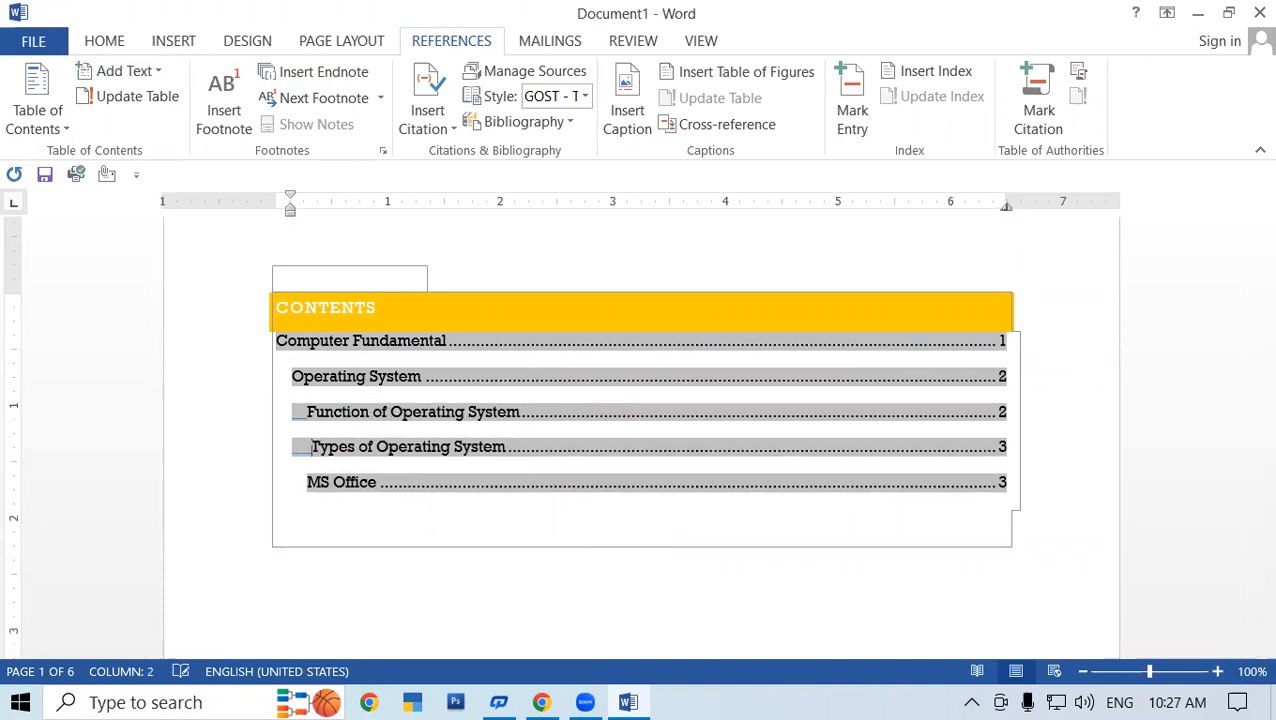
pyautogui.click(540, 524)
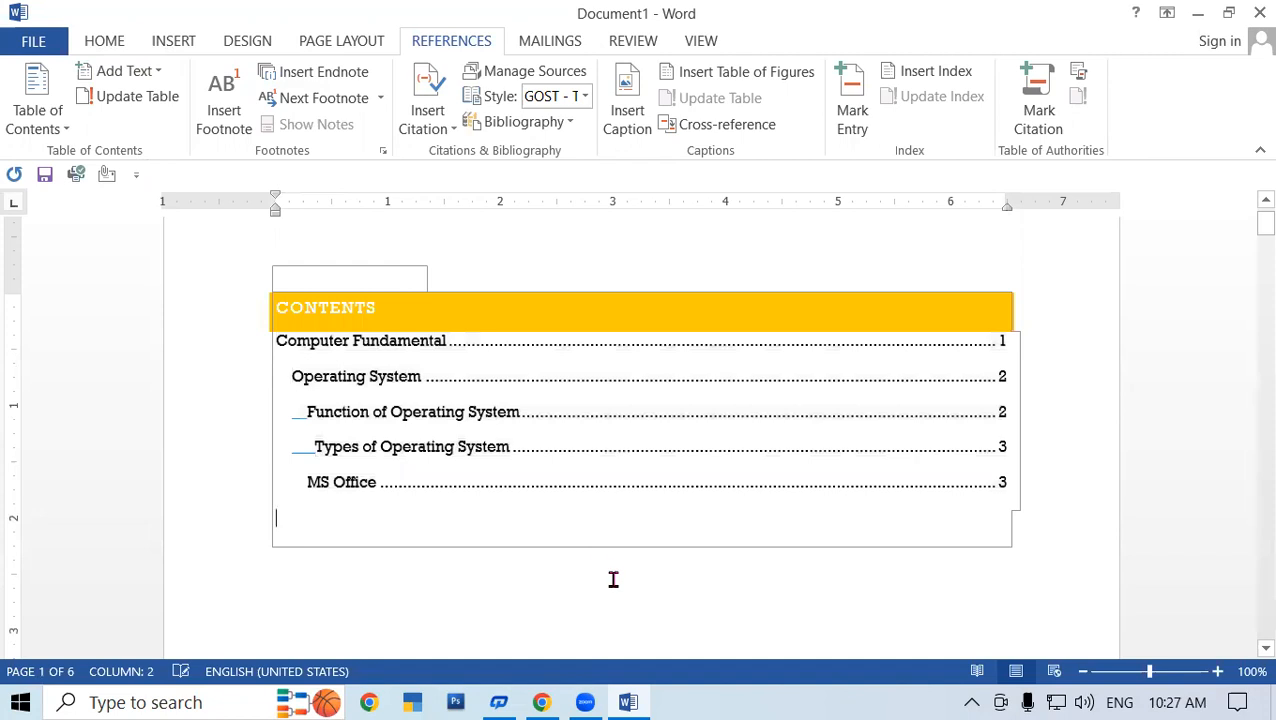
pyautogui.press('Down')
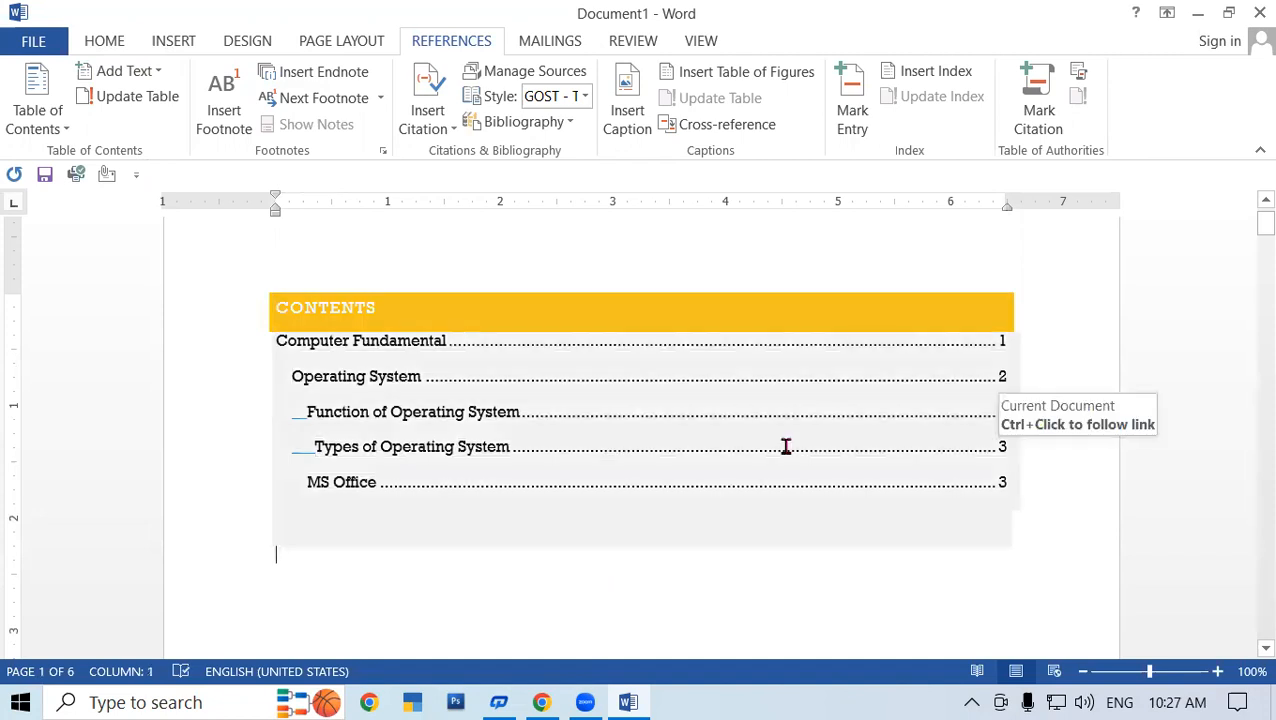
pyautogui.click(302, 415)
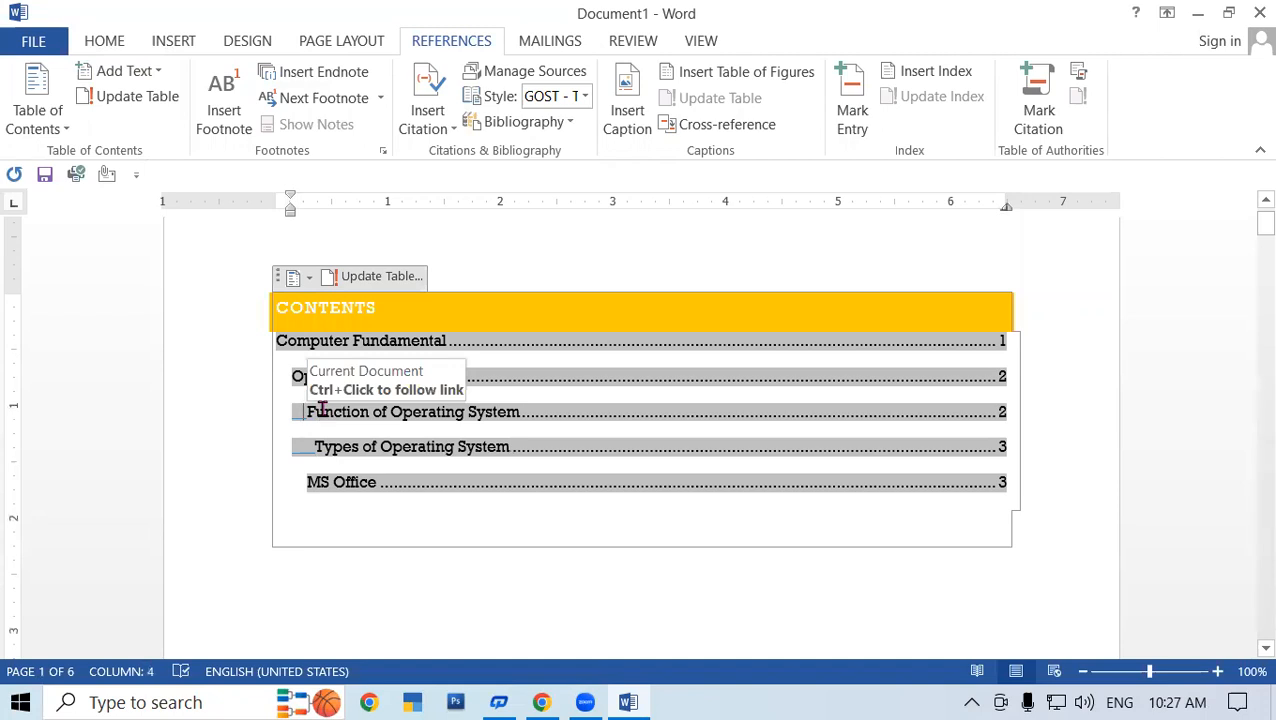
pyautogui.write('1')
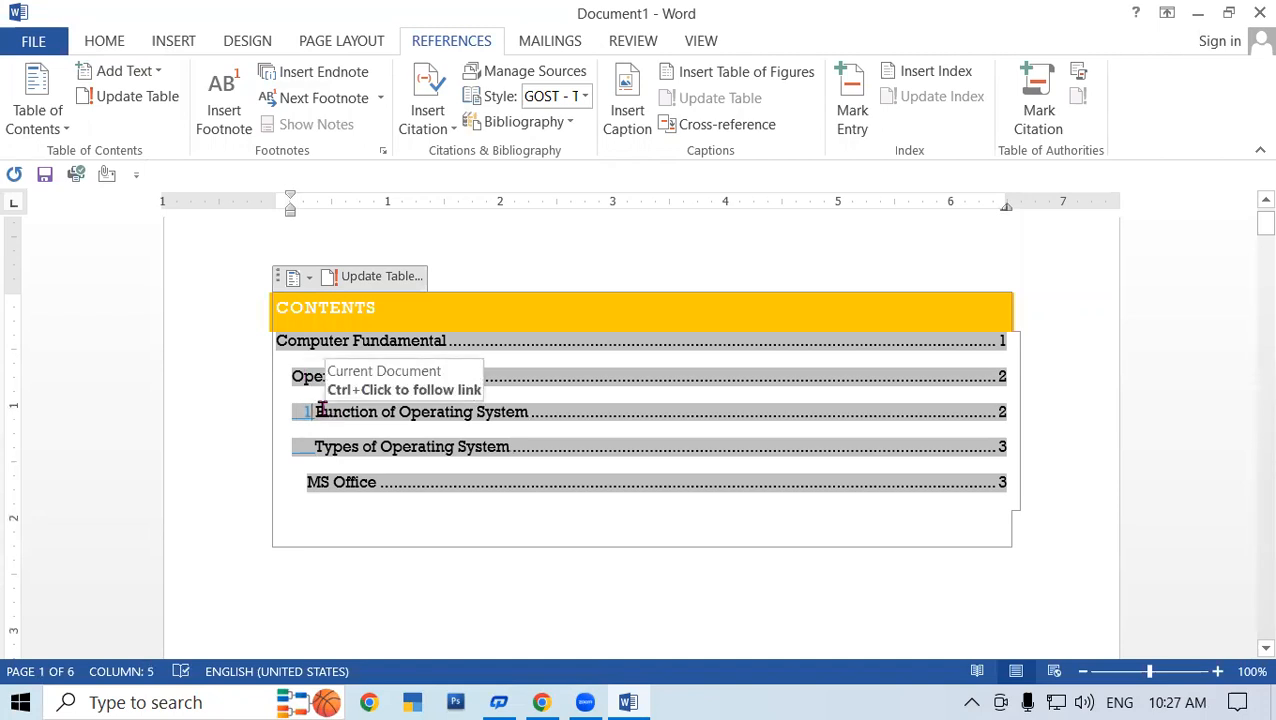
pyautogui.write('.')
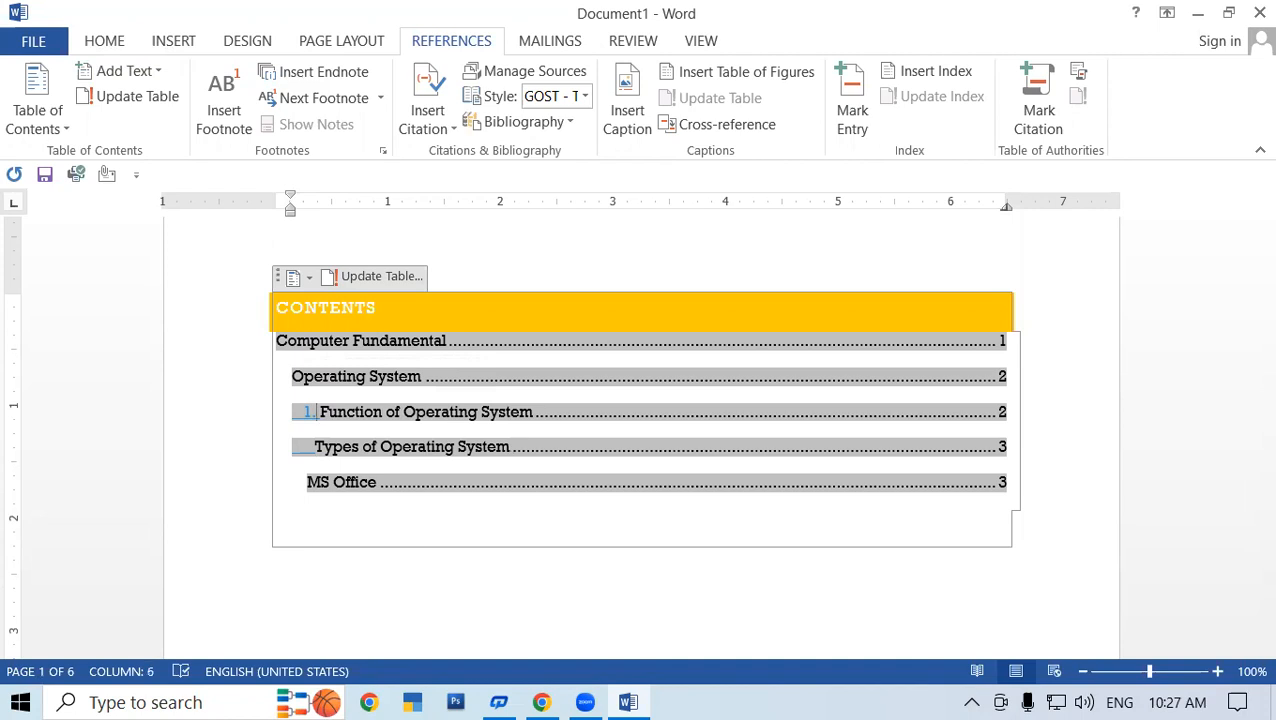
pyautogui.write('1')
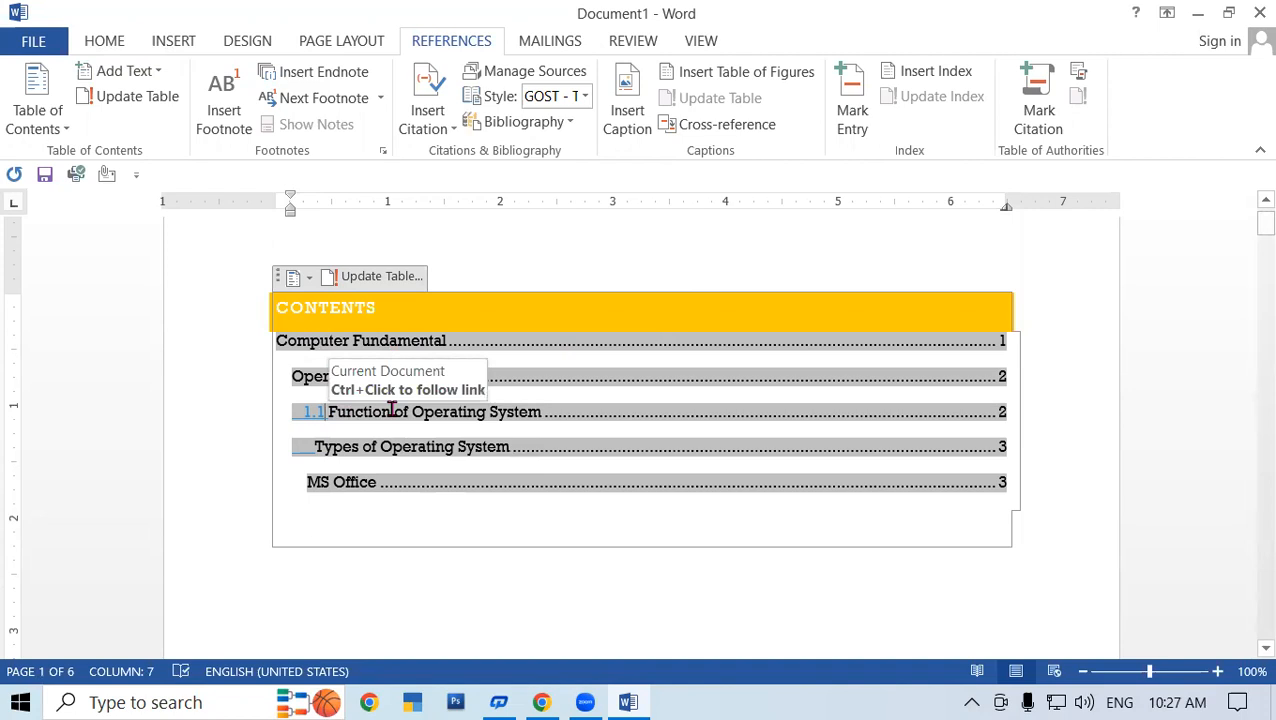
pyautogui.press('BackSpace')
pyautogui.press('BackSpace')
pyautogui.press('BackSpace')
pyautogui.press('BackSpace')
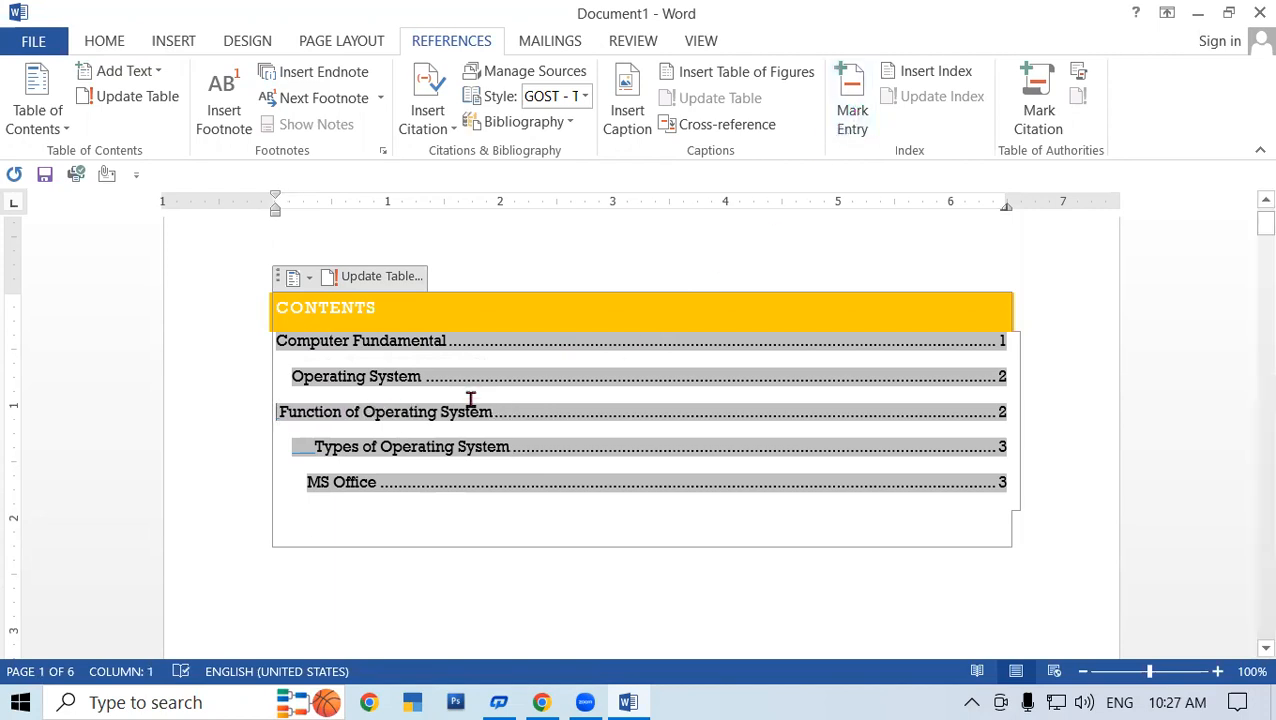
pyautogui.click(316, 449)
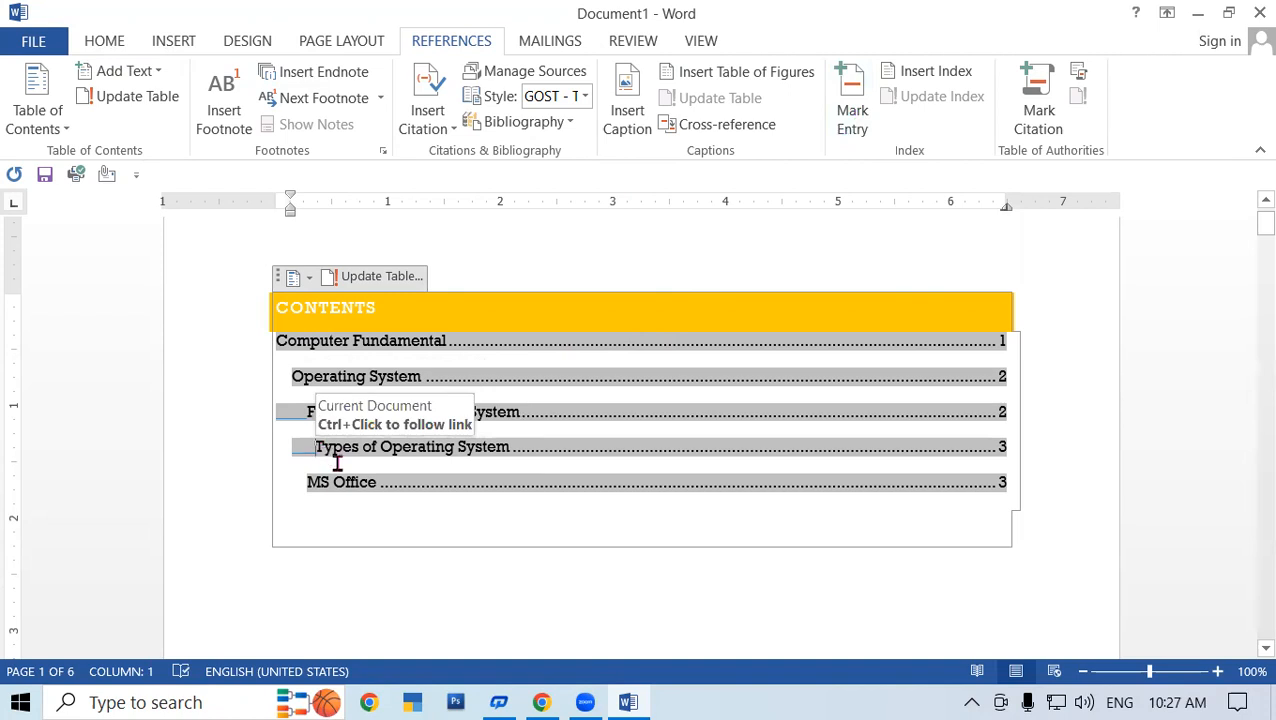
pyautogui.press('BackSpace')
pyautogui.press('BackSpace')
pyautogui.press('BackSpace')
pyautogui.press('BackSpace')
pyautogui.press('BackSpace')
pyautogui.press('BackSpace')
pyautogui.press('BackSpace')
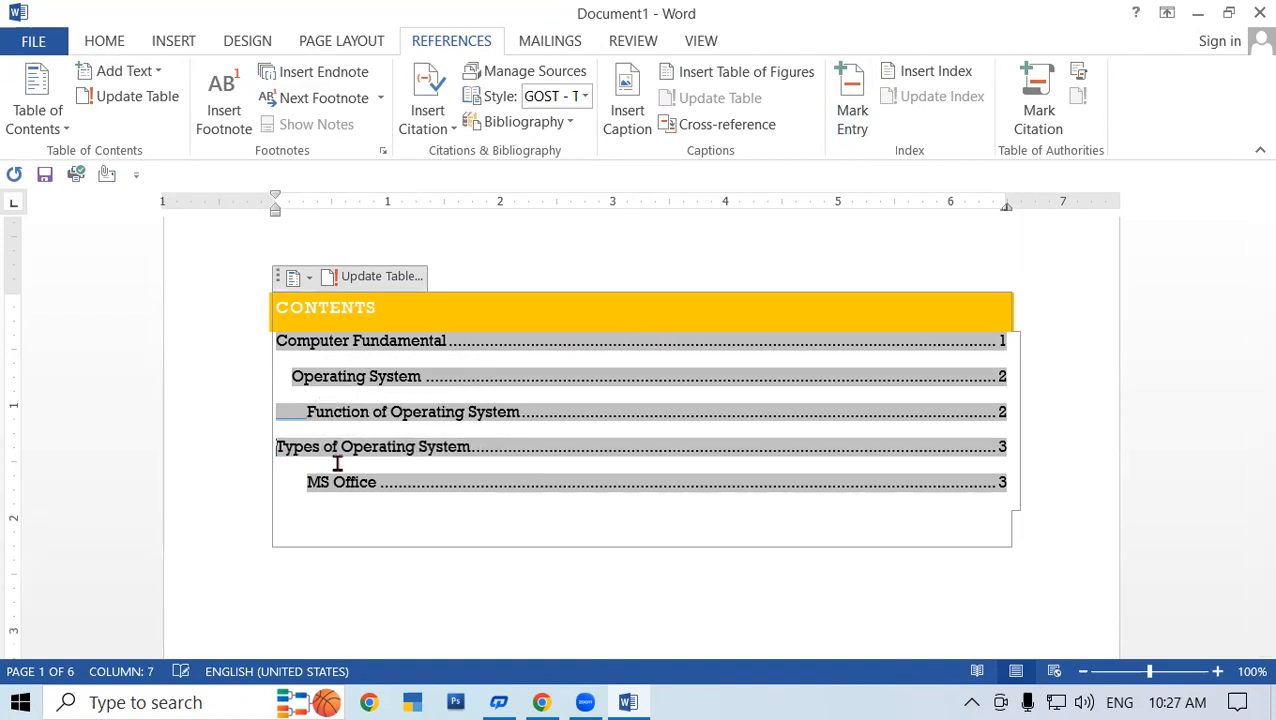
pyautogui.scroll(-2, 337, 463)
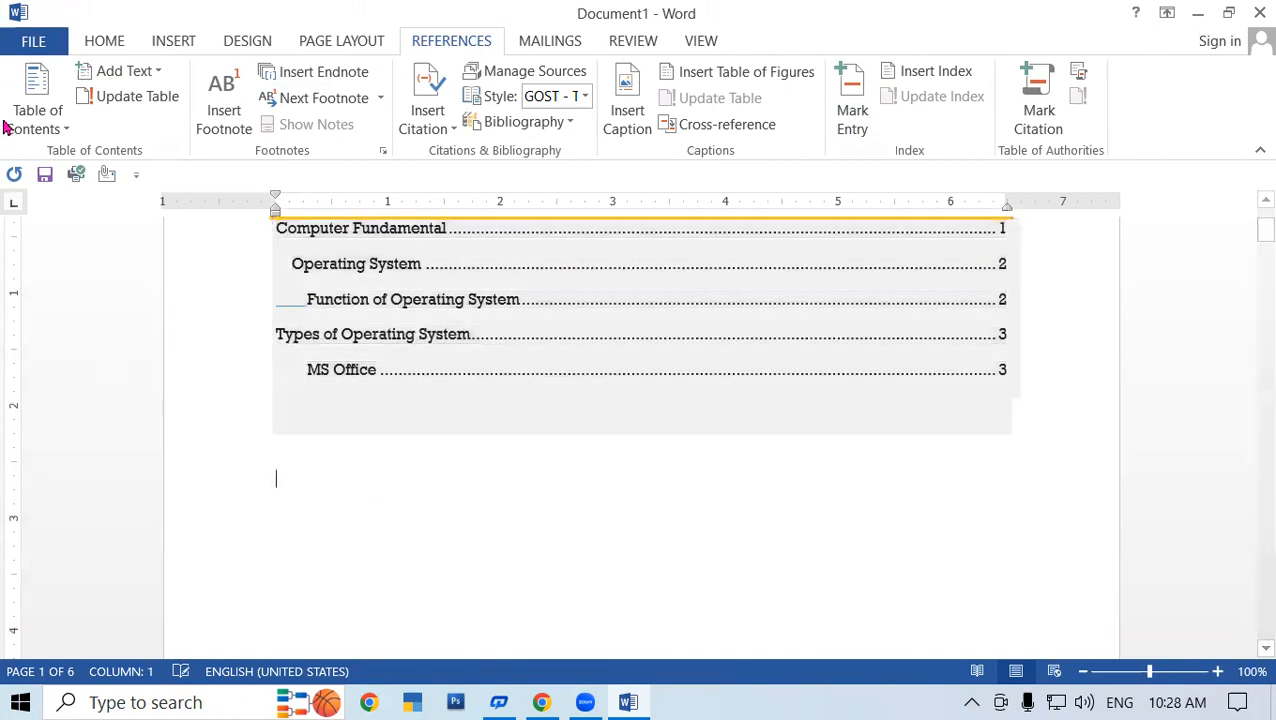
# - Use Remove Table of Contents under References > Table of Contents to clear page one
pyautogui.click(36, 124)
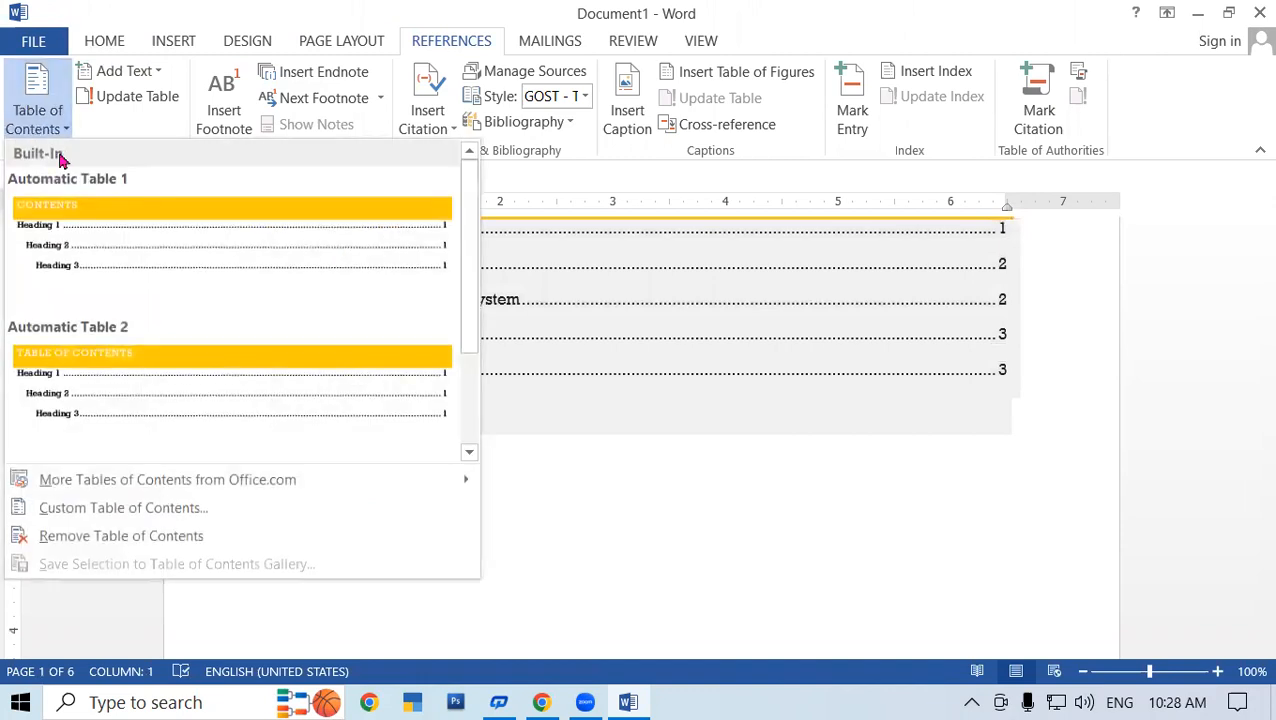
pyautogui.click(171, 537)
pyautogui.scroll(3, 625, 340)
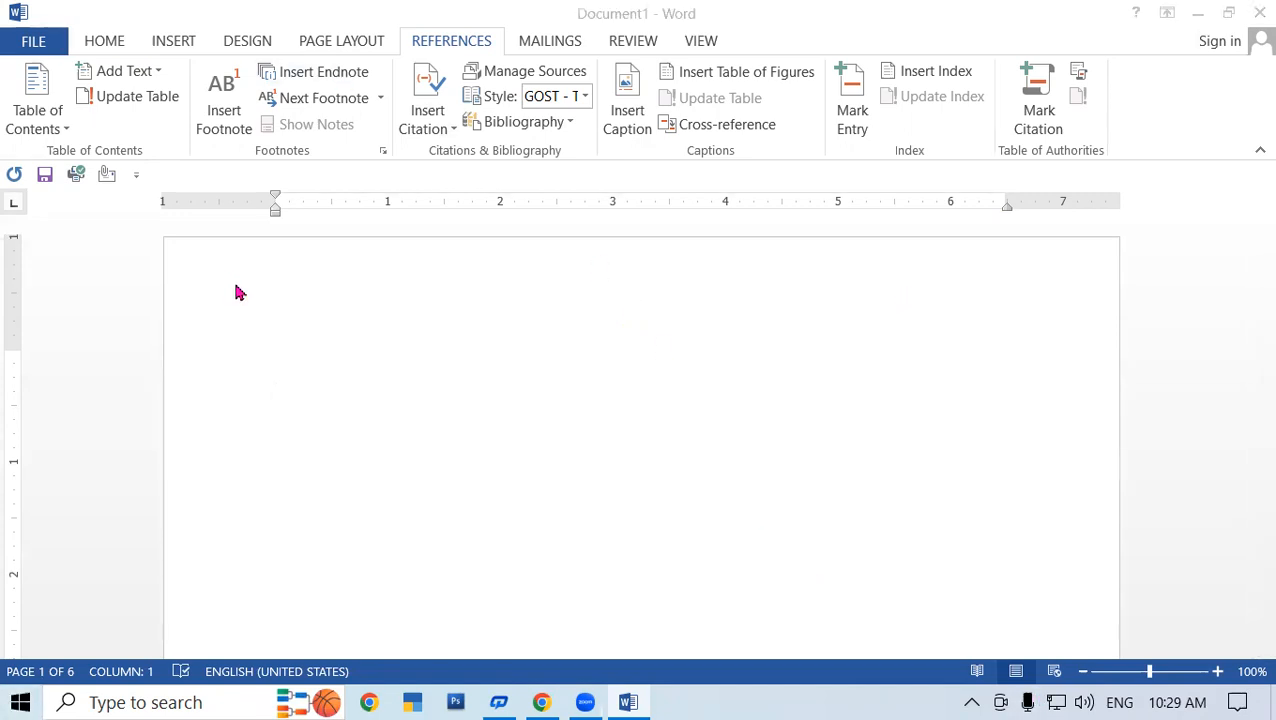
pyautogui.click(266, 315)
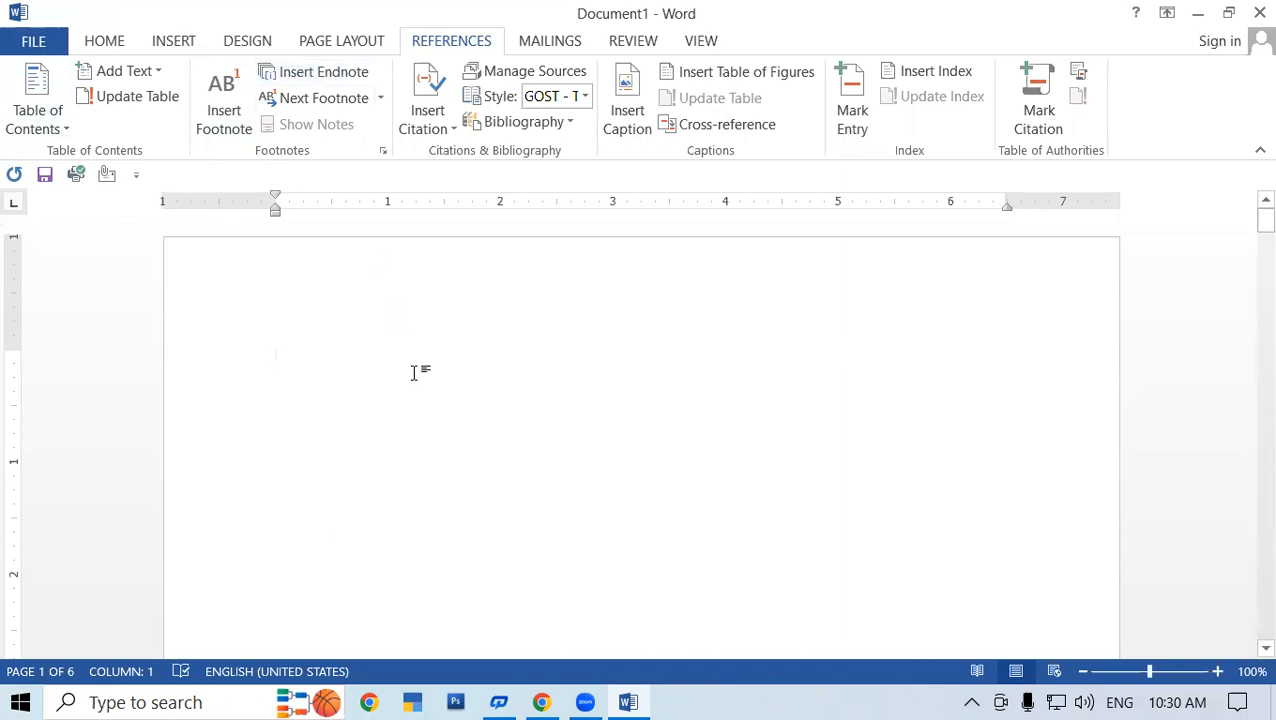
# - Type the lines 'Insert Footnote' and 'Insert Endnote', fixing typos
pyautogui.write('Ins')
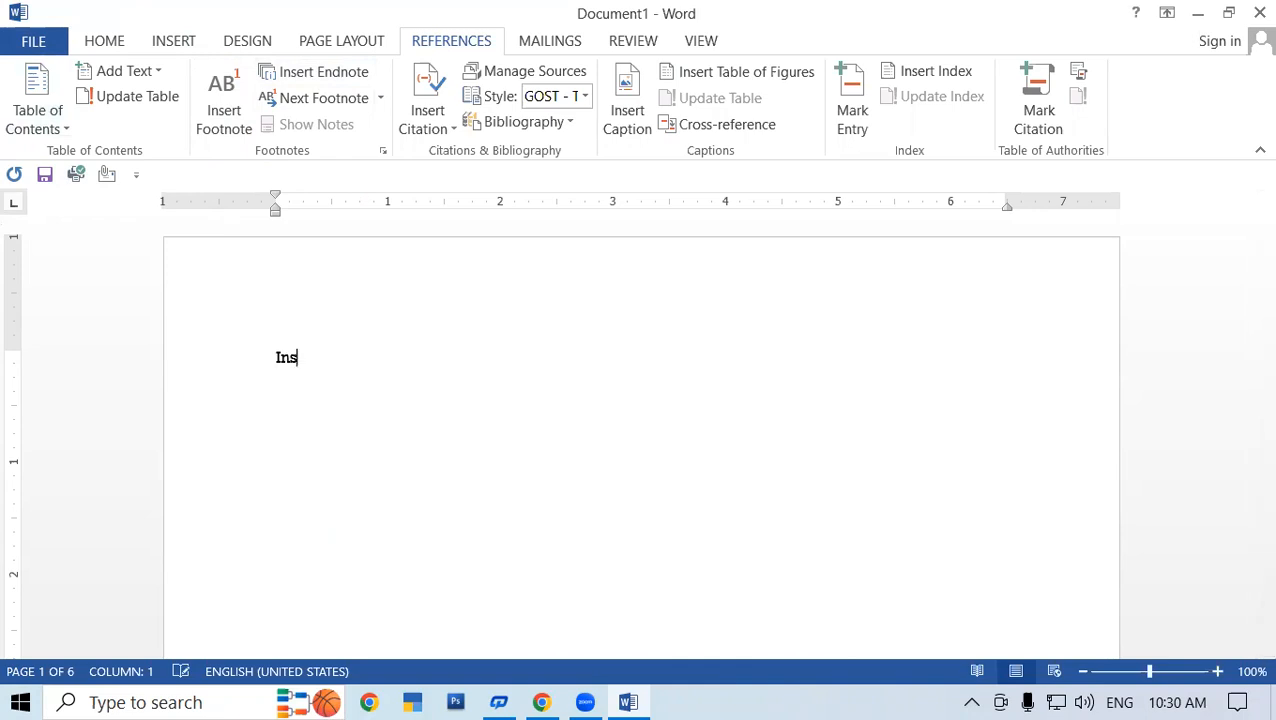
pyautogui.write('ert Foot')
pyautogui.press('BackSpace')
pyautogui.write('notes')
pyautogui.press('BackSpace')
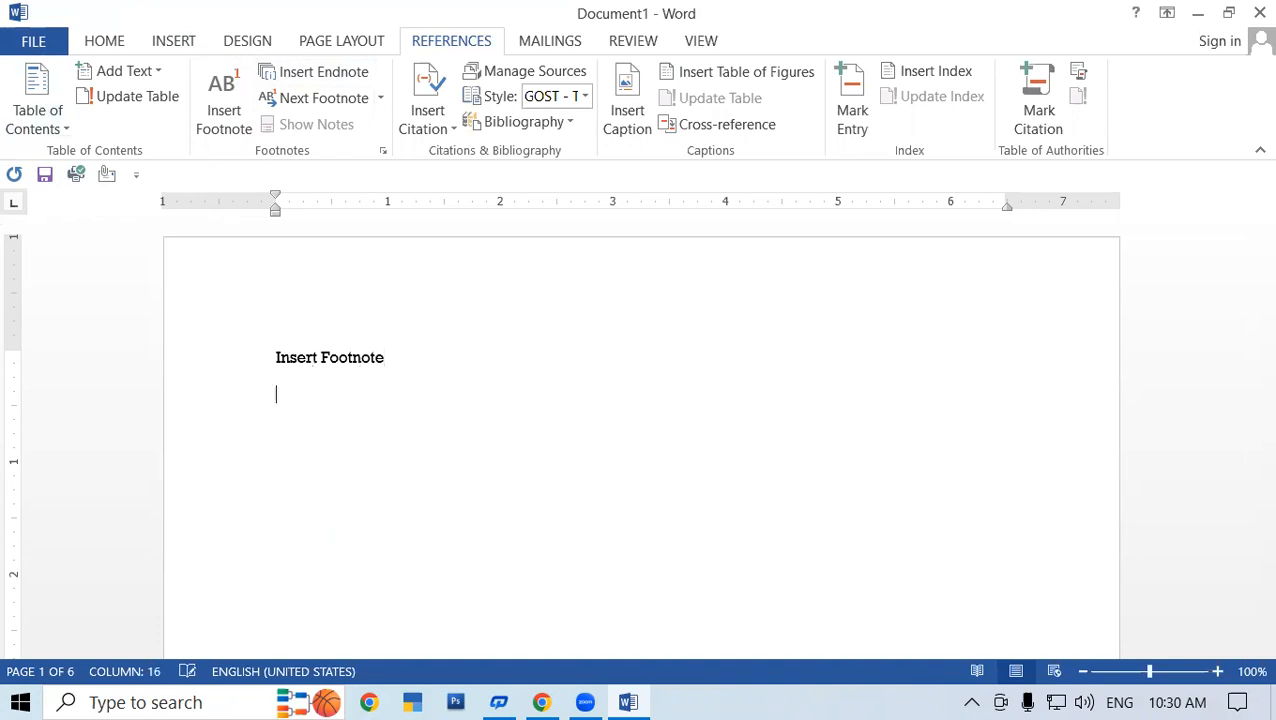
pyautogui.write('Insert Endnote')
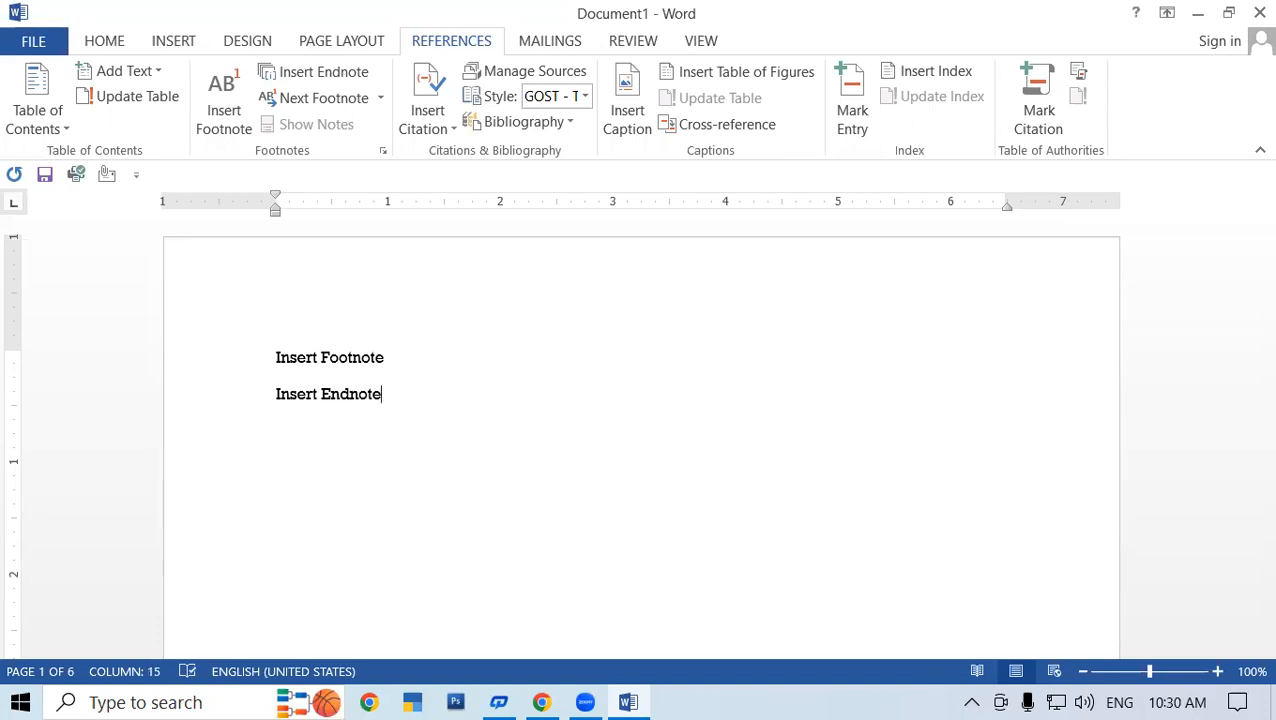
# - Append (Ctrl+Alt+F) and (Ctrl+Alt+D) to those lines and clear their spelling flags
pyautogui.click(399, 363)
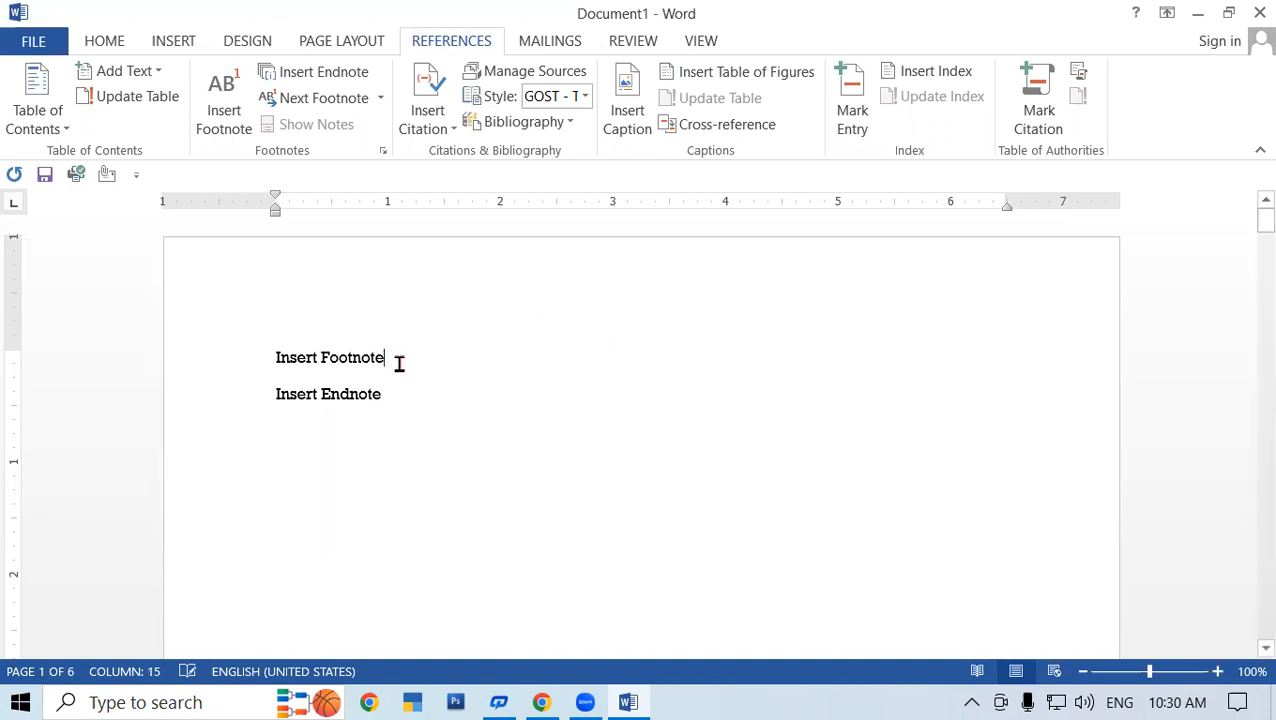
pyautogui.write('(Ctrl+Alt+')
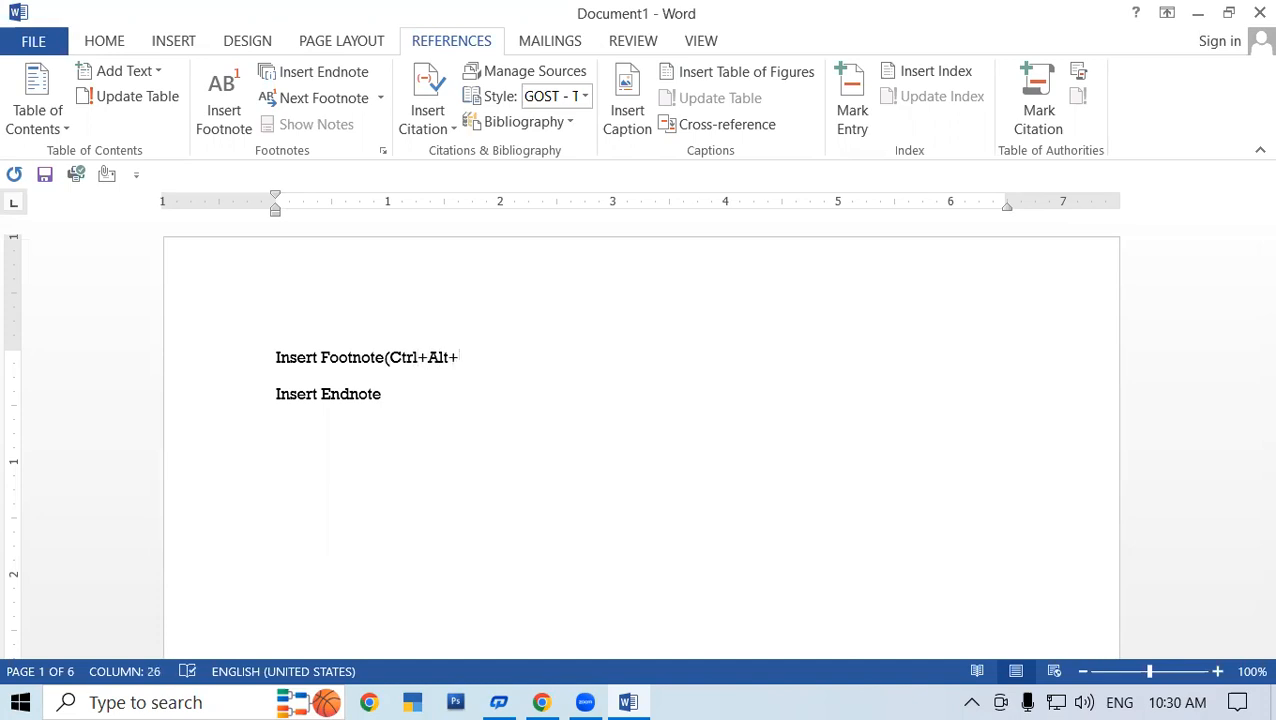
pyautogui.write('F)')
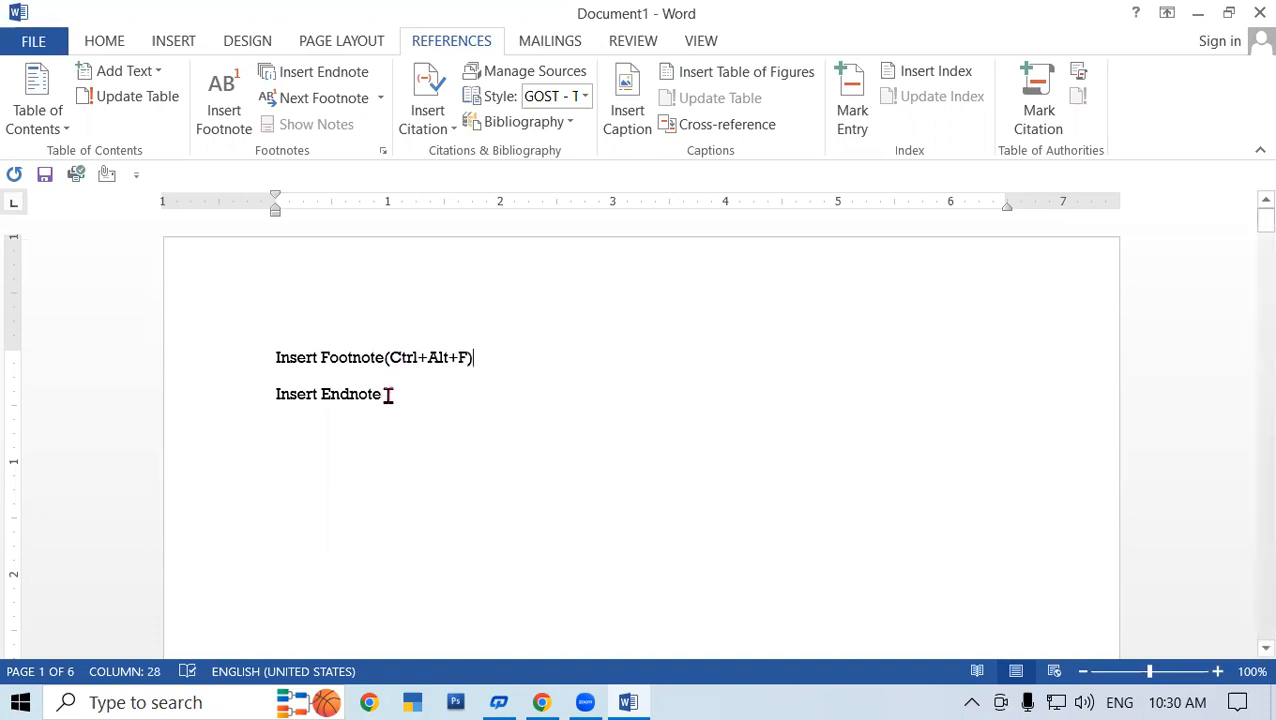
pyautogui.rightClick(392, 364)
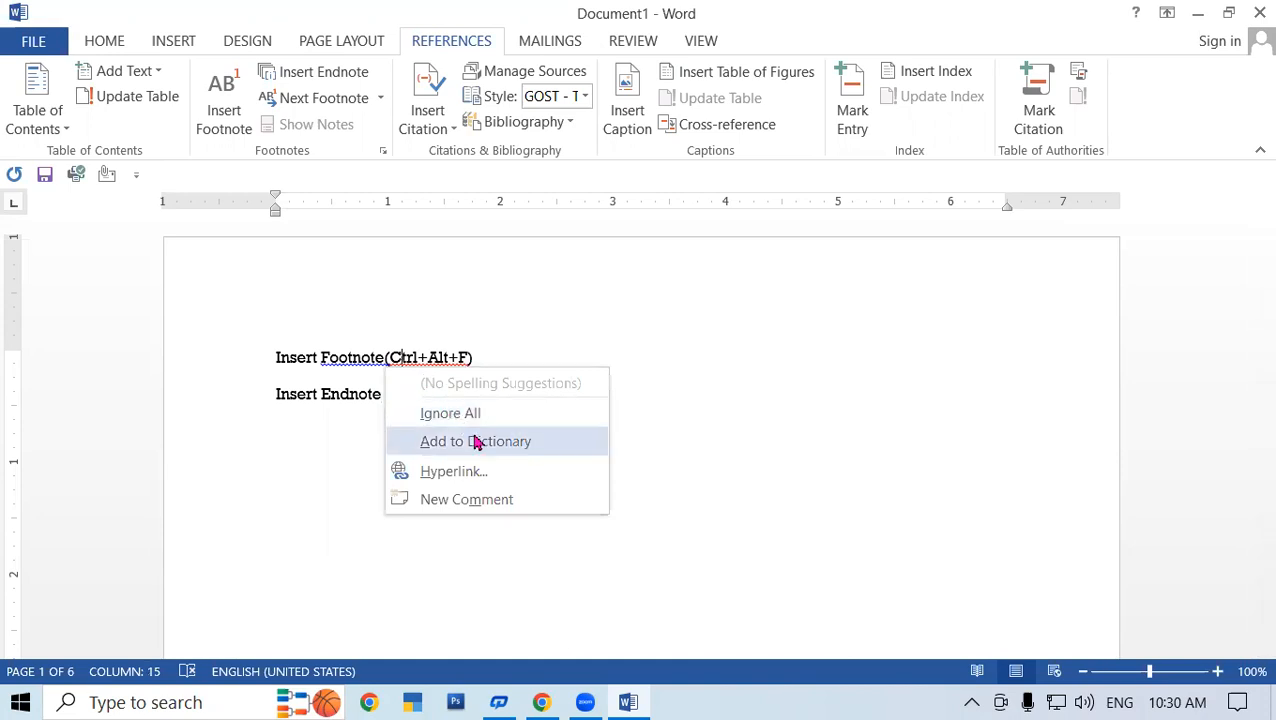
pyautogui.click(436, 441)
pyautogui.click(381, 357)
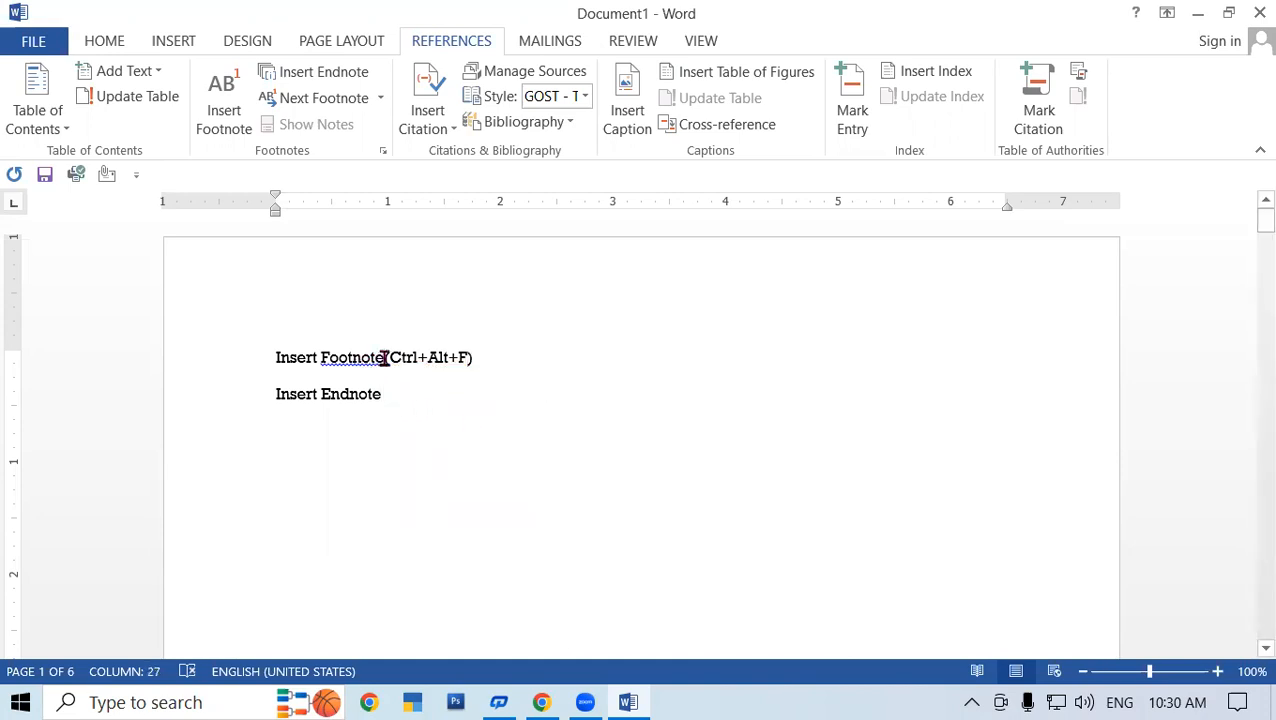
pyautogui.click(393, 404)
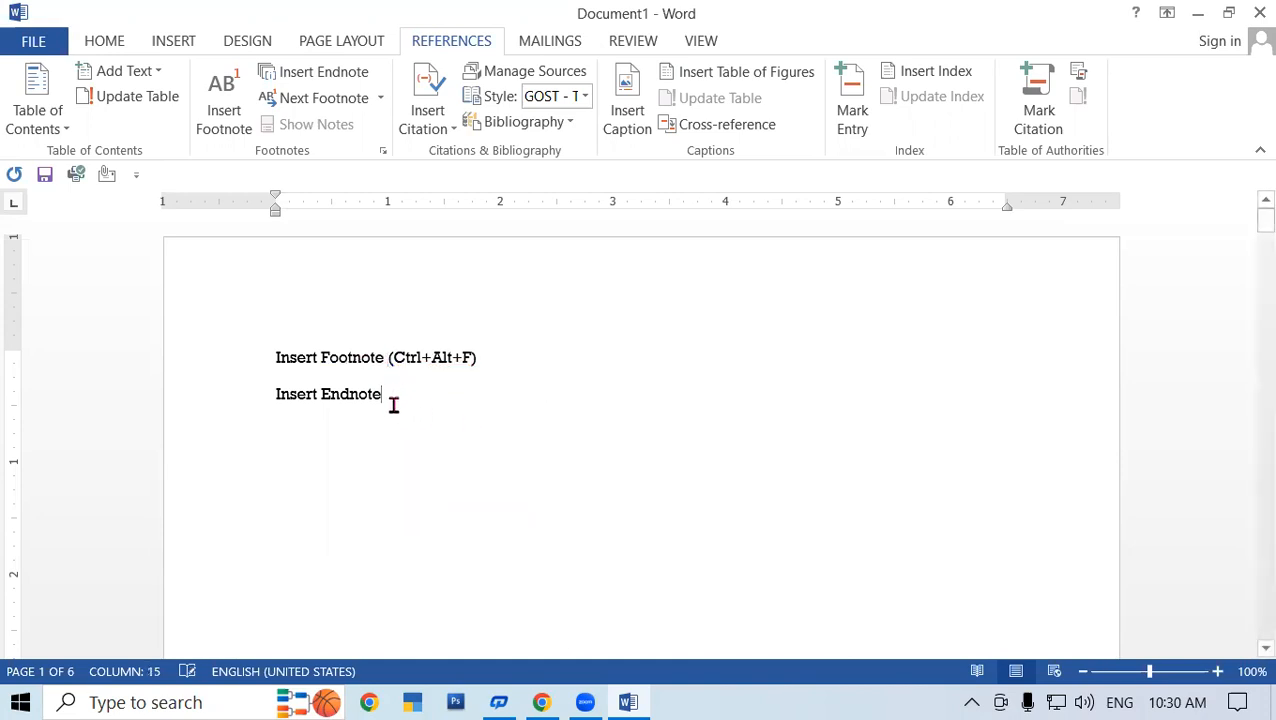
pyautogui.write('(')
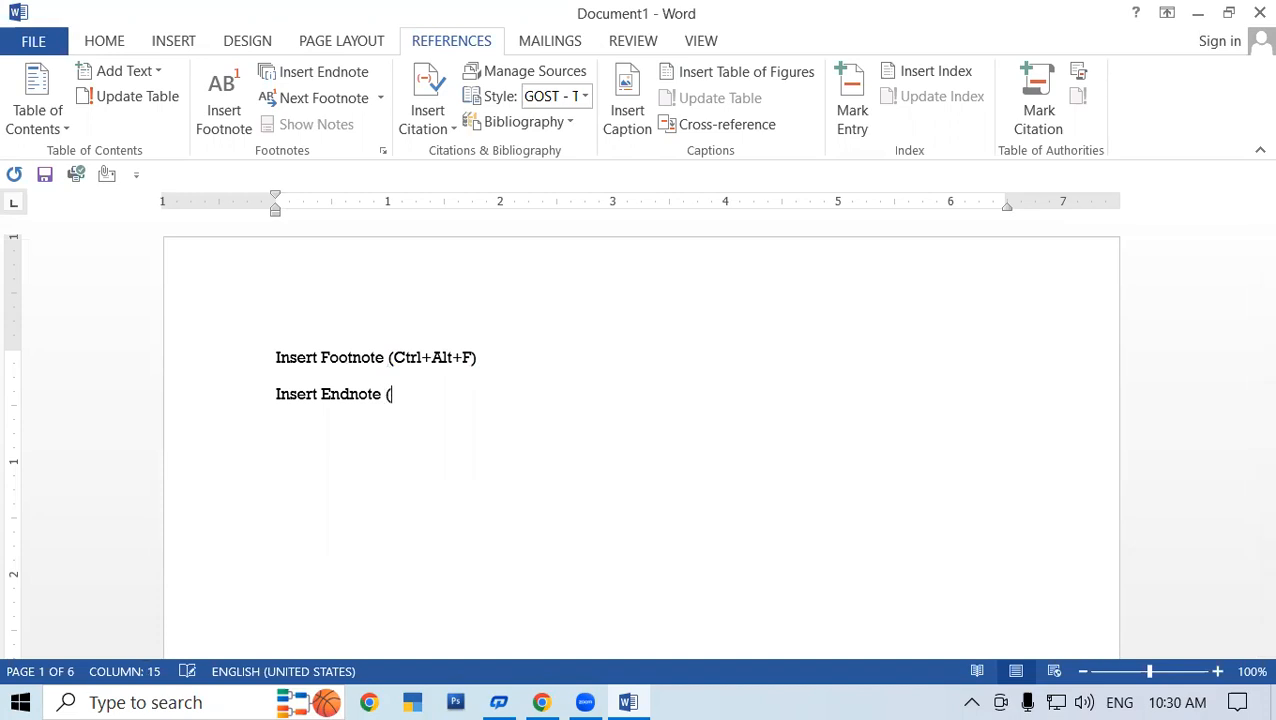
pyautogui.write('Ctrl+Alt+D)')
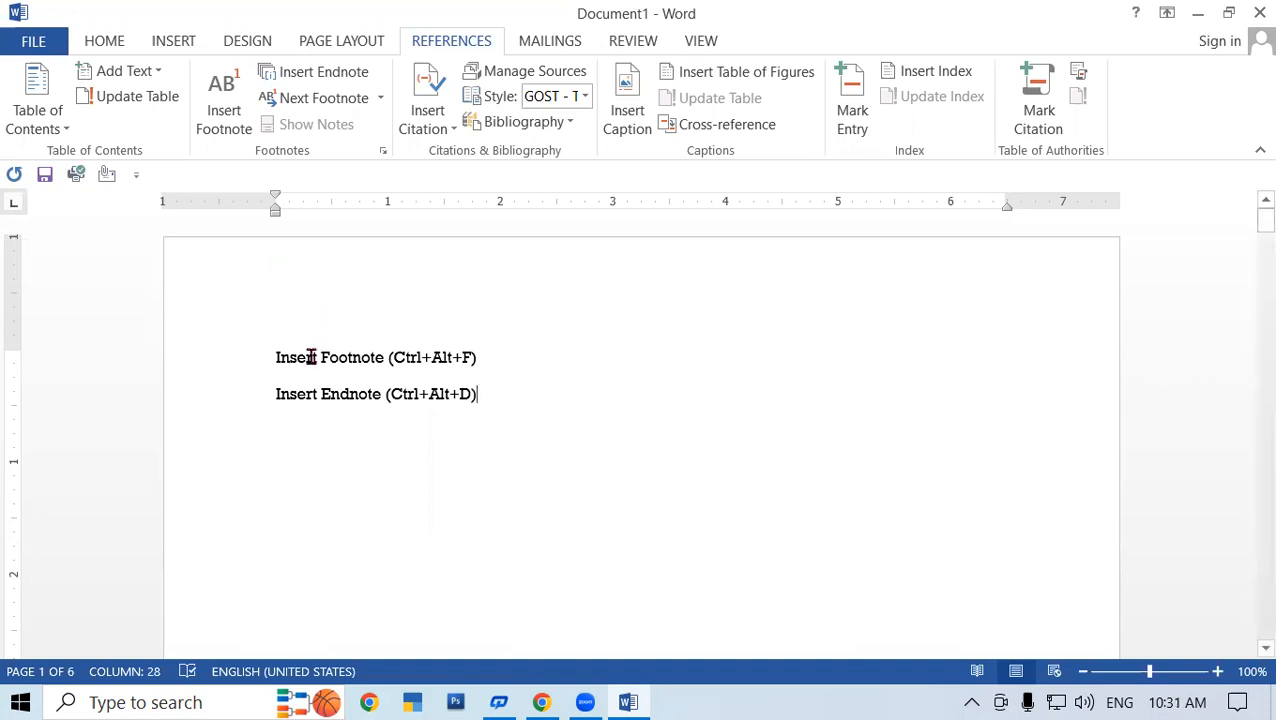
pyautogui.press('Return')
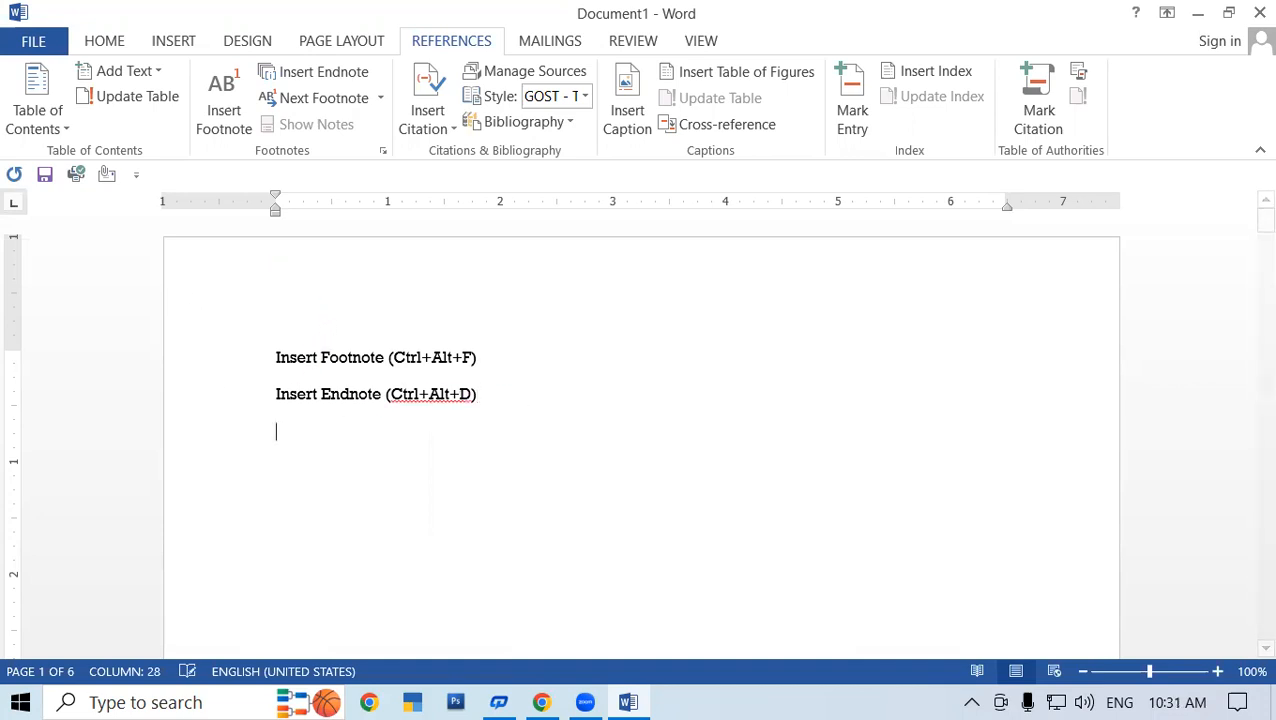
pyautogui.rightClick(421, 402)
pyautogui.click(534, 463)
pyautogui.click(538, 412)
# - Add lines 'Mark Entry (Alt+Shift+X)' and 'Mark Citation (Alt+Shift+I)'
pyautogui.press('Return')
pyautogui.write('Mark E')
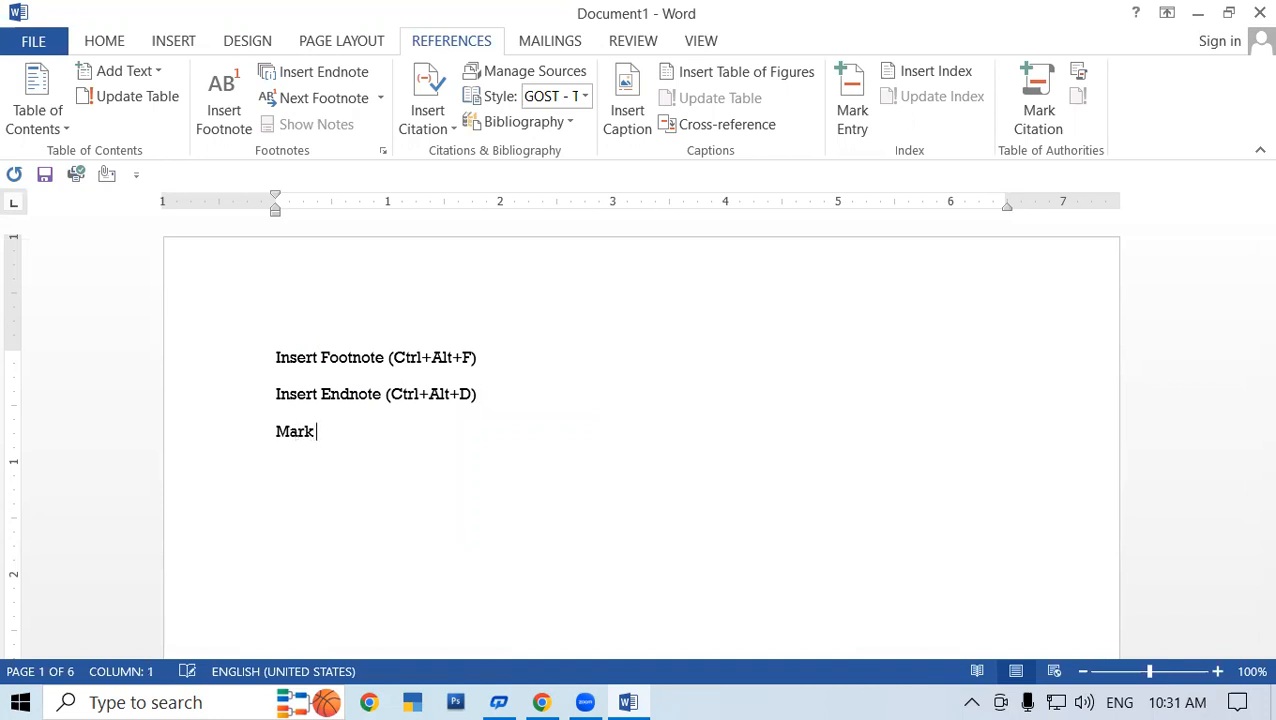
pyautogui.write('ntry (Alt+')
pyautogui.write('Shift')
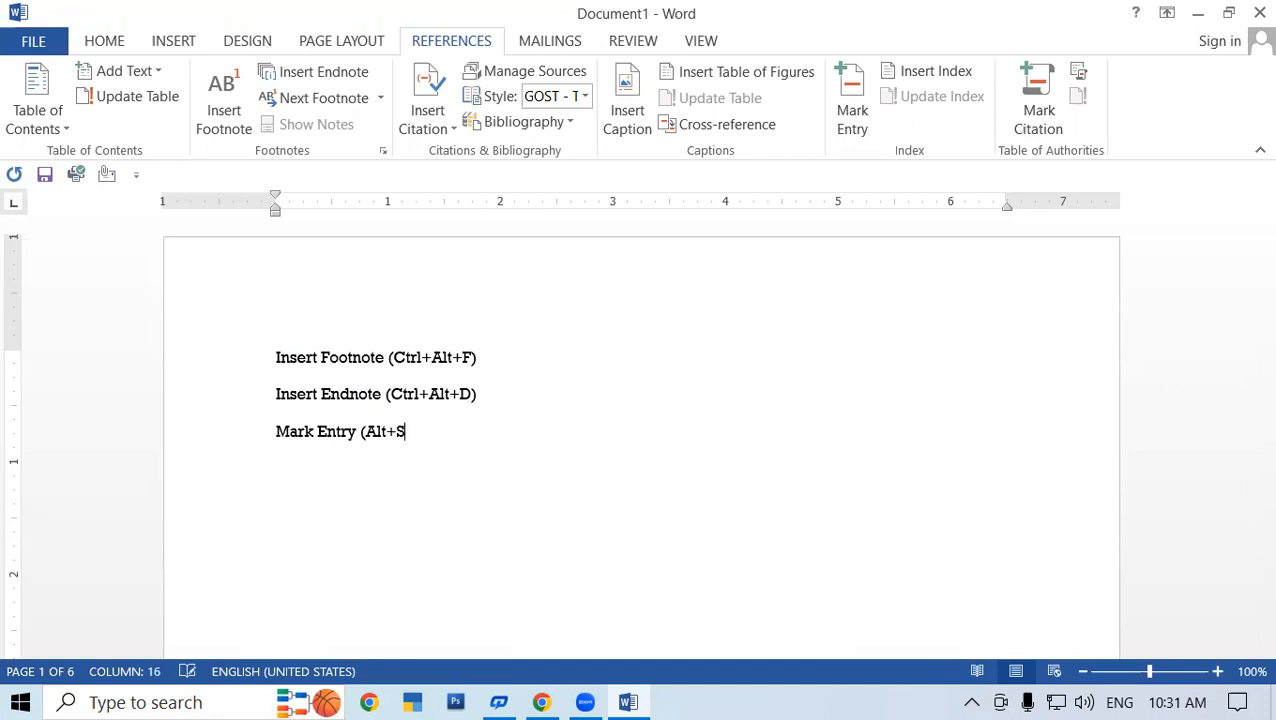
pyautogui.write('+')
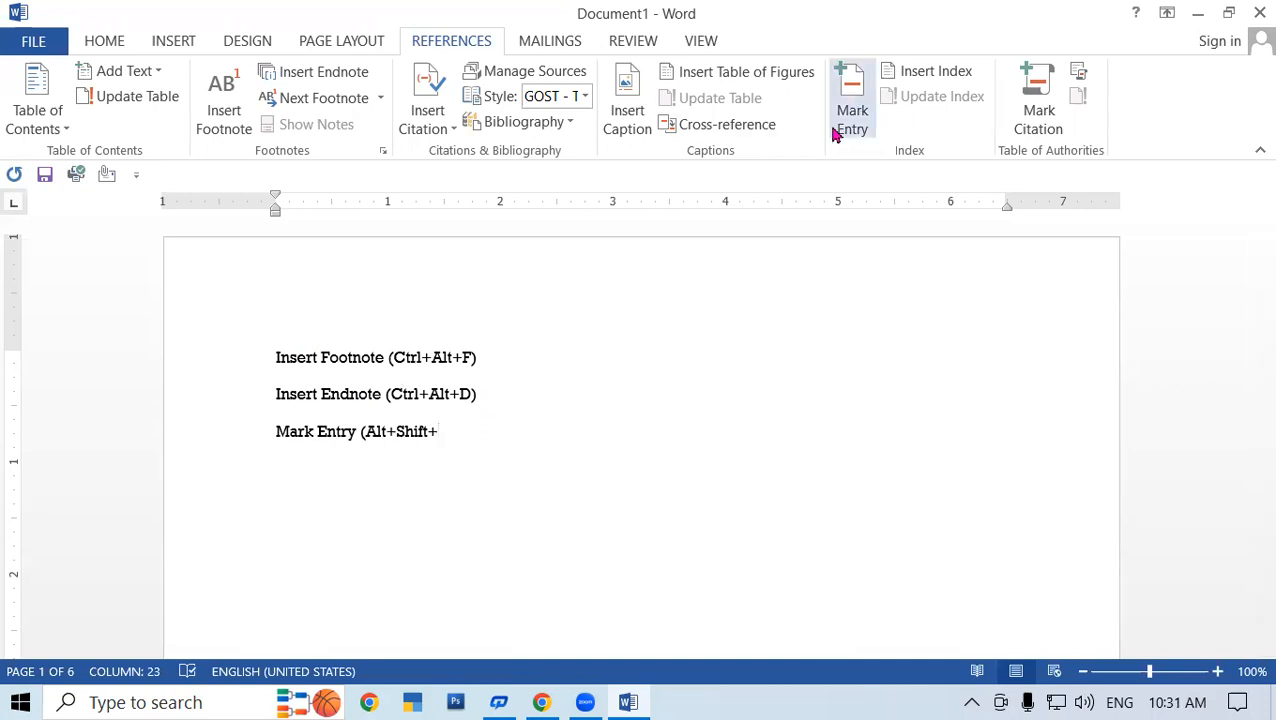
pyautogui.write('X)')
pyautogui.press('Return')
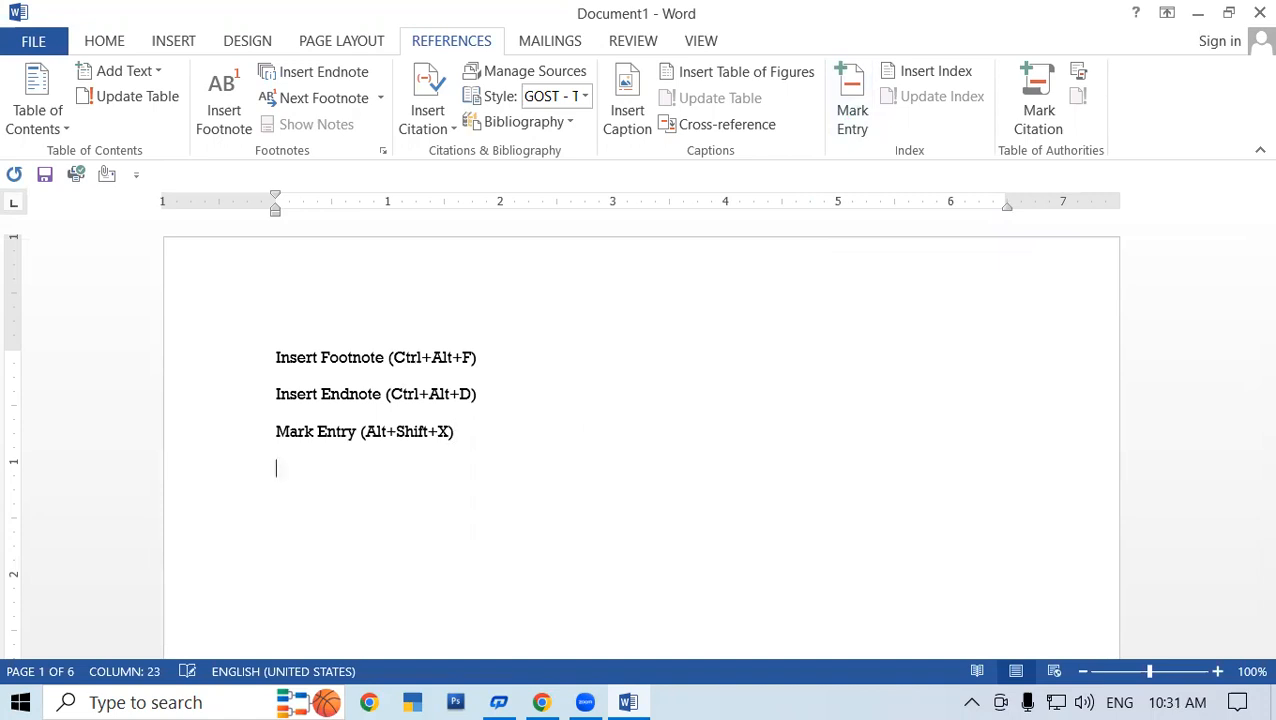
pyautogui.write('Mark Citation')
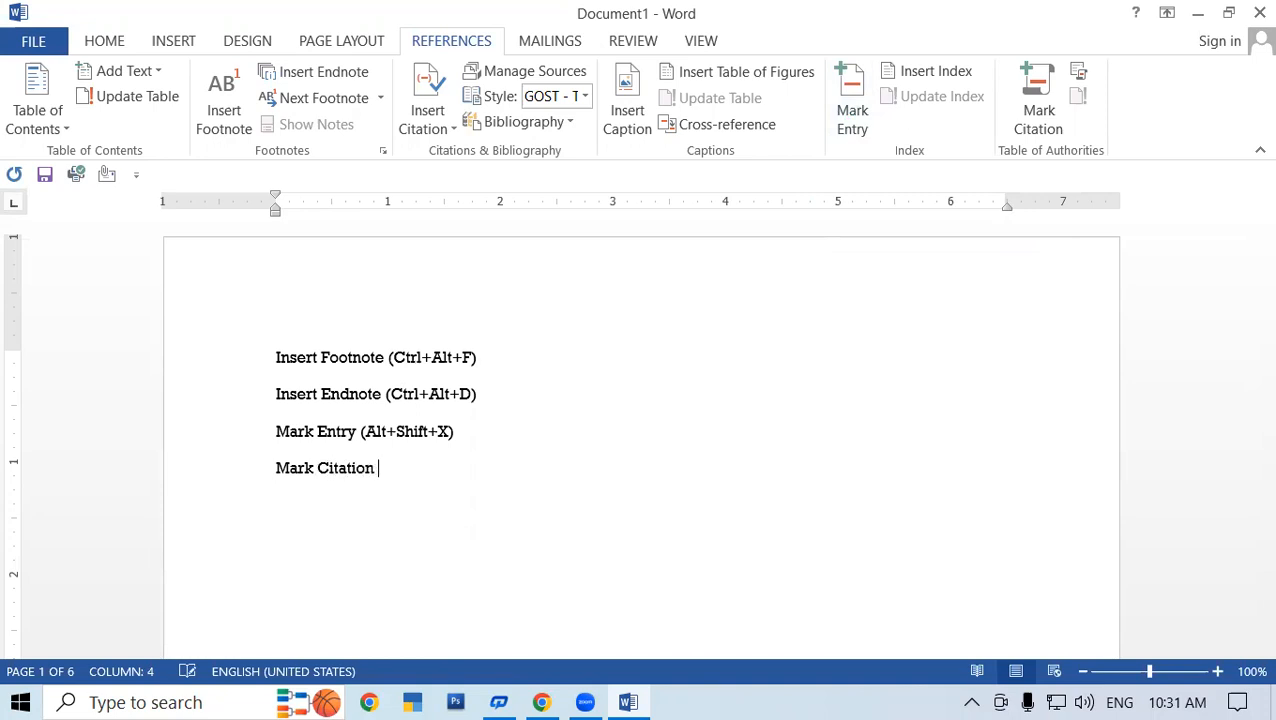
pyautogui.press('BackSpace')
pyautogui.write('(Alt+Shift')
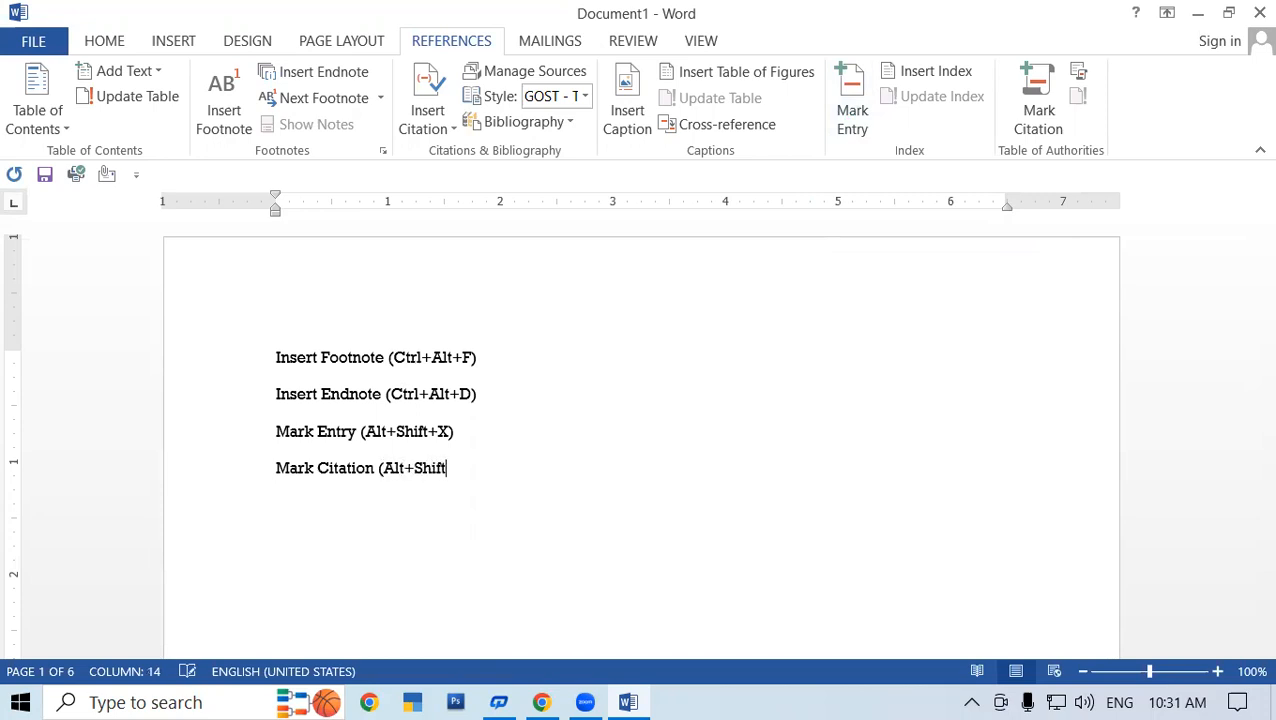
pyautogui.write('+I)')
# - Select the four shortcut lines and use Grow Font three times to reach 16 pt
pyautogui.moveTo(262, 350); pyautogui.dragTo(527, 515)
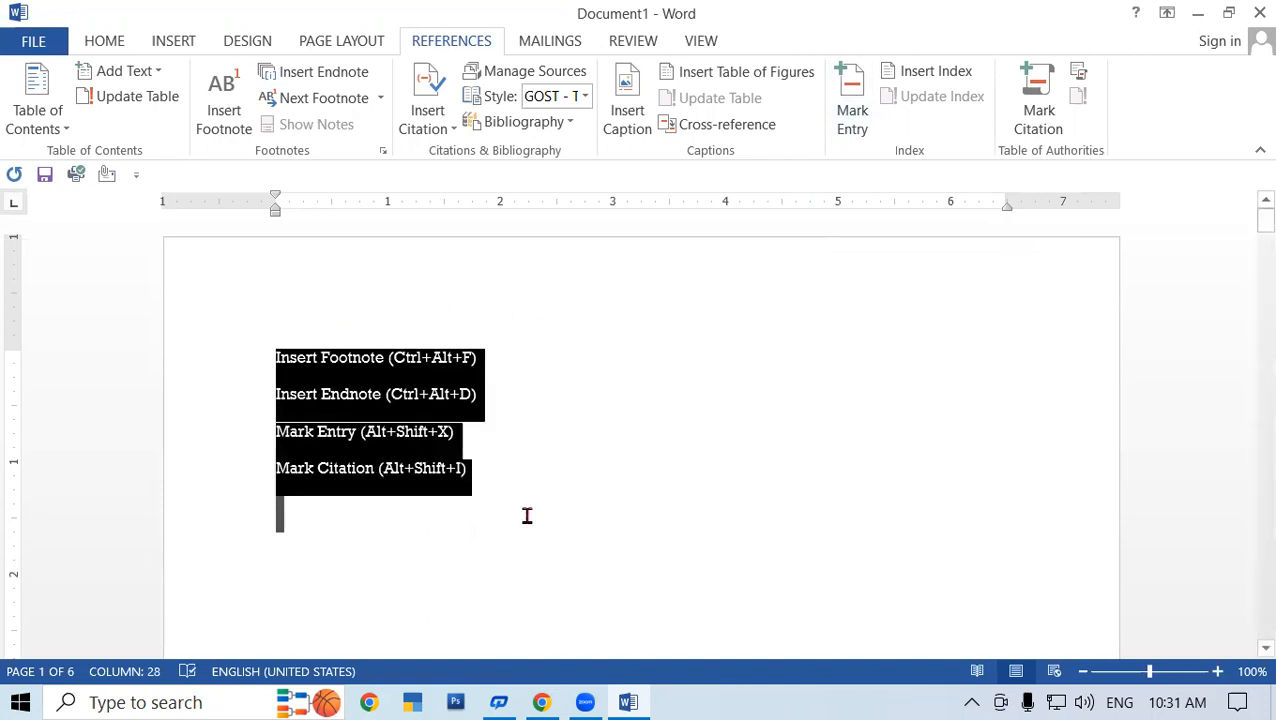
pyautogui.click(104, 42)
pyautogui.click(343, 81)
pyautogui.click(343, 81)
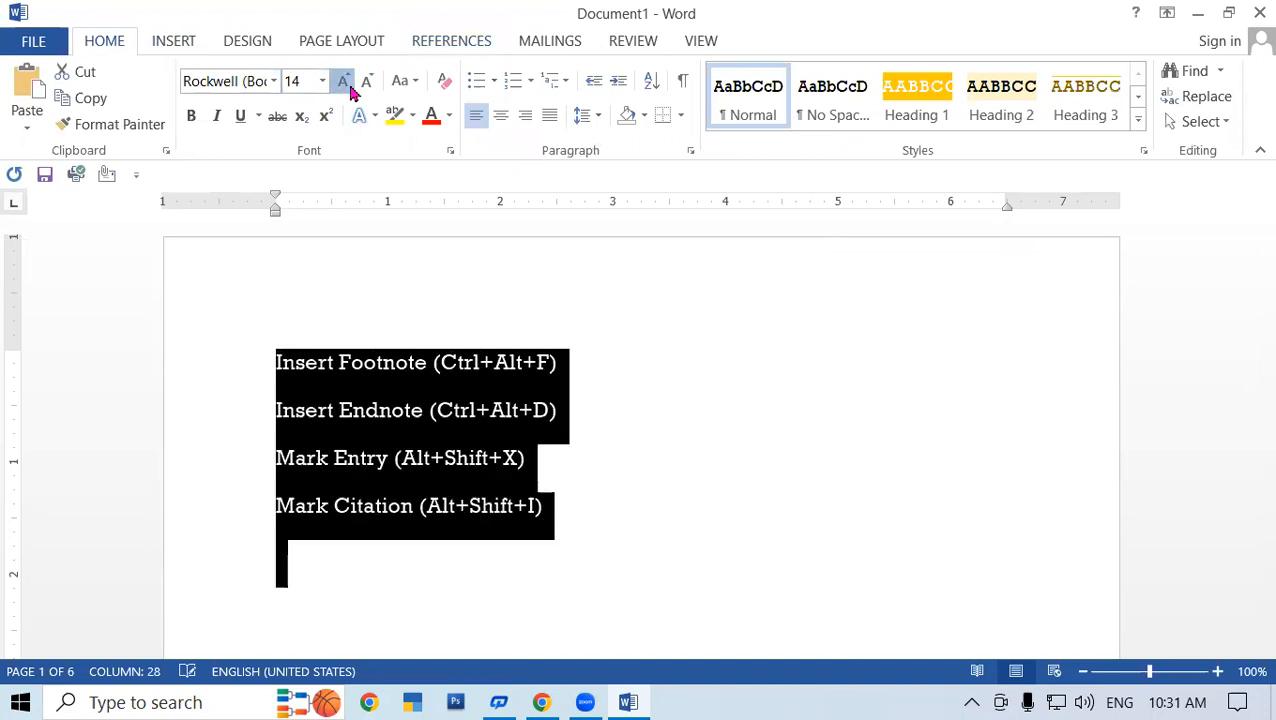
pyautogui.click(343, 81)
pyautogui.scroll(-1, 630, 520)
pyautogui.click(617, 497)
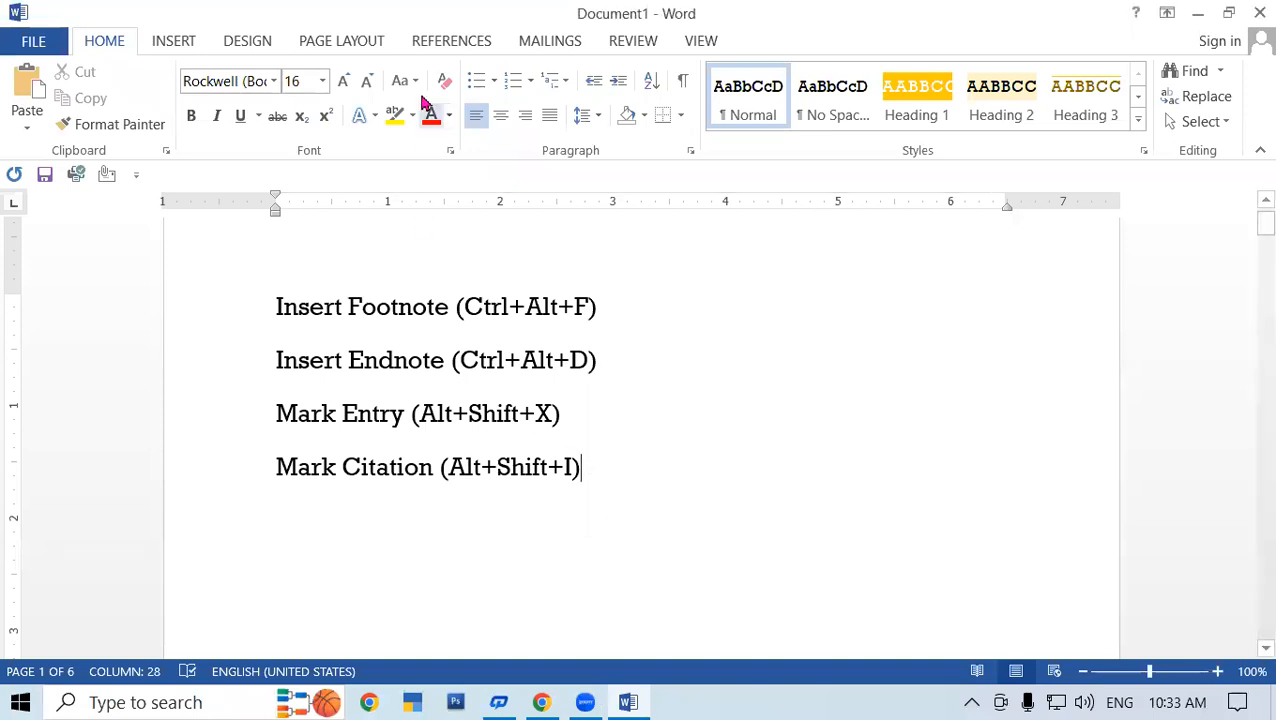
pyautogui.click(441, 46)
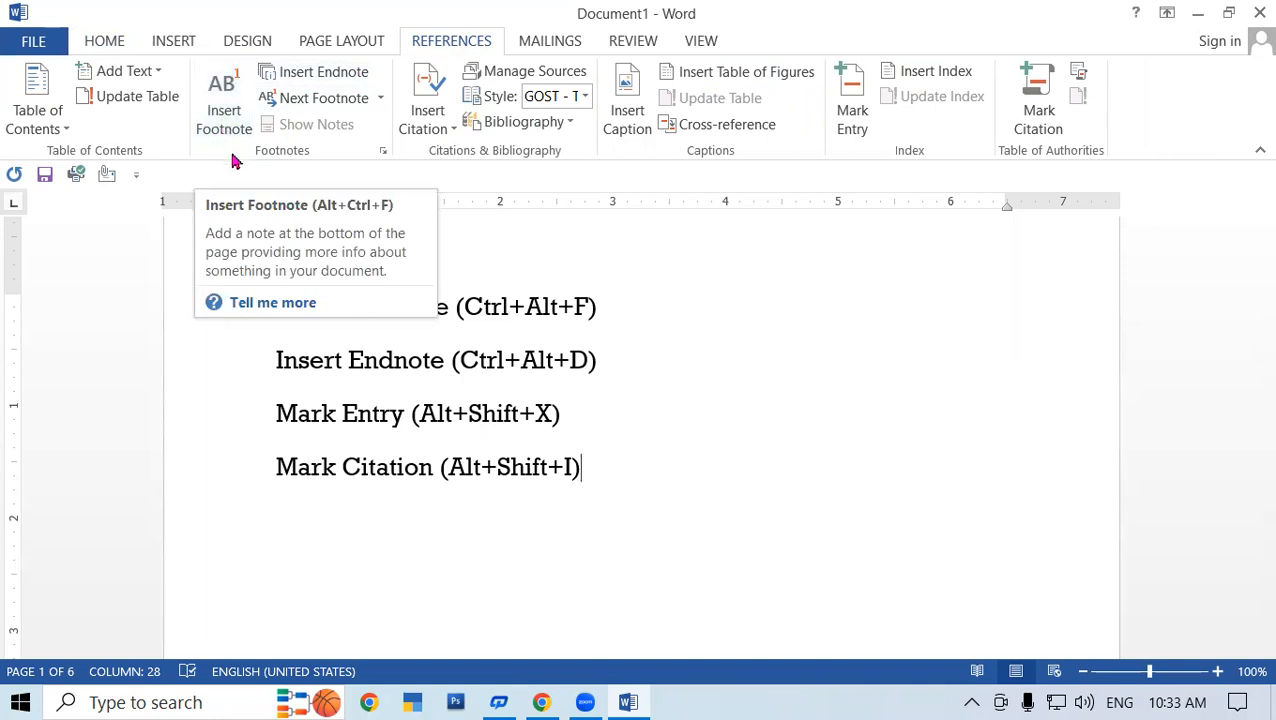
pyautogui.click(585, 405)
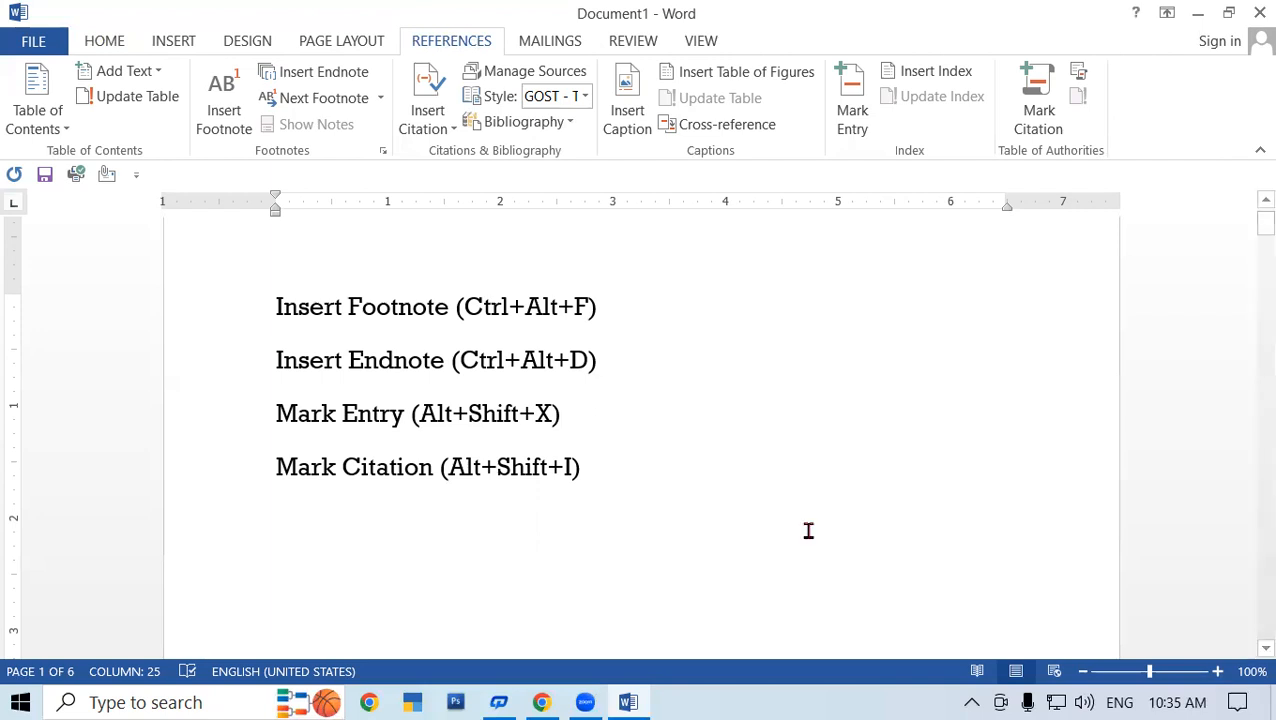
# - Minimize and restore Word, then scroll to page 2's FUNCTION OF OPERATING SYSTEM paragraphs
pyautogui.click(630, 702)
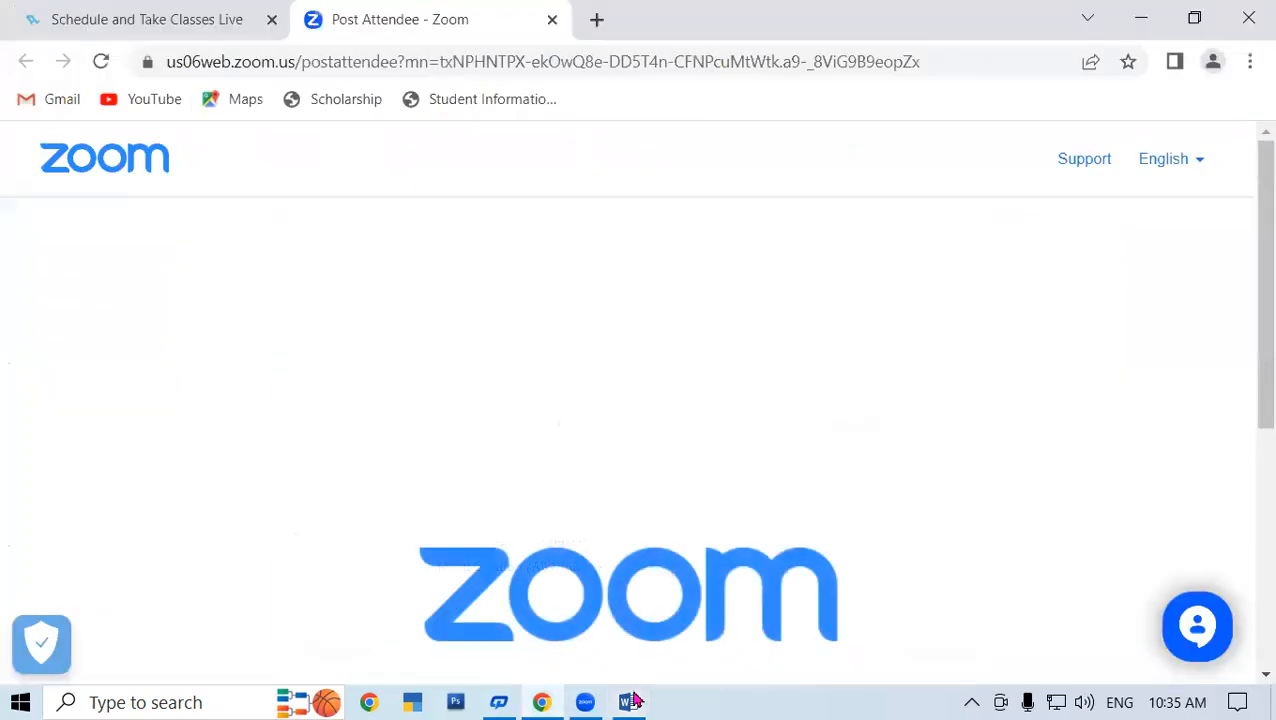
pyautogui.moveTo(628, 700)
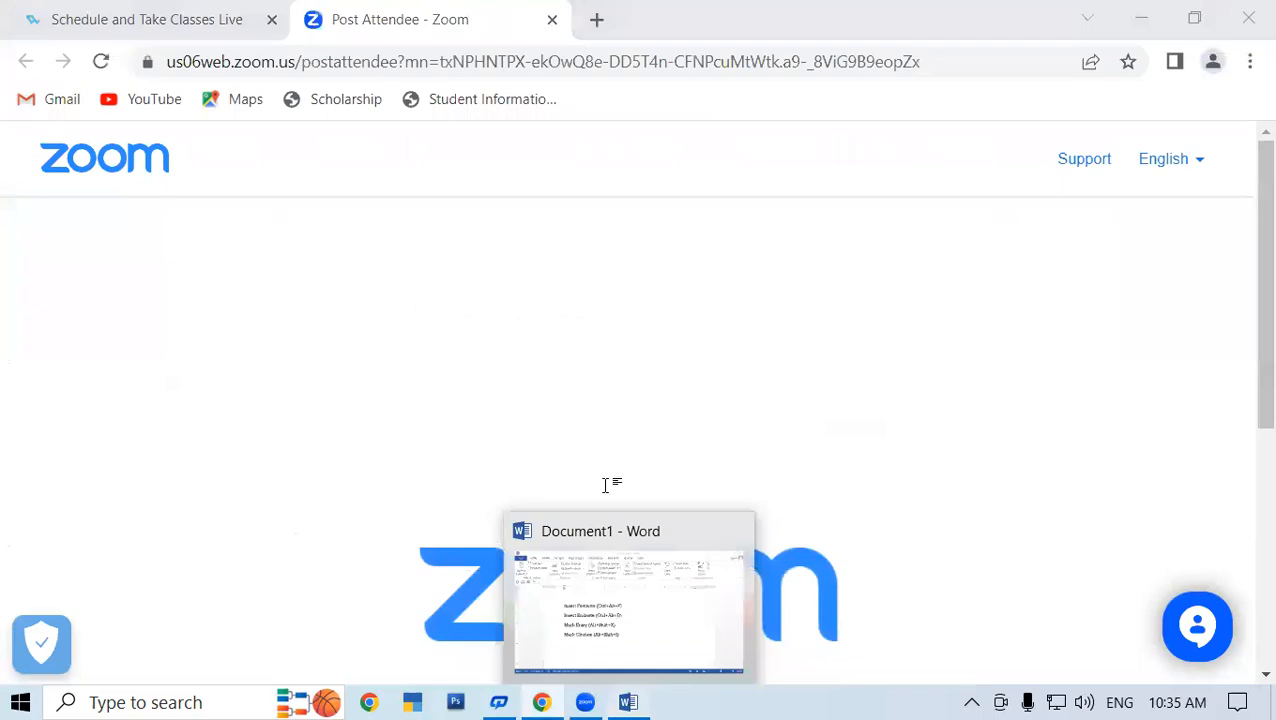
pyautogui.scroll(-12, 601, 476)
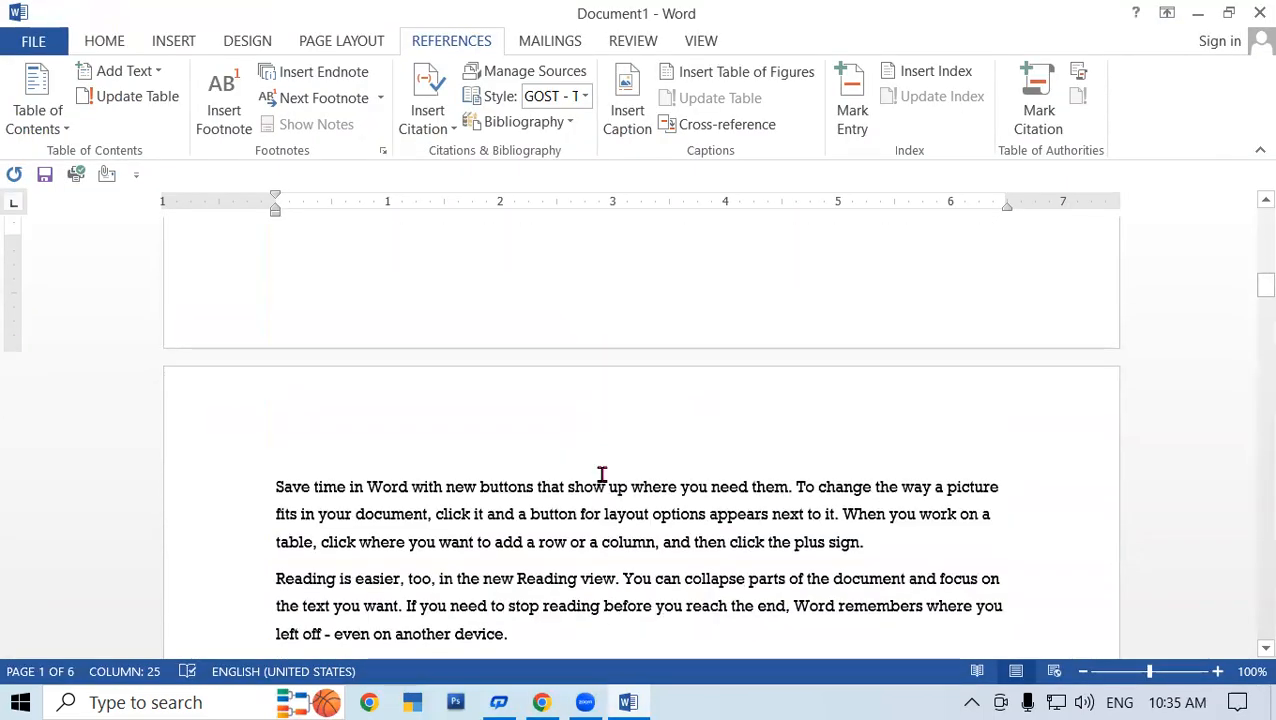
pyautogui.scroll(-15, 601, 476)
pyautogui.scroll(3, 601, 476)
pyautogui.scroll(-3, 601, 476)
pyautogui.scroll(-8, 602, 474)
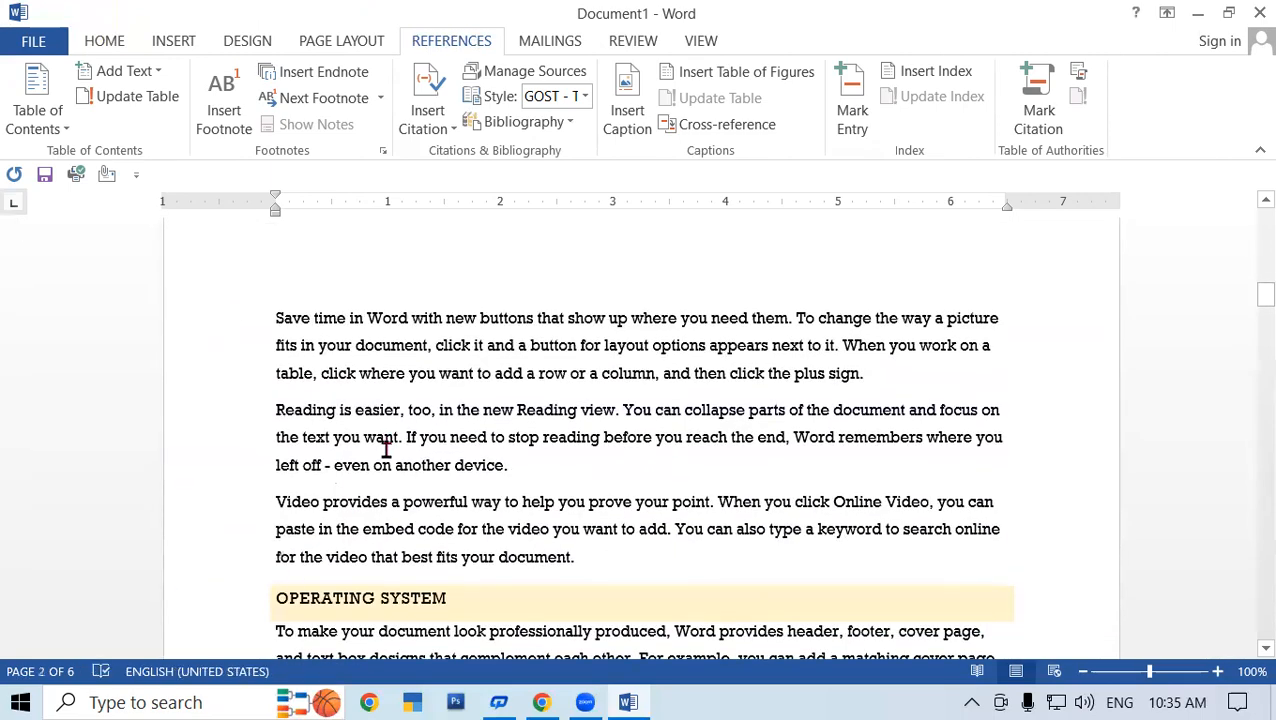
pyautogui.scroll(-12, 386, 450)
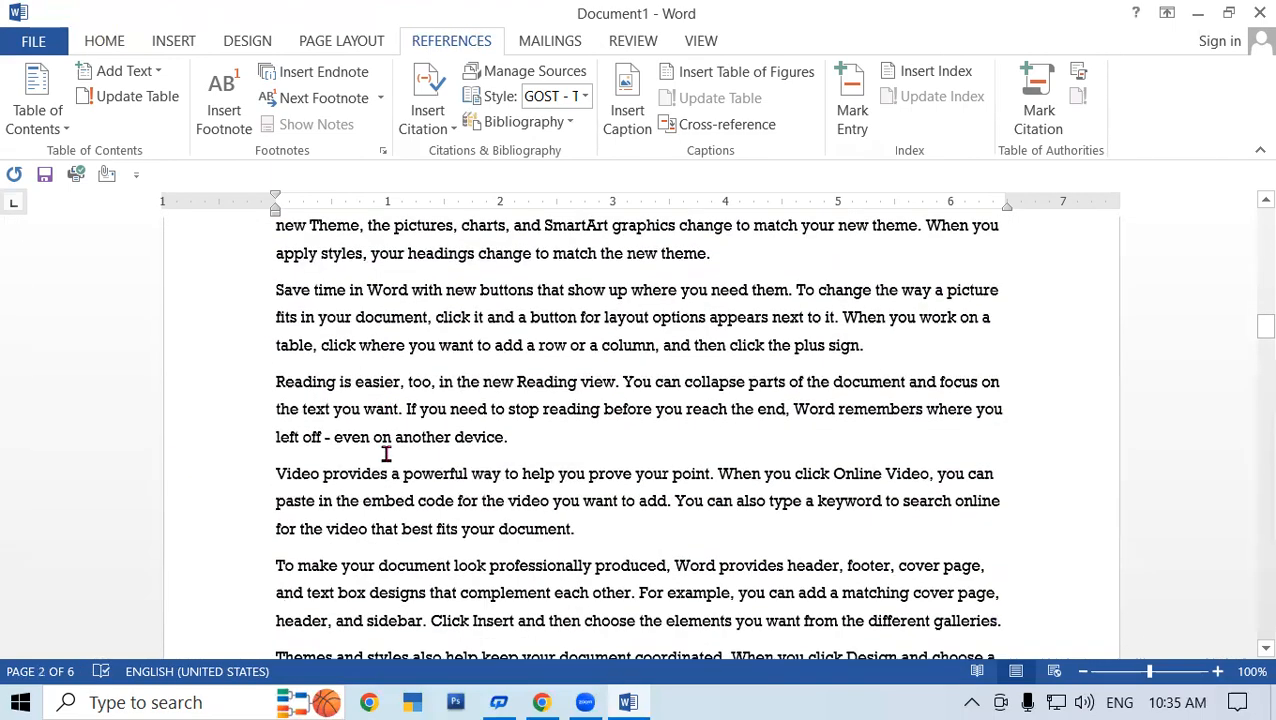
pyautogui.scroll(-4, 386, 450)
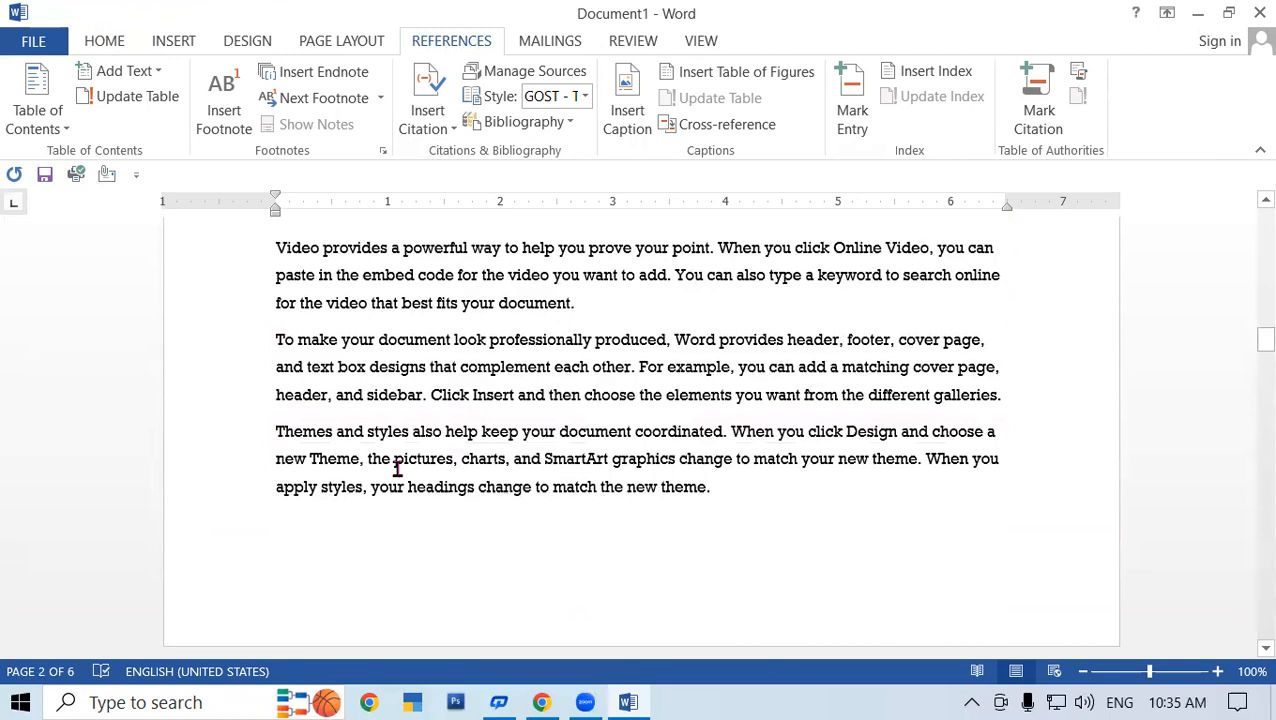
pyautogui.scroll(5, 397, 468)
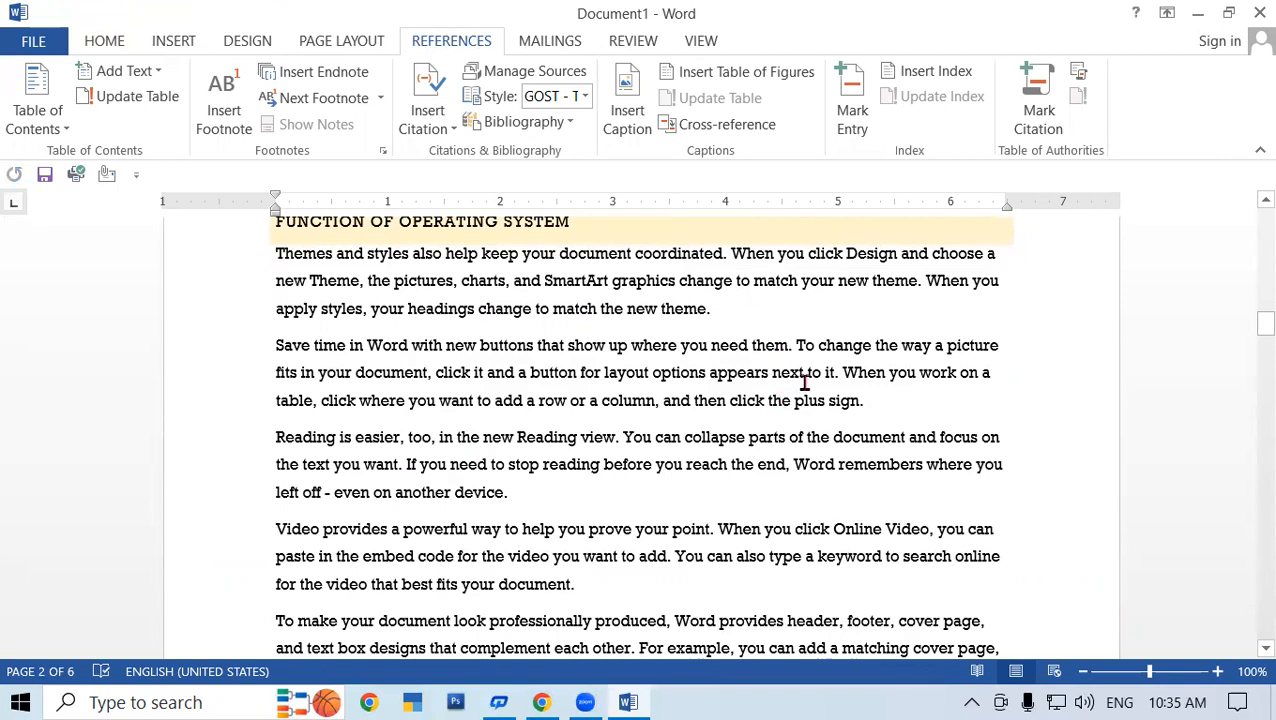
# - Insert 'SBI' before 'To' in the new-buttons paragraph, lowercase it to 'to', and select SBI
pyautogui.click(796, 354)
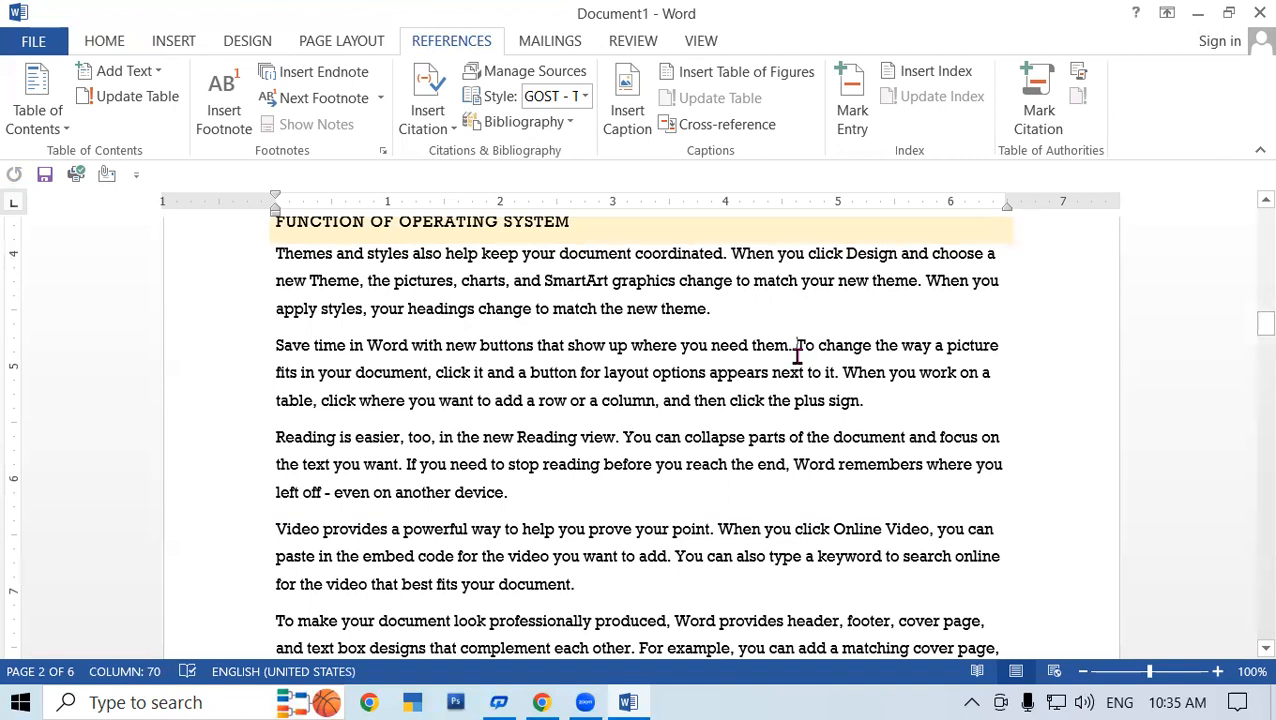
pyautogui.write('SBI')
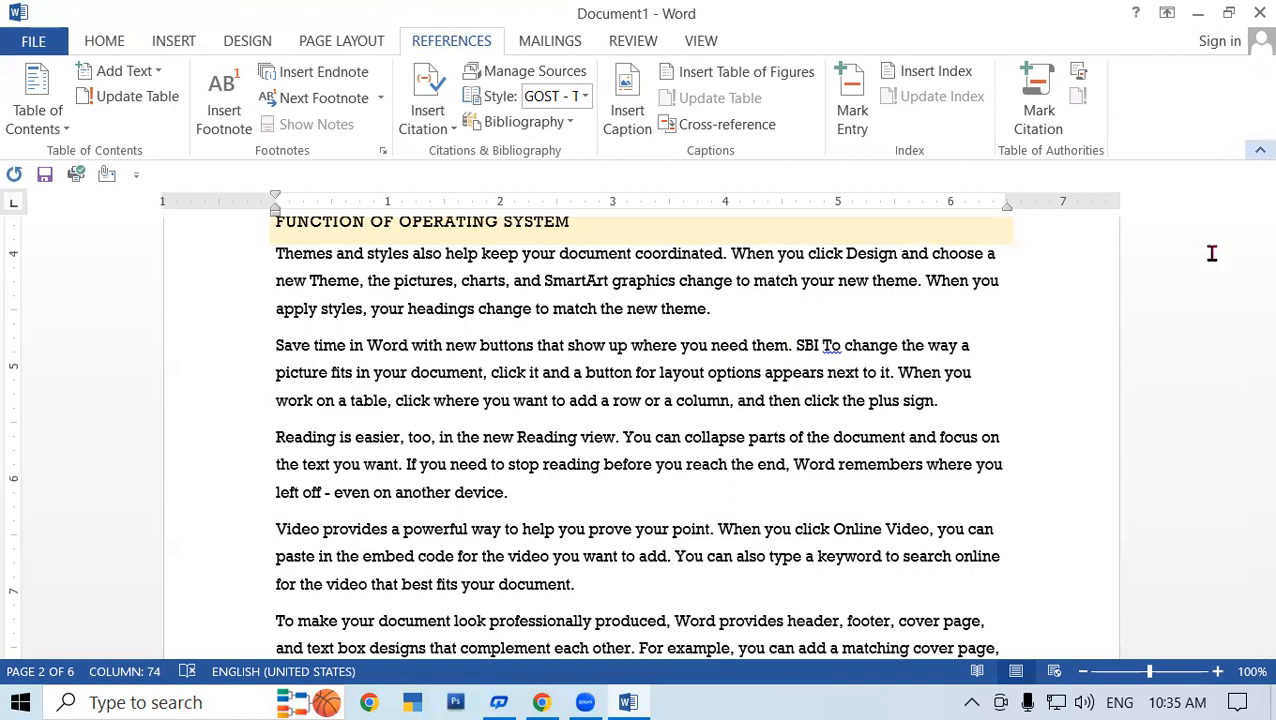
pyautogui.rightClick(831, 350)
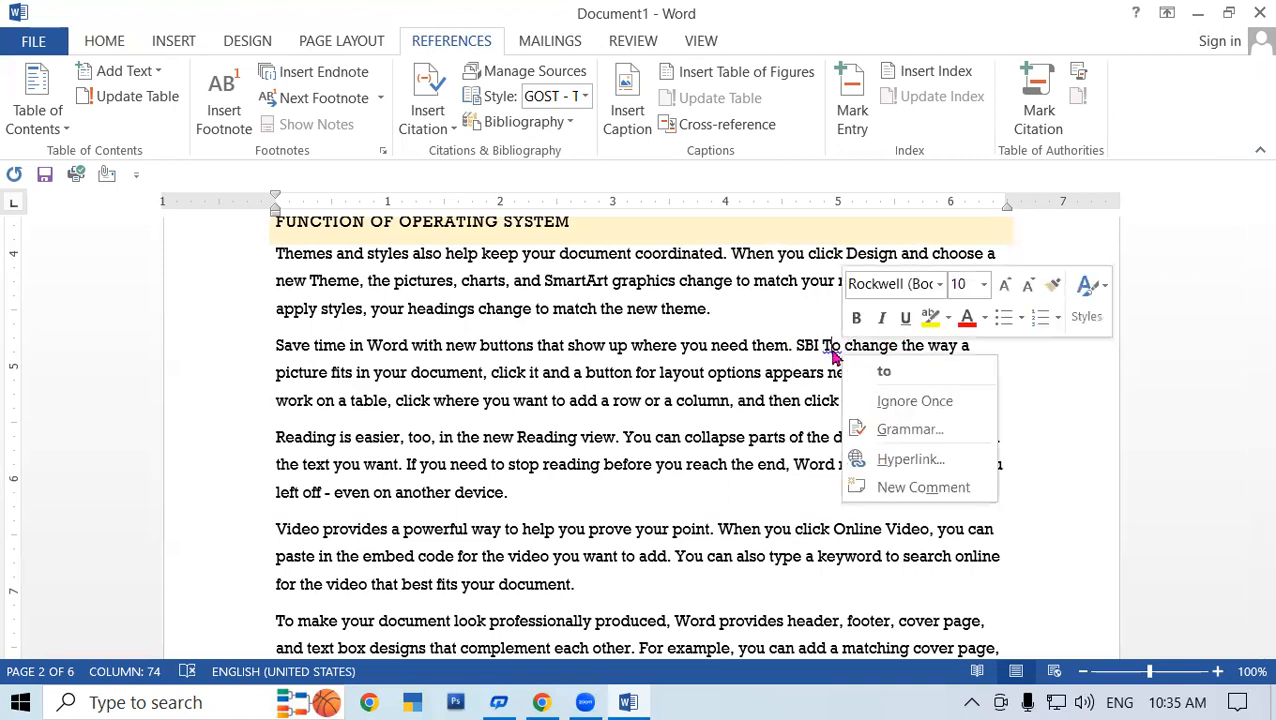
pyautogui.click(884, 371)
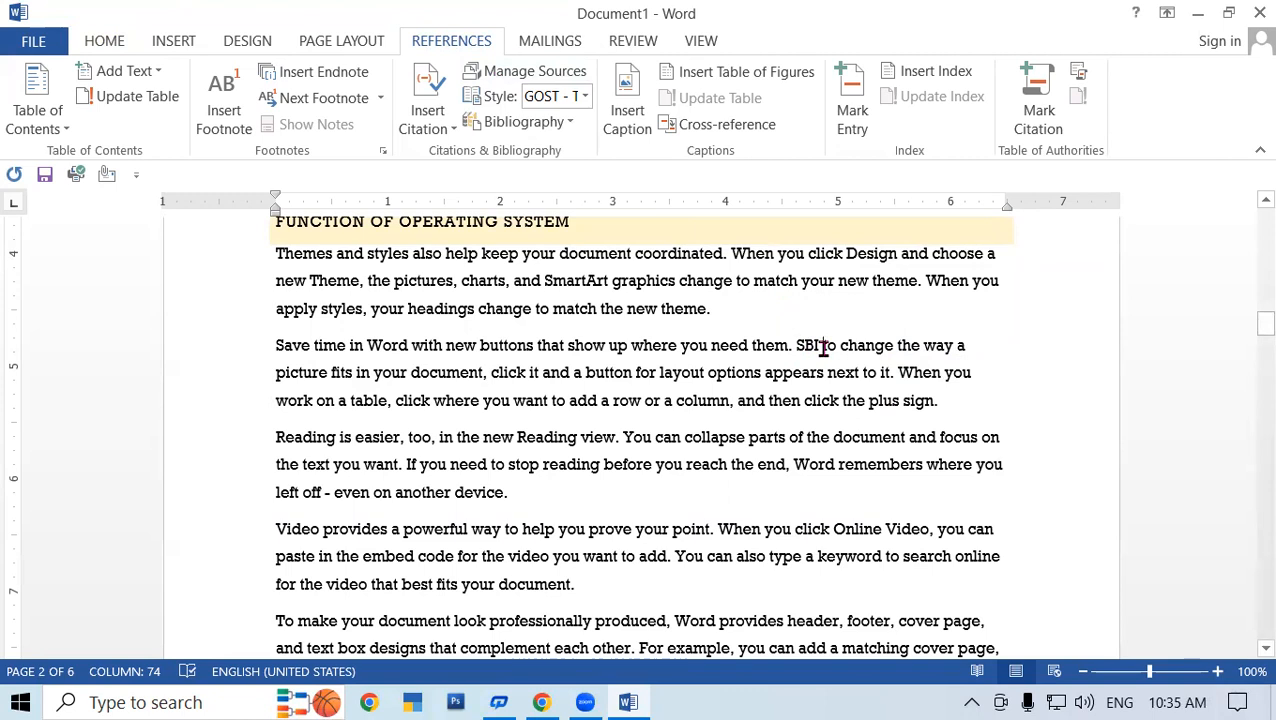
pyautogui.moveTo(818, 345); pyautogui.dragTo(795, 342)
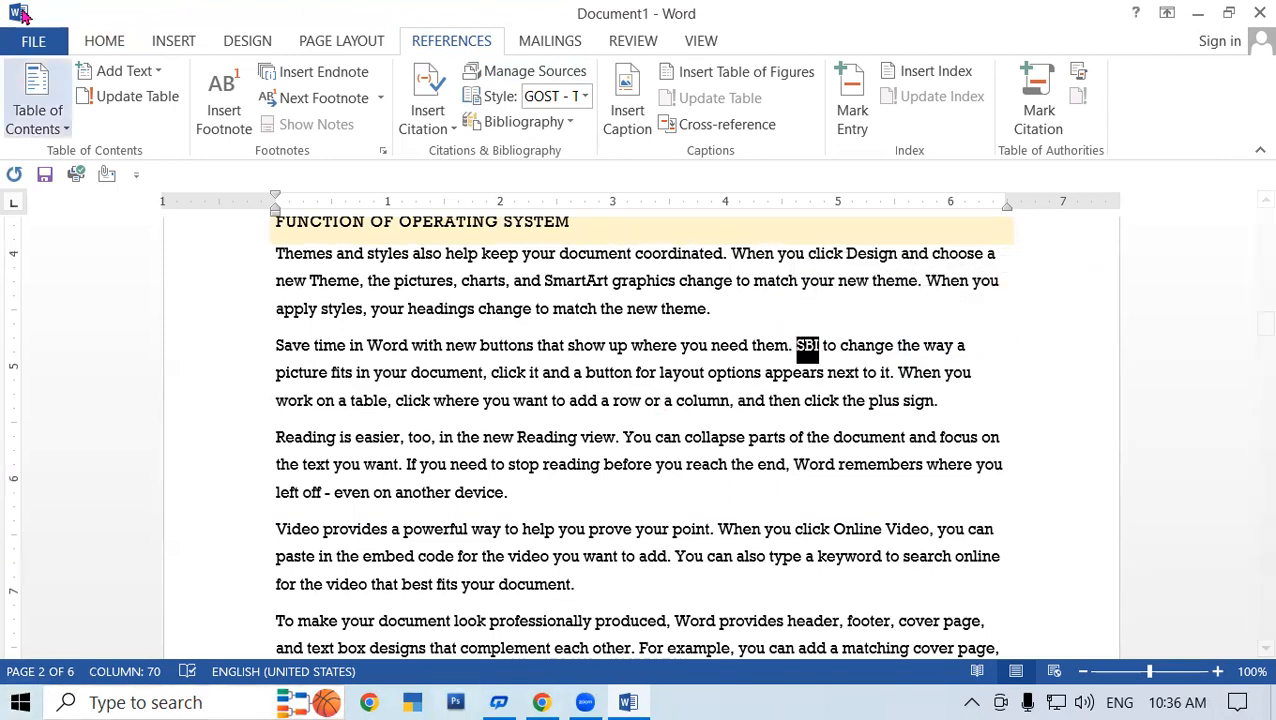
# - Insert a footnote on the selected SBI with the text 'SBI(State Bank of India)'
pyautogui.click(224, 95)
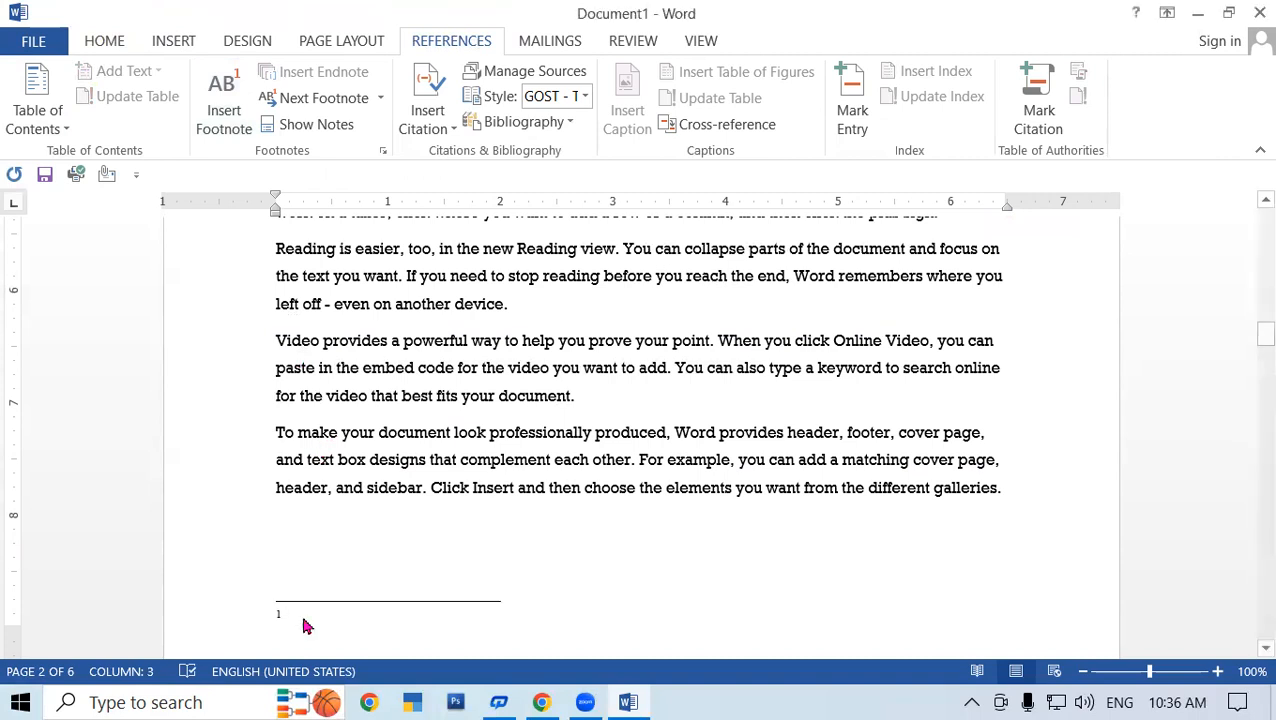
pyautogui.write('SBI')
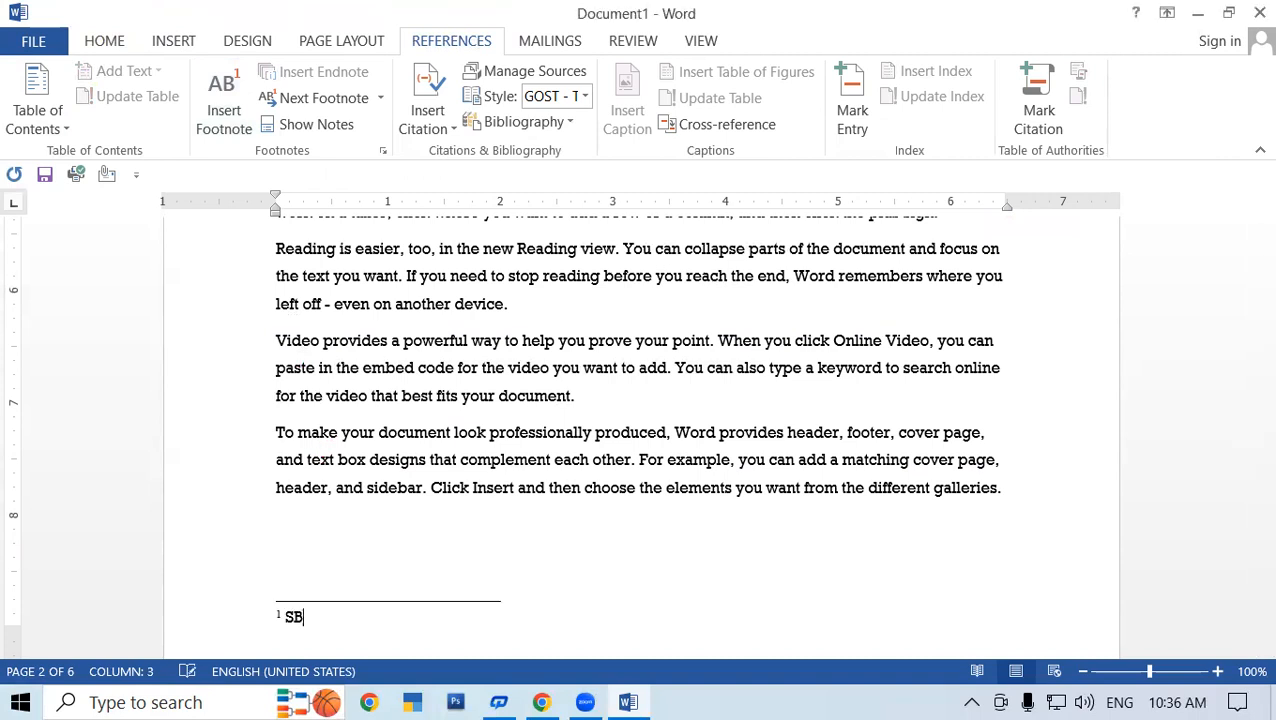
pyautogui.write('(State b')
pyautogui.press('BackSpace')
pyautogui.write('Ba')
pyautogui.press('BackSpace')
pyautogui.press('BackSpace')
pyautogui.press('BackSpace')
pyautogui.press('BackSpace')
pyautogui.press('BackSpace')
pyautogui.press('BackSpace')
pyautogui.press('BackSpace')
pyautogui.press('BackSpace')
pyautogui.press('BackSpace')
pyautogui.write('(State Bank Of')
pyautogui.press('BackSpace')
pyautogui.press('BackSpace')
pyautogui.write('of India)')
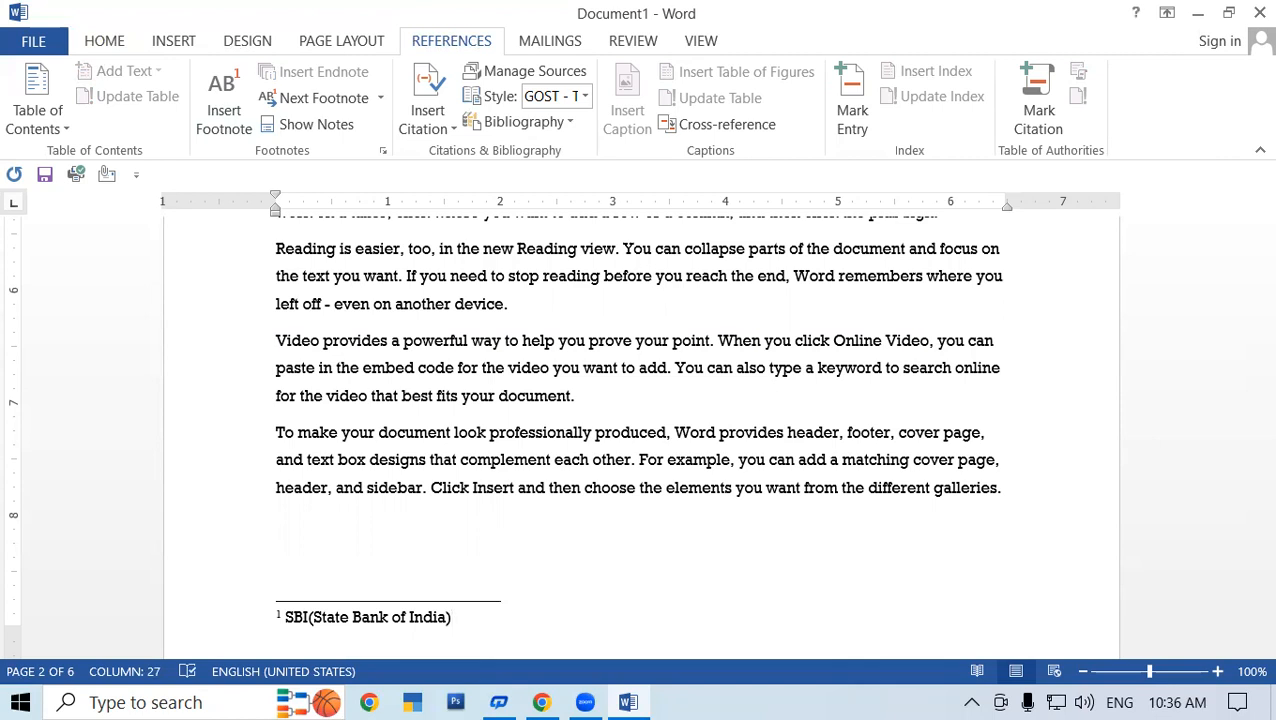
pyautogui.click(655, 490)
pyautogui.scroll(-3, 665, 493)
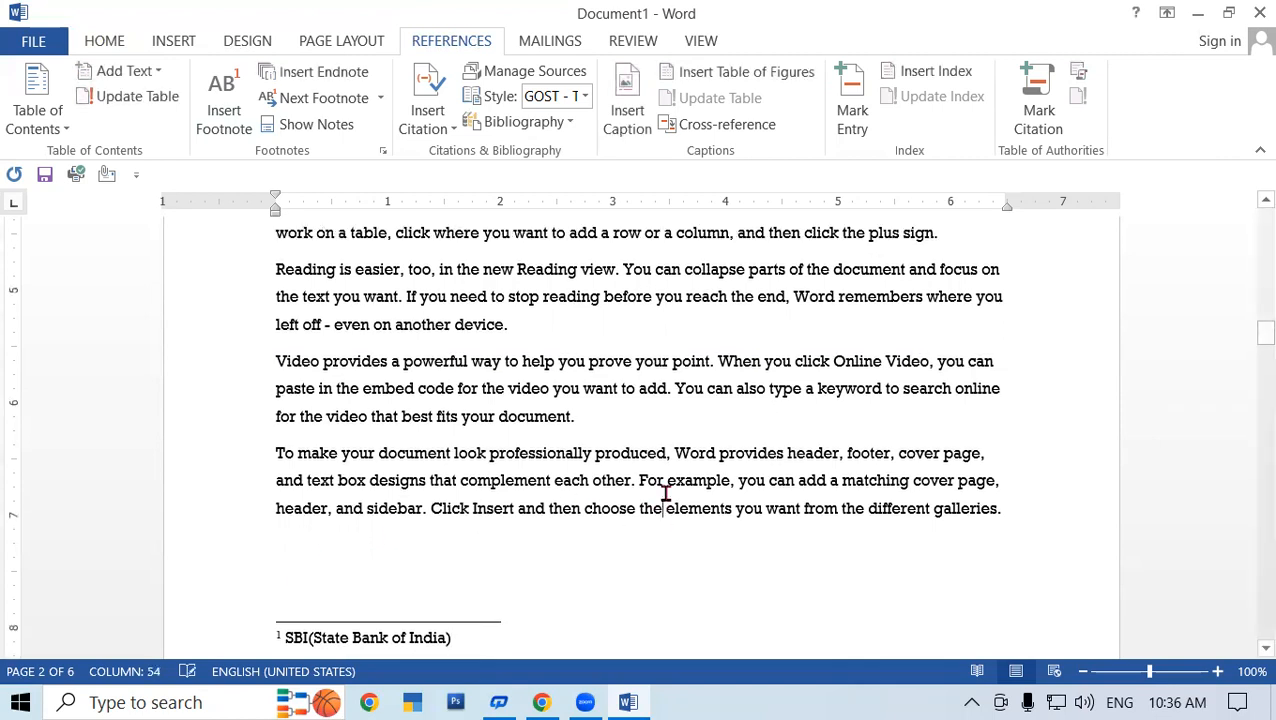
pyautogui.scroll(4, 387, 296)
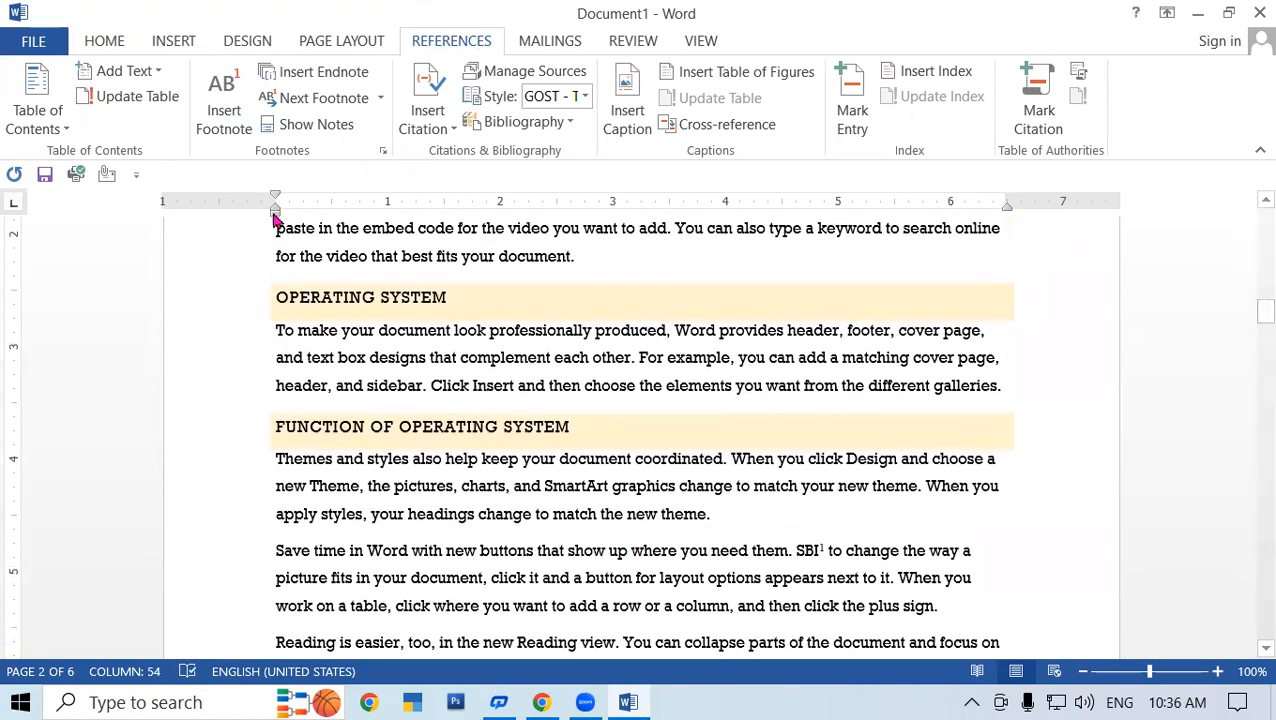
pyautogui.scroll(-2, 740, 330)
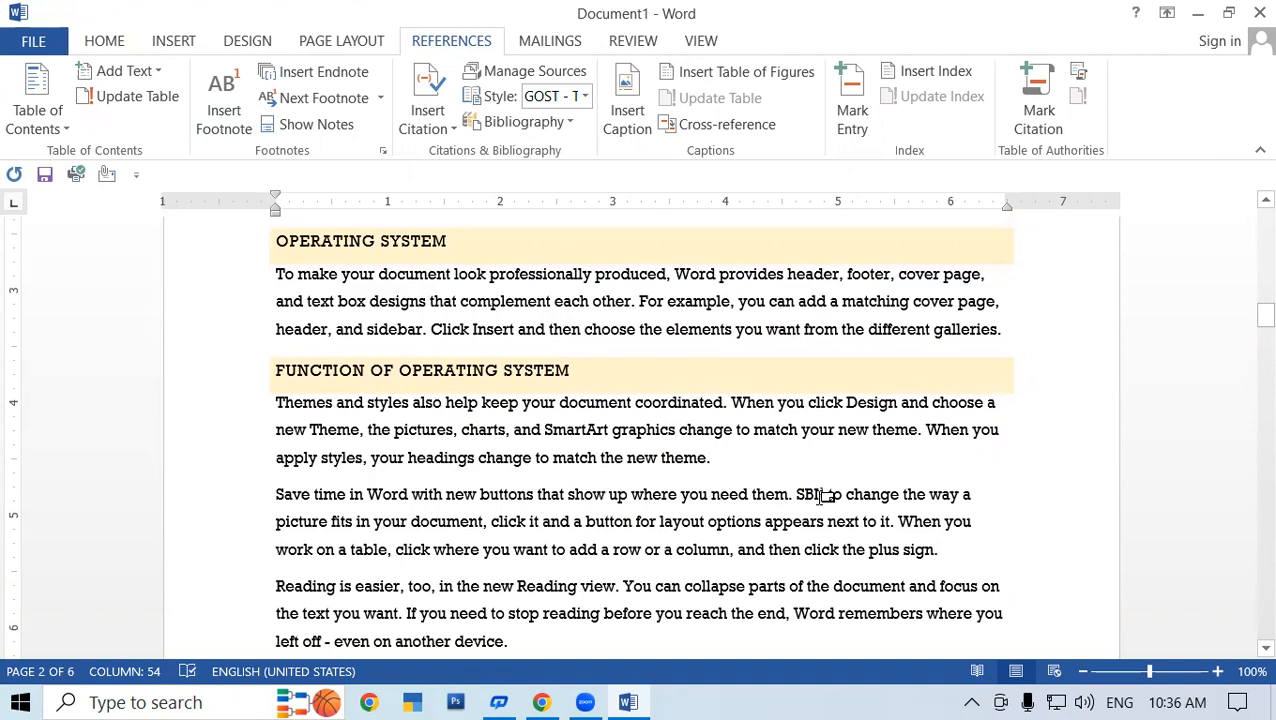
pyautogui.moveTo(822, 495)
pyautogui.scroll(-3, 1017, 468)
pyautogui.scroll(-5, 993, 468)
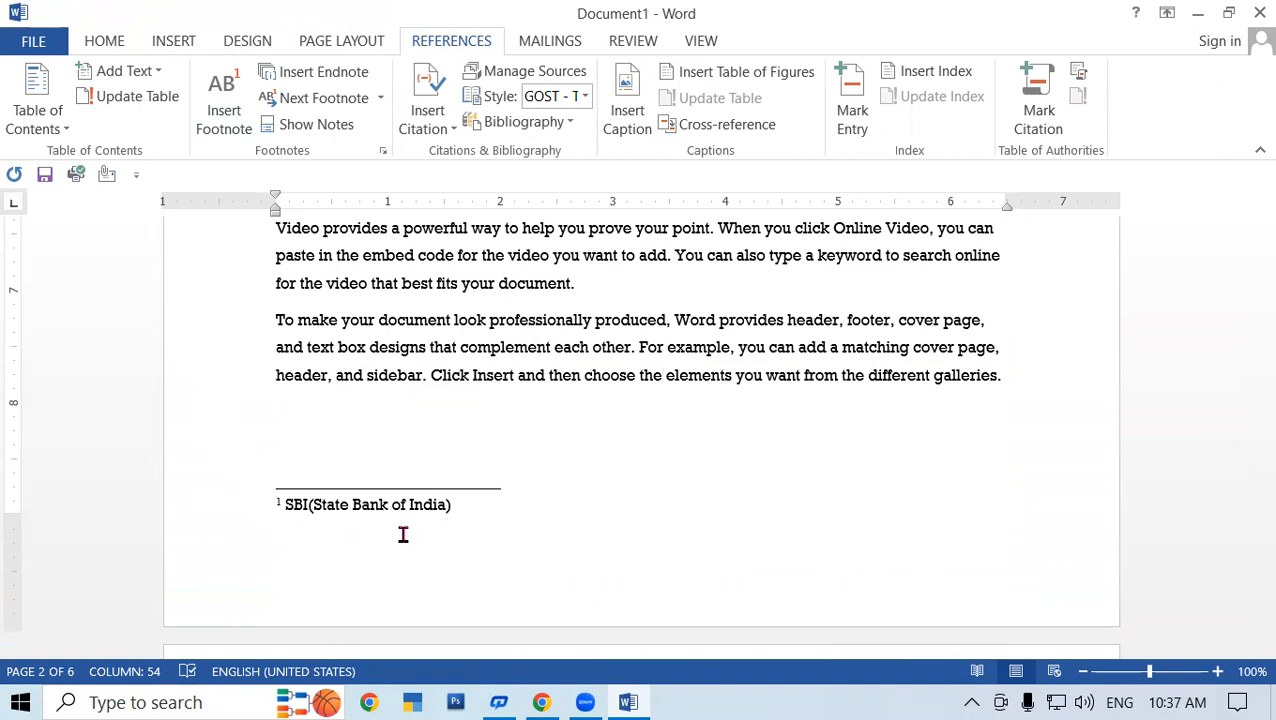
# - Select 'Word' in the galleries paragraph and footnote it as 'Word(Word Processor Programm)'
pyautogui.click(1091, 28)
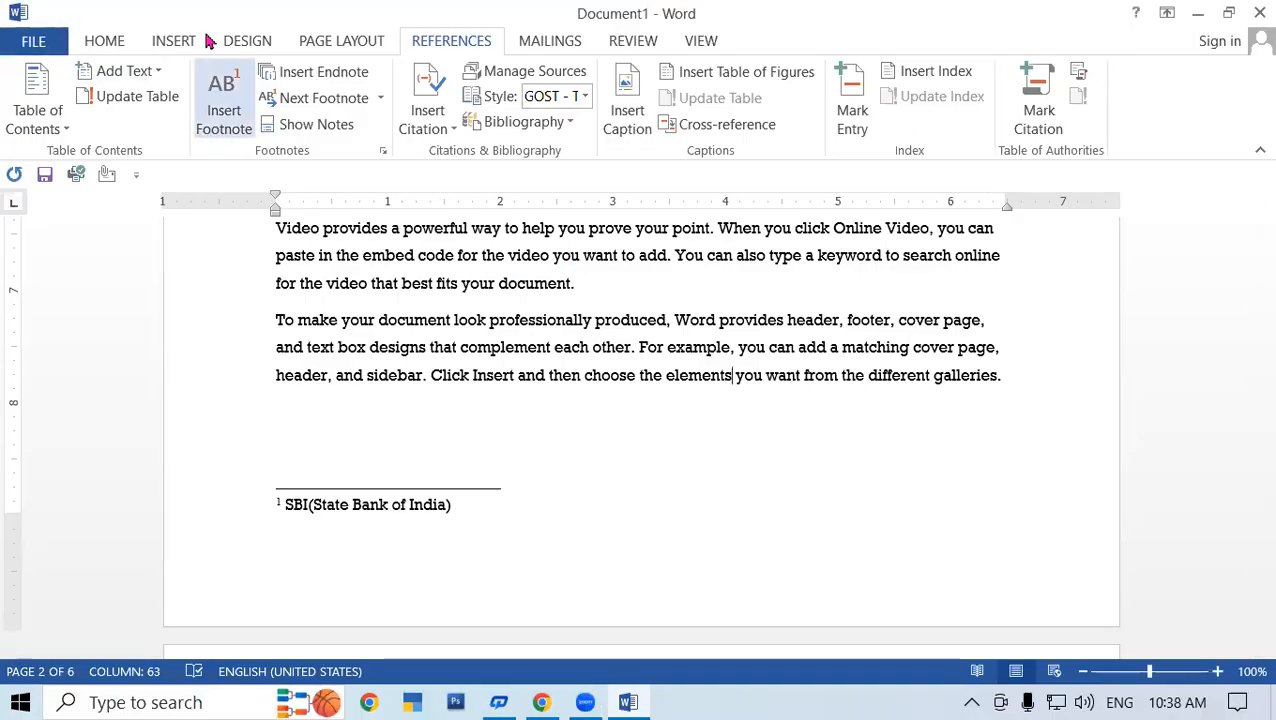
pyautogui.scroll(-1, 288, 457)
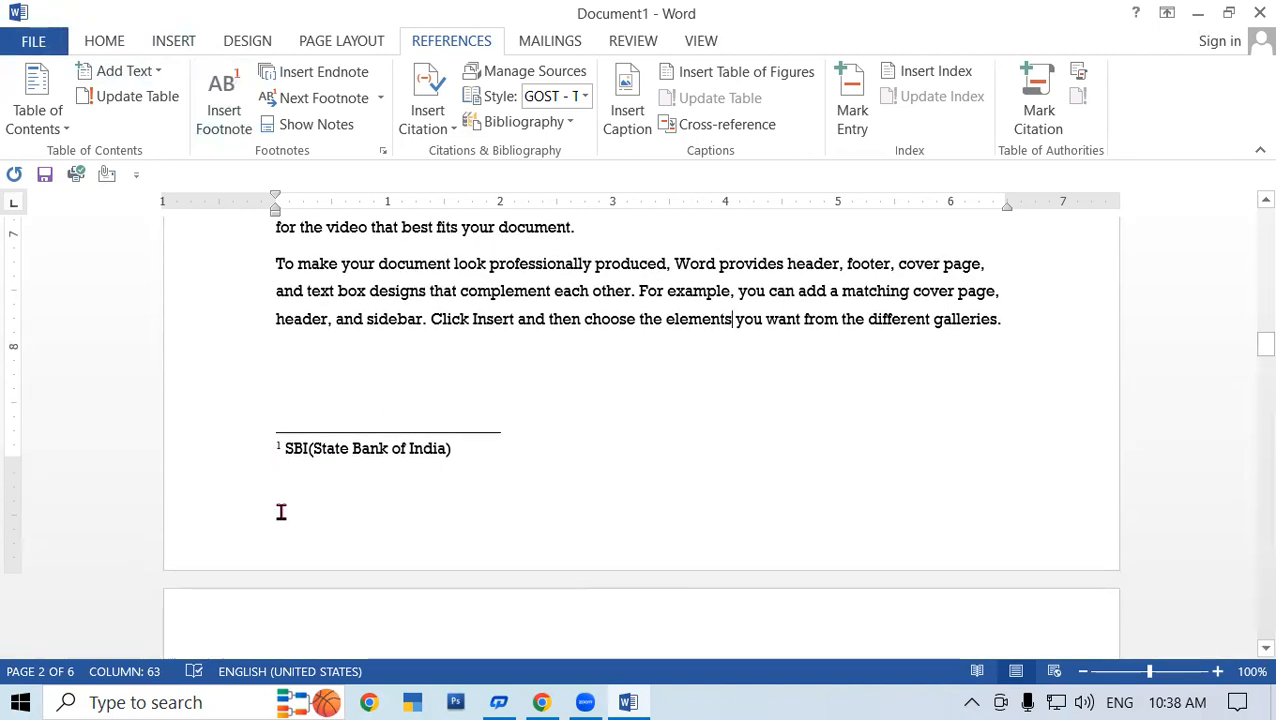
pyautogui.scroll(1, 703, 285)
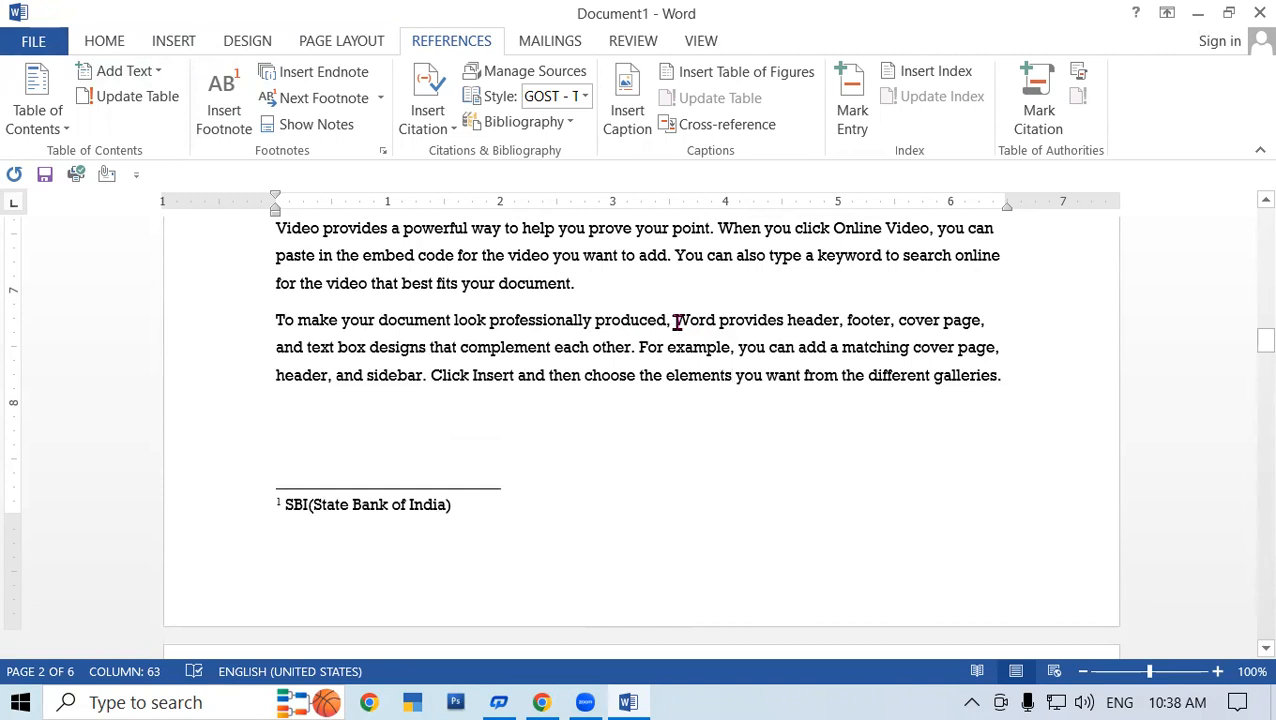
pyautogui.moveTo(677, 320); pyautogui.dragTo(719, 321)
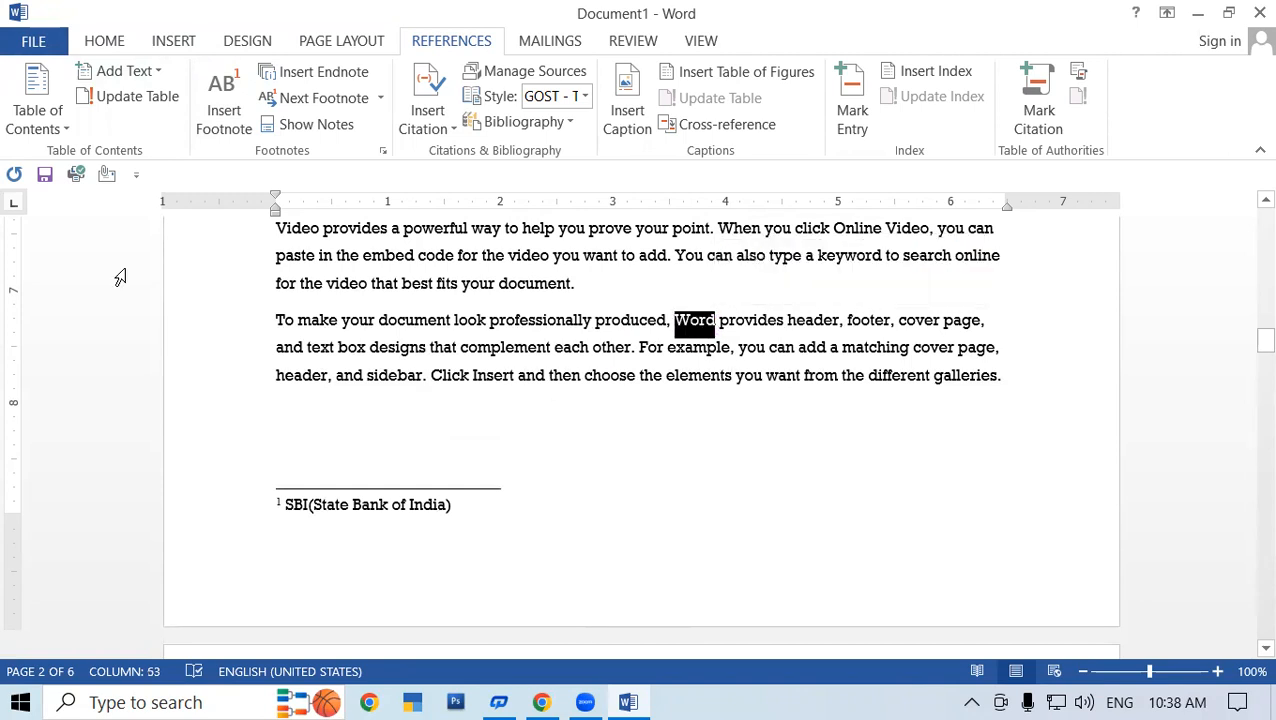
pyautogui.click(225, 86)
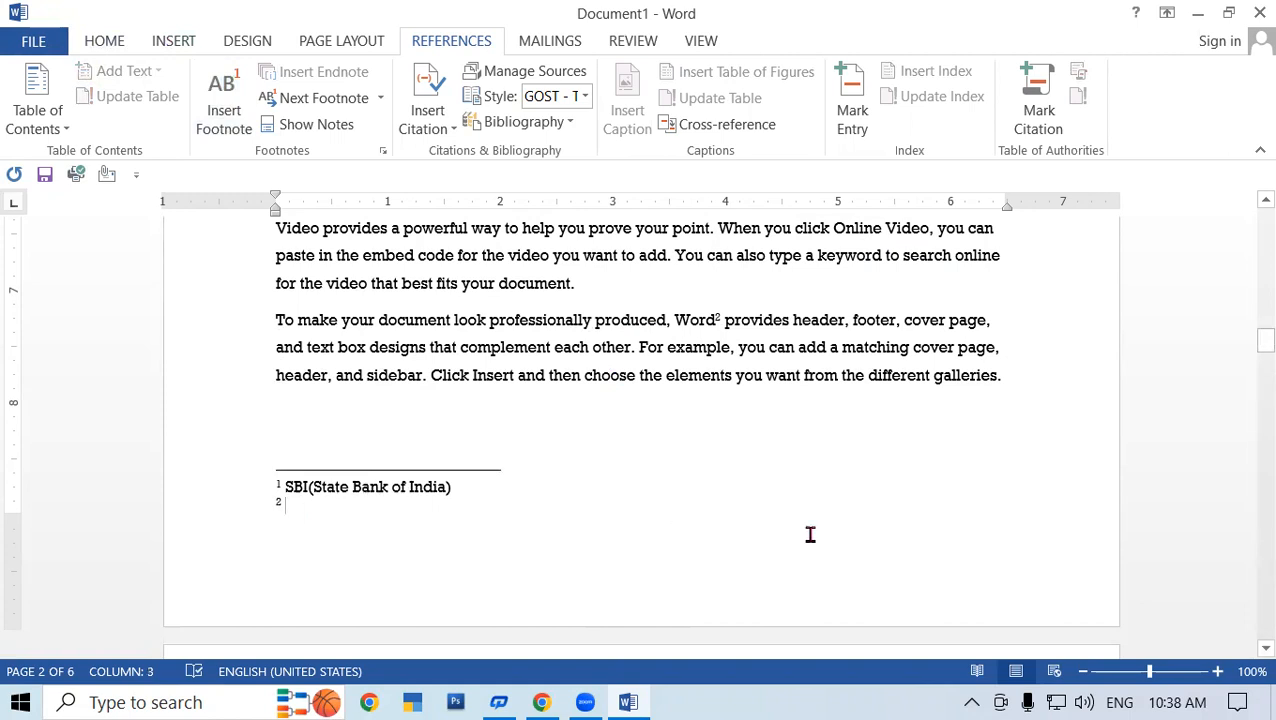
pyautogui.write('Wo')
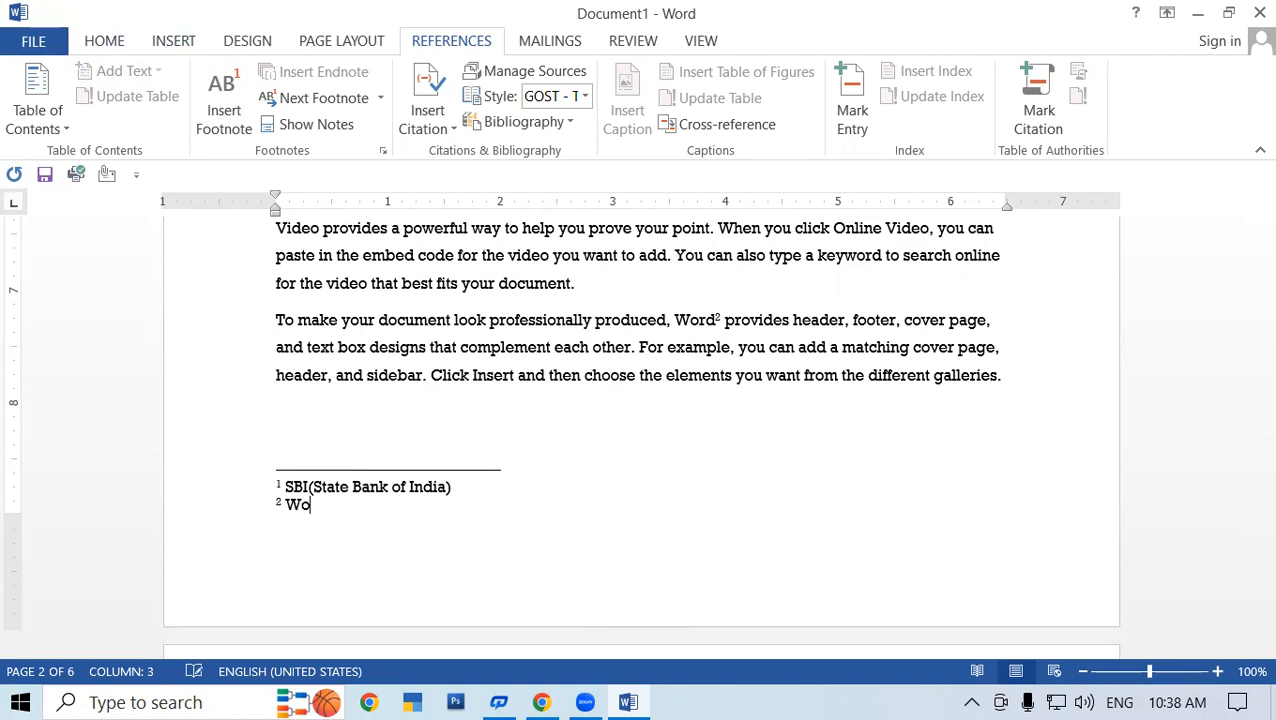
pyautogui.write('rd(Word Proce')
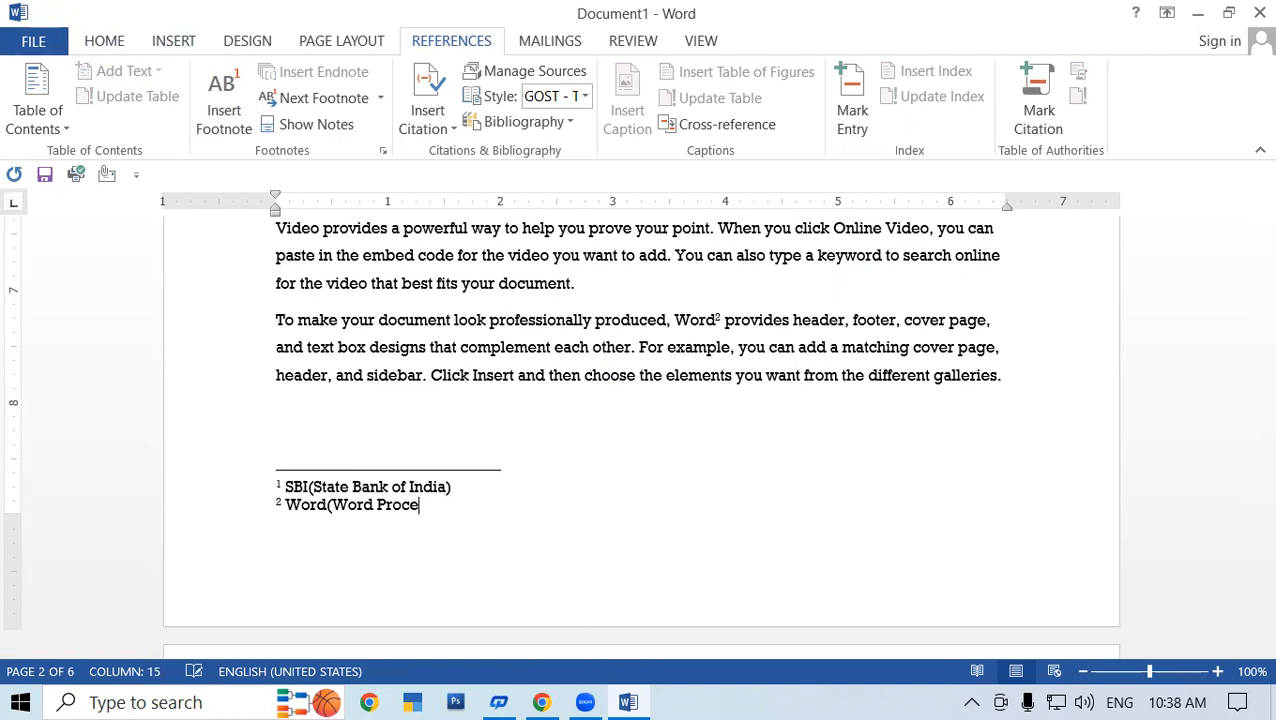
pyautogui.write('ssor')
pyautogui.write(' Pro')
pyautogui.write('gram')
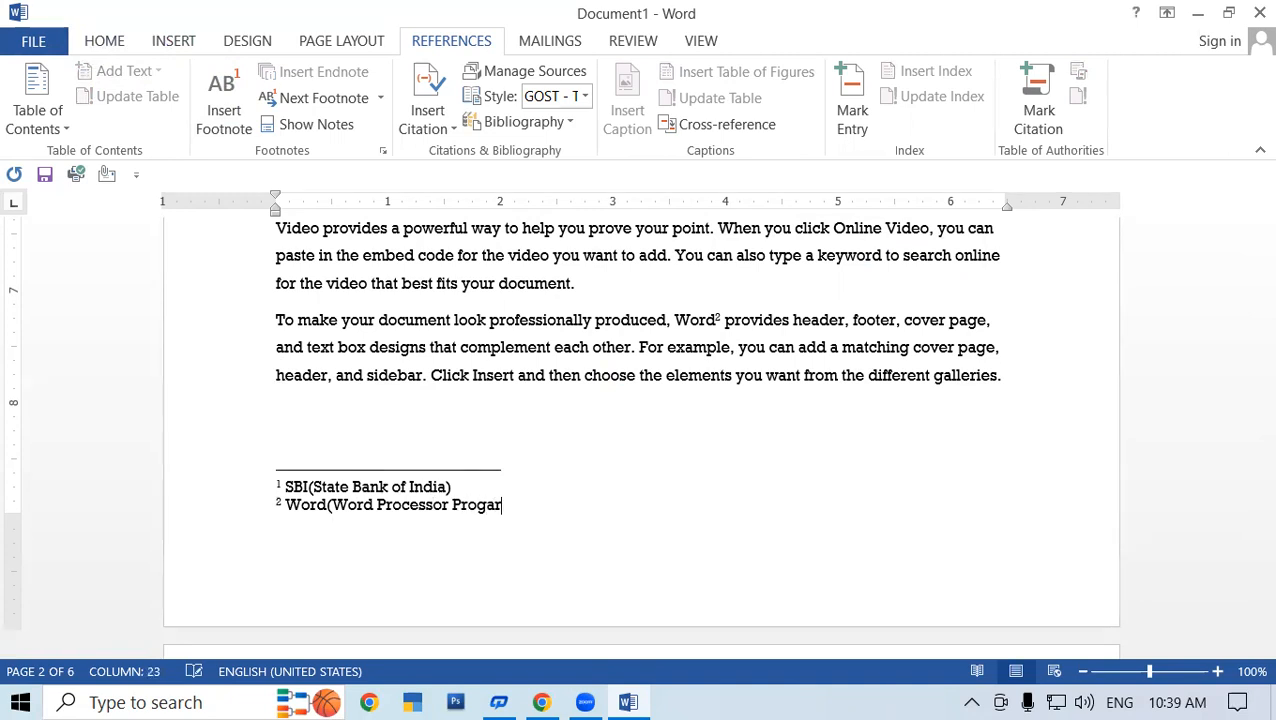
pyautogui.write('m)')
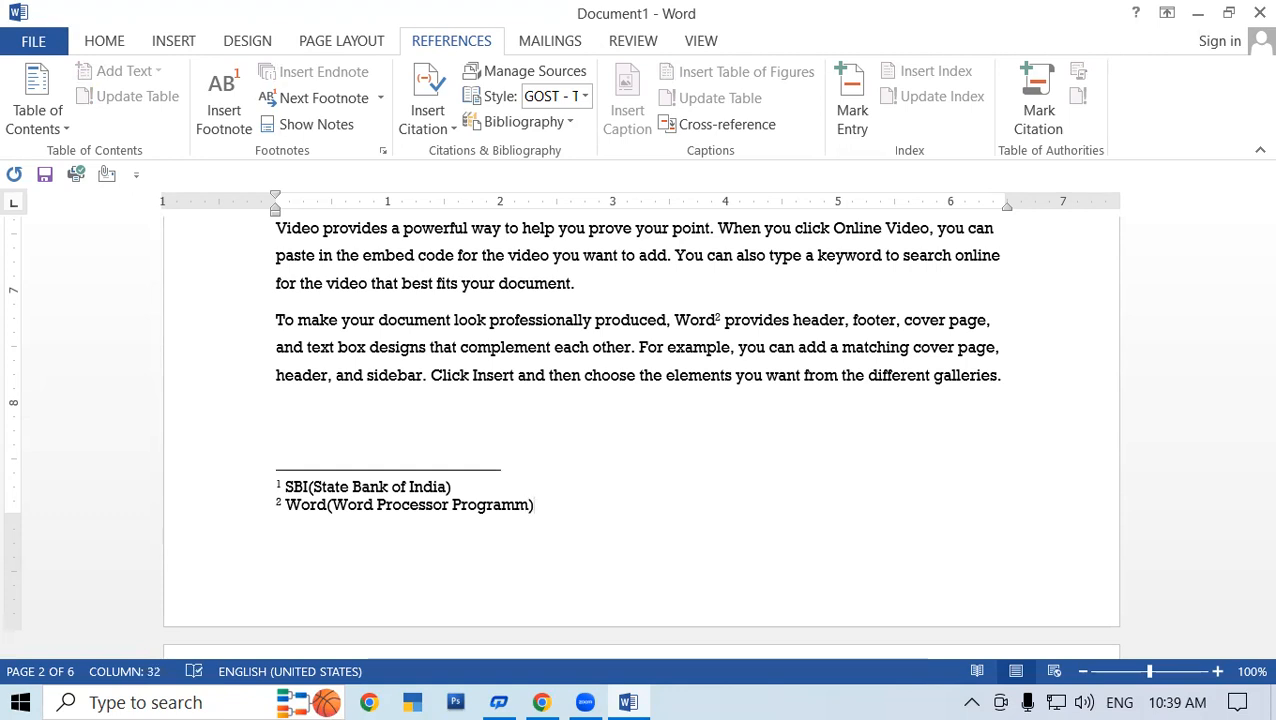
pyautogui.scroll(9, 603, 491)
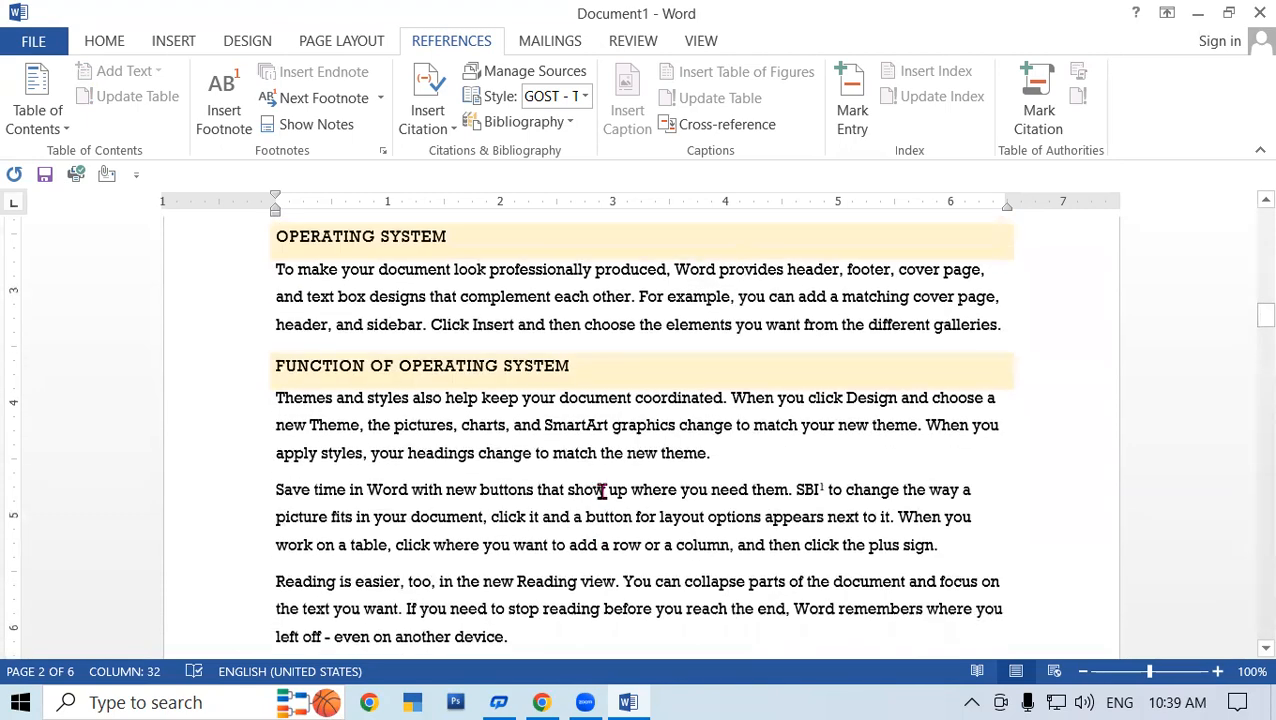
pyautogui.scroll(10, 605, 492)
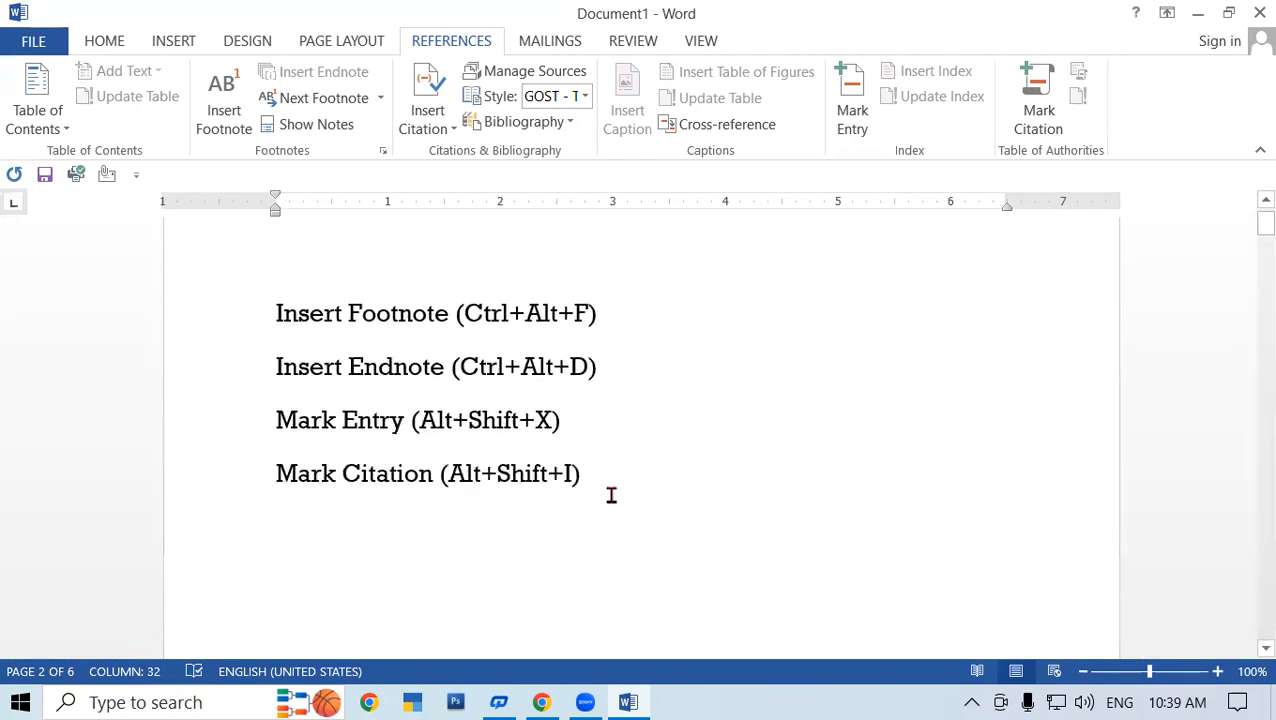
# - Use Show Notes to reach footnote 2 and correct 'Programm' to 'Program'
pyautogui.click(273, 360)
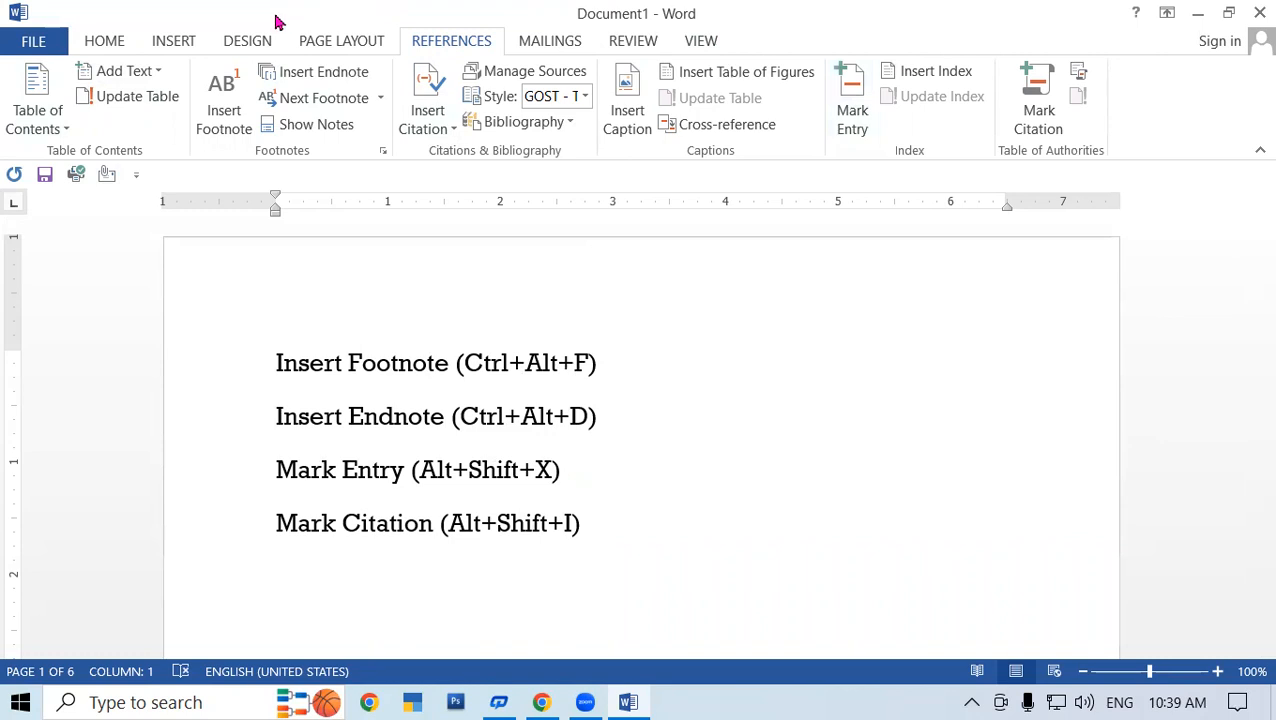
pyautogui.click(338, 130)
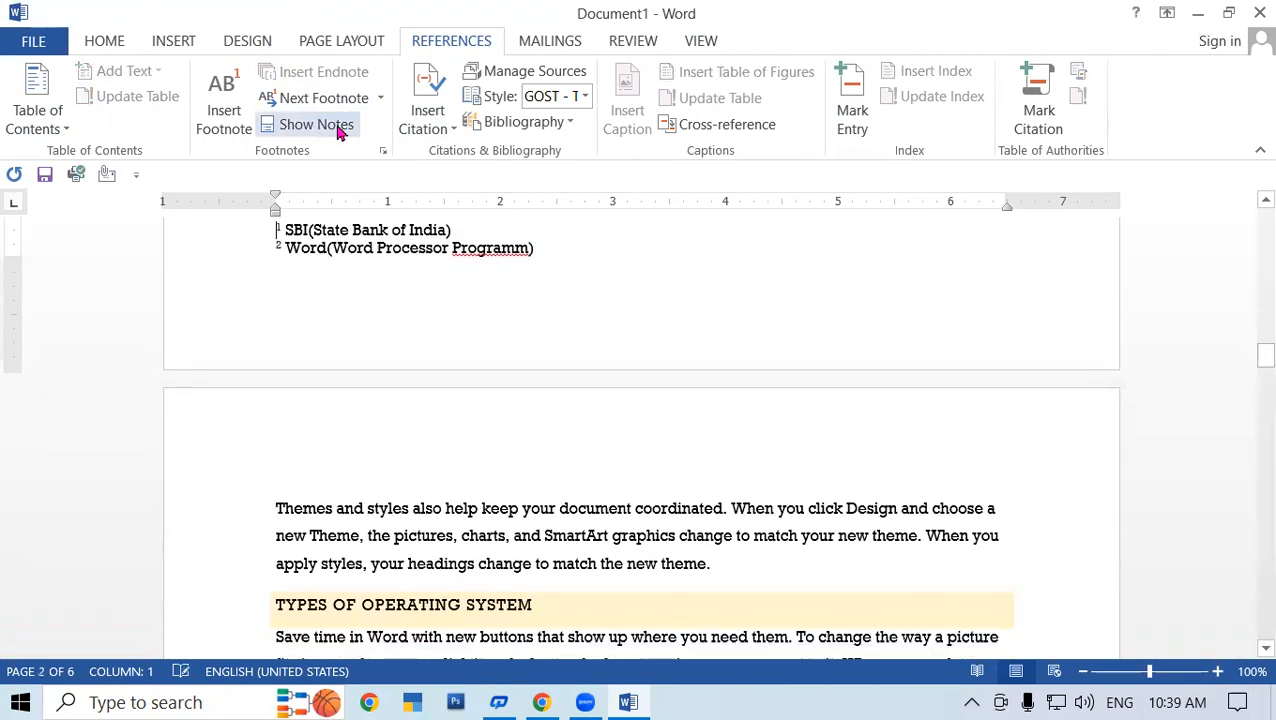
pyautogui.rightClick(516, 248)
pyautogui.click(600, 276)
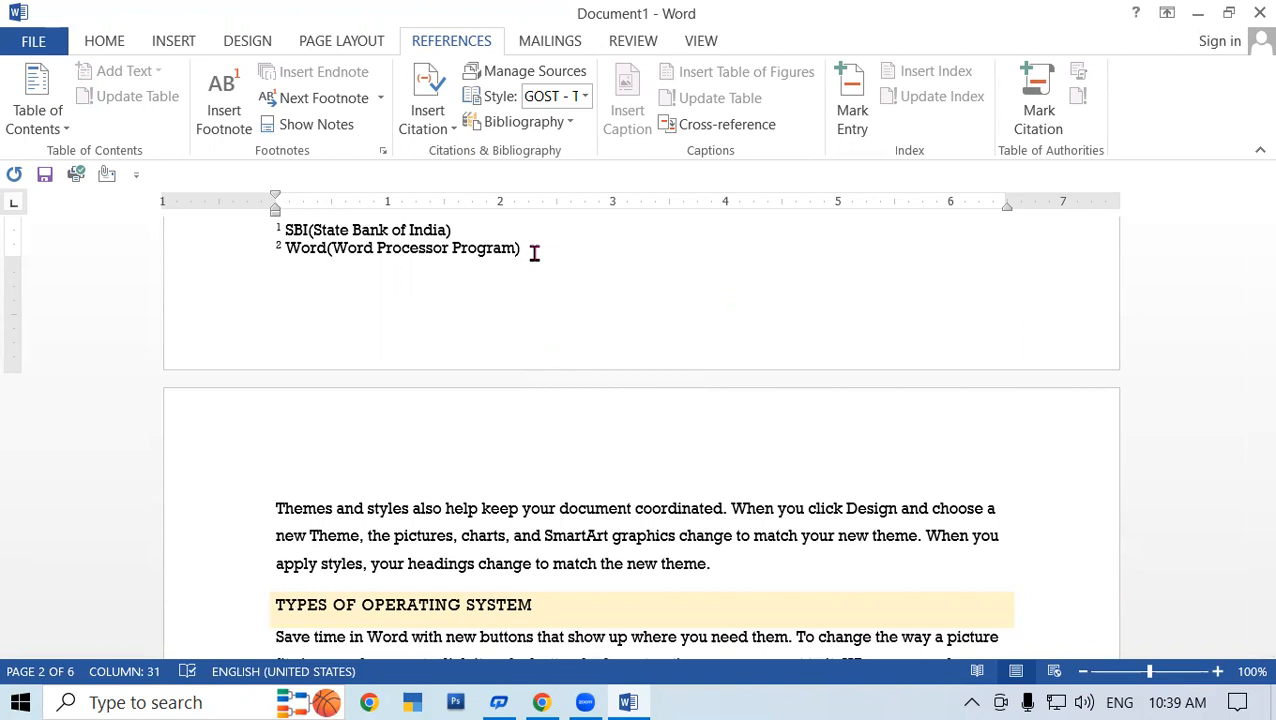
pyautogui.scroll(3, 567, 347)
pyautogui.scroll(-5, 575, 352)
pyautogui.scroll(-4, 575, 356)
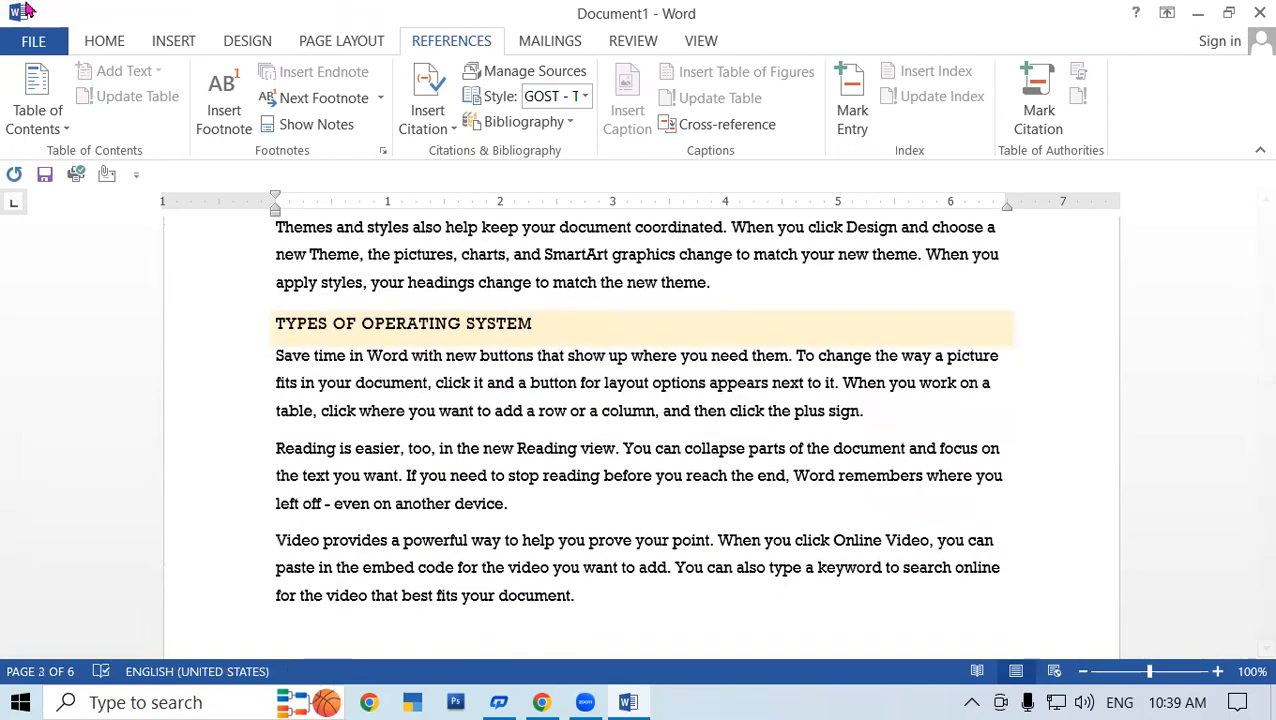
pyautogui.scroll(-2, 763, 453)
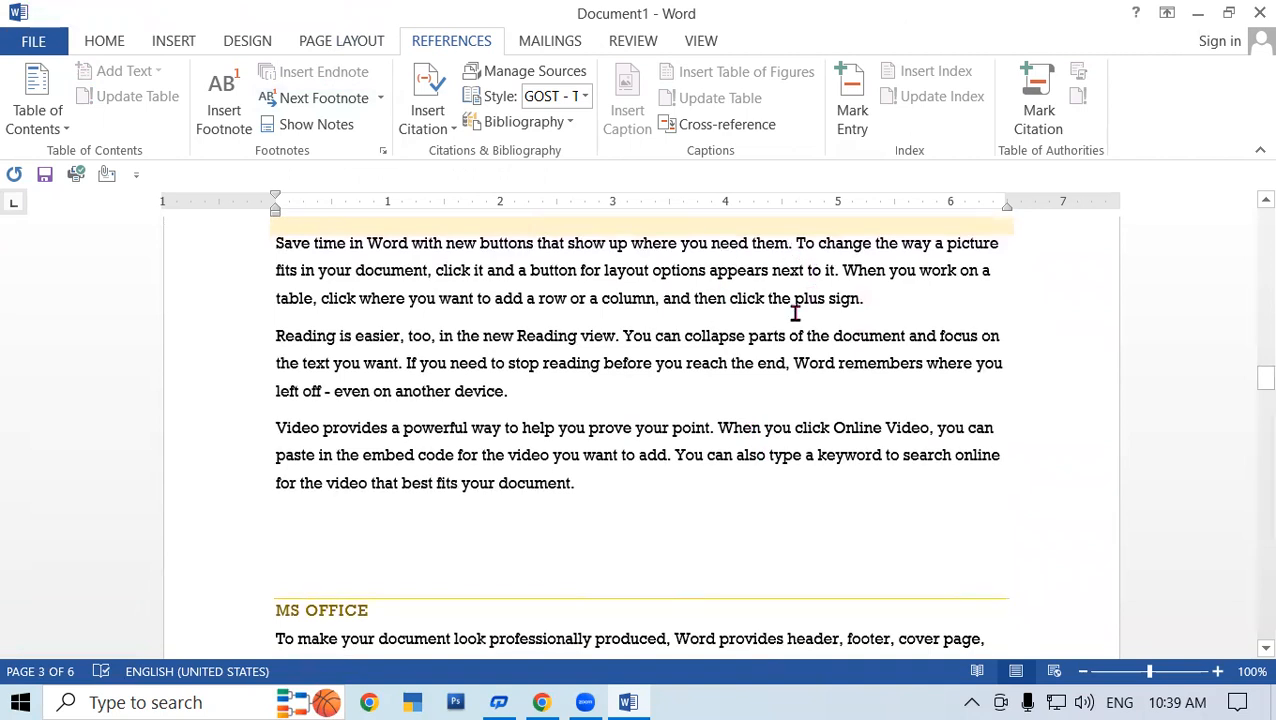
# - Type 'OS' after 'Reading view.' and select it
pyautogui.click(619, 337)
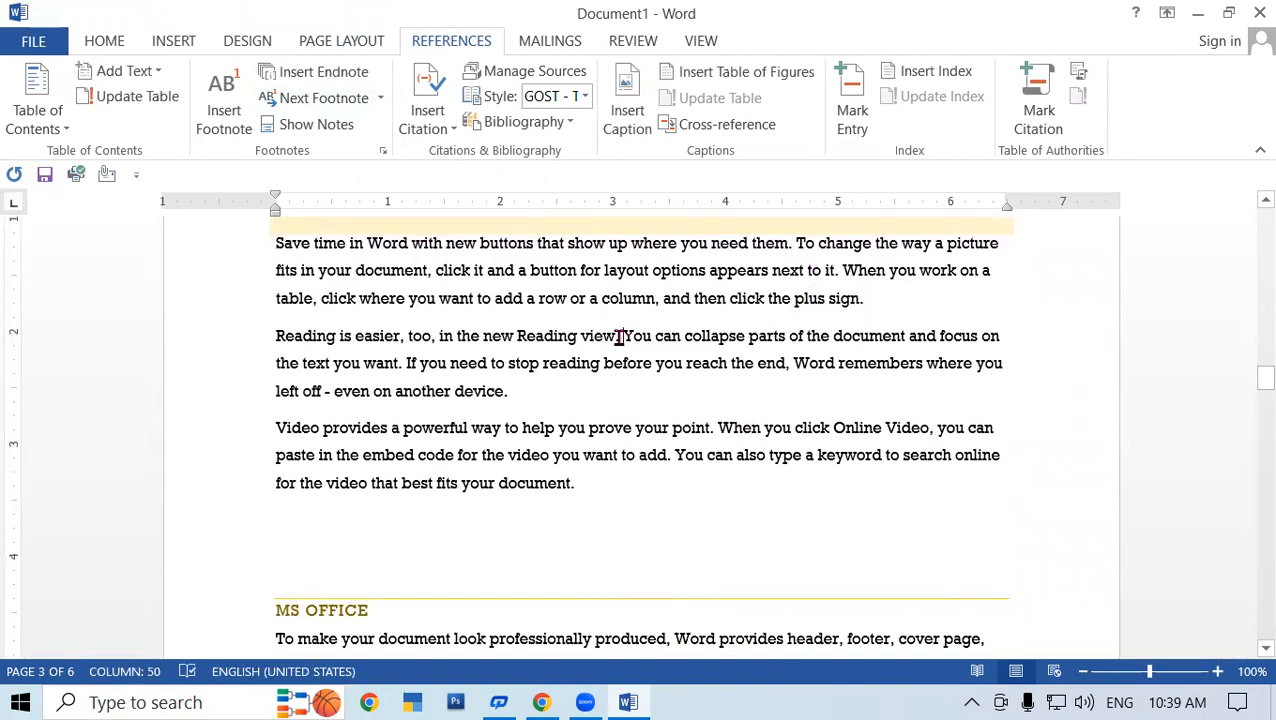
pyautogui.write('OS')
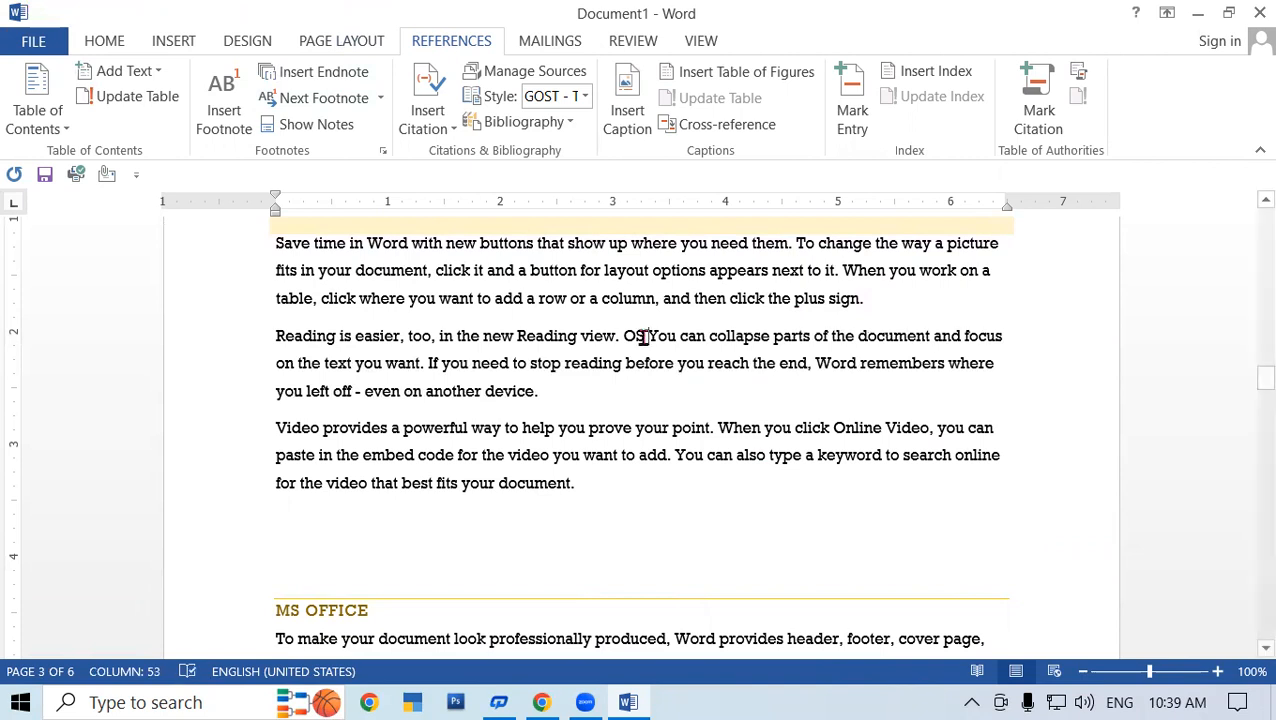
pyautogui.moveTo(648, 337); pyautogui.dragTo(622, 337)
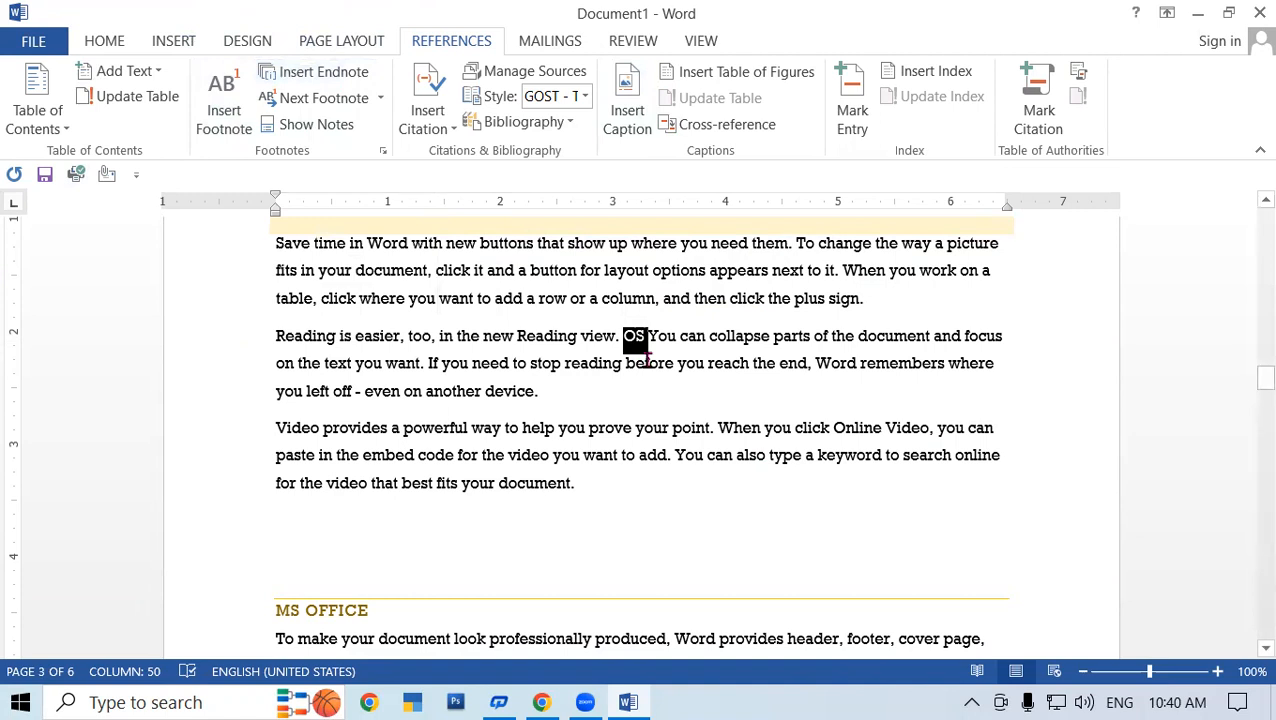
# - Insert an endnote on OS with Ctrl+Alt+D reading 'OS(Operating System)'
pyautogui.hotkey('ctrl', 'alt', 'd')
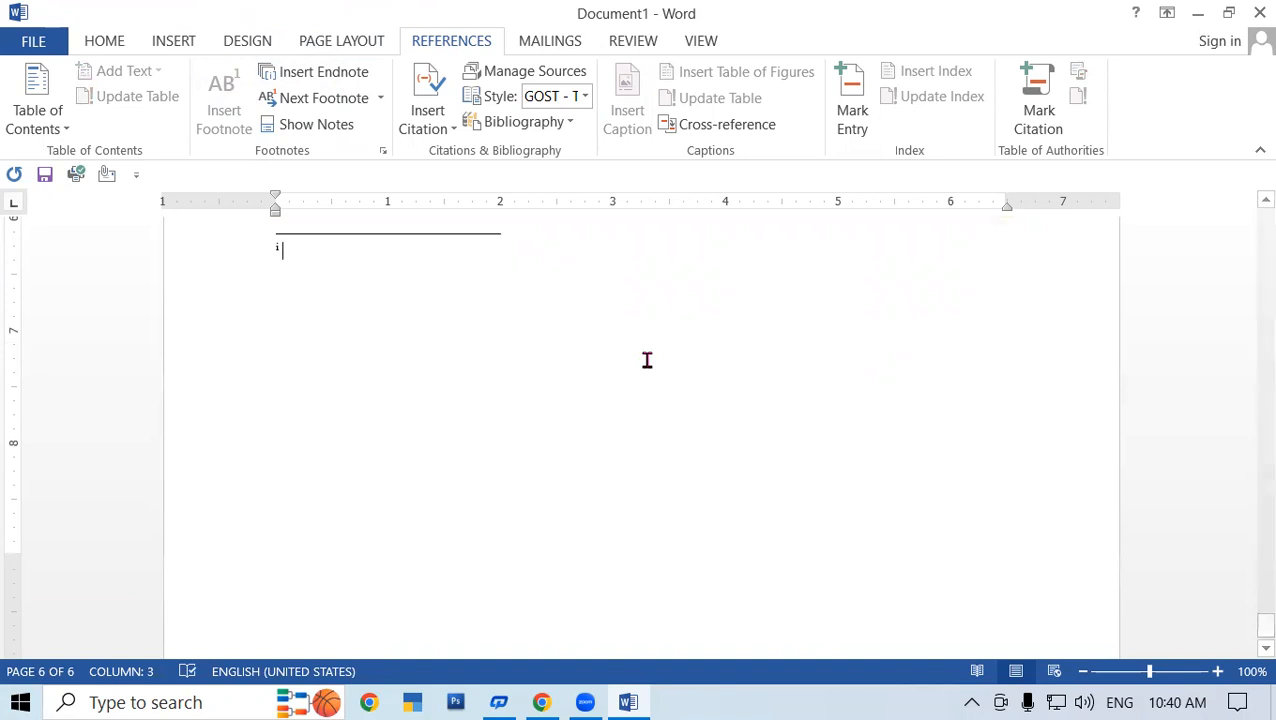
pyautogui.write('OS(')
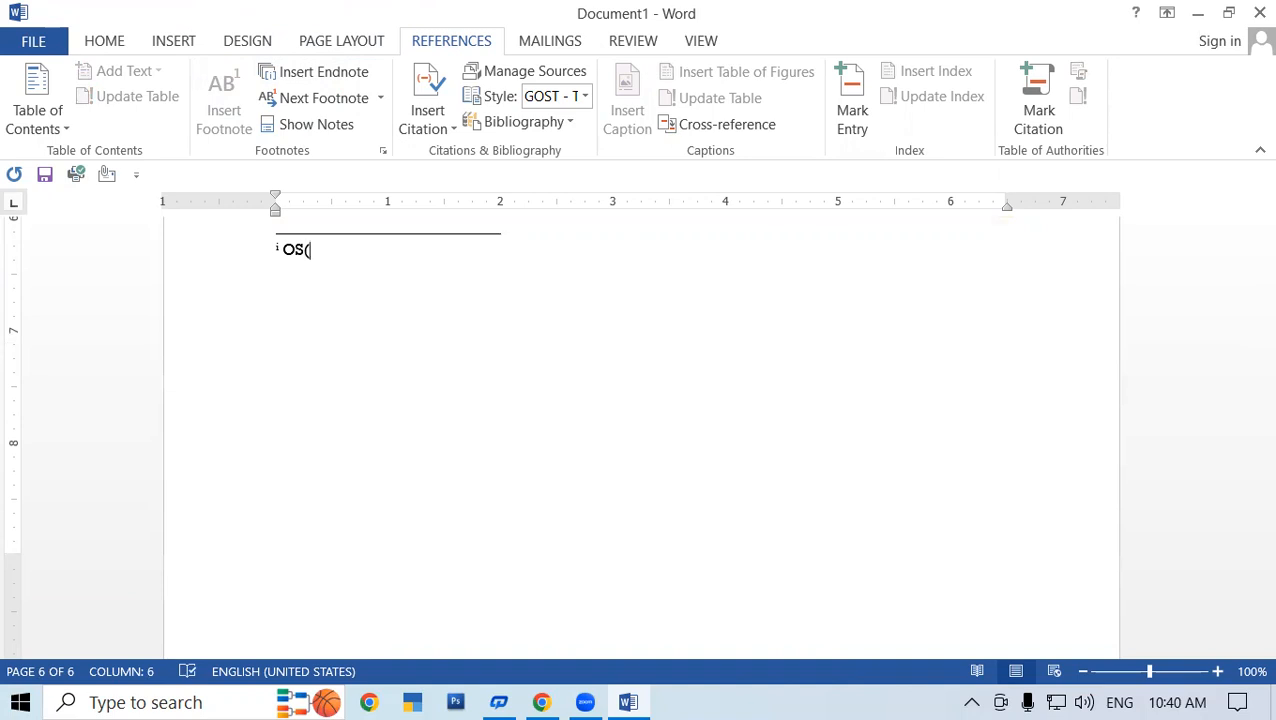
pyautogui.write('Operating SYS')
pyautogui.press('BackSpace')
pyautogui.press('BackSpace')
pyautogui.write('ystem')
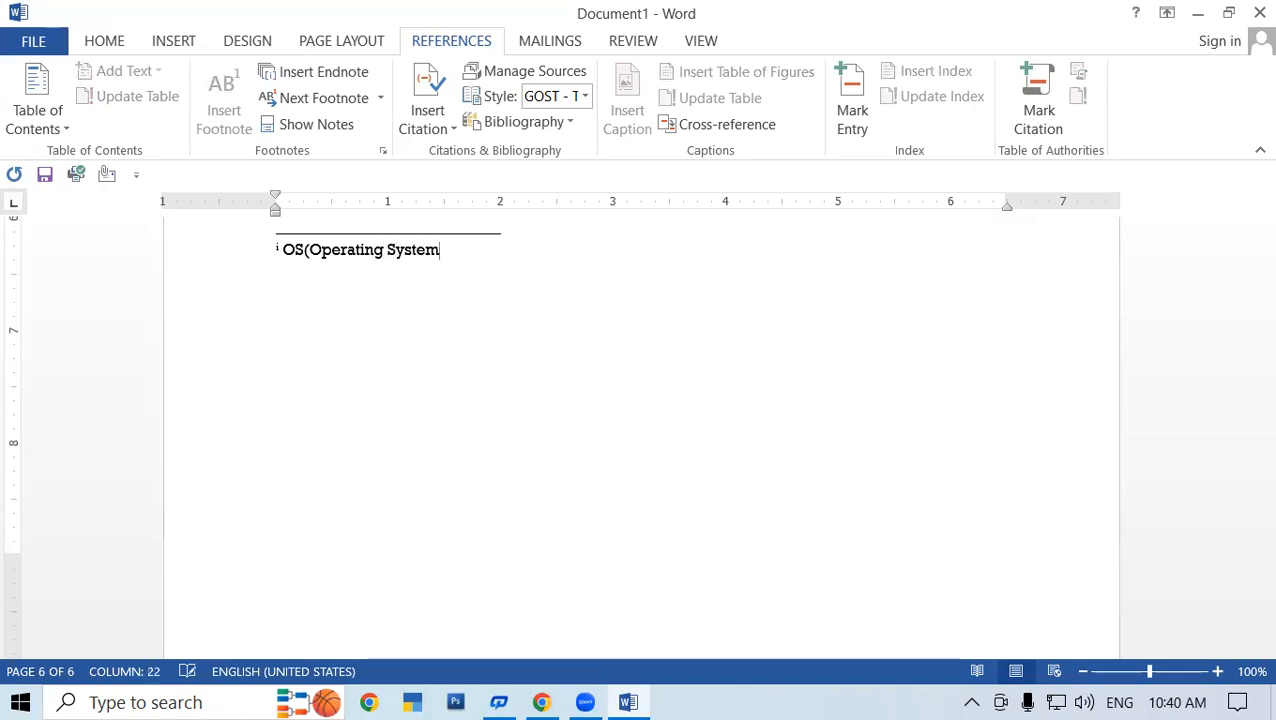
pyautogui.write(')')
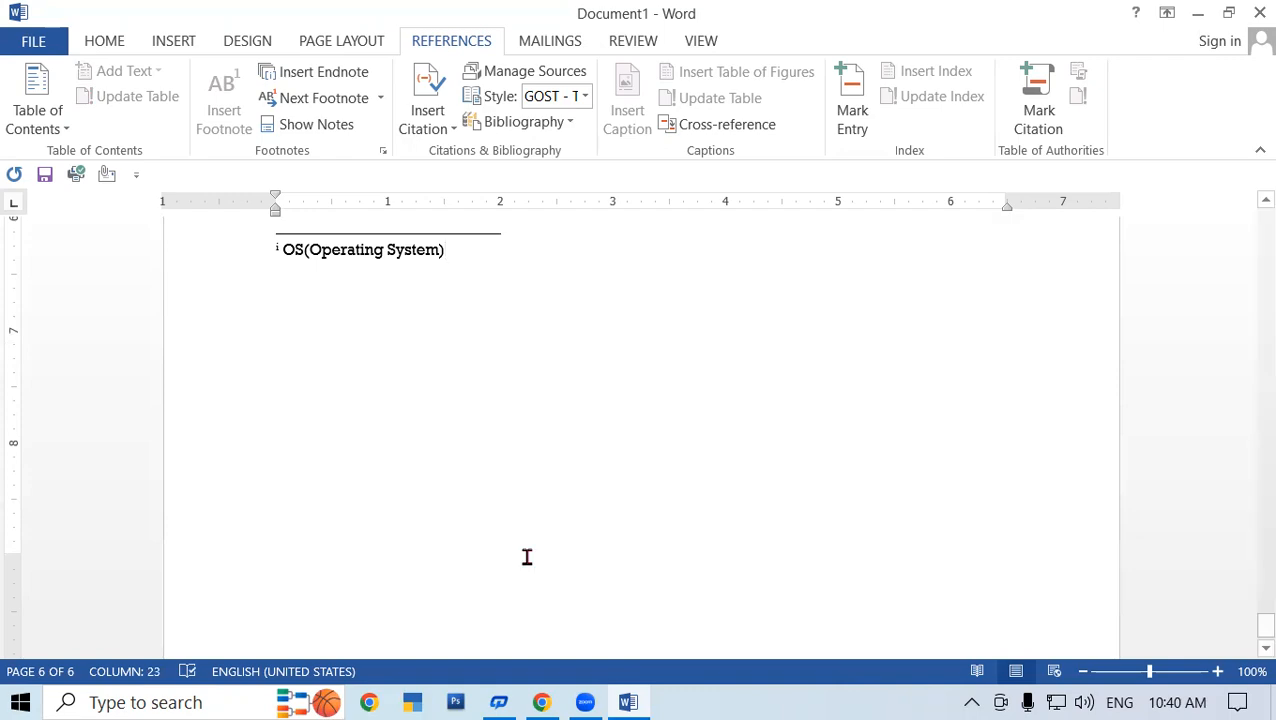
pyautogui.scroll(15, 419, 330)
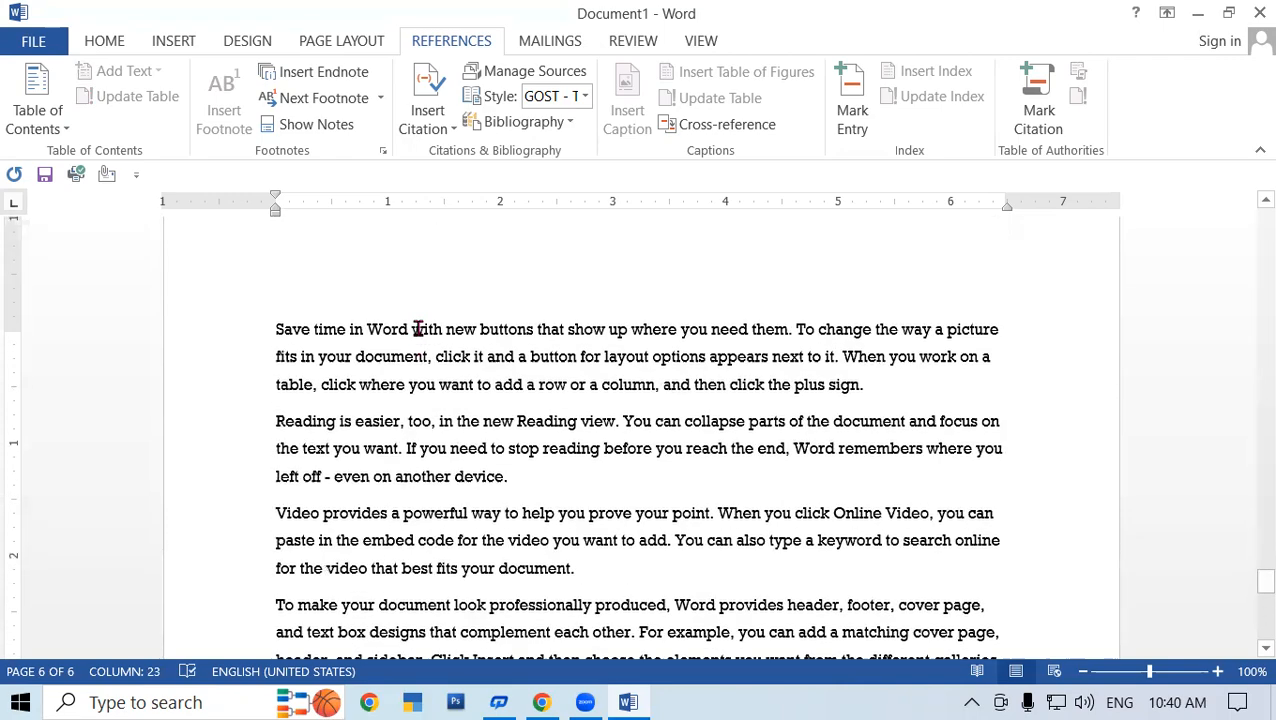
# - Use Show Notes to jump to the endnote area, where endnote i defines OS on page 6
pyautogui.moveTo(1254, 556); pyautogui.dragTo(1247, 168)
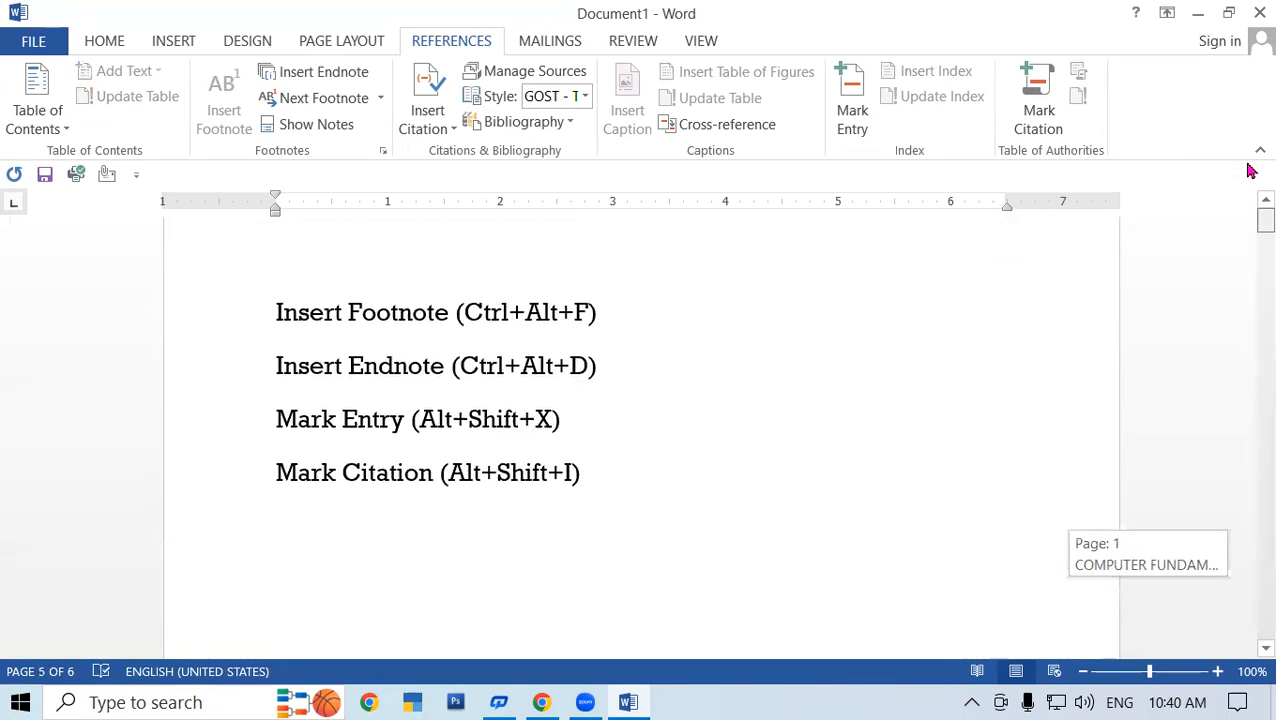
pyautogui.scroll(-2, 584, 356)
pyautogui.click(610, 356)
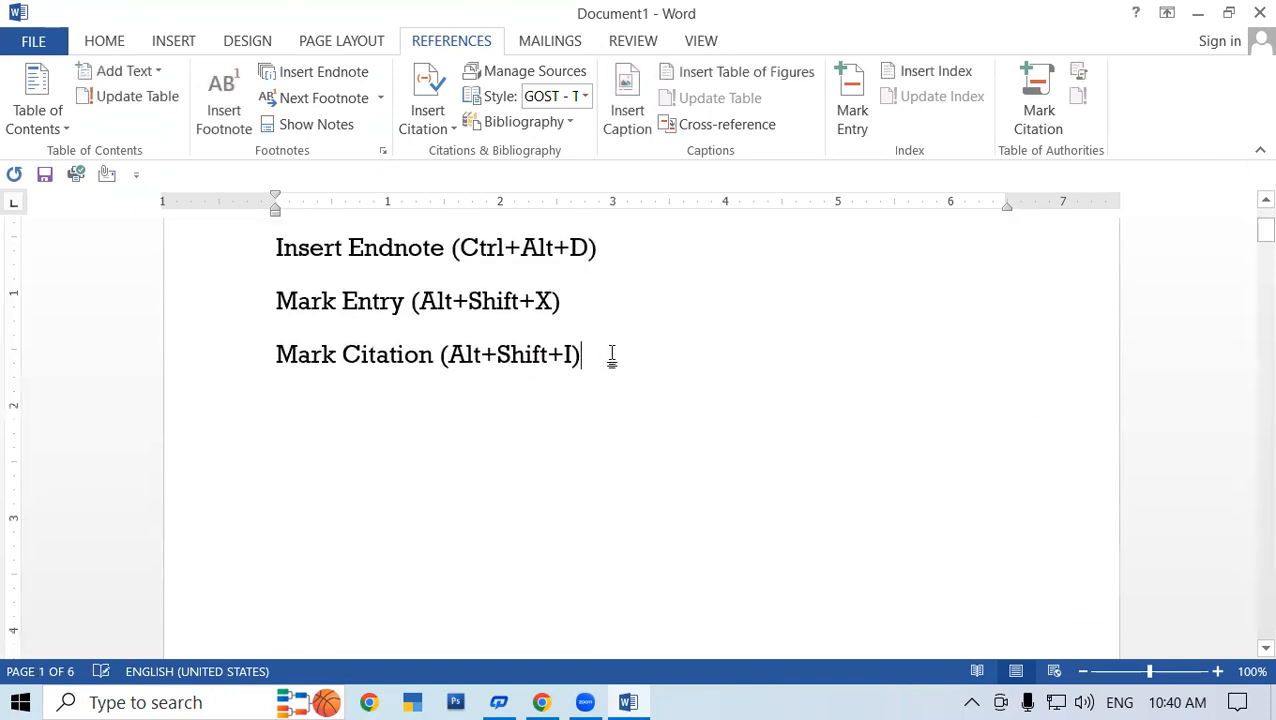
pyautogui.click(330, 127)
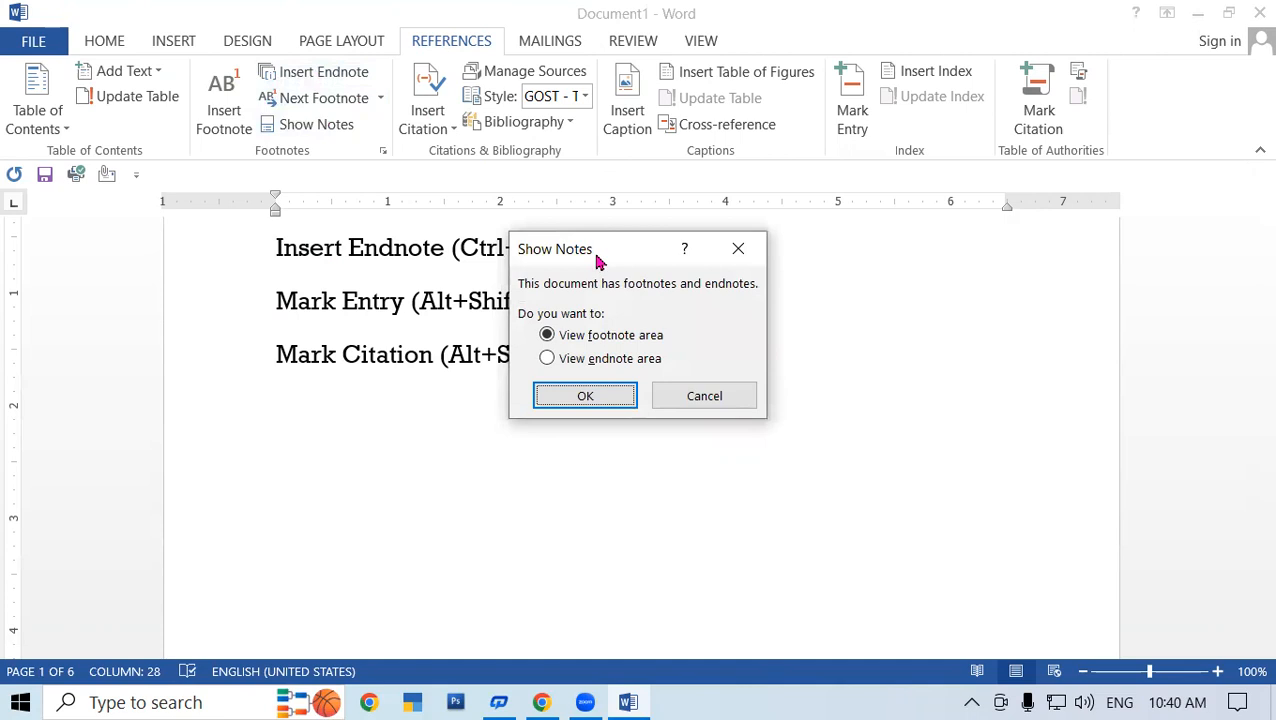
pyautogui.moveTo(603, 258); pyautogui.dragTo(595, 130)
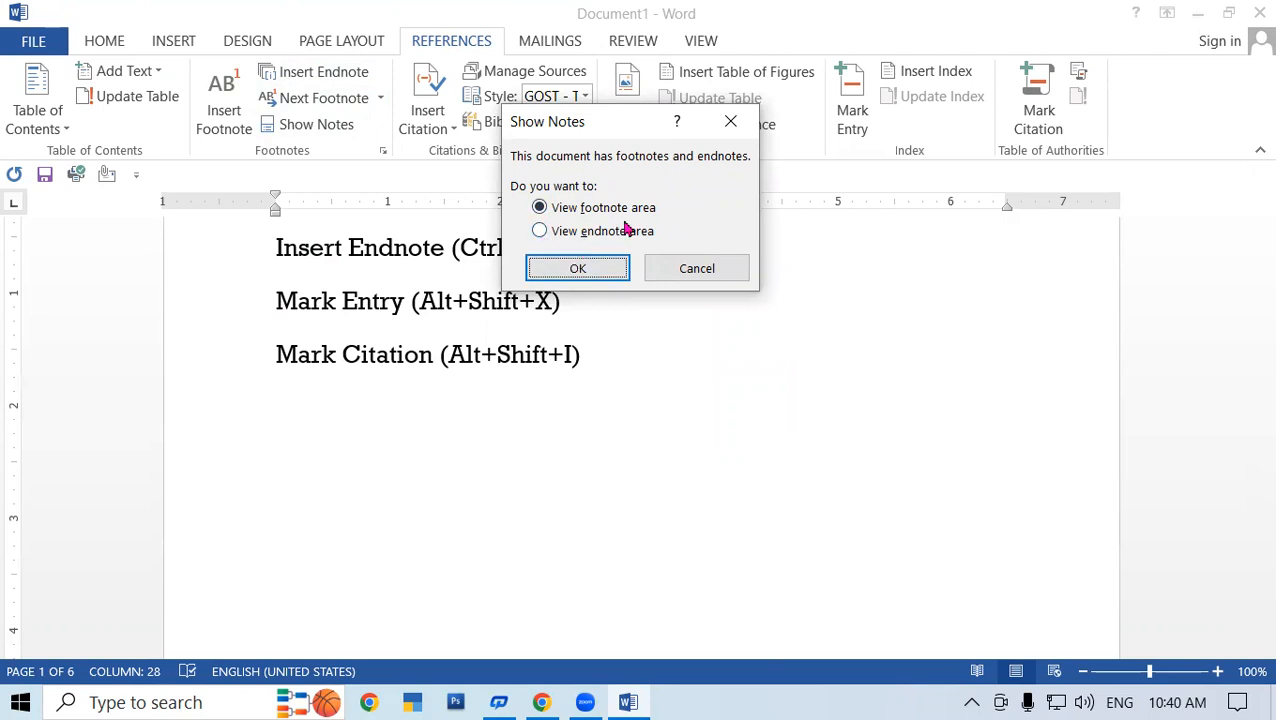
pyautogui.click(541, 233)
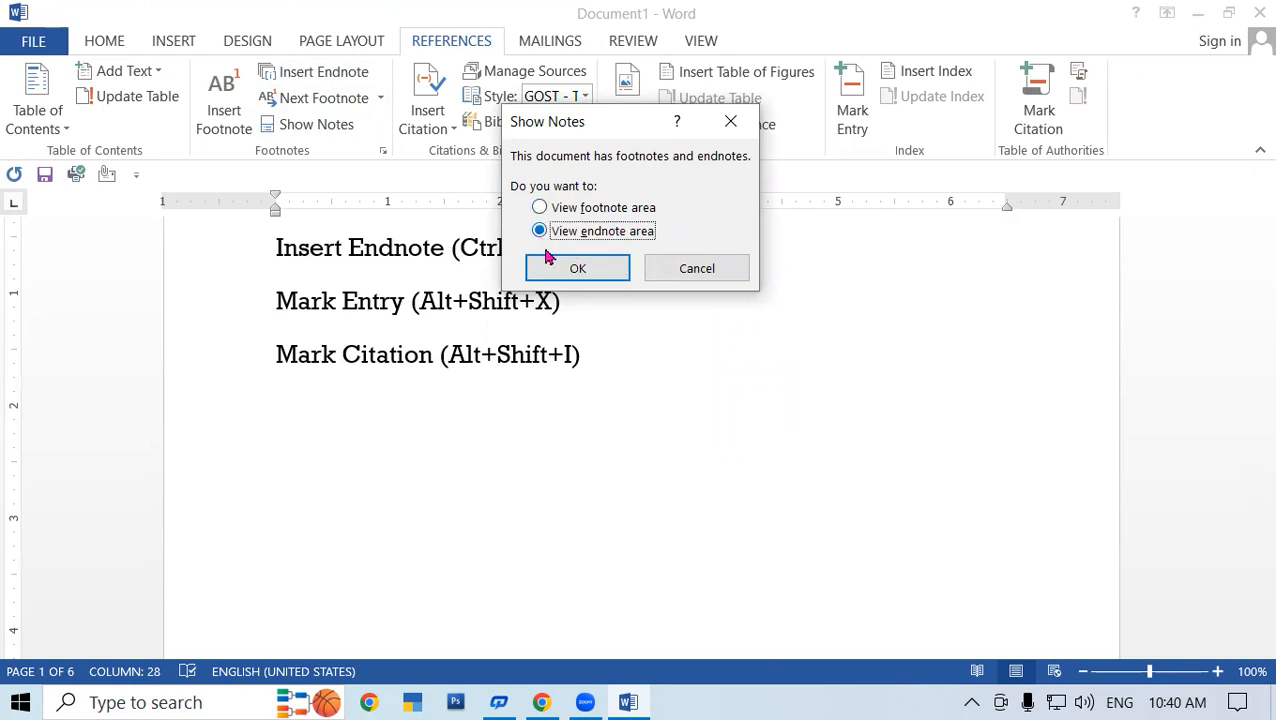
pyautogui.click(566, 268)
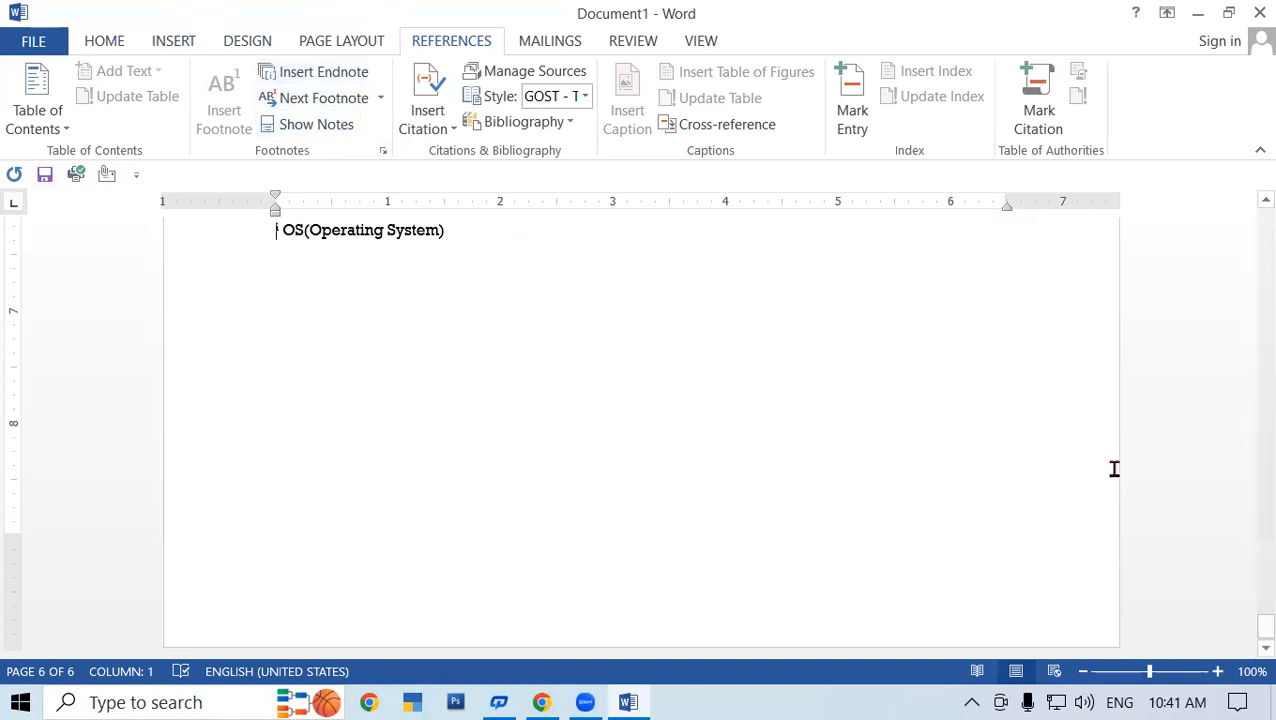
# - From the document start, step forward twice with Next Footnote to the Word footnote on page 2
pyautogui.scroll(4, 550, 408)
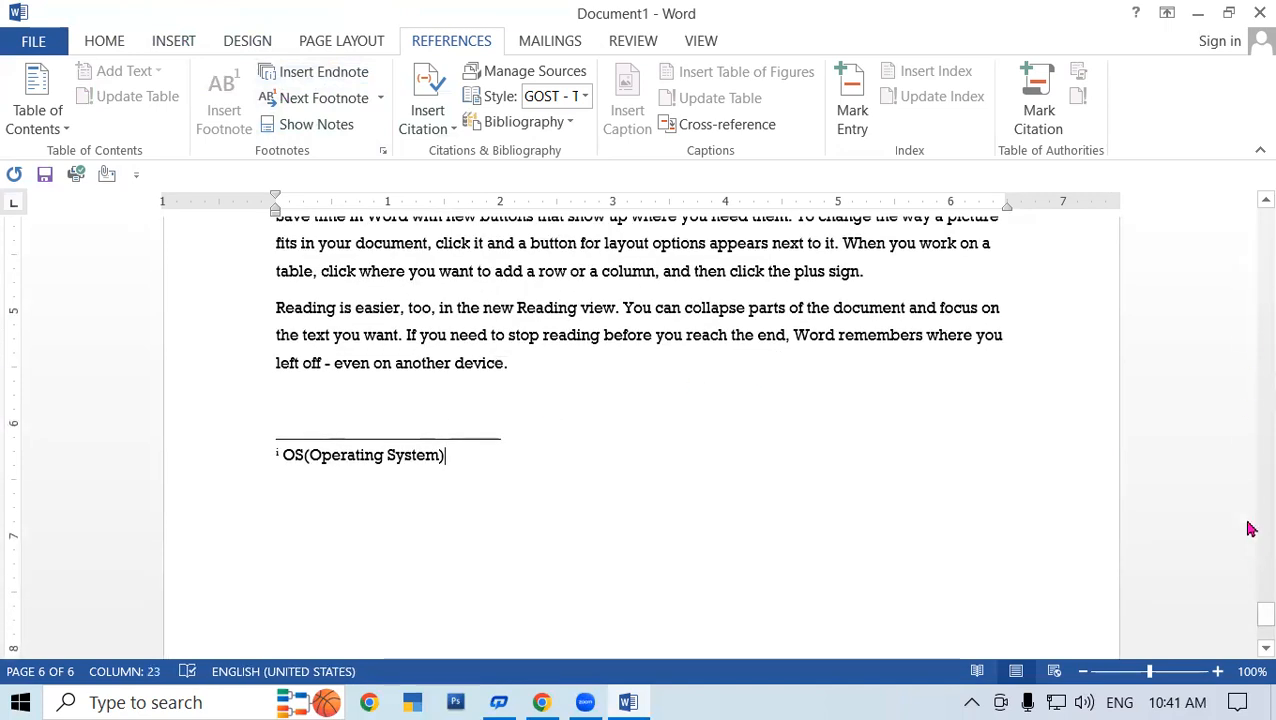
pyautogui.moveTo(1250, 617); pyautogui.dragTo(1250, 233)
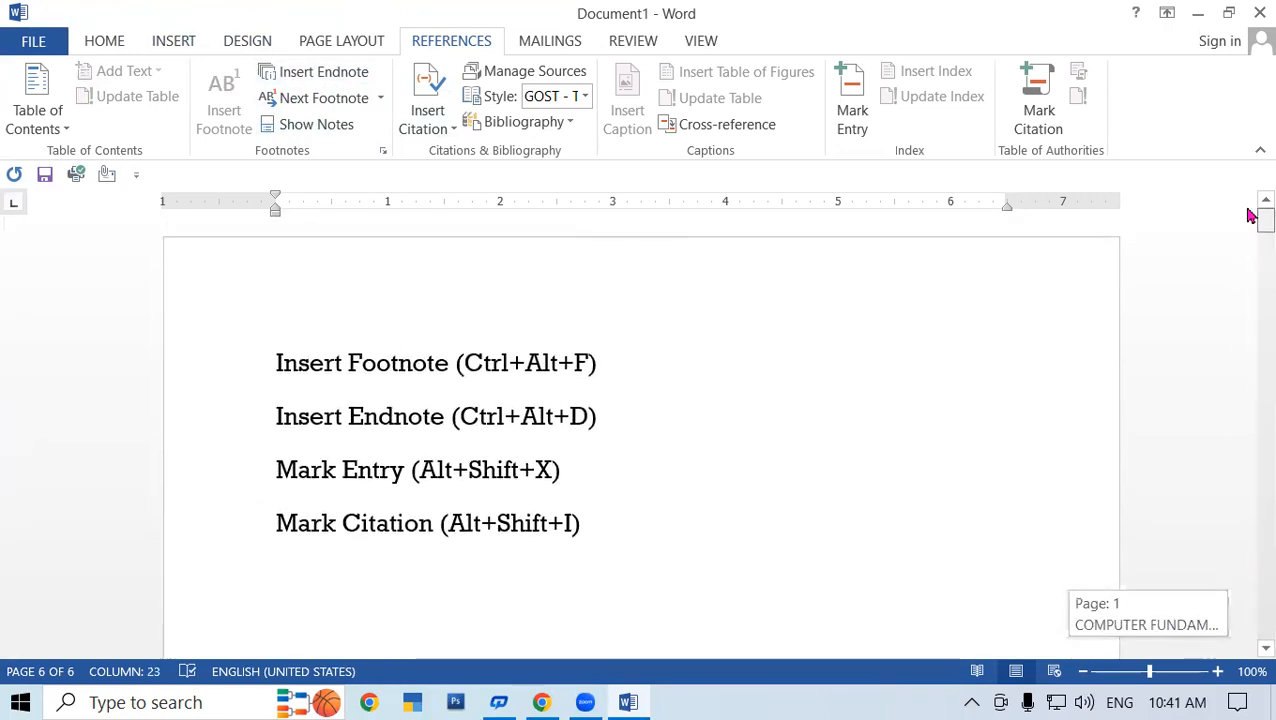
pyautogui.click(271, 314)
pyautogui.click(274, 310)
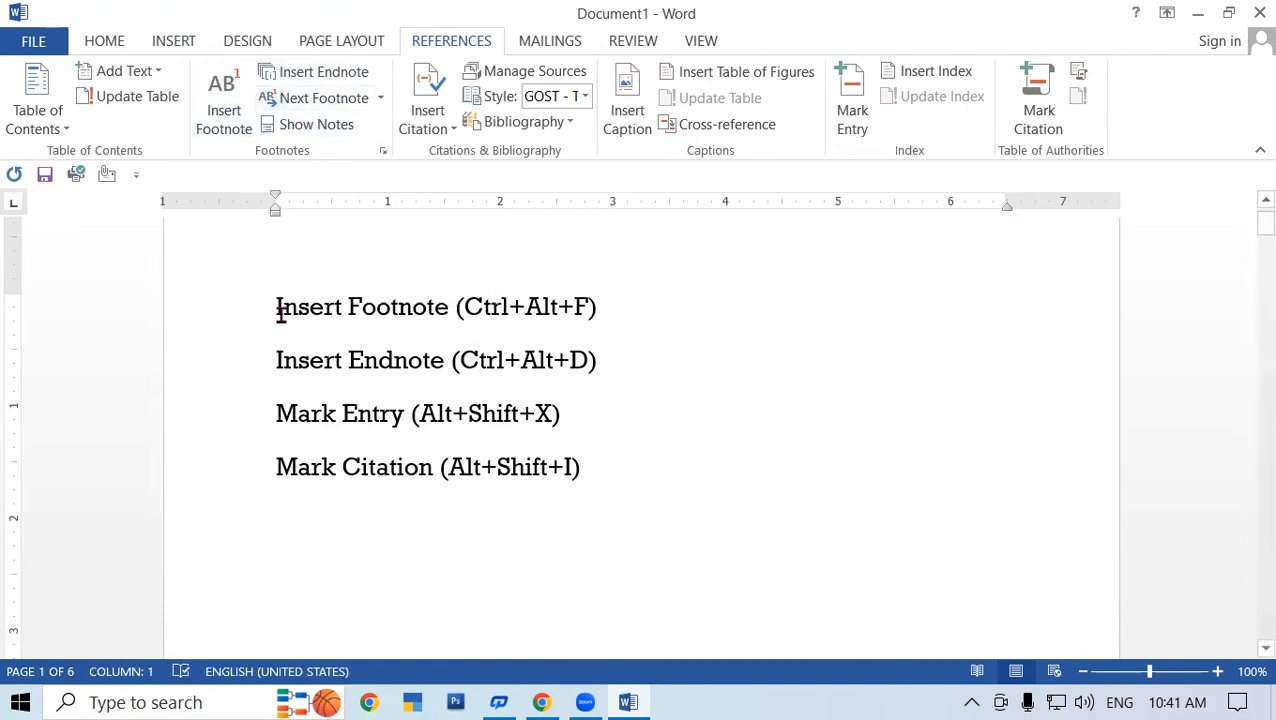
pyautogui.click(302, 98)
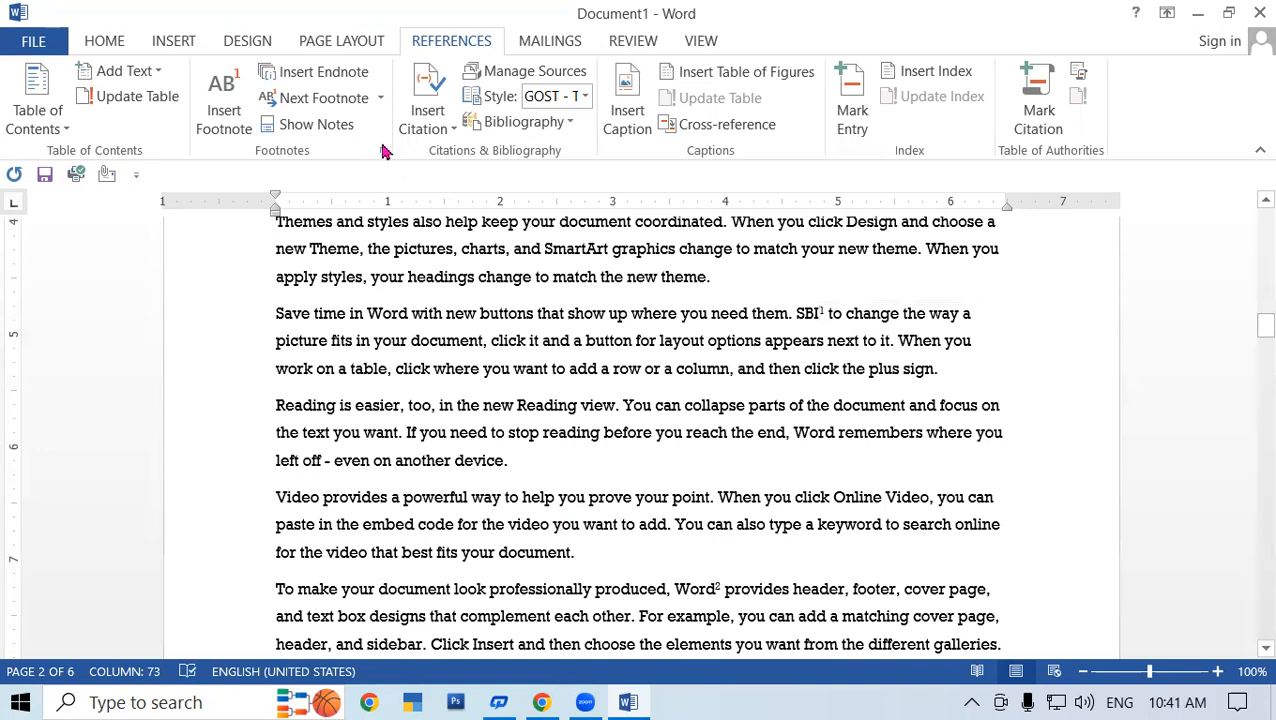
pyautogui.click(313, 98)
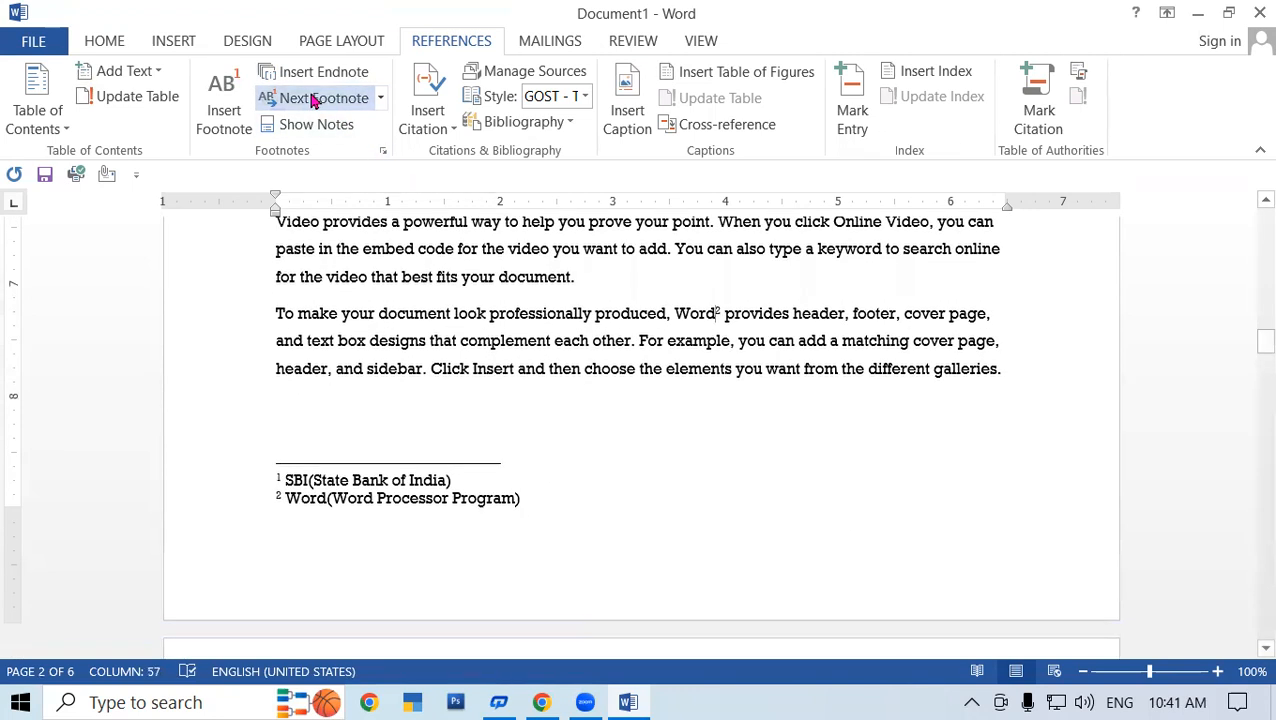
pyautogui.moveTo(717, 320)
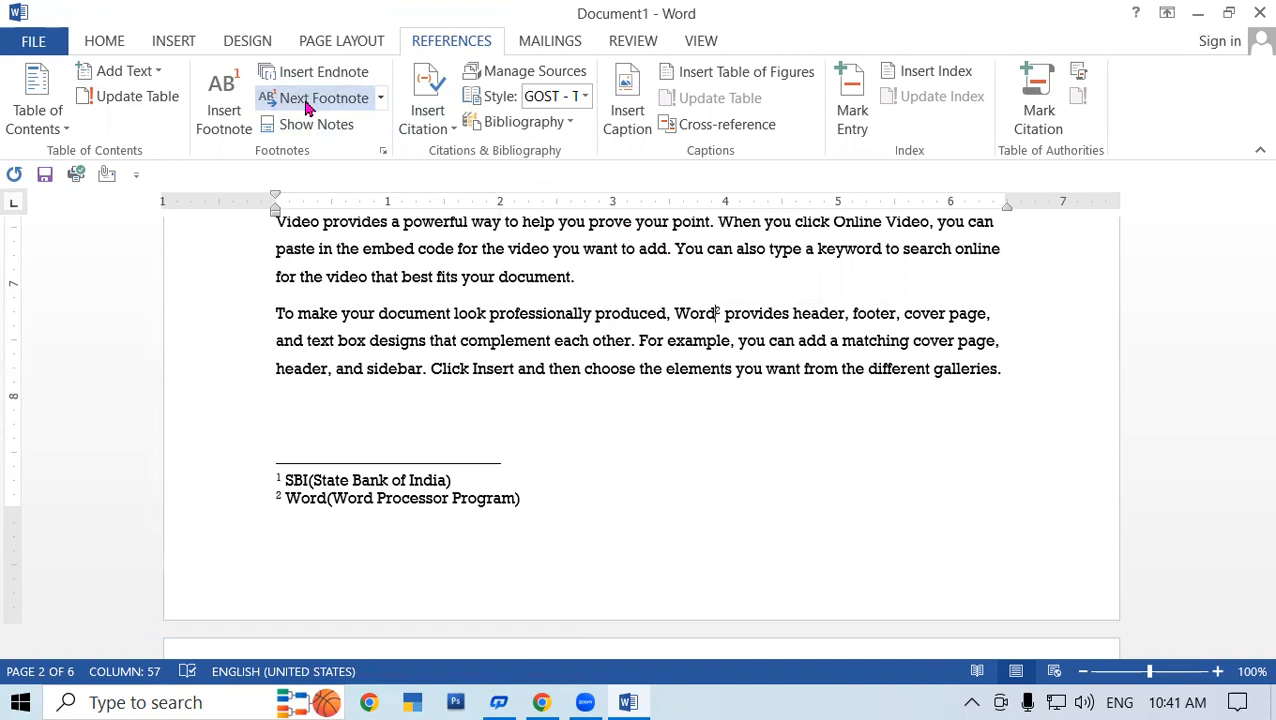
# - Go back to the previous footnote using the note navigation dropdown
pyautogui.click(380, 98)
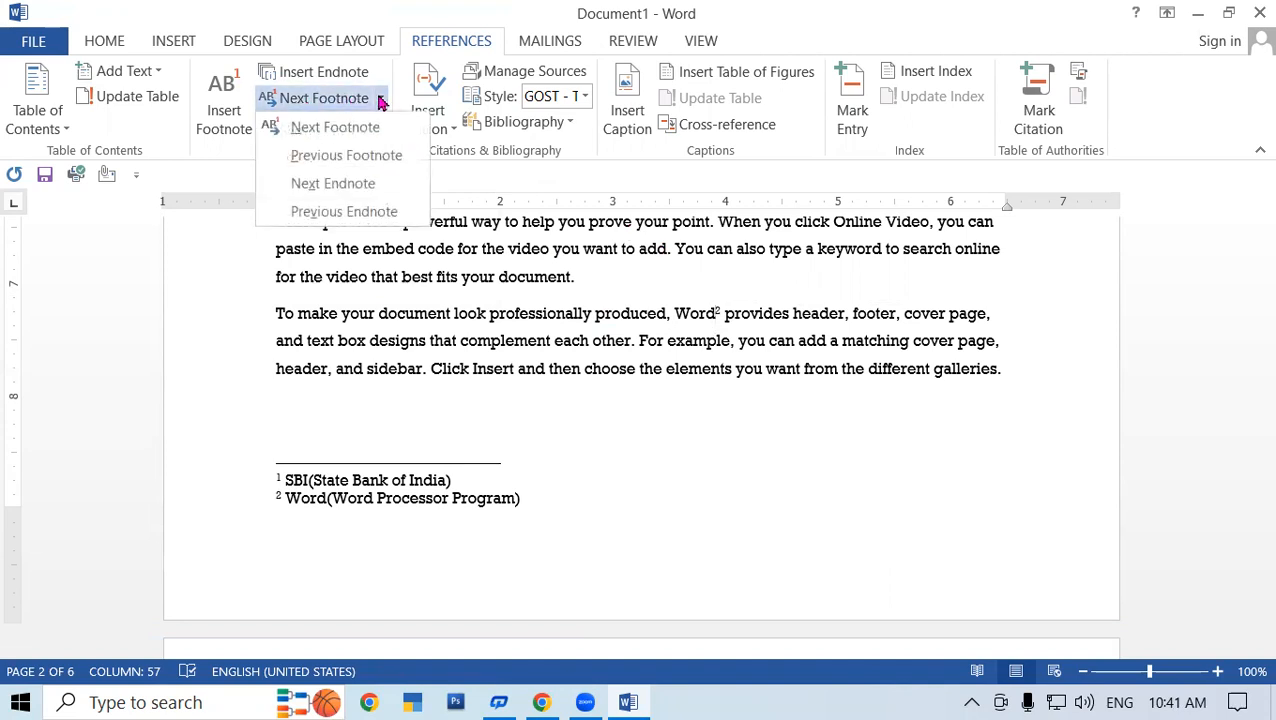
pyautogui.click(355, 158)
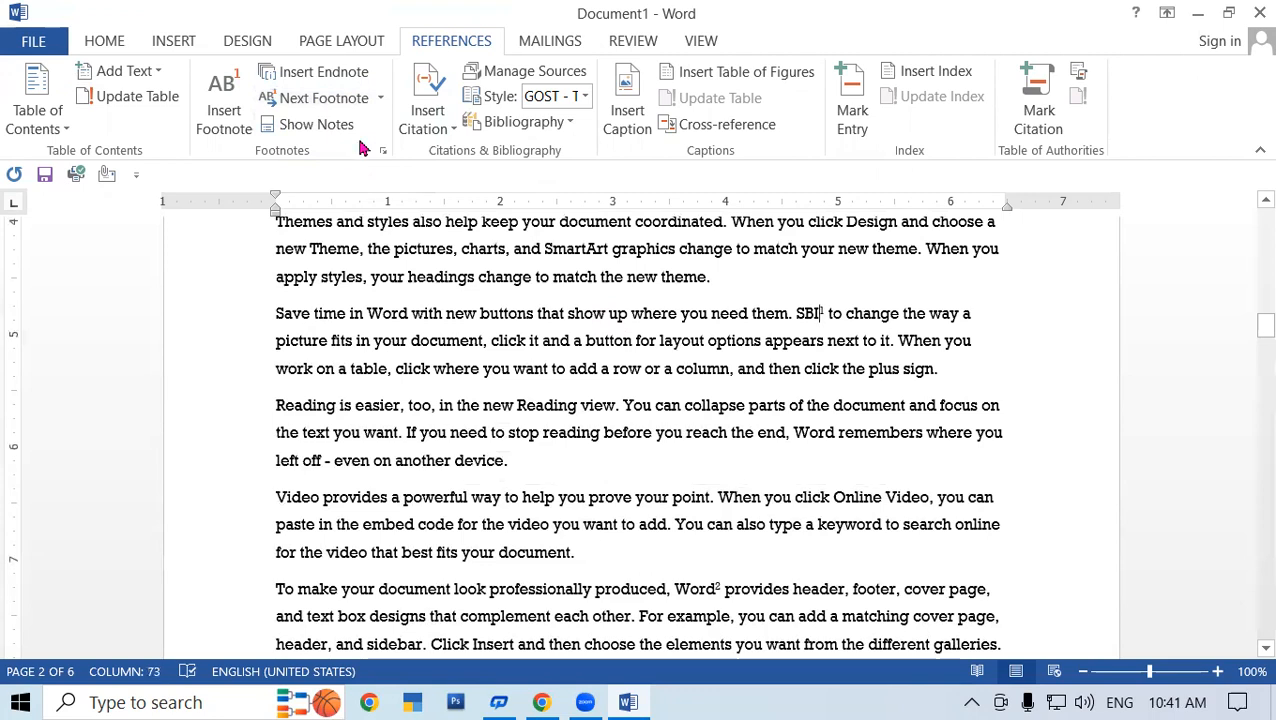
pyautogui.click(380, 98)
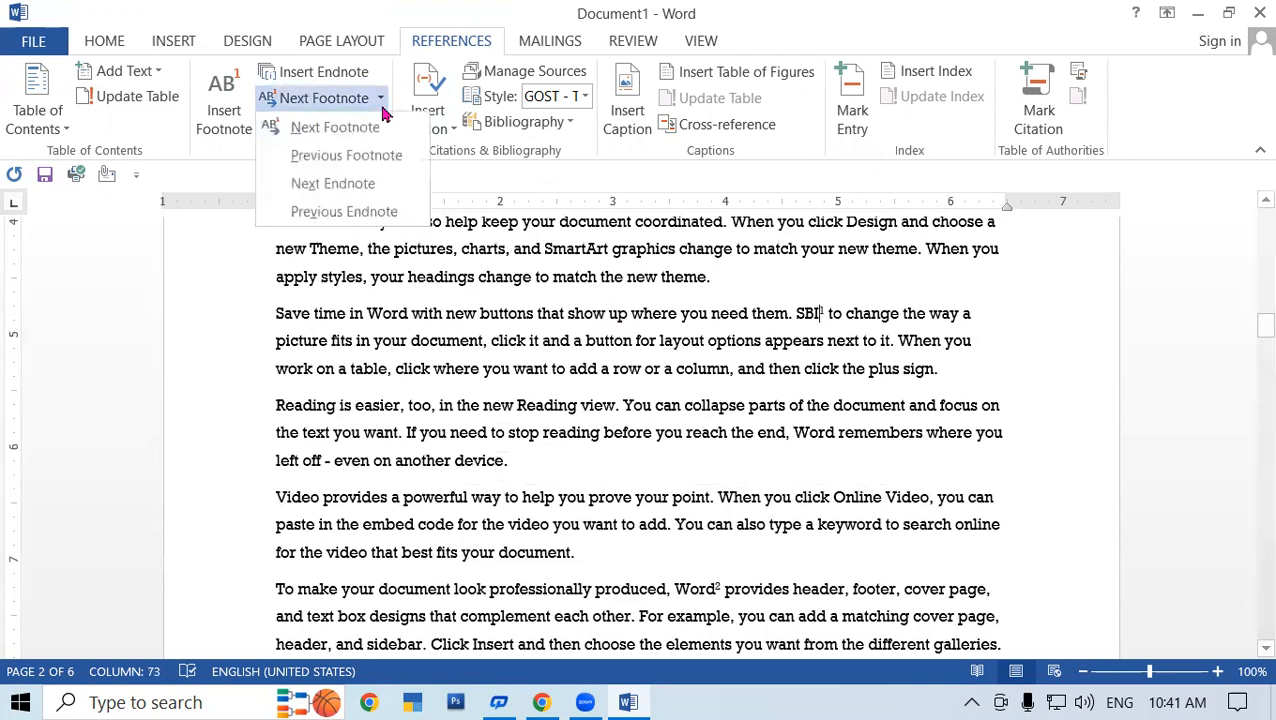
pyautogui.click(355, 155)
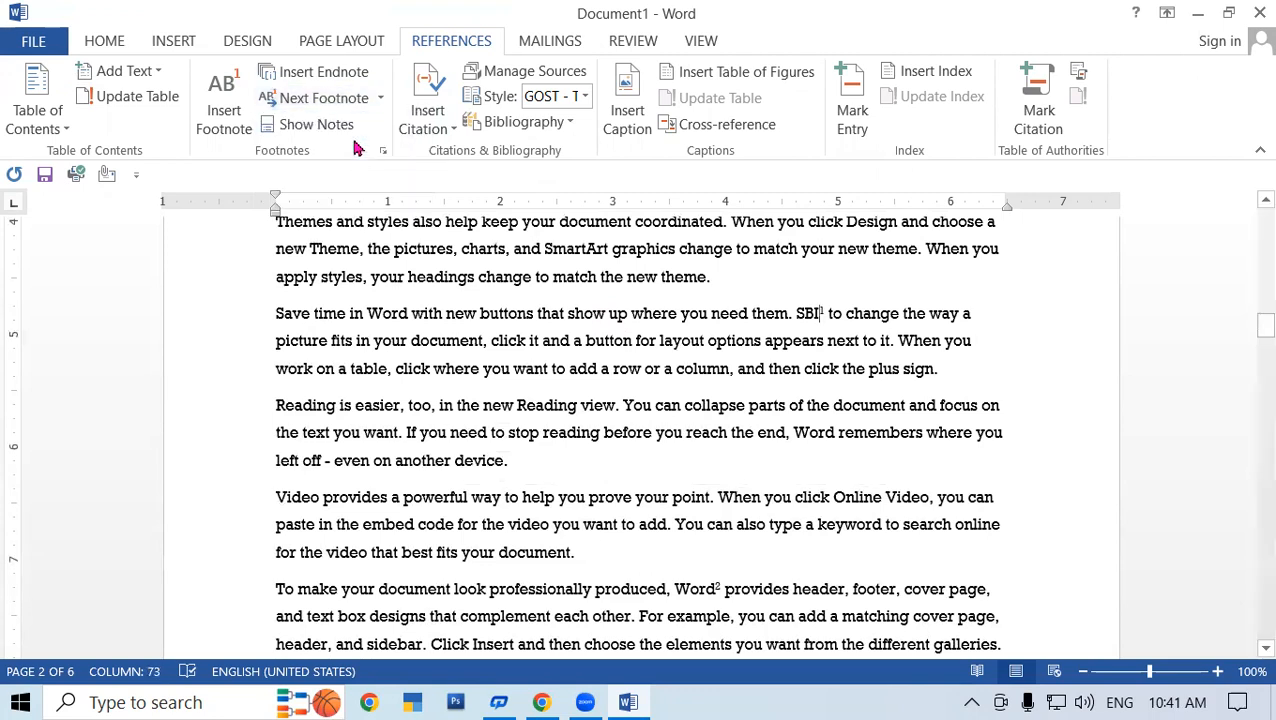
# - Jump to the next endnote reference, following OS on page 3
pyautogui.click(380, 98)
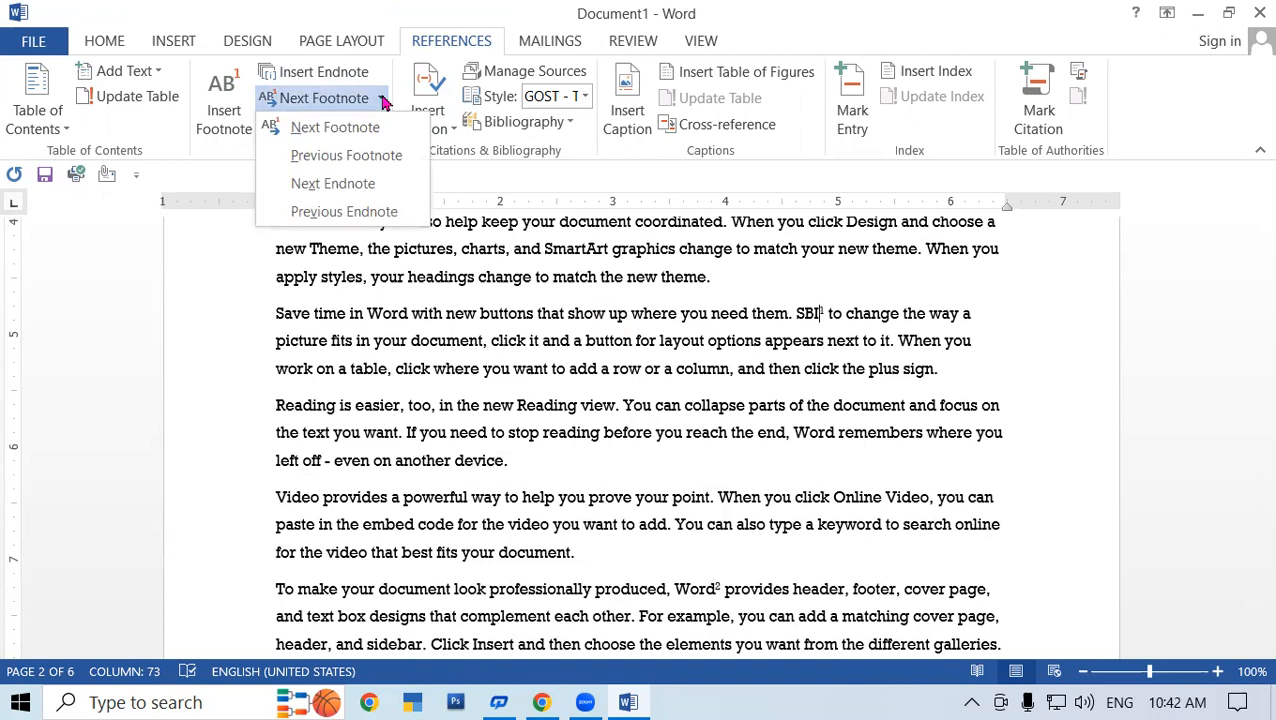
pyautogui.click(340, 184)
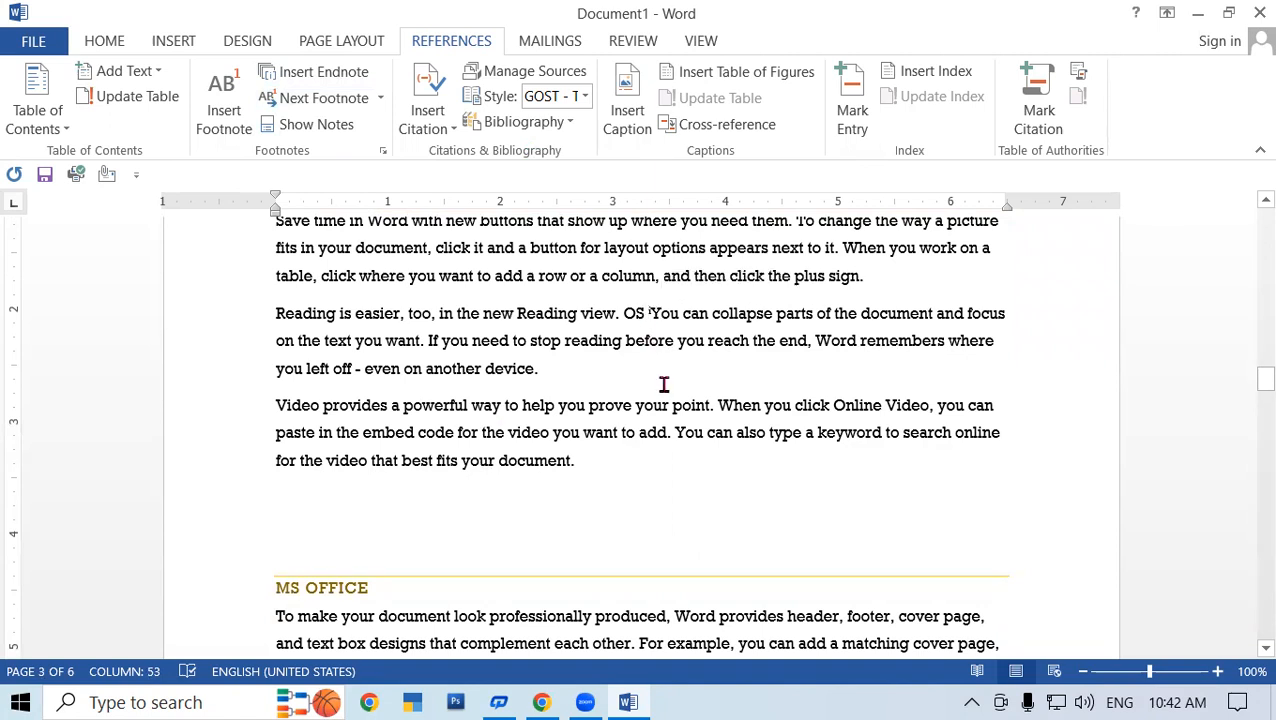
pyautogui.click(380, 98)
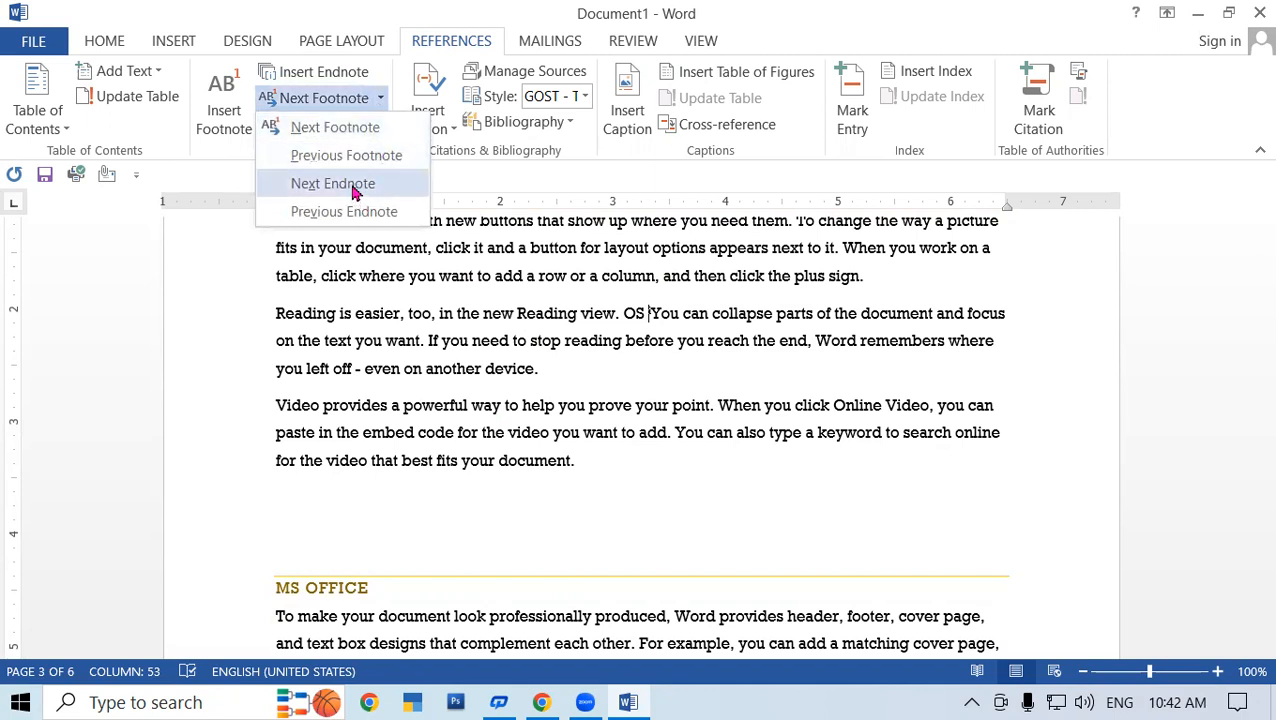
pyautogui.click(352, 190)
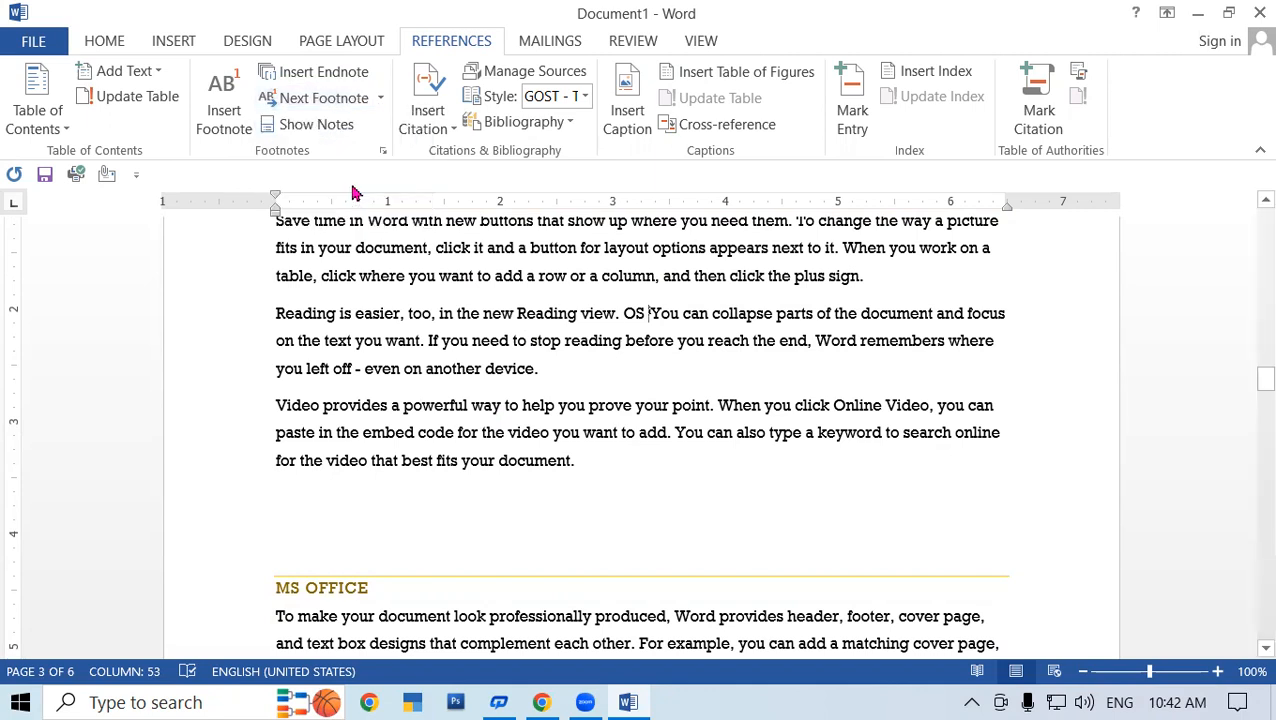
# - Place the caret in the body text after 'another device.' and then 'best fits your document.'
pyautogui.click(380, 98)
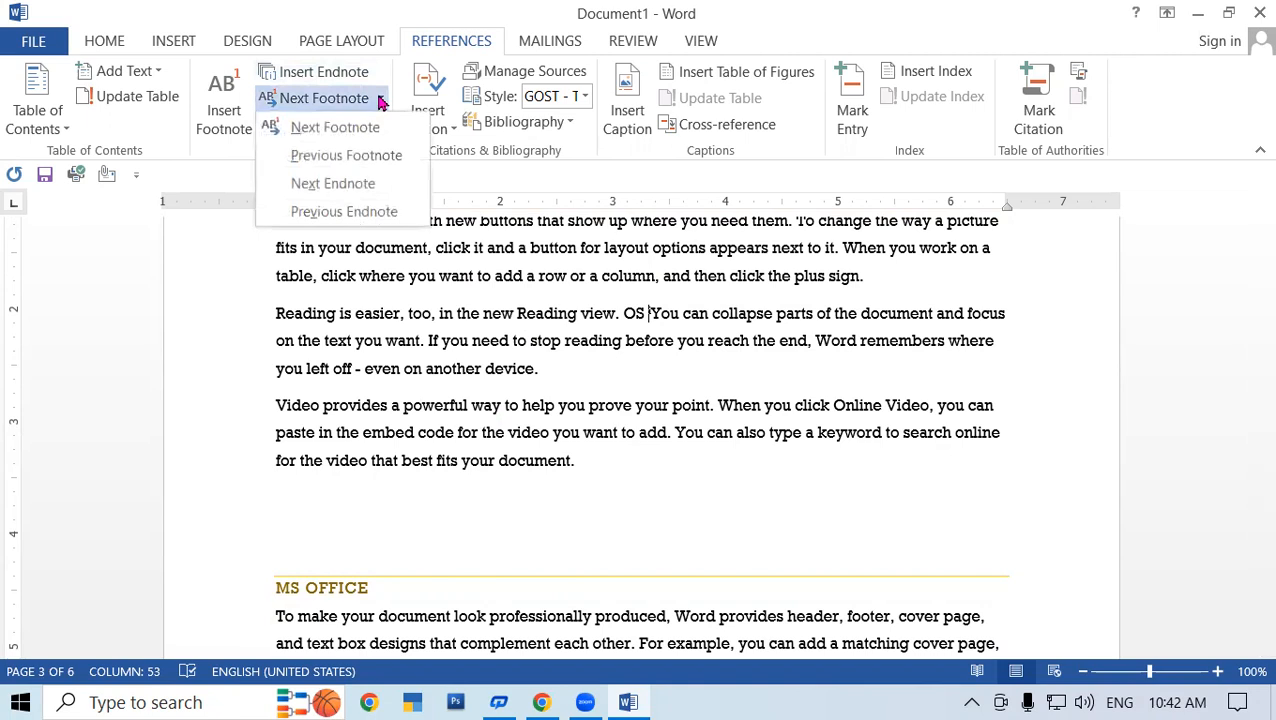
pyautogui.click(312, 298)
pyautogui.click(382, 100)
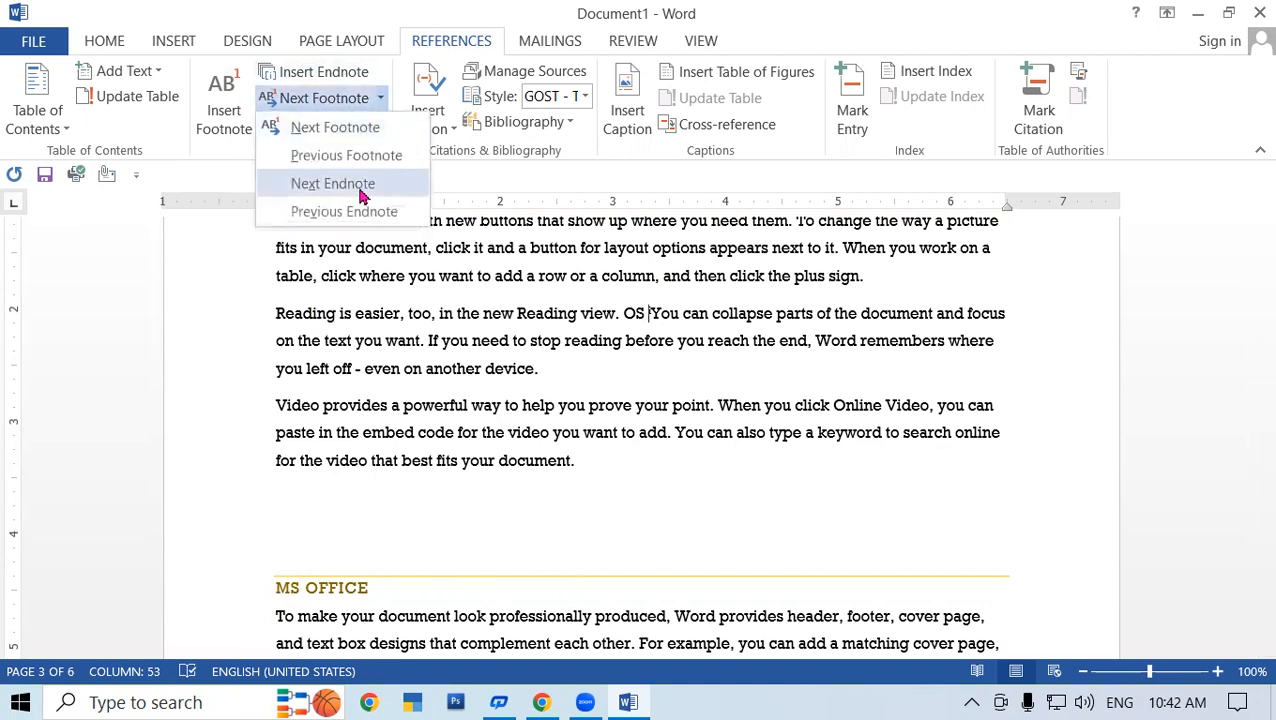
pyautogui.click(380, 300)
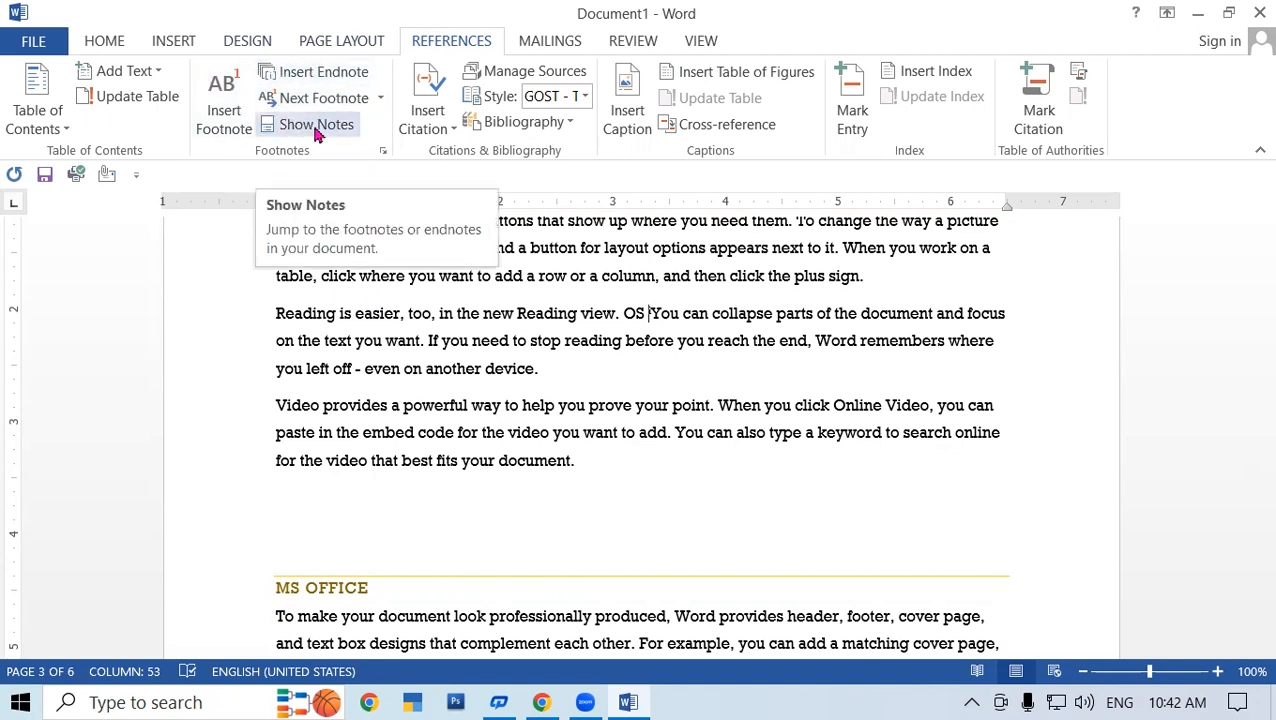
pyautogui.click(699, 365)
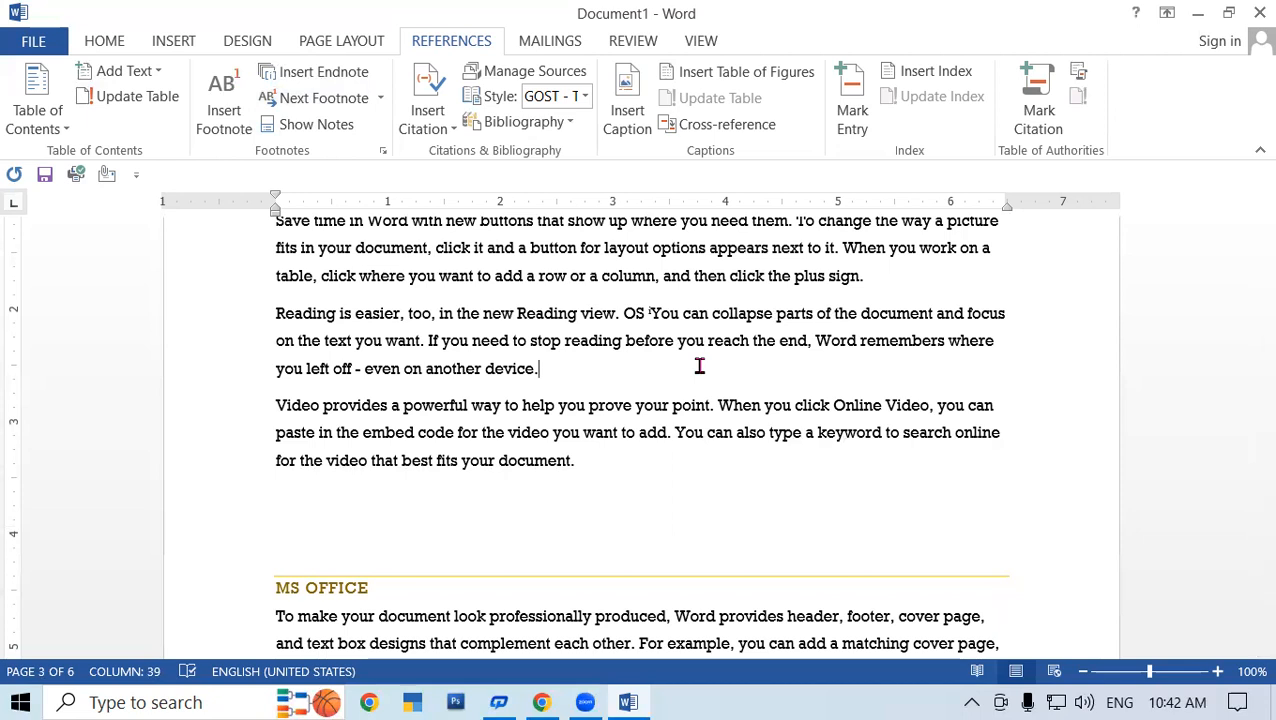
pyautogui.click(597, 465)
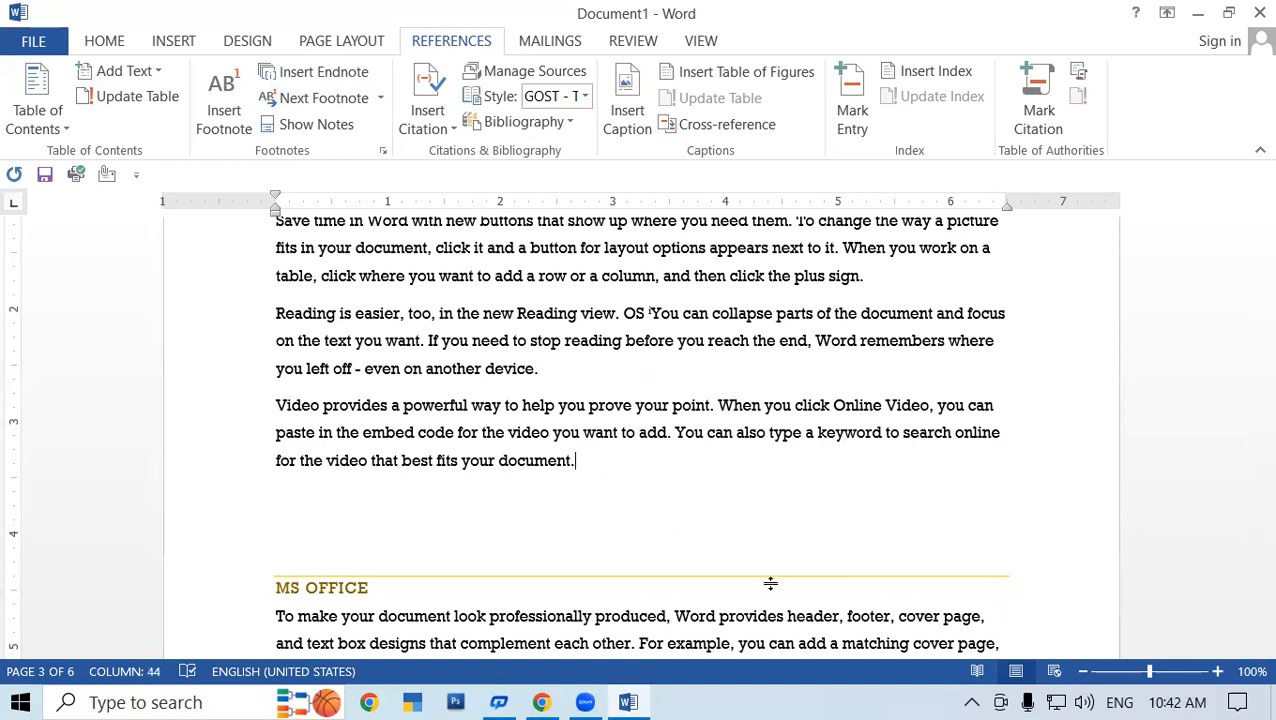
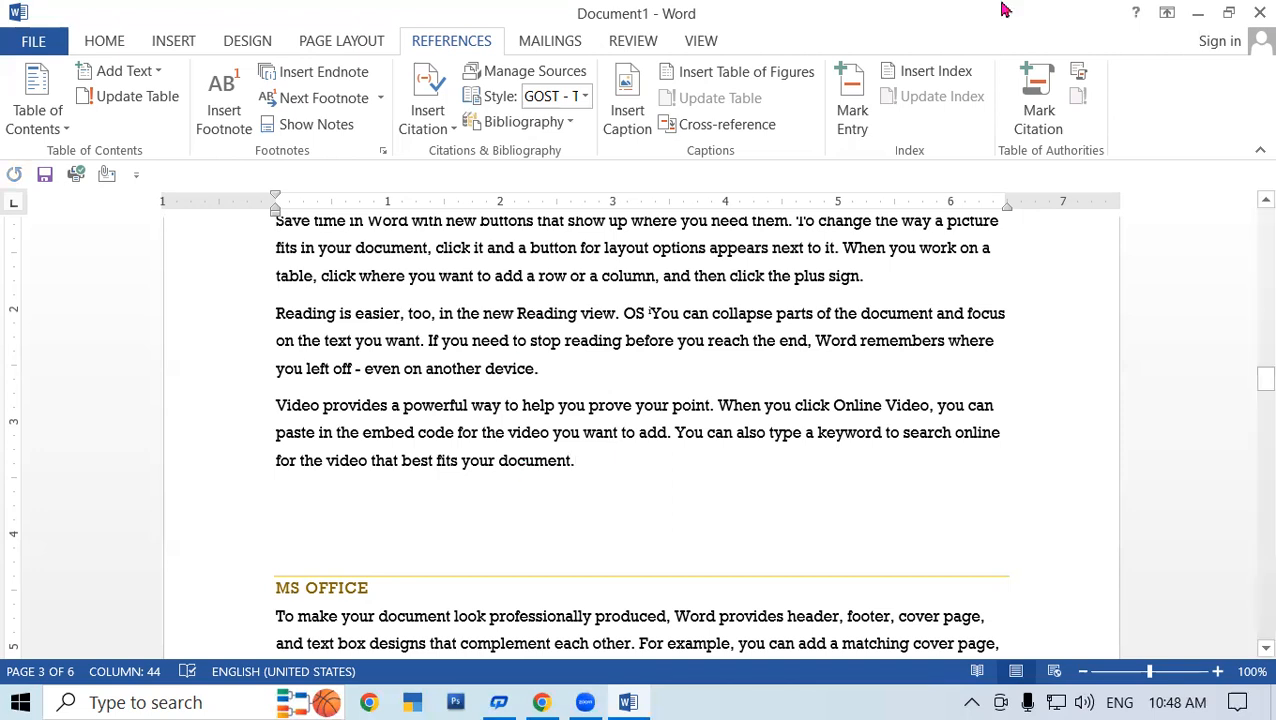
# - Scroll up to page 2 and put the insertion point just before 'Video provides…'
pyautogui.scroll(7, 557, 367)
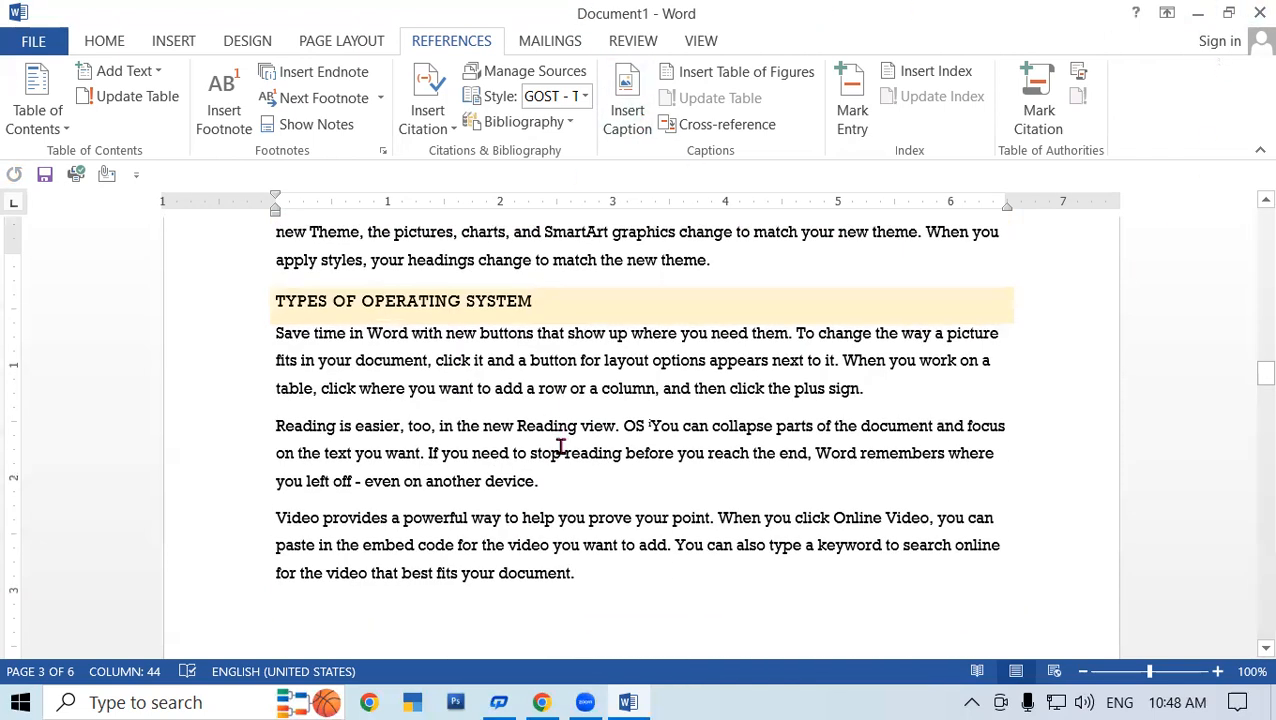
pyautogui.scroll(3, 564, 445)
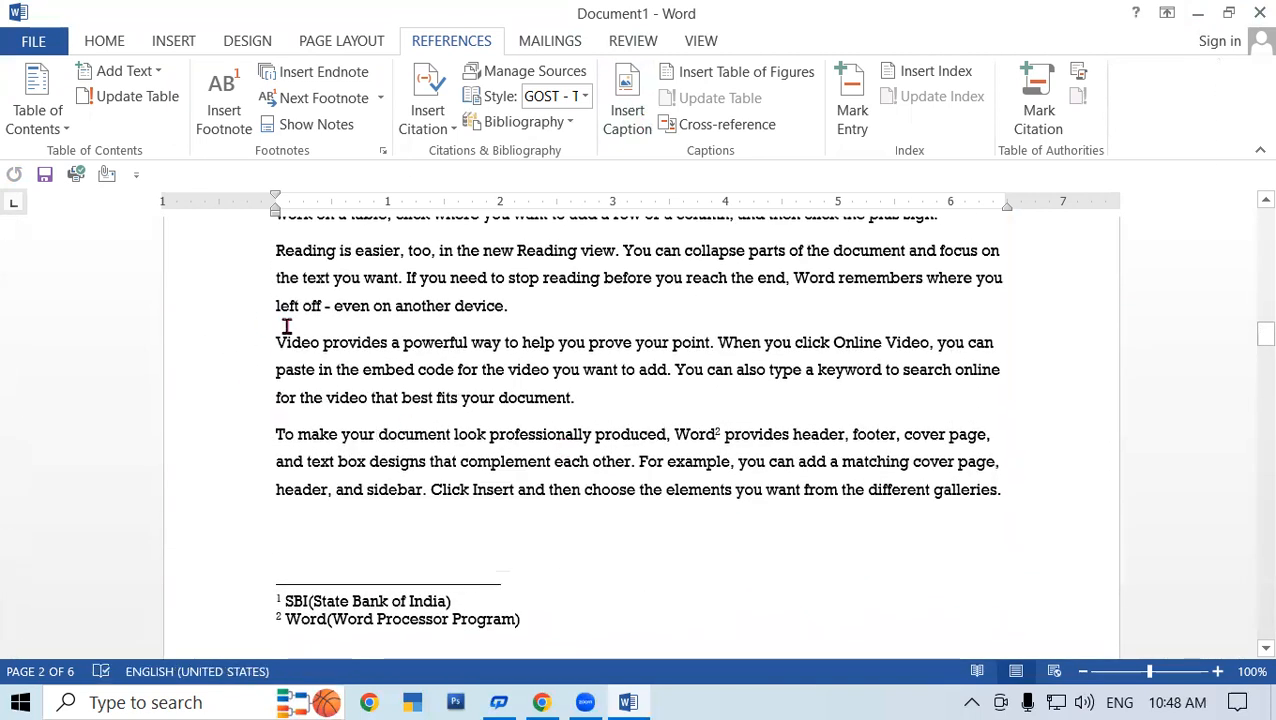
pyautogui.moveTo(270, 342); pyautogui.dragTo(580, 397)
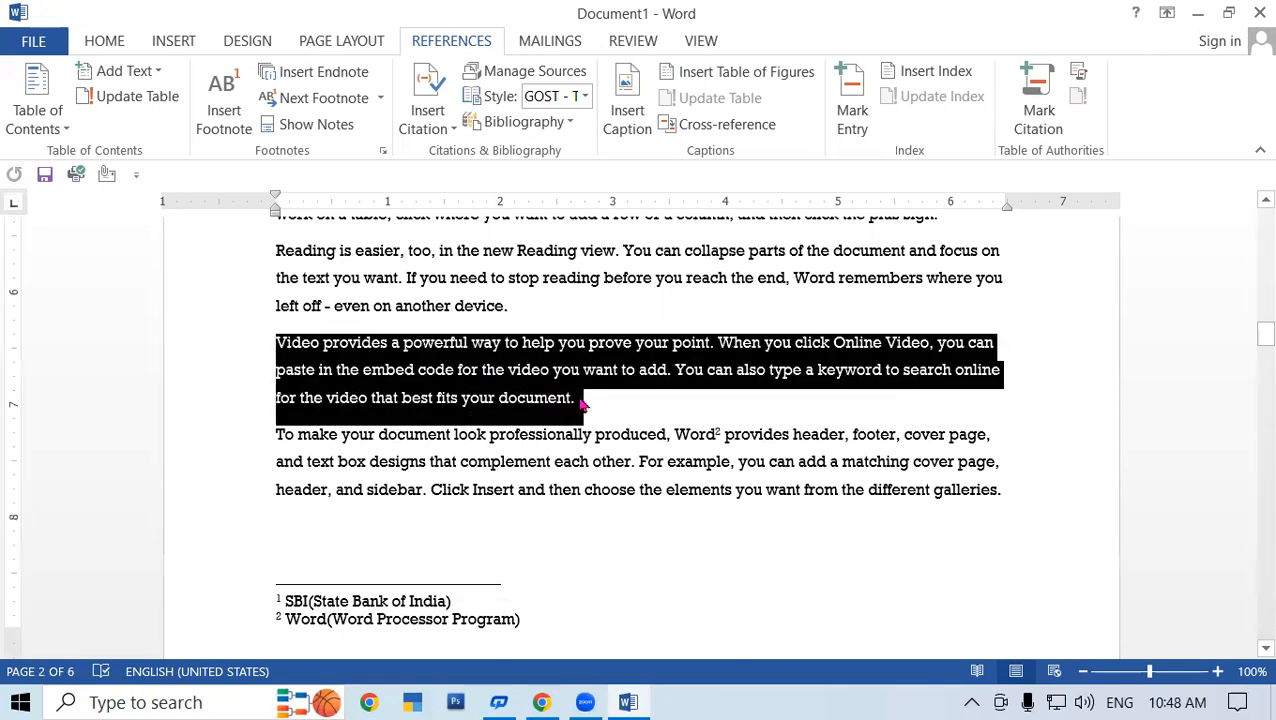
pyautogui.click(581, 399)
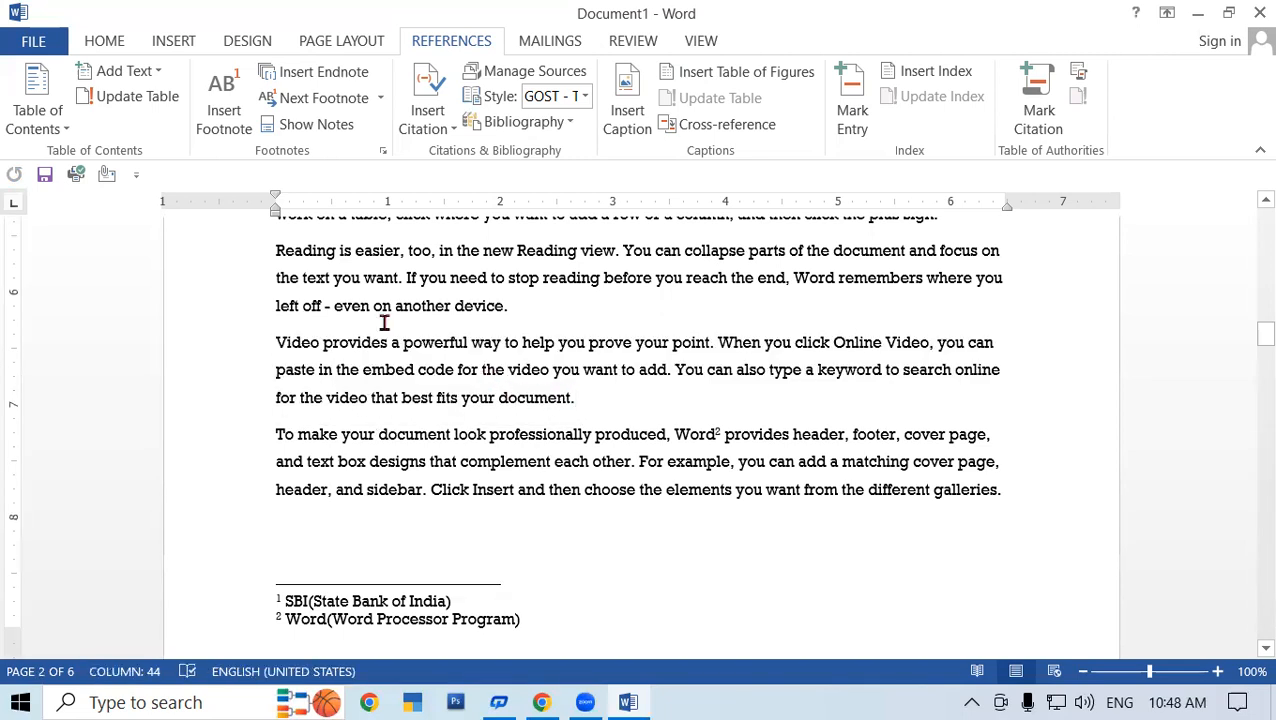
pyautogui.click(278, 342)
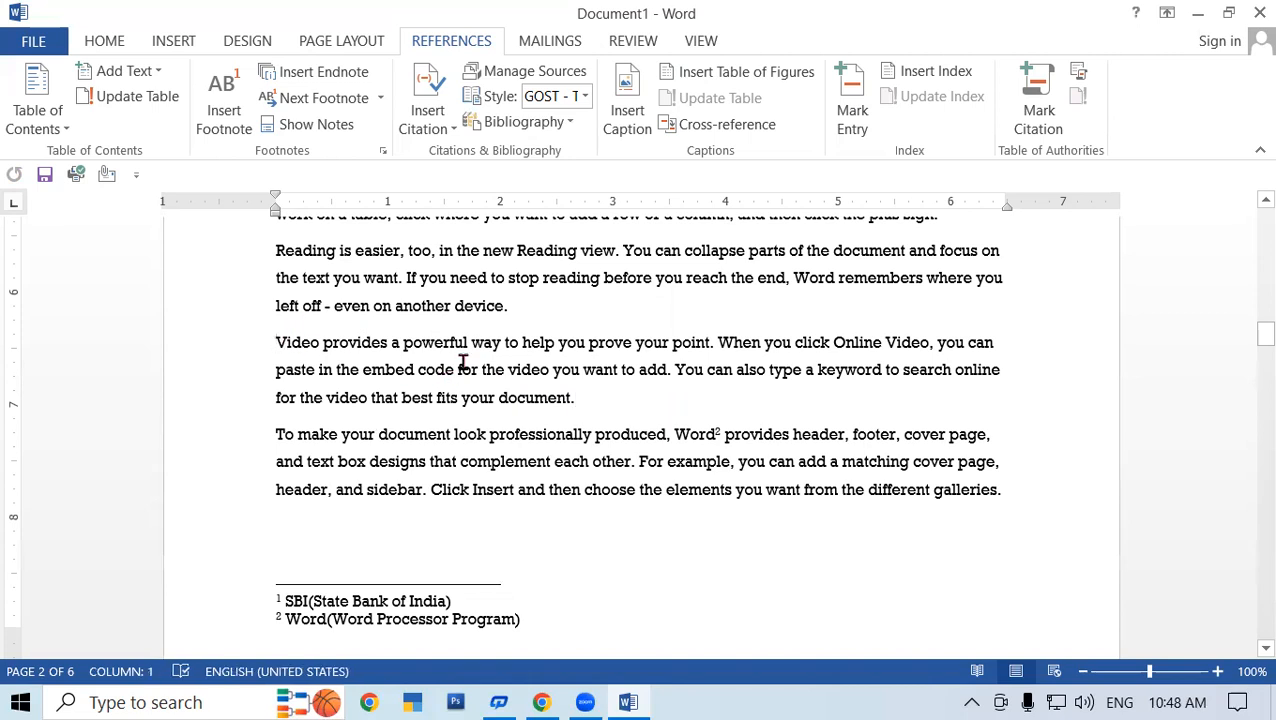
# - Add a new citation source at that spot and set its source type to Book
pyautogui.click(435, 115)
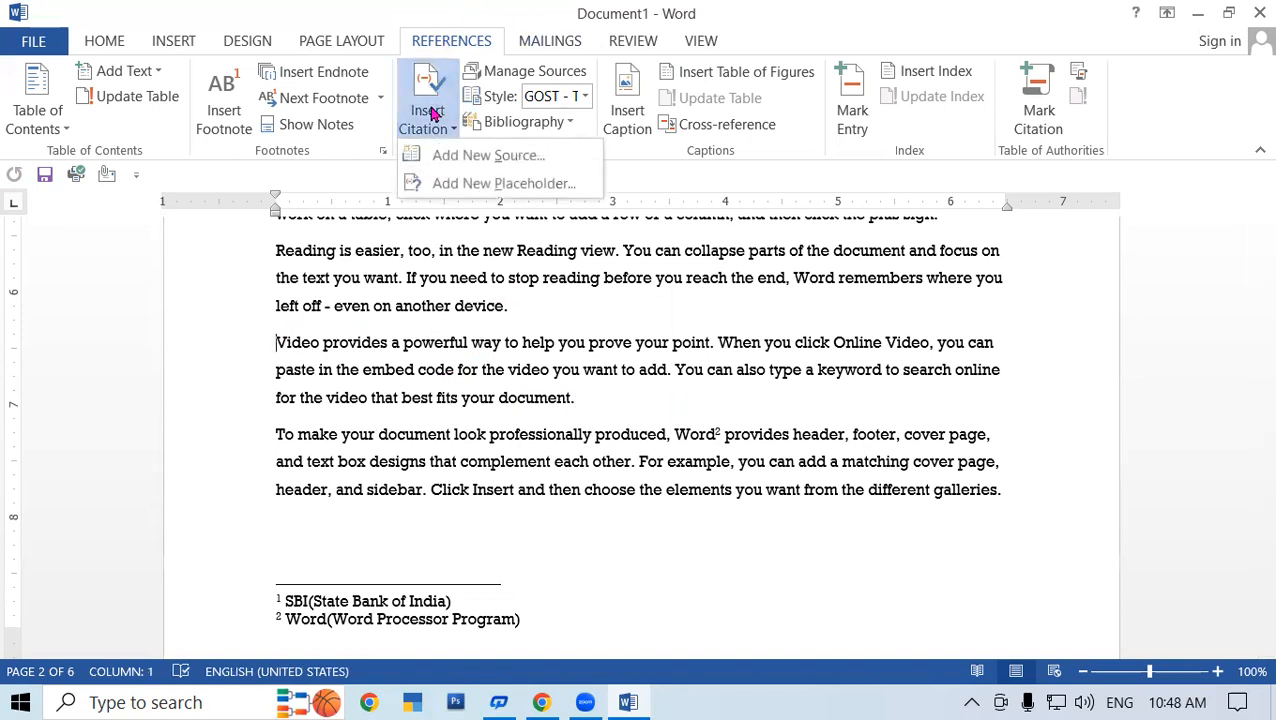
pyautogui.click(470, 164)
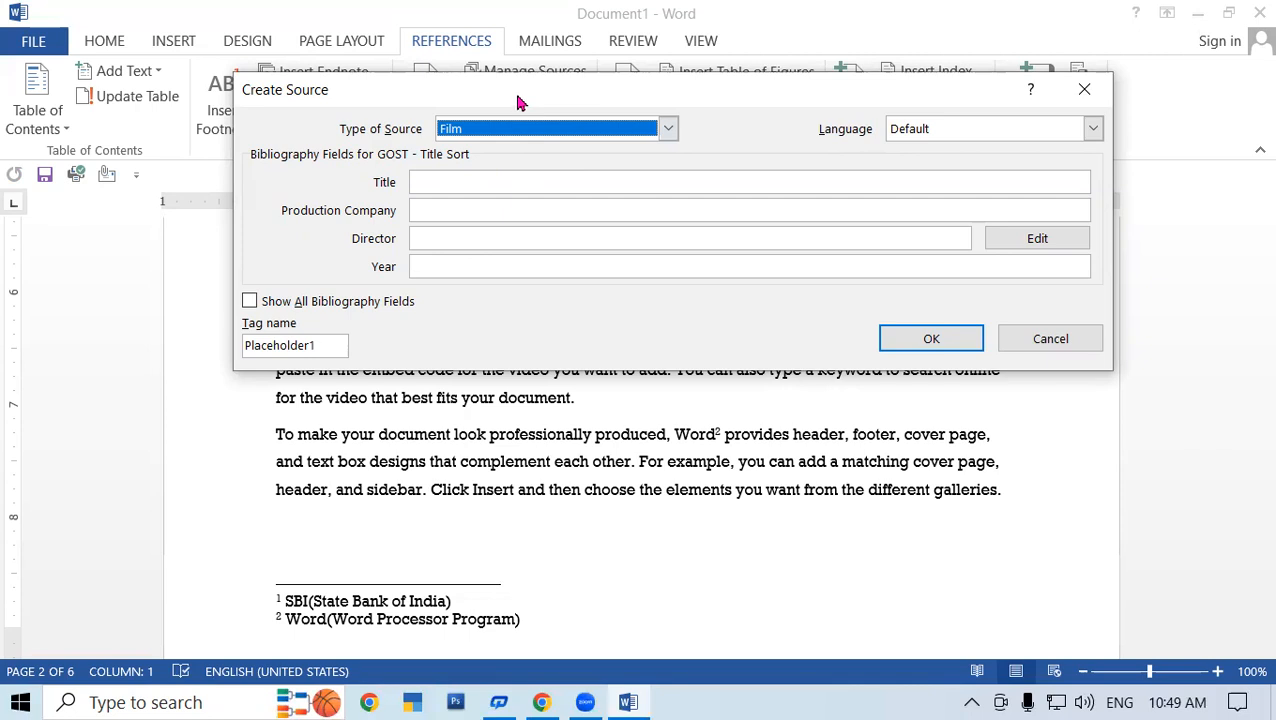
pyautogui.moveTo(513, 89); pyautogui.dragTo(661, 299)
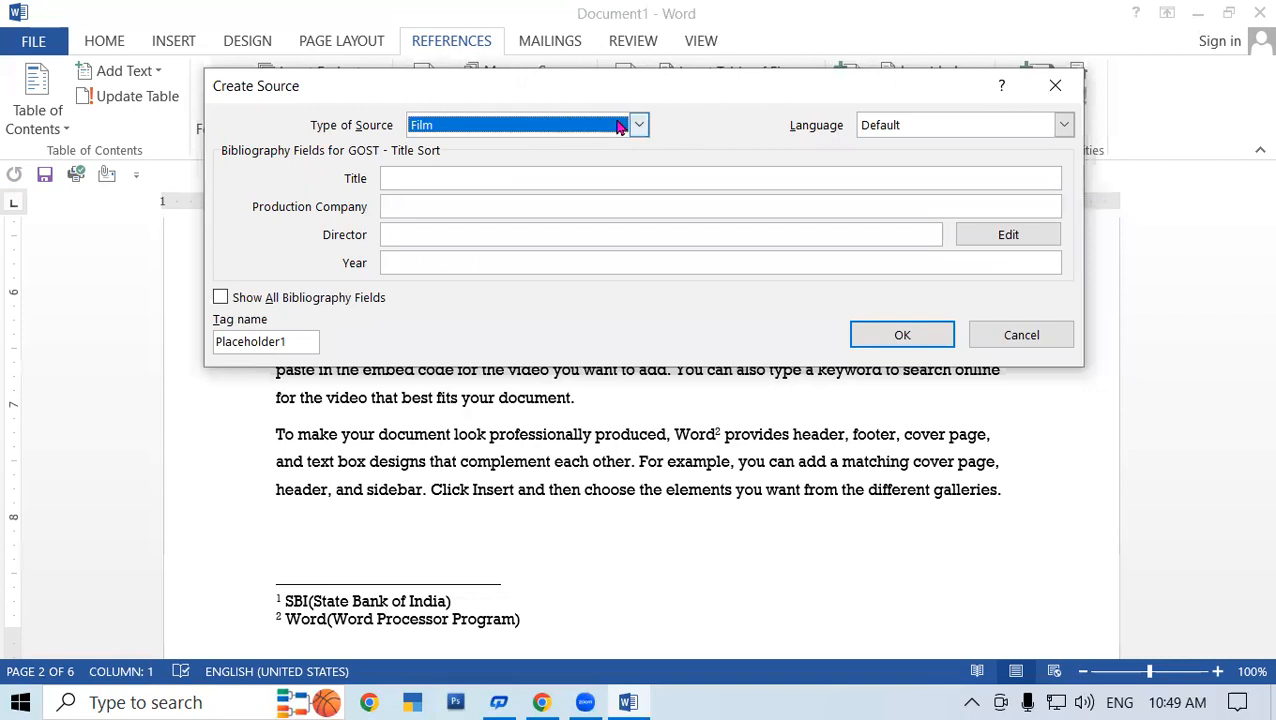
pyautogui.click(640, 125)
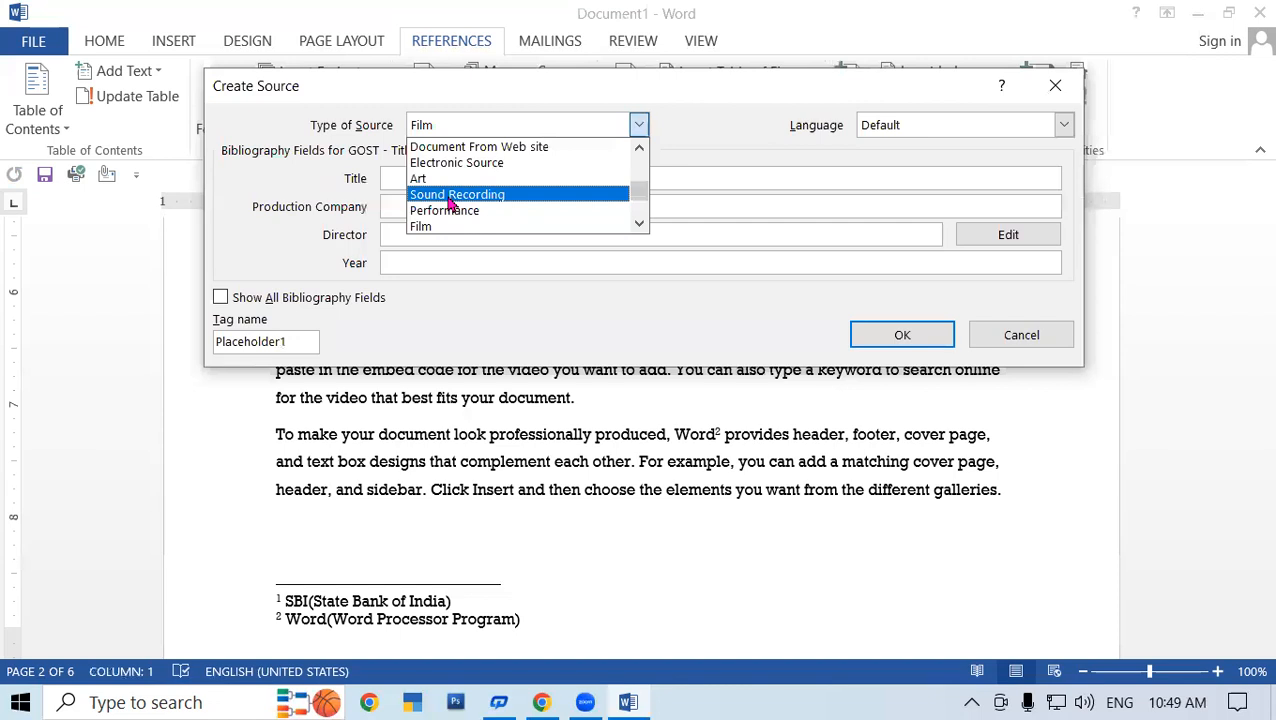
pyautogui.moveTo(638, 185); pyautogui.dragTo(640, 152)
pyautogui.click(428, 148)
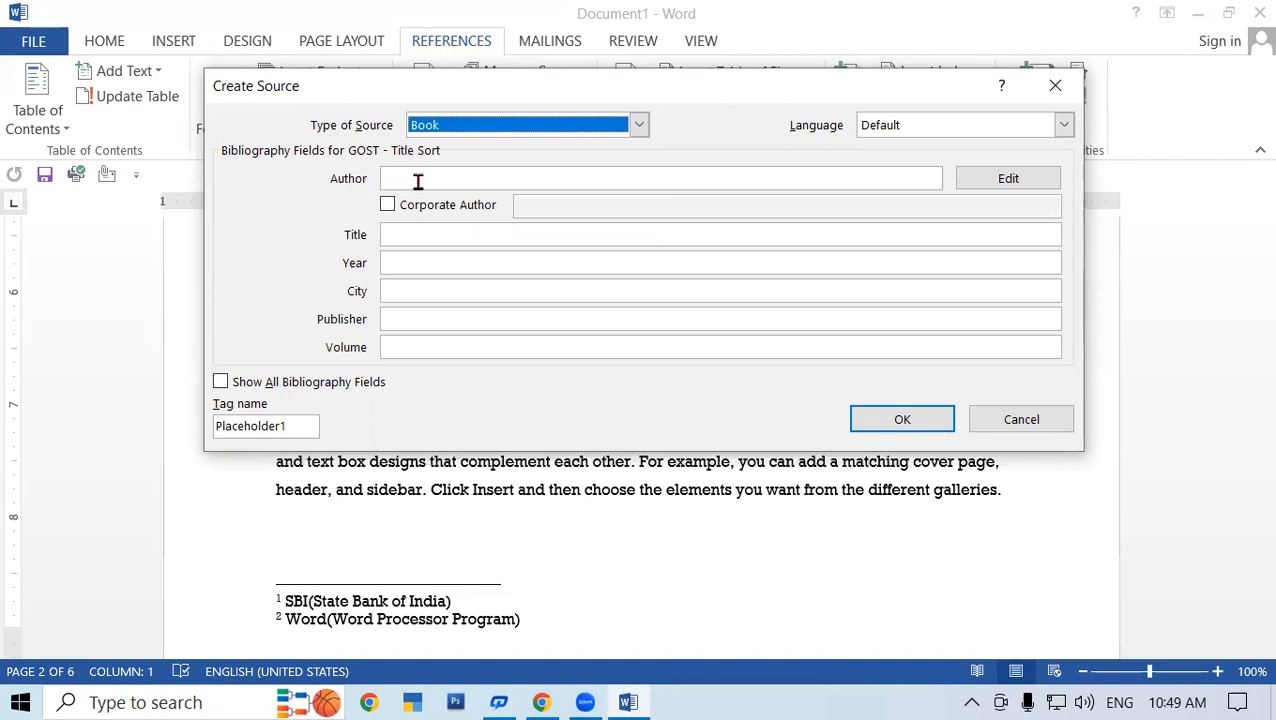
# - Enter the author's name, title 'Computer Fundamental' and year 2020 for the Book source
pyautogui.click(421, 178)
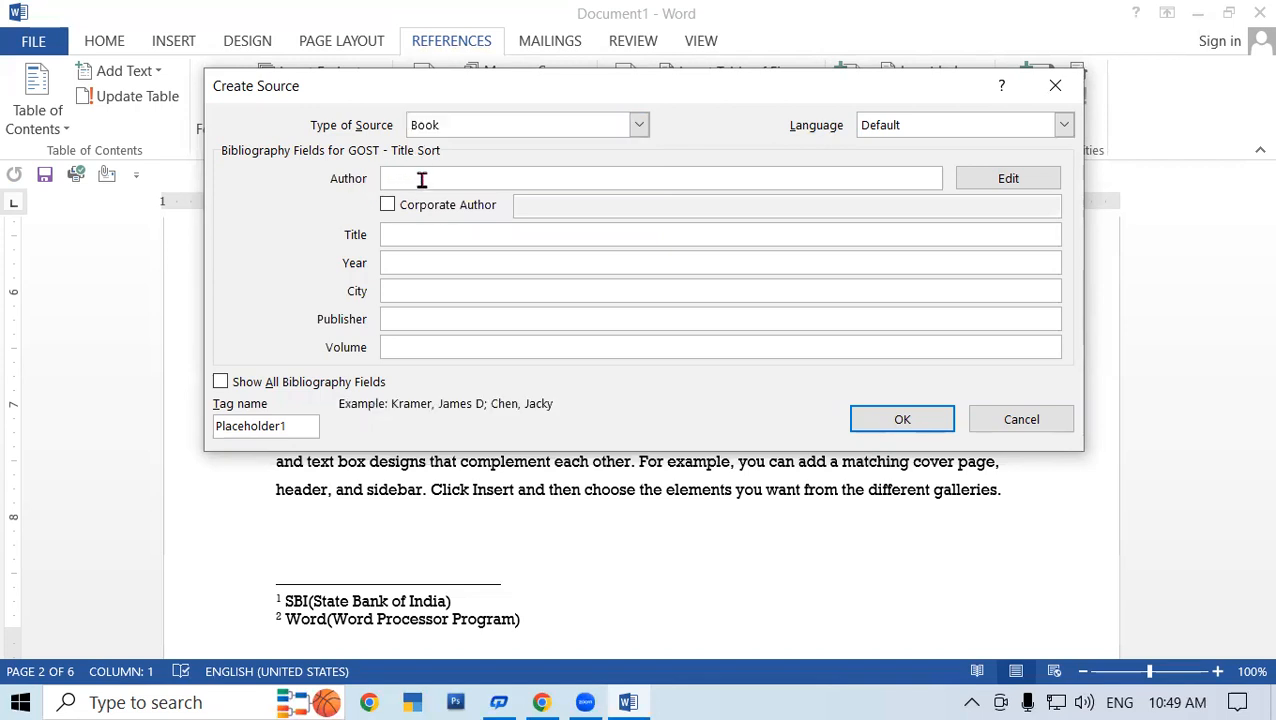
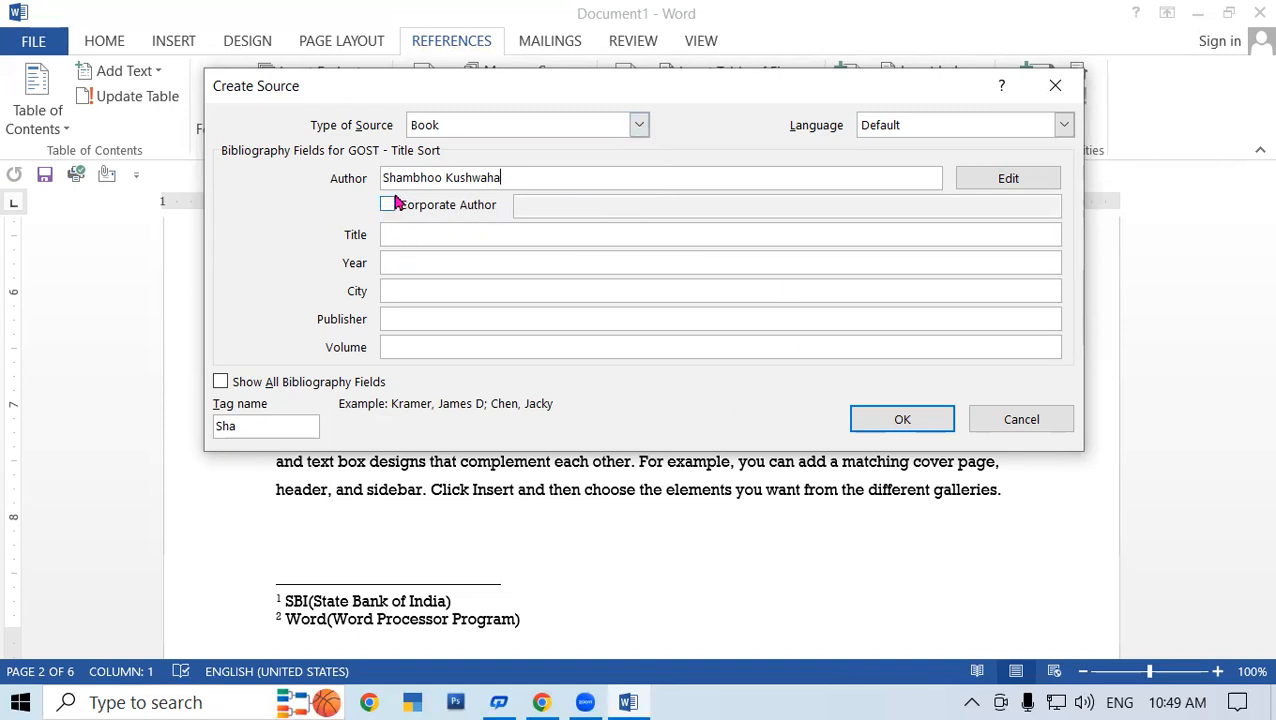
pyautogui.click(406, 234)
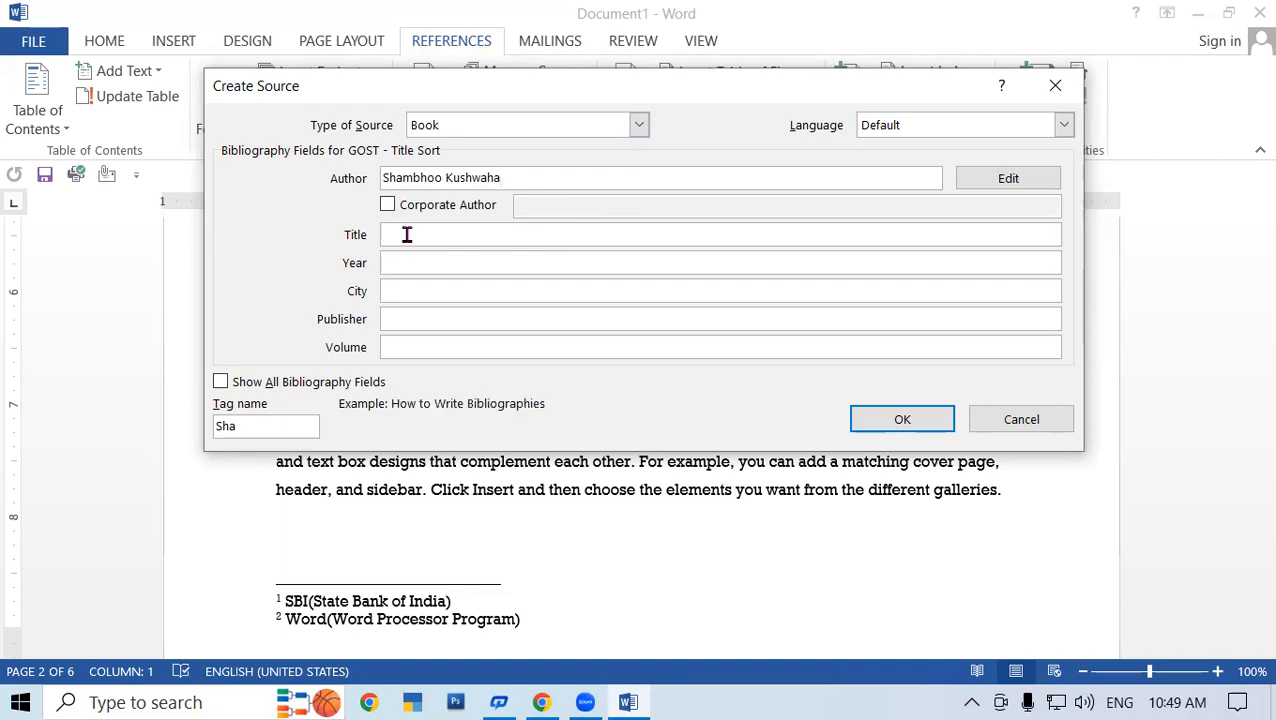
pyautogui.write('Computer Fundamental')
pyautogui.click(450, 265)
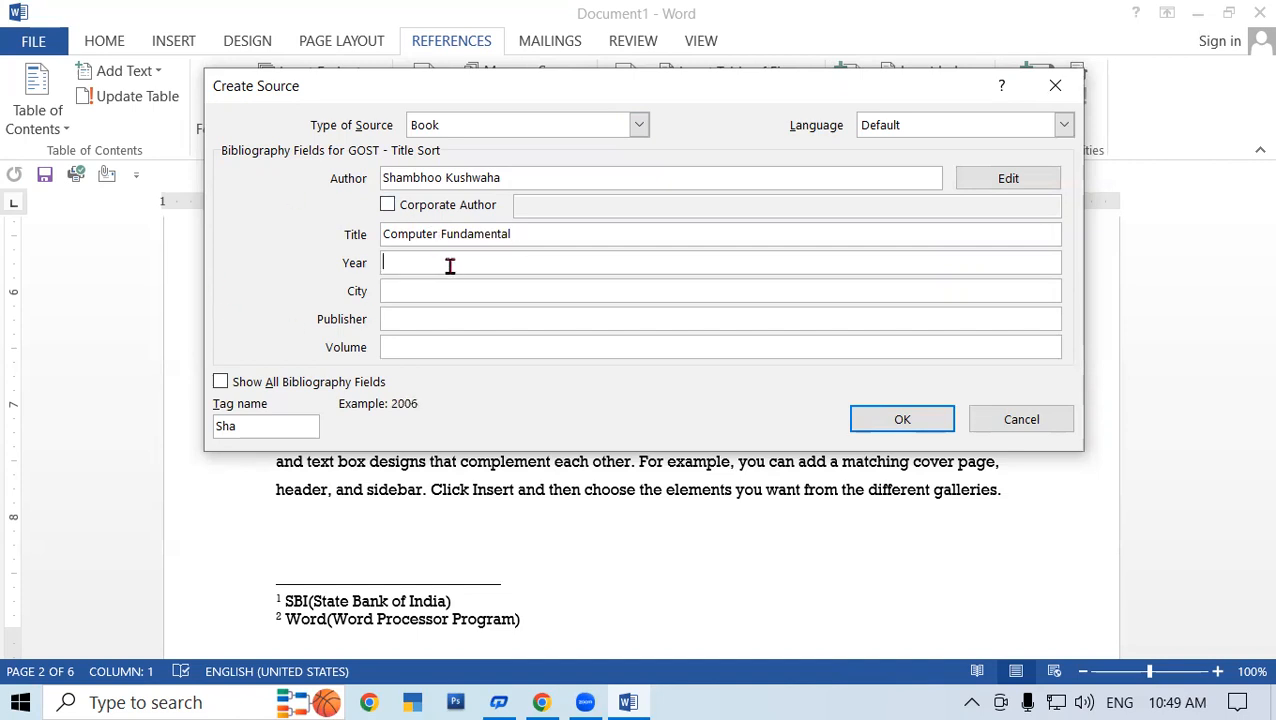
pyautogui.write('2020')
# - Fill in city Padrauna, publisher Gayatri Institute of Technology and volume 1
pyautogui.click(433, 291)
pyautogui.write('Padrauna')
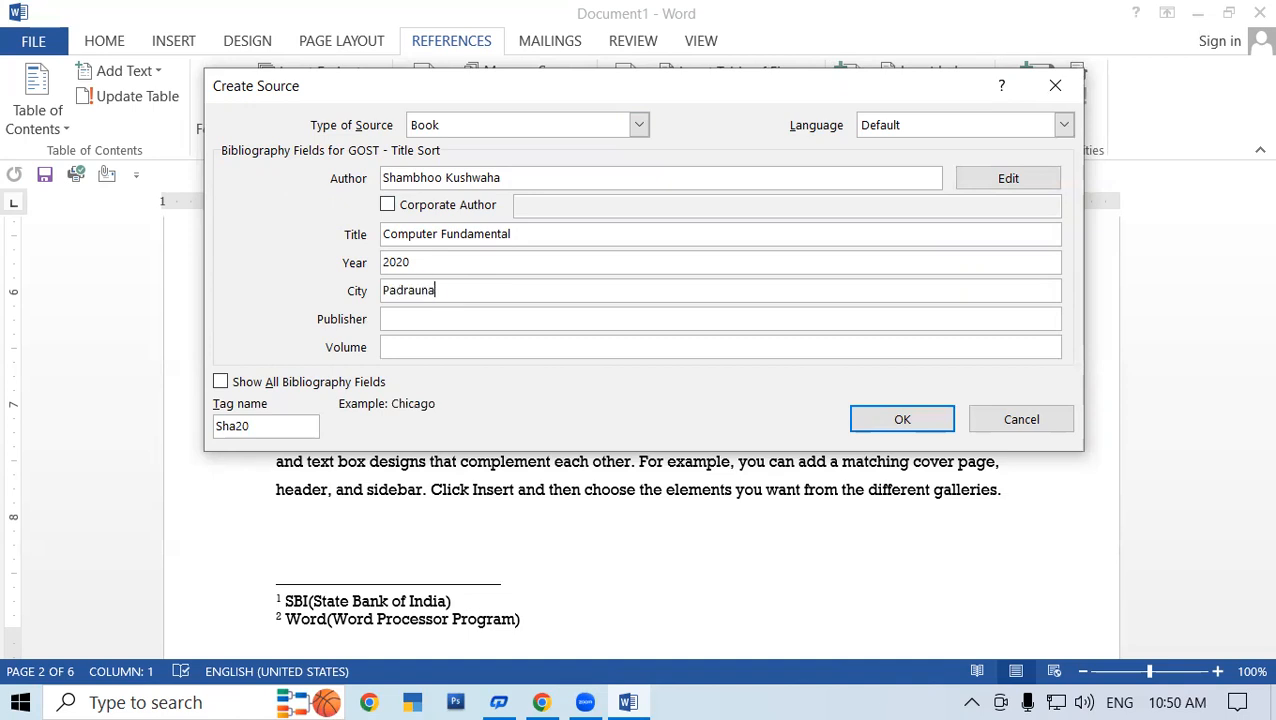
pyautogui.click(427, 320)
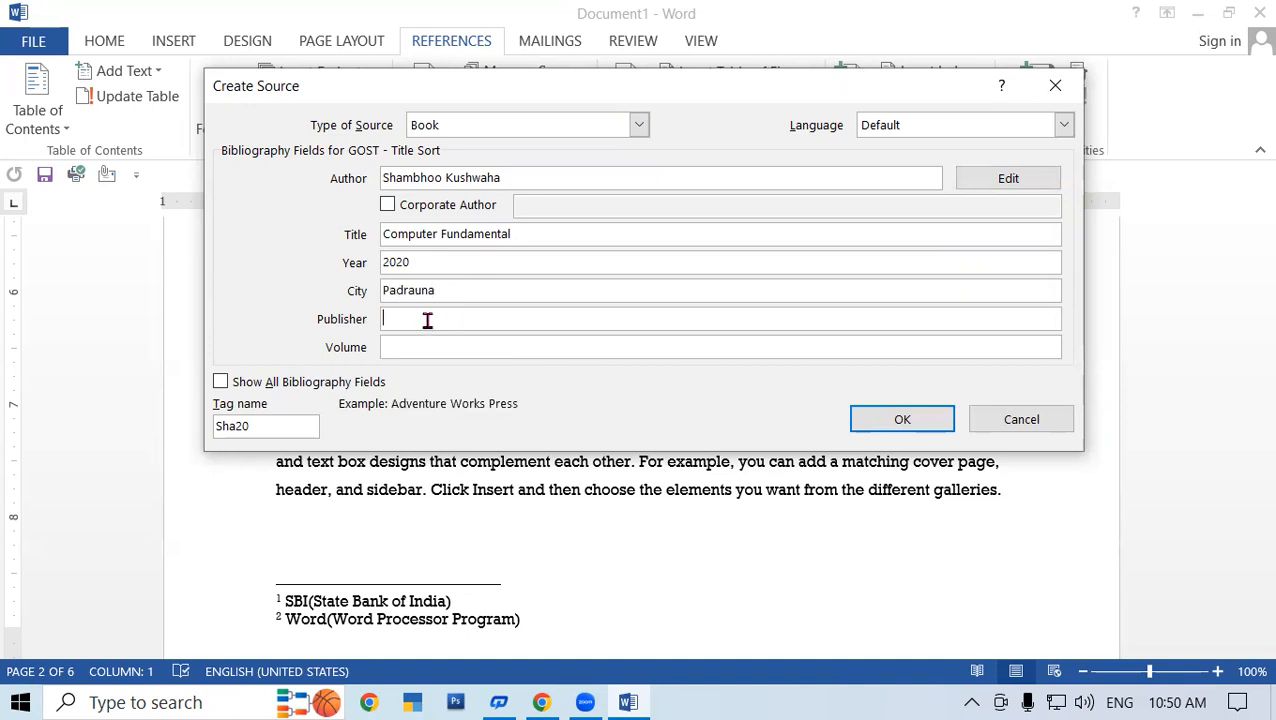
pyautogui.write('Gayatri Institut')
pyautogui.press('BackSpace')
pyautogui.write('ute of Technology')
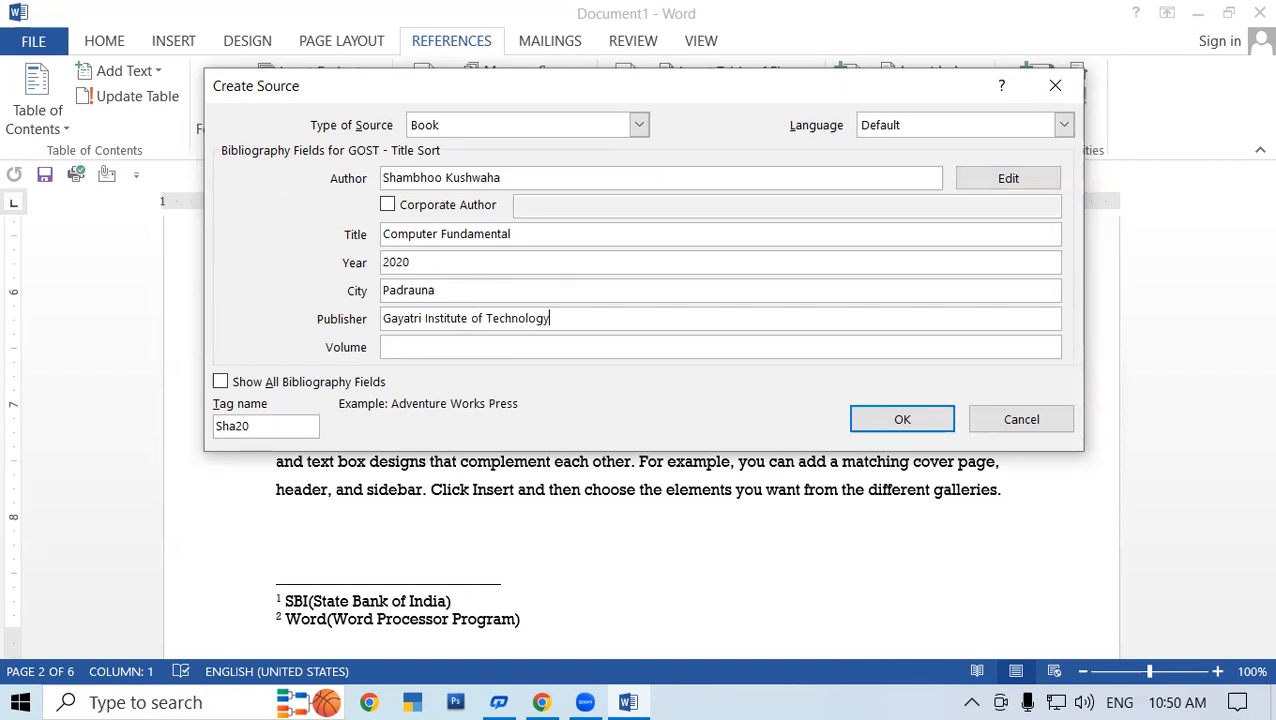
pyautogui.click(420, 347)
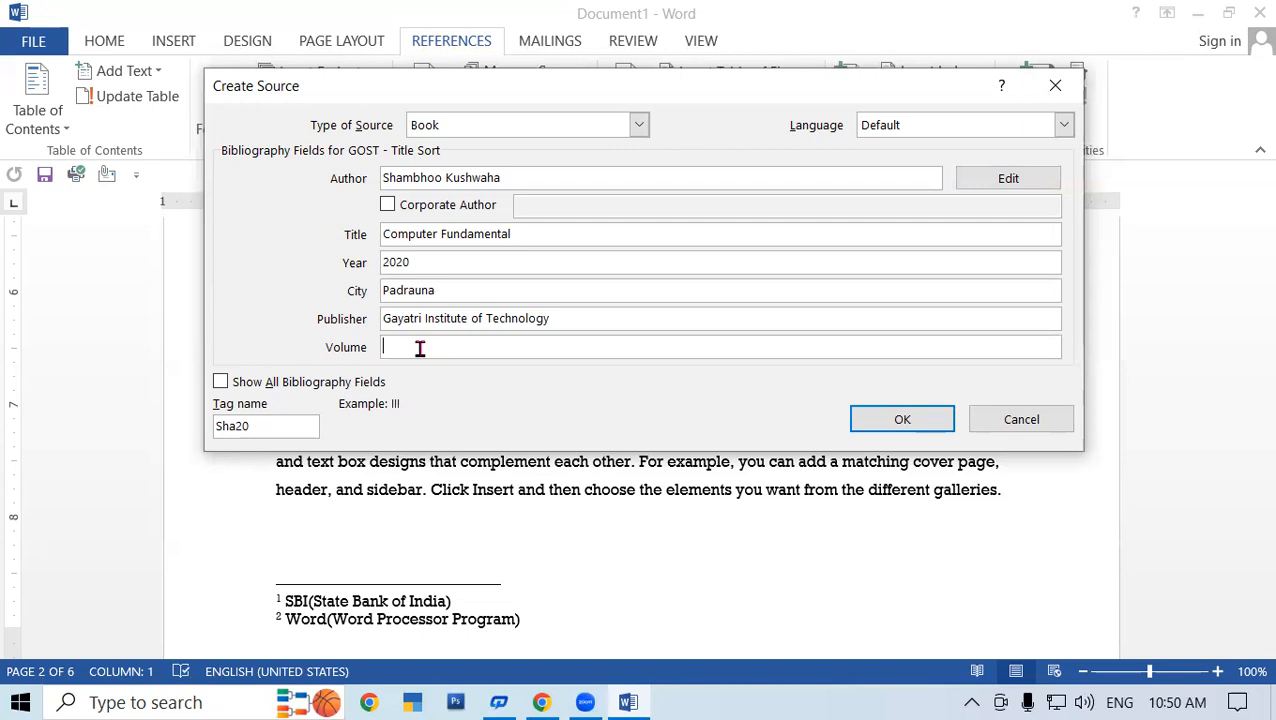
pyautogui.write('1')
pyautogui.moveTo(408, 347); pyautogui.dragTo(322, 346)
pyautogui.click(426, 346)
# - Save the Book source as a citation and insert the built-in Bibliography
pyautogui.click(928, 424)
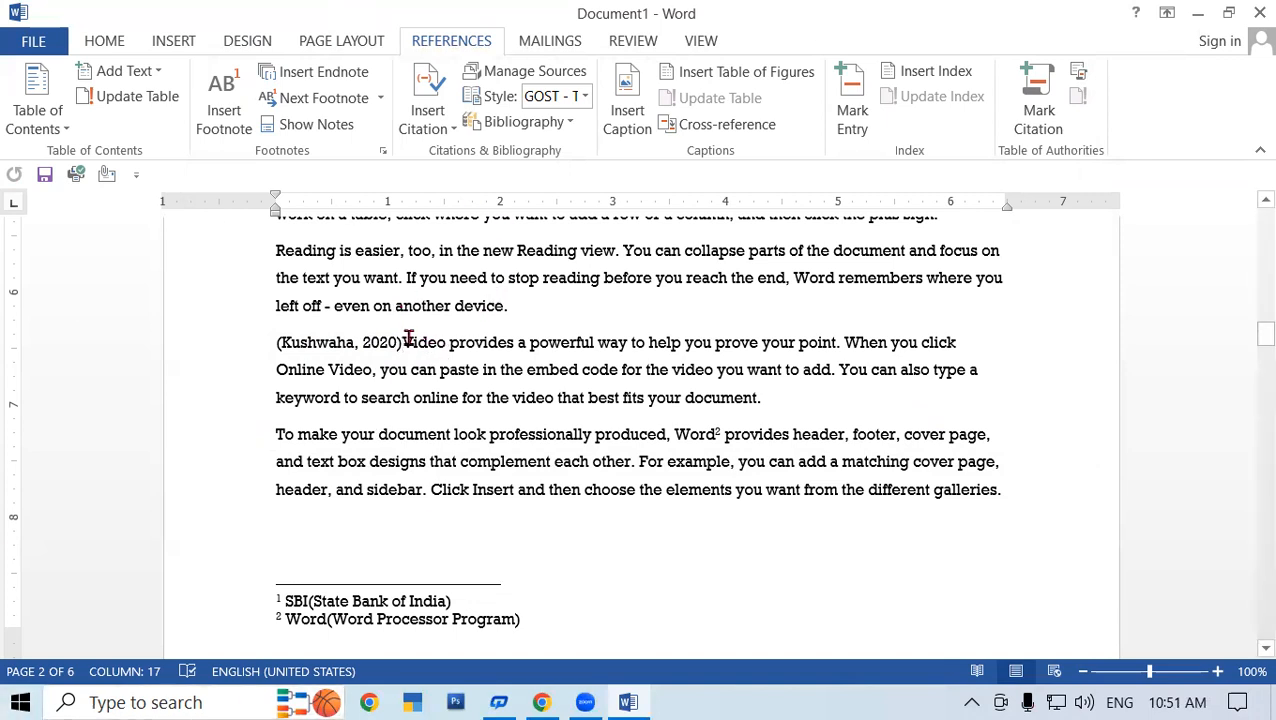
pyautogui.click(565, 124)
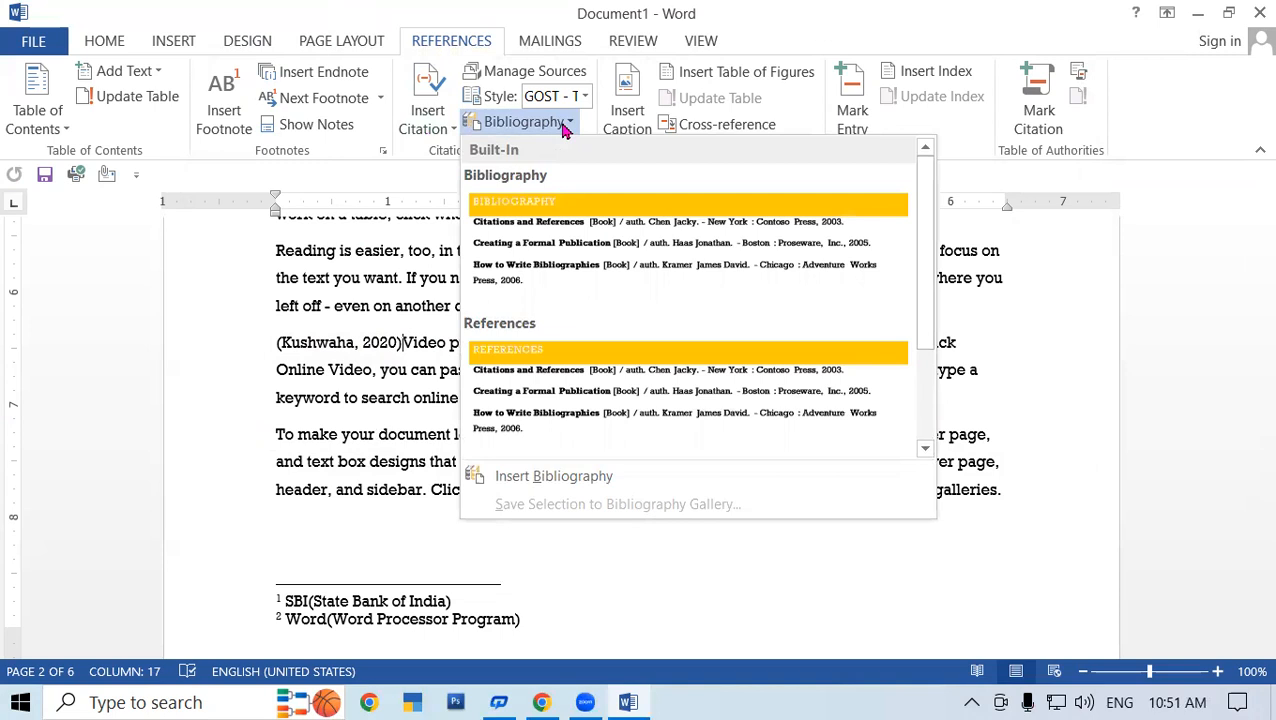
pyautogui.click(590, 256)
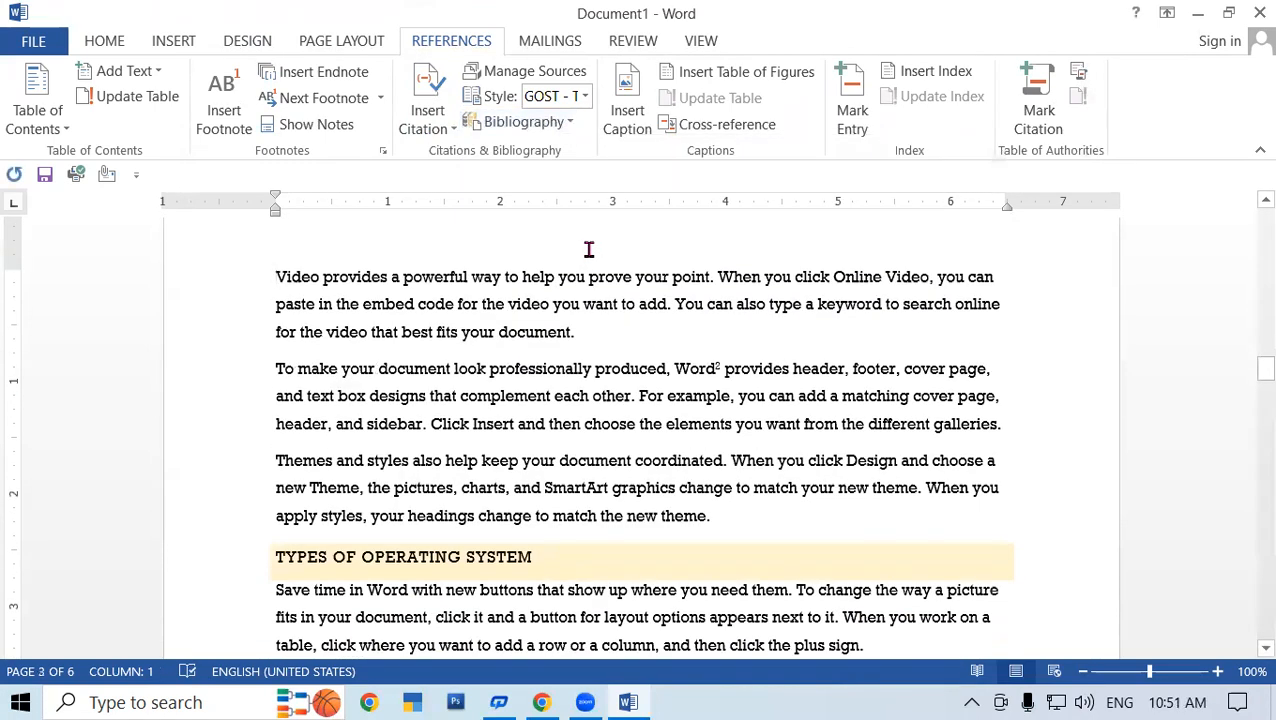
# - Scroll through the document and return to the Bibliography on page 2
pyautogui.scroll(-12, 647, 370)
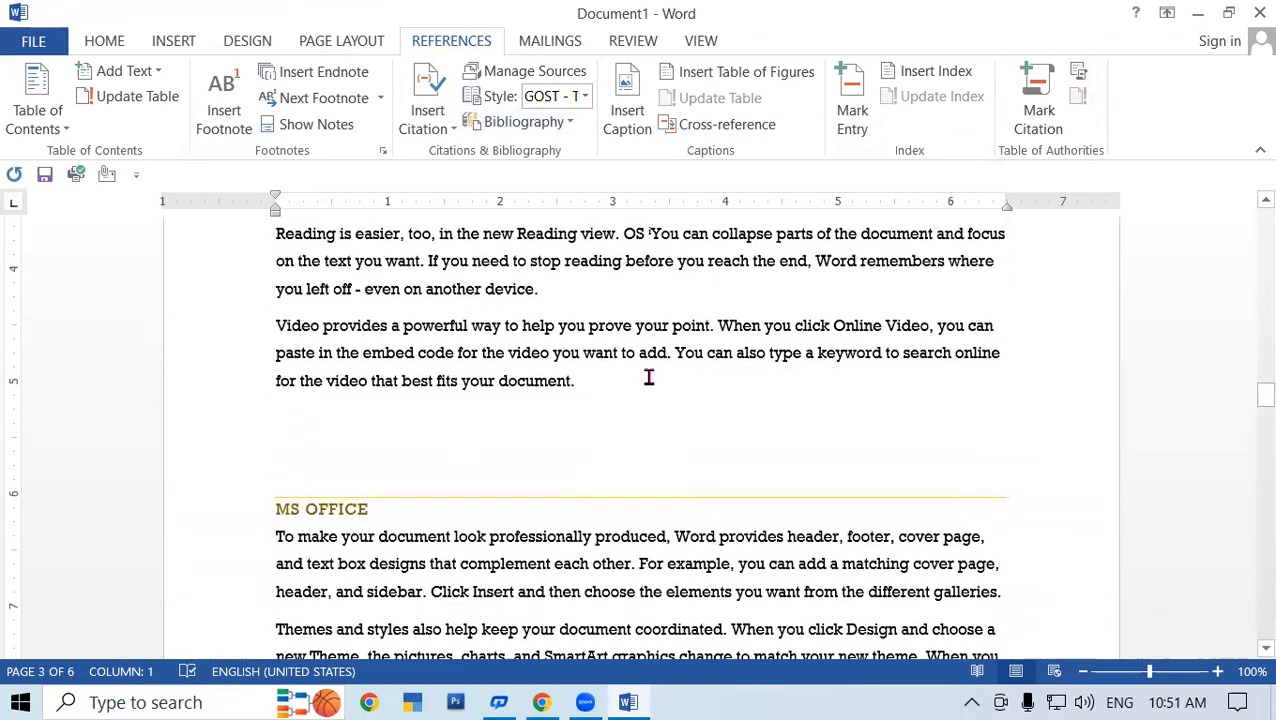
pyautogui.scroll(-10, 648, 380)
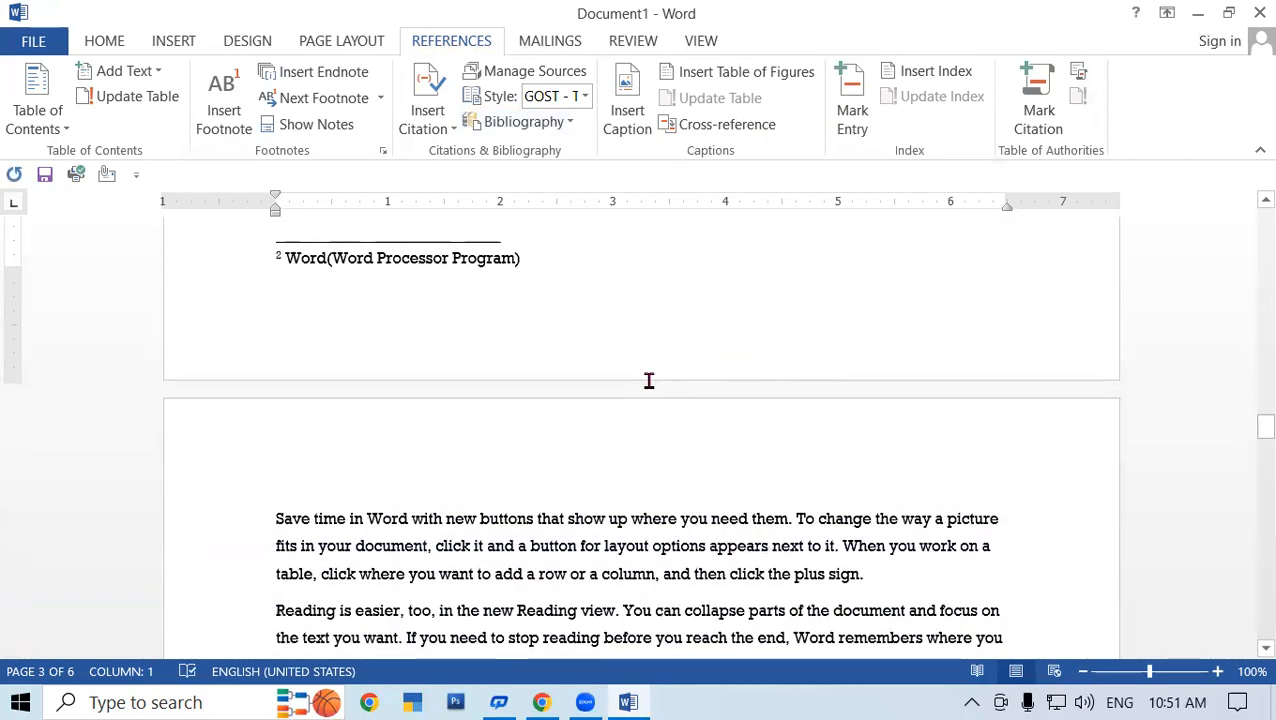
pyautogui.scroll(-10, 648, 380)
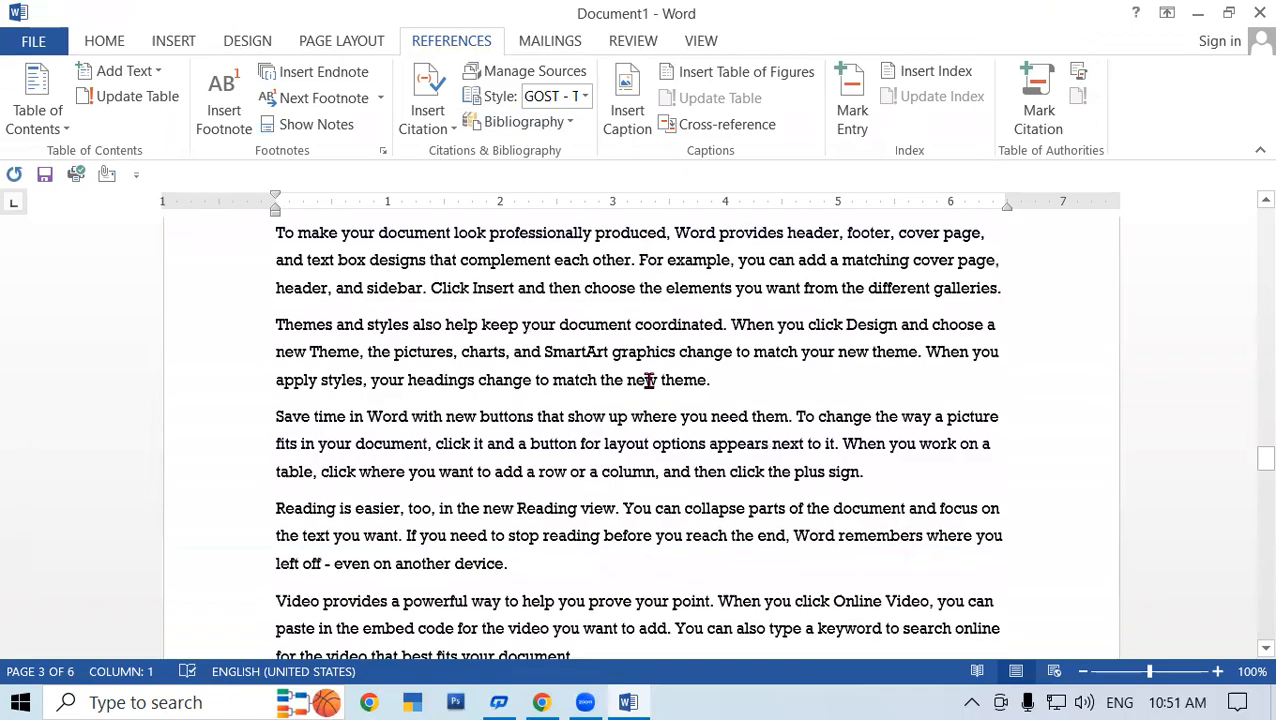
pyautogui.scroll(-12, 671, 400)
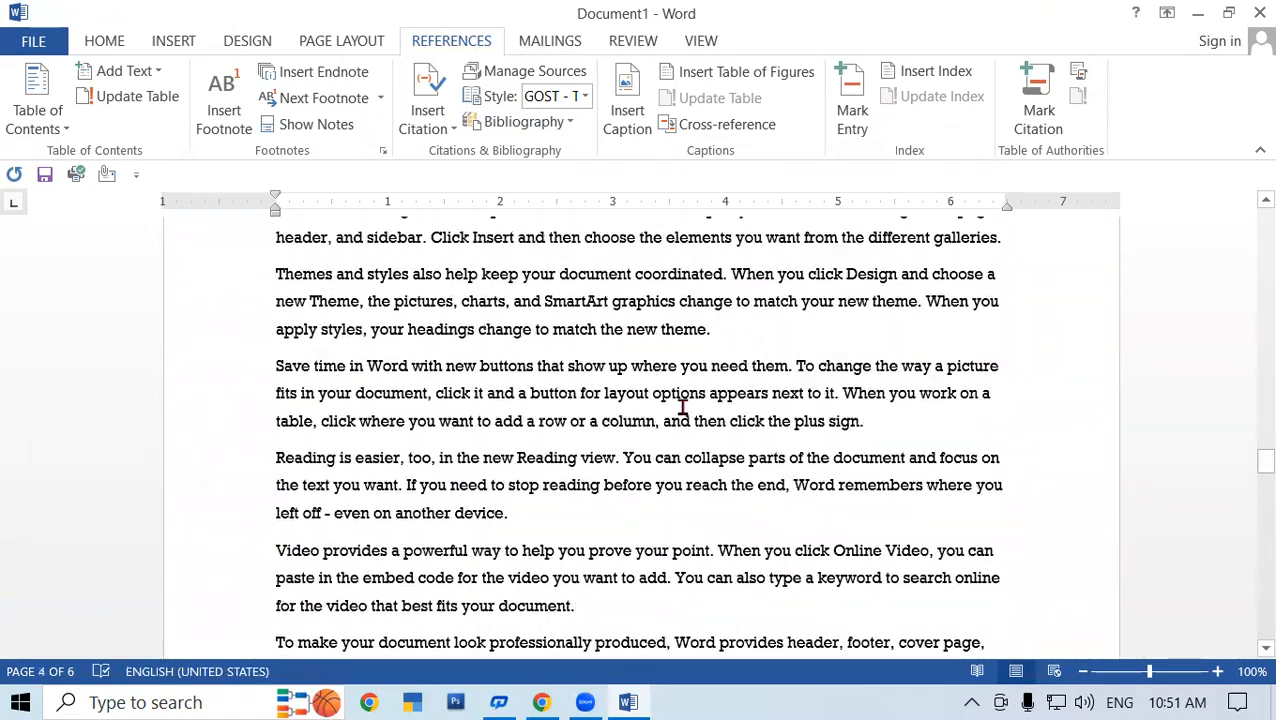
pyautogui.scroll(14, 683, 407)
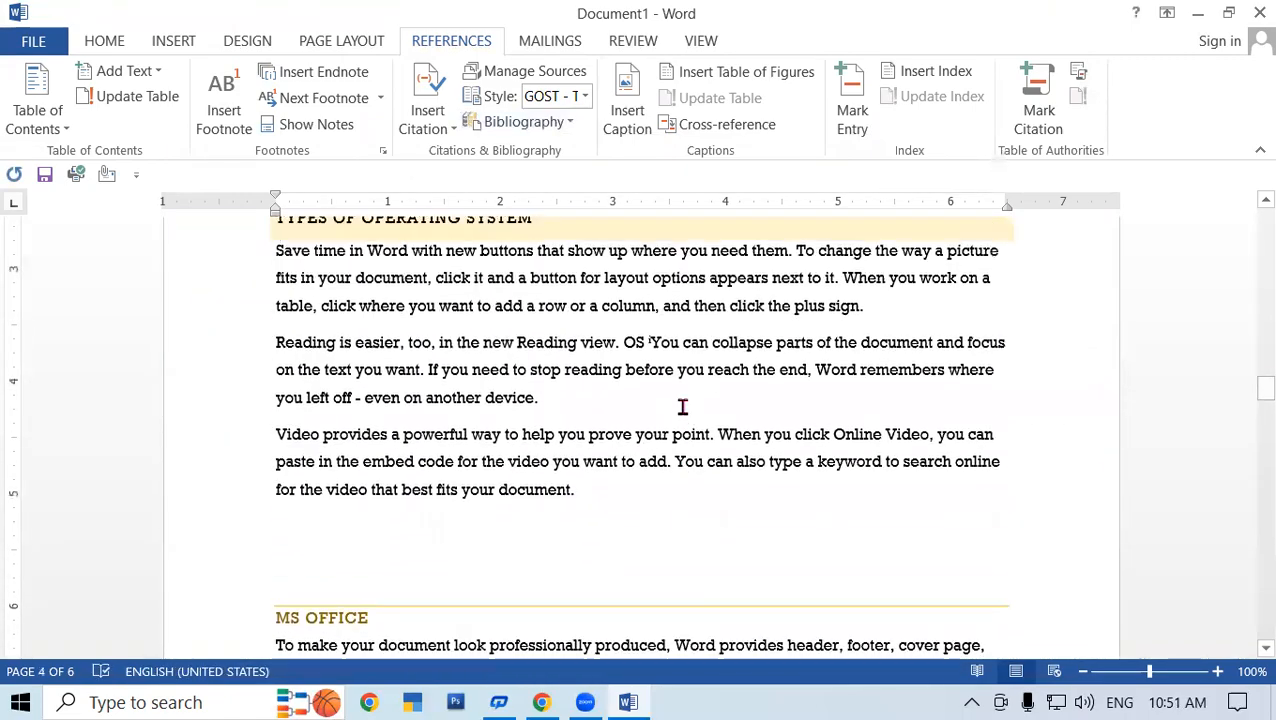
pyautogui.scroll(15, 683, 407)
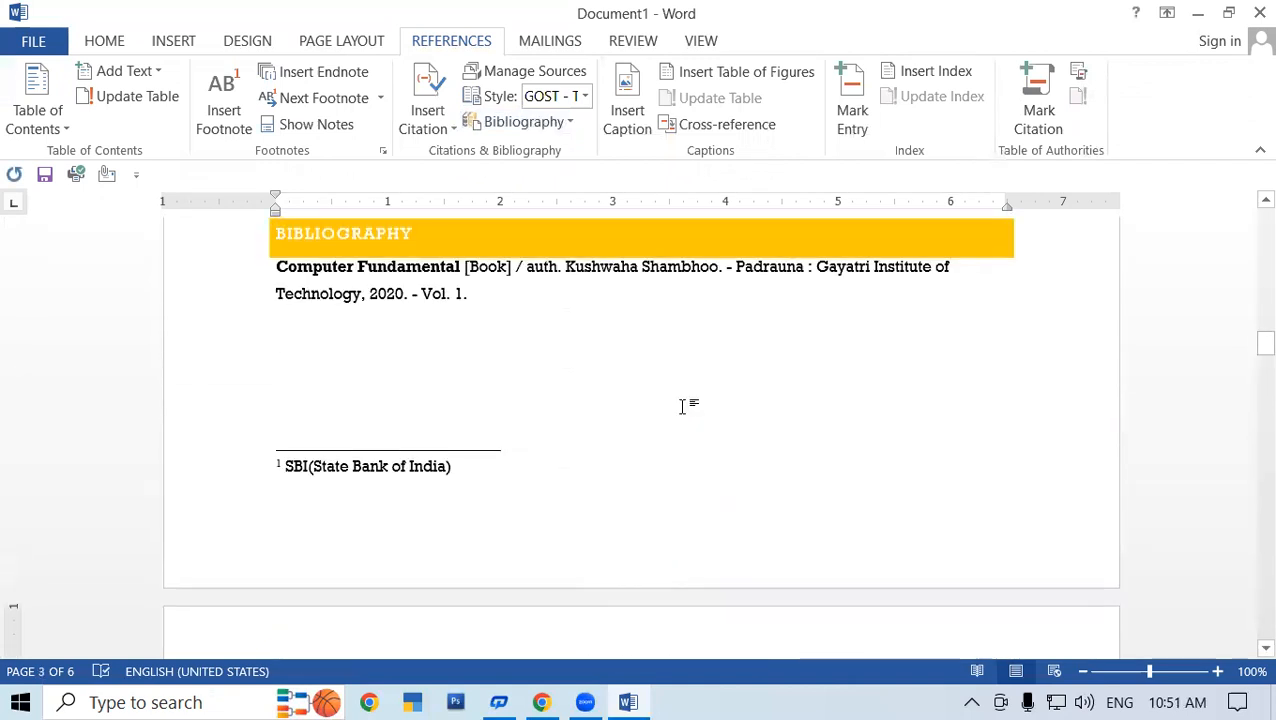
pyautogui.scroll(-4, 683, 407)
pyautogui.scroll(3, 530, 465)
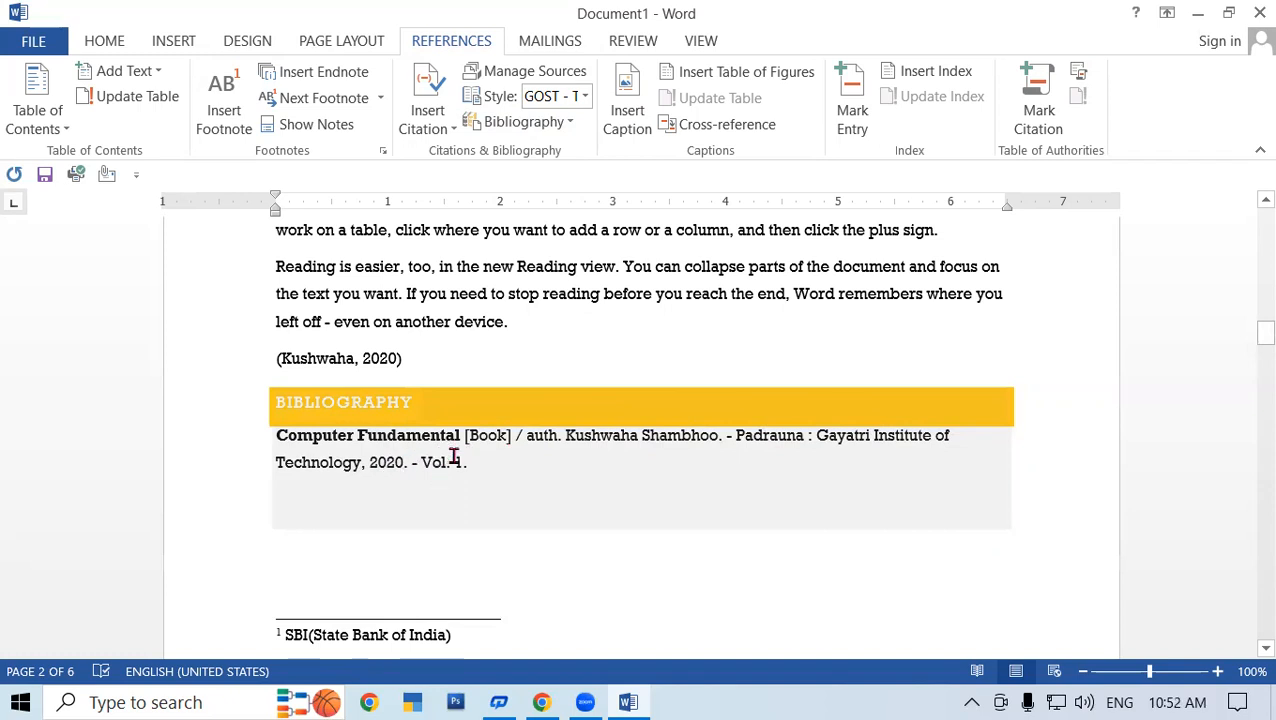
# - Select the Computer Fundamental entry field in the Bibliography
pyautogui.click(1045, 494)
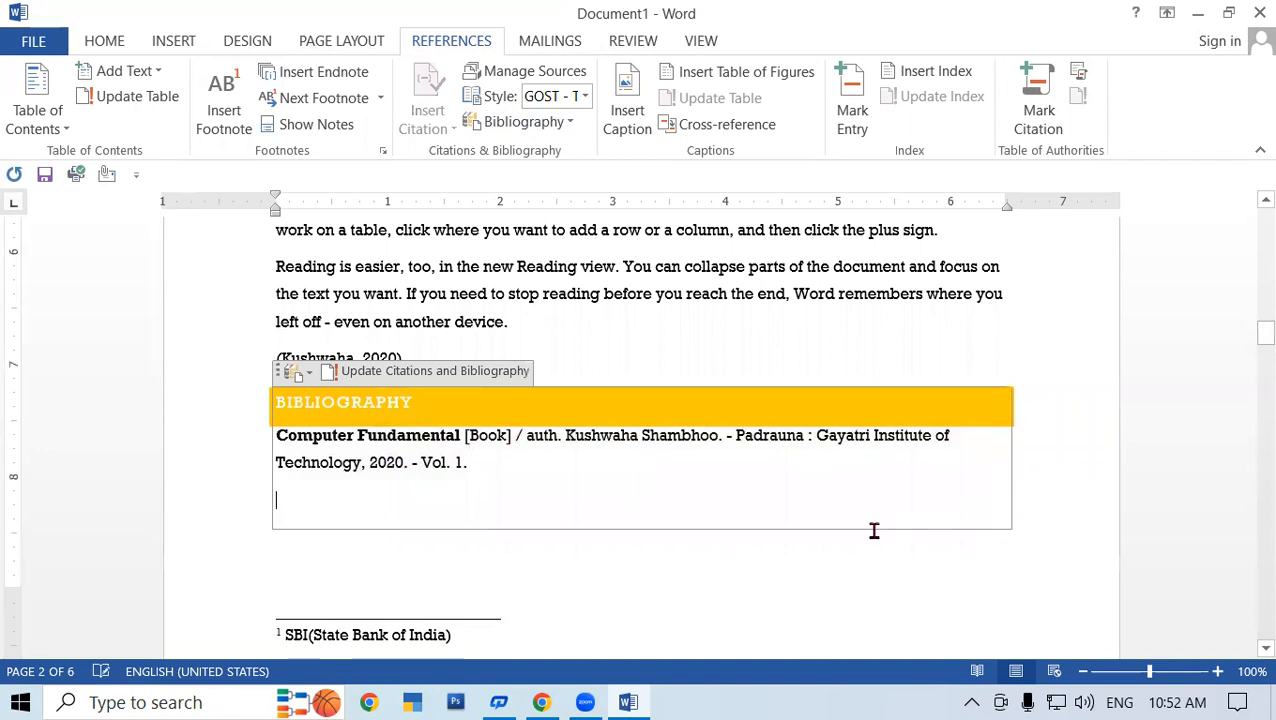
pyautogui.scroll(-3, 860, 530)
pyautogui.scroll(-5, 851, 529)
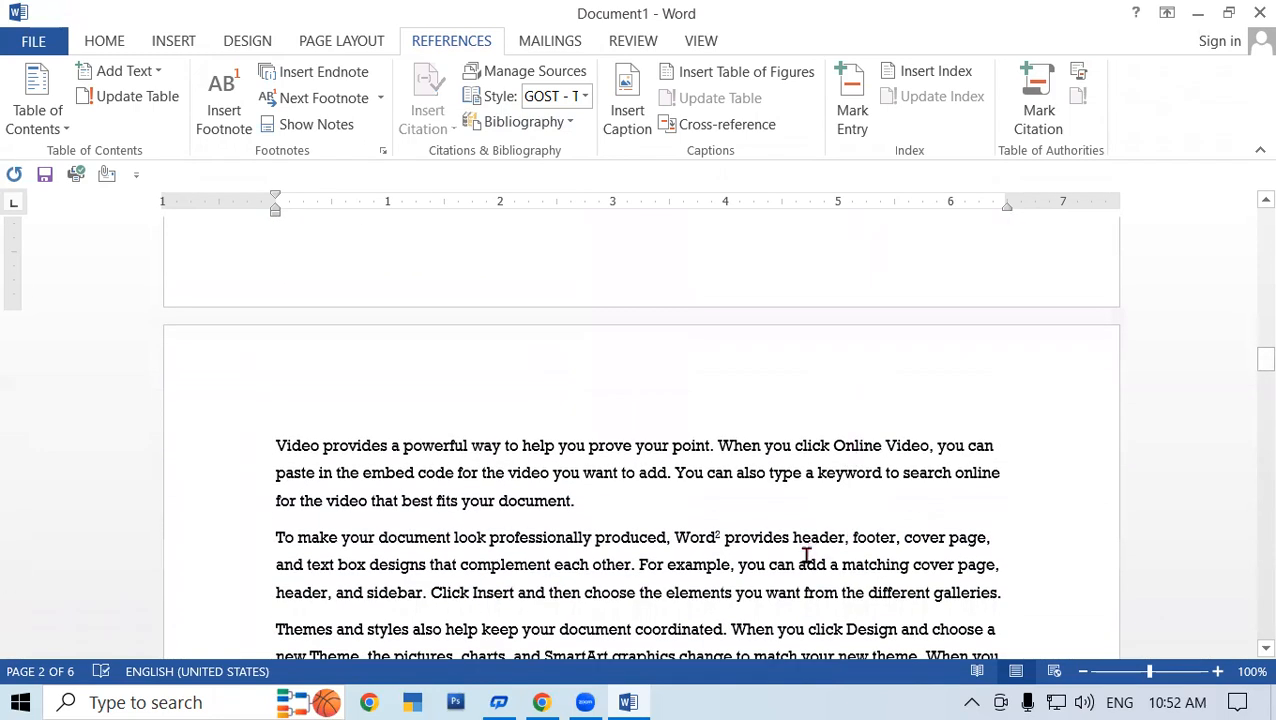
pyautogui.scroll(4, 808, 557)
pyautogui.scroll(6, 808, 557)
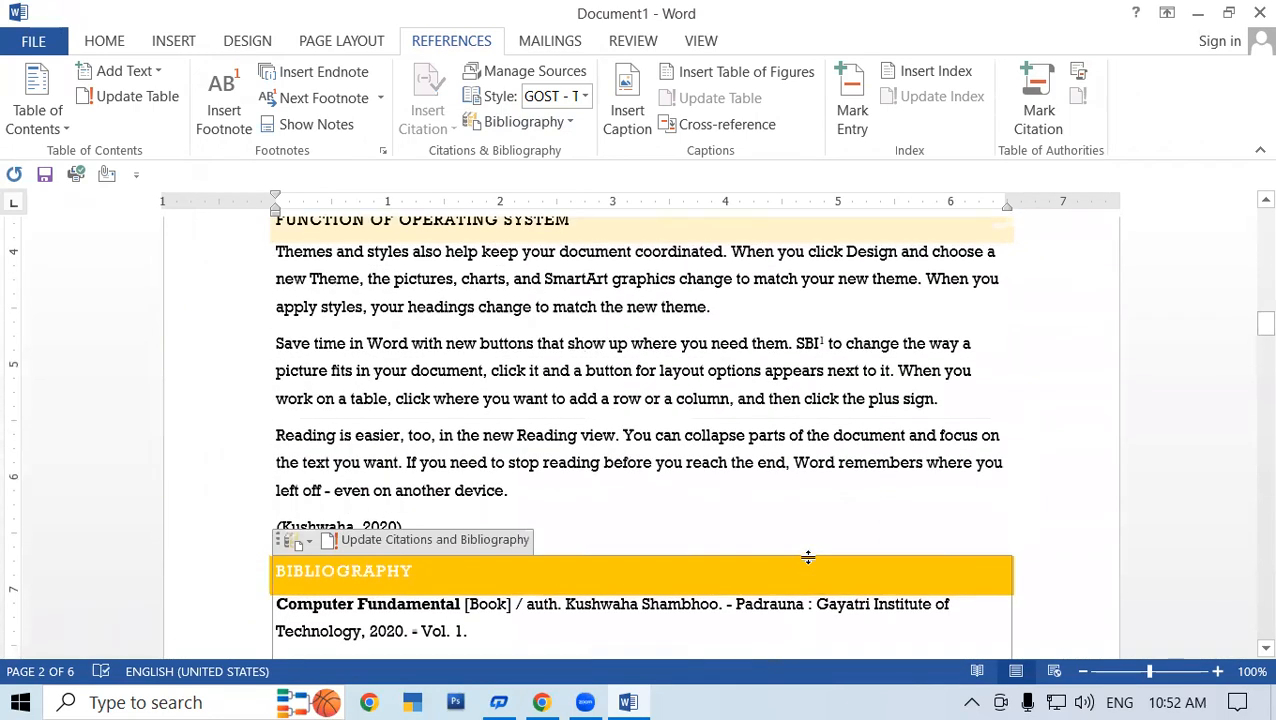
pyautogui.scroll(-3, 632, 497)
pyautogui.click(542, 380)
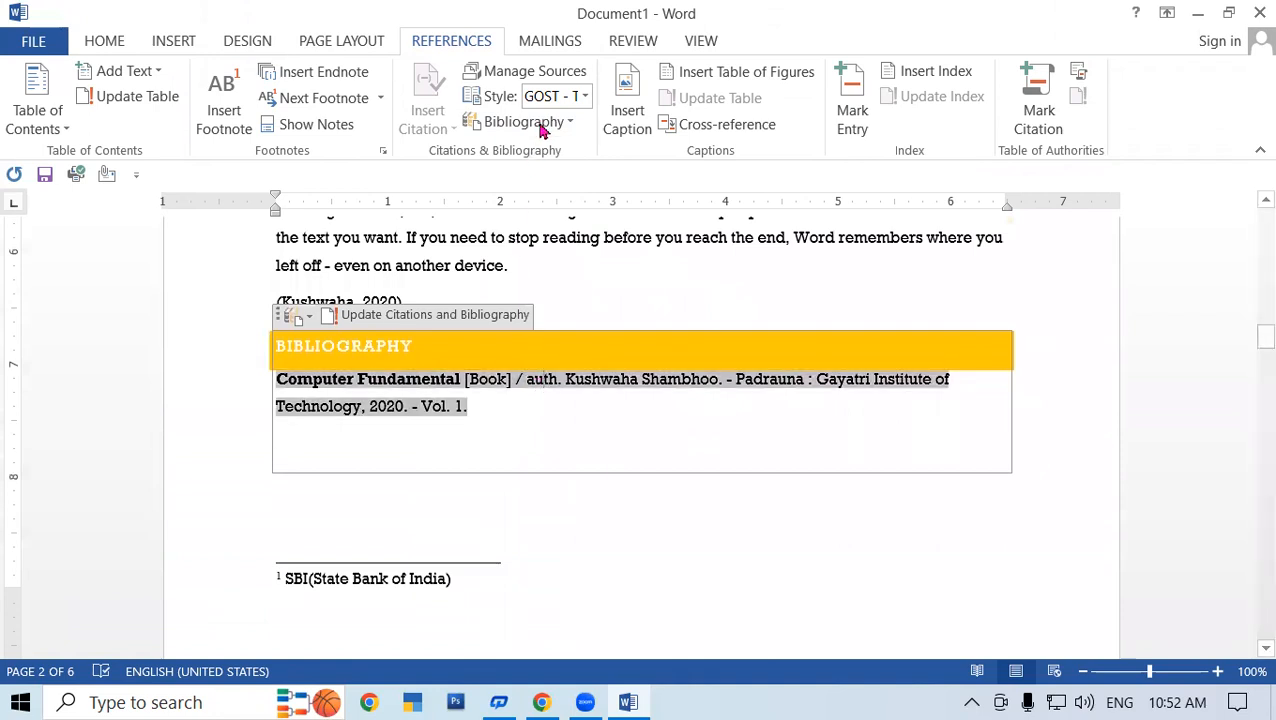
# - Try the Chicago and Harvard - Anglia styles, then settle on GOST - Name Sort
pyautogui.click(586, 96)
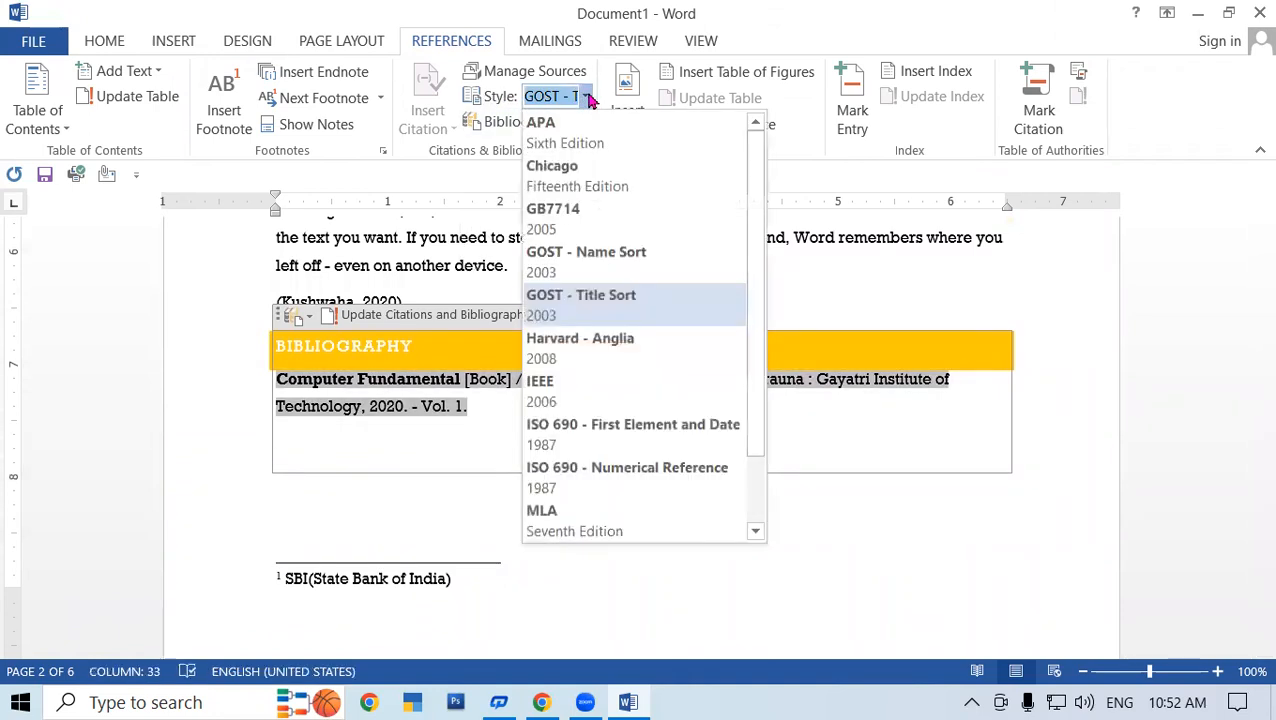
pyautogui.click(597, 190)
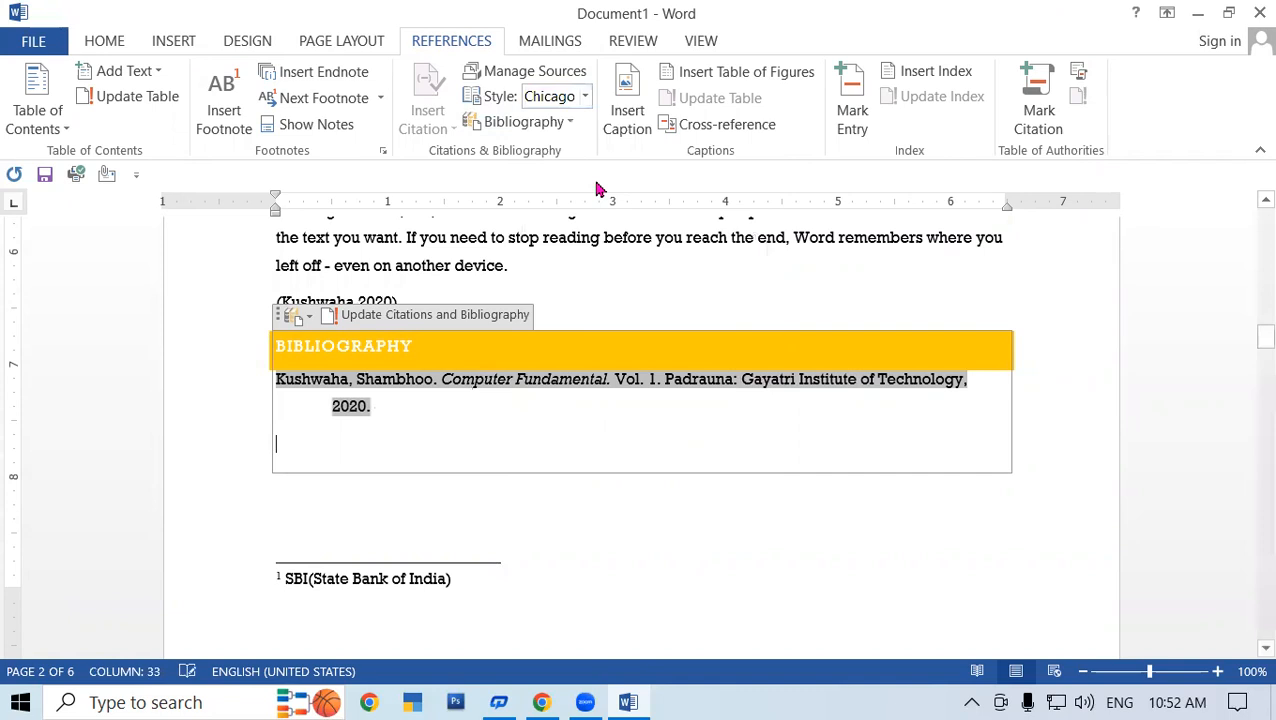
pyautogui.click(586, 98)
pyautogui.click(580, 346)
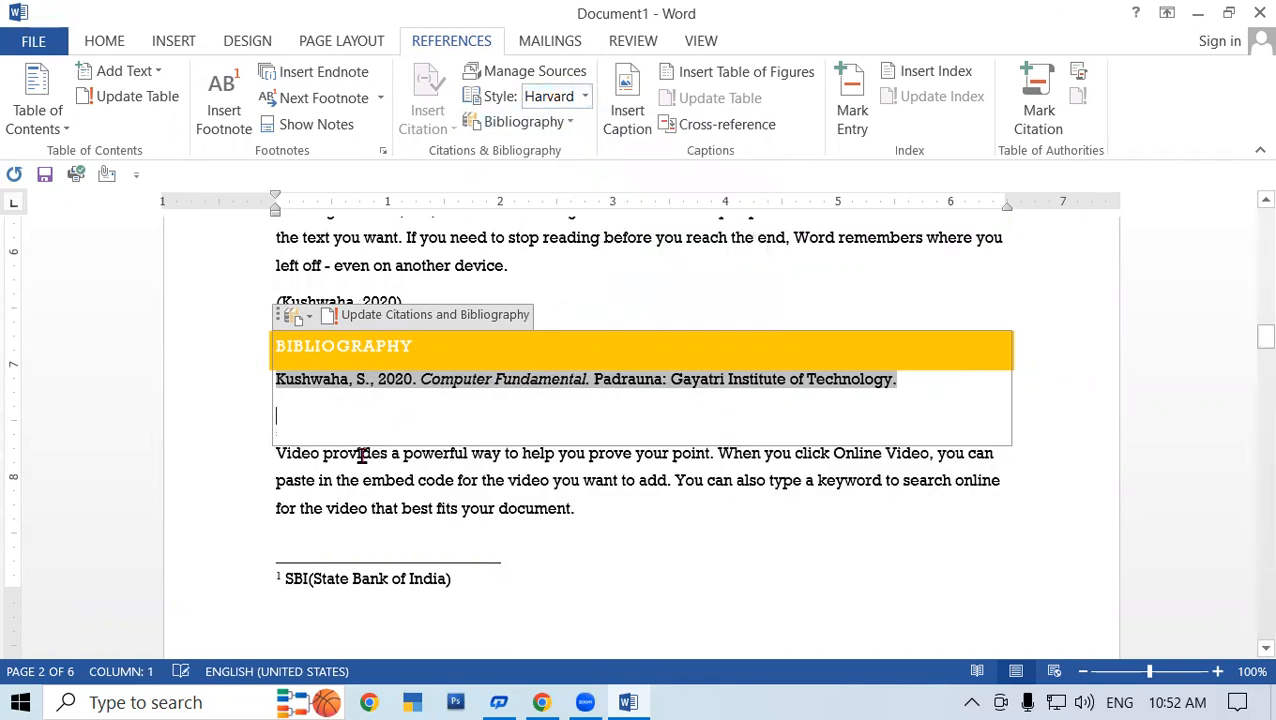
pyautogui.click(585, 96)
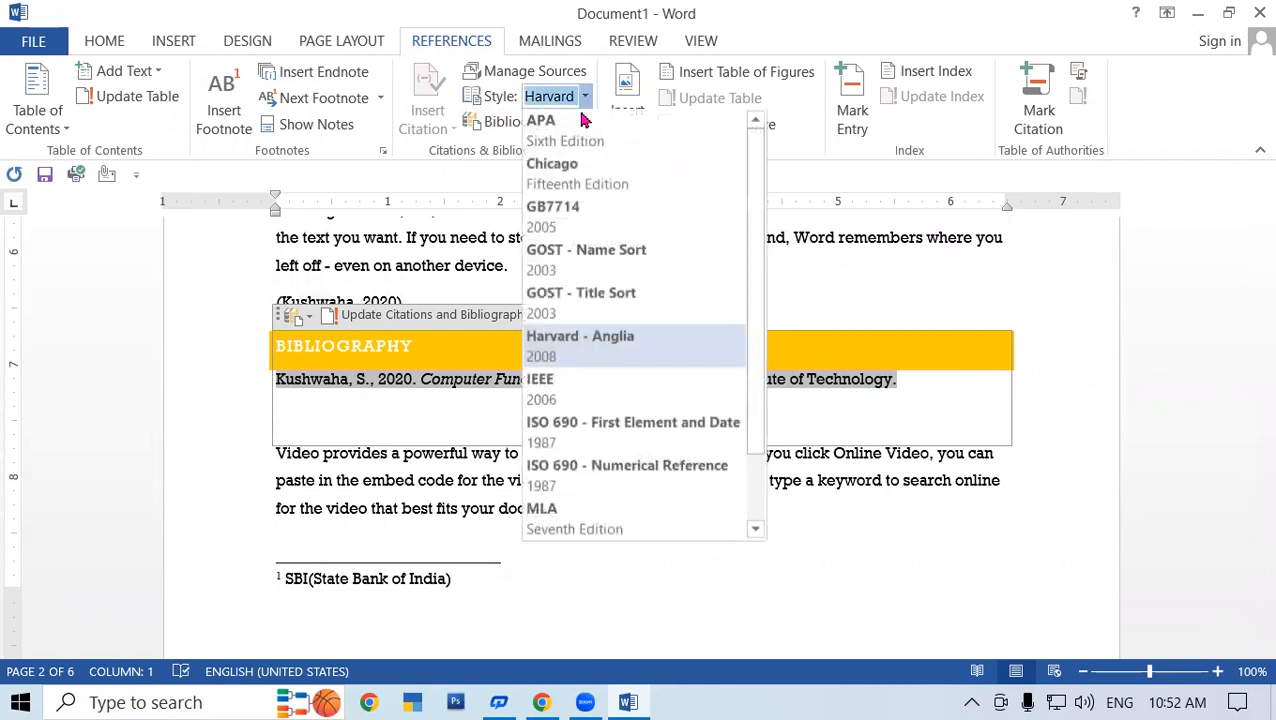
pyautogui.click(555, 263)
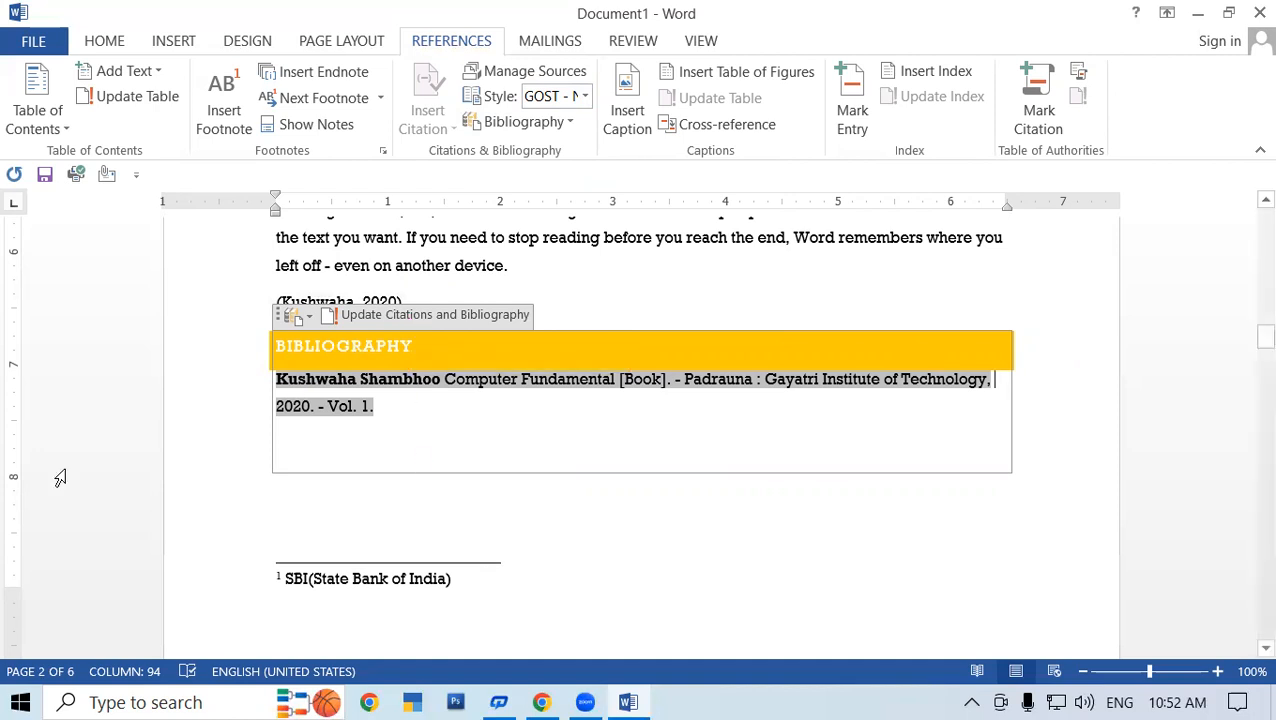
pyautogui.click(355, 524)
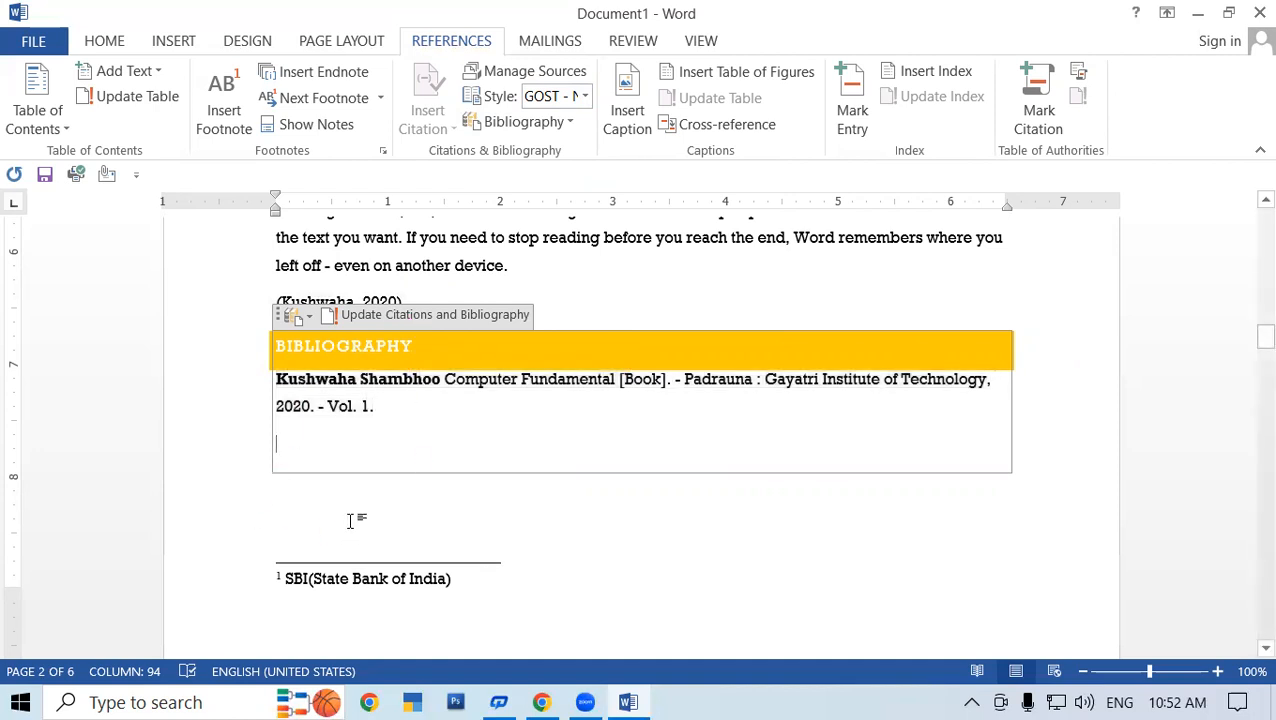
pyautogui.click(332, 502)
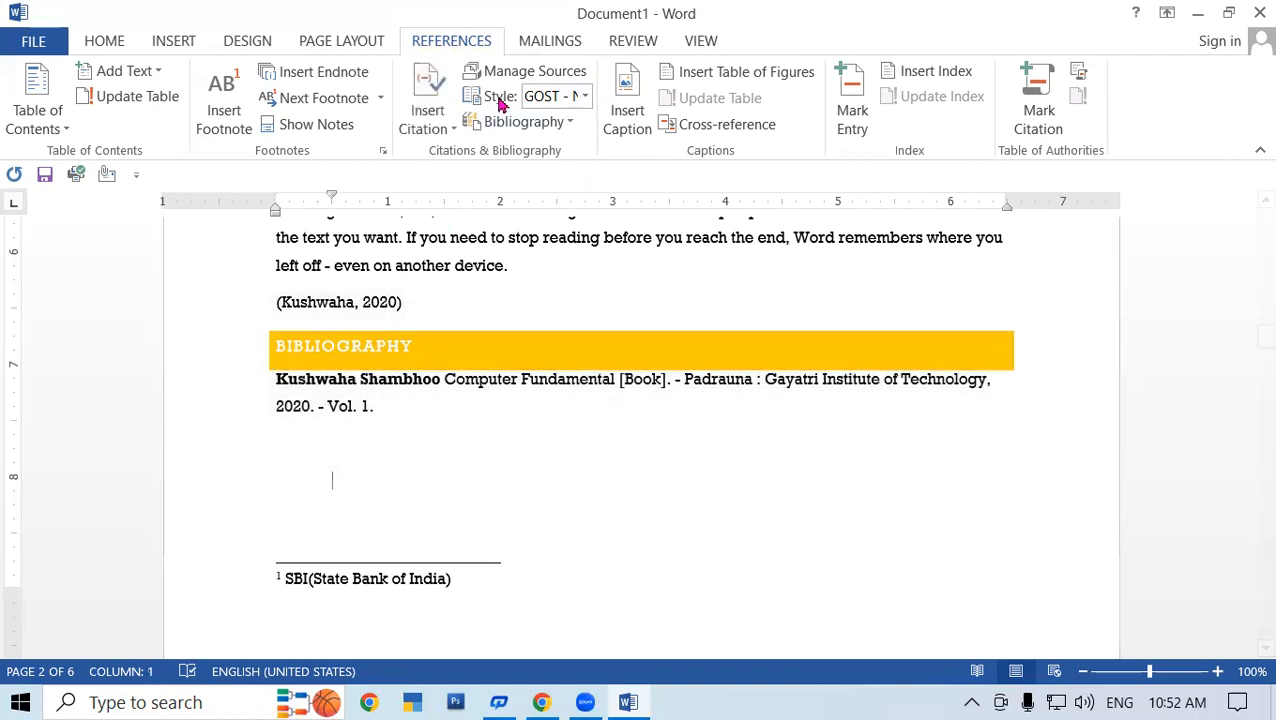
pyautogui.click(445, 127)
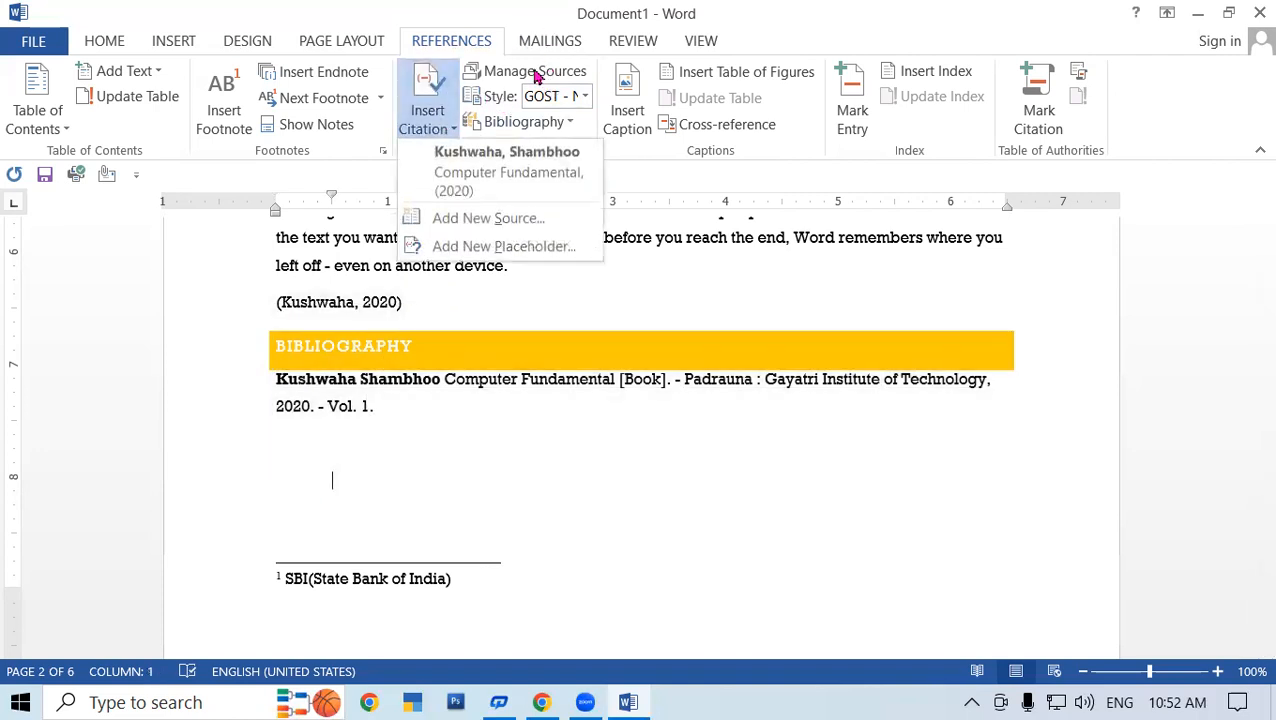
pyautogui.click(535, 72)
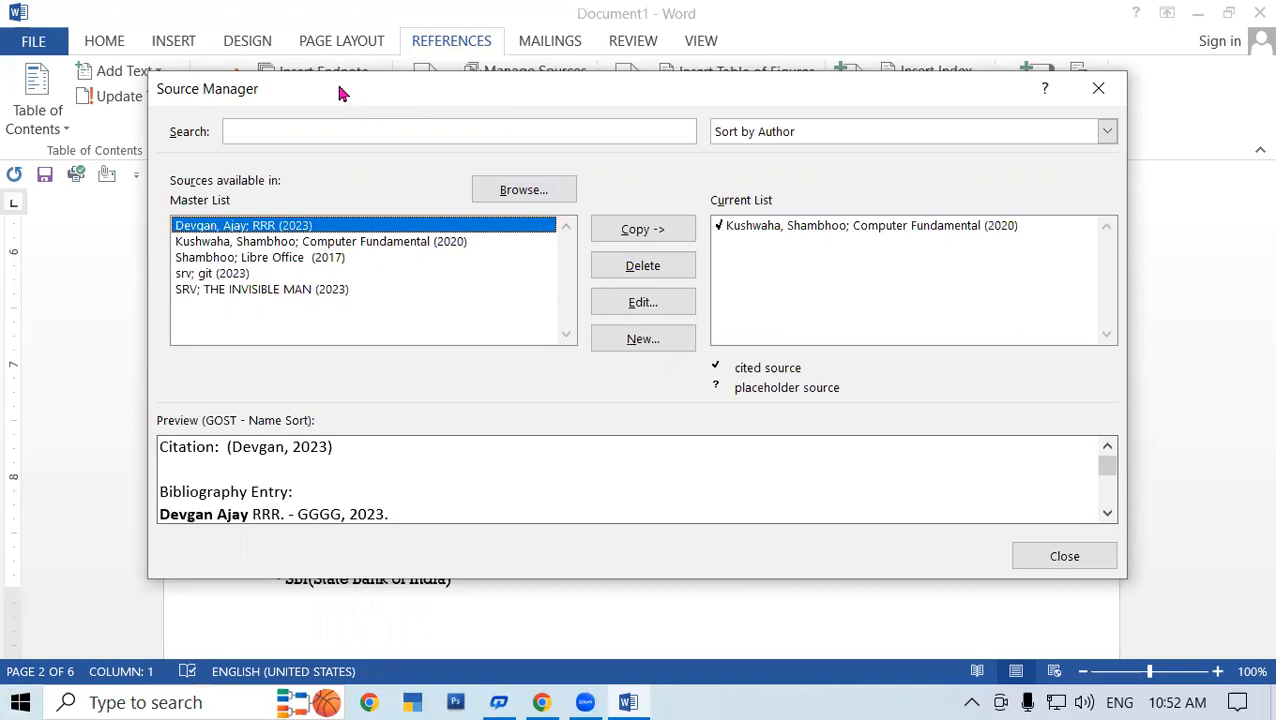
pyautogui.moveTo(340, 93); pyautogui.dragTo(312, 68)
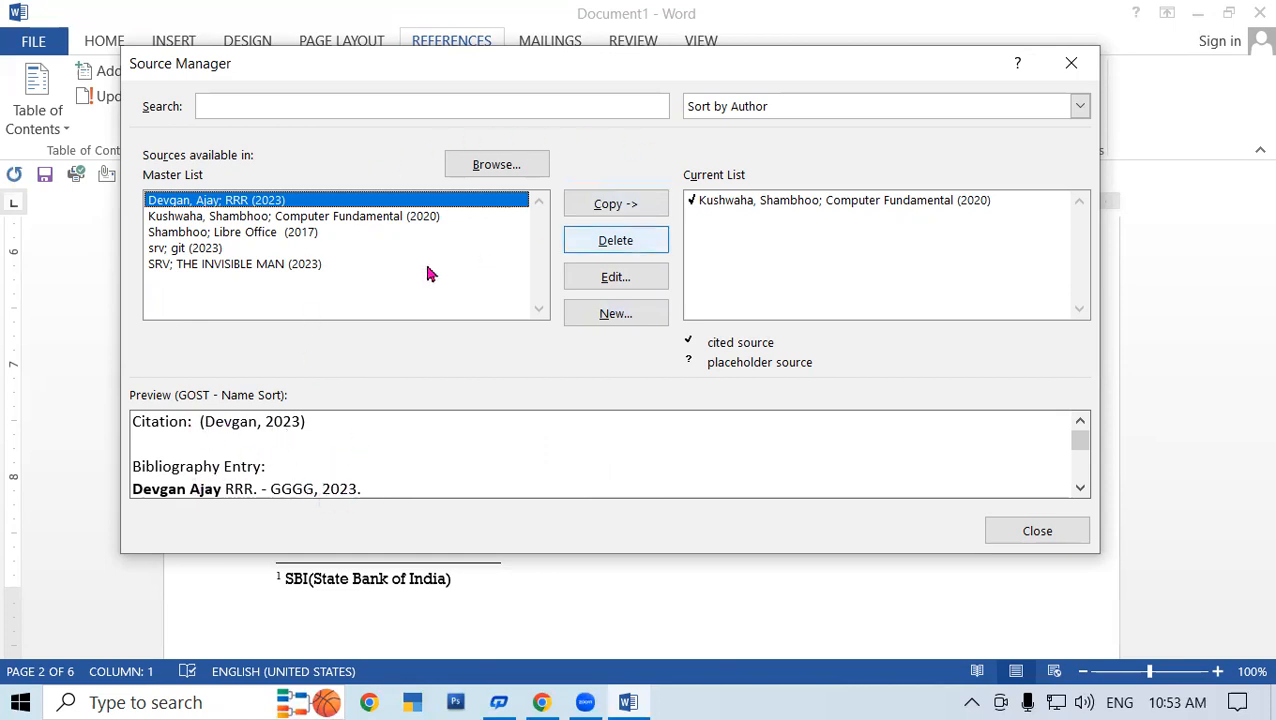
pyautogui.click(743, 204)
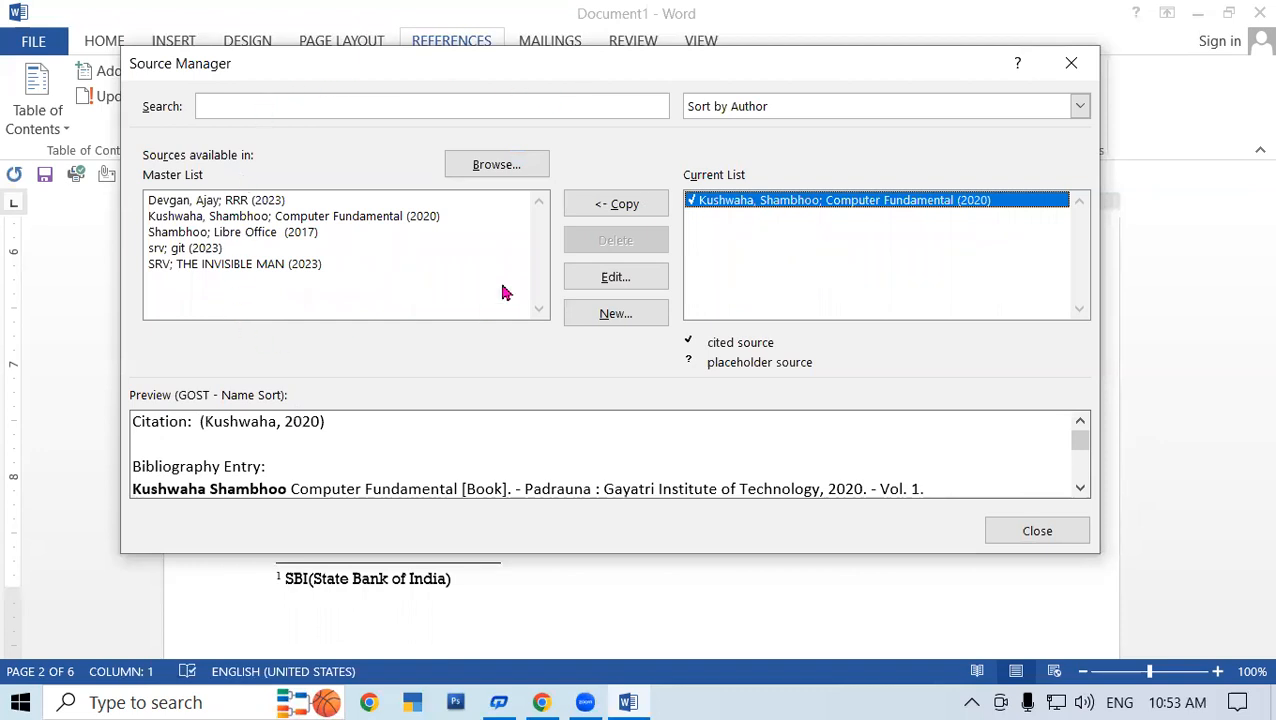
pyautogui.click(1005, 527)
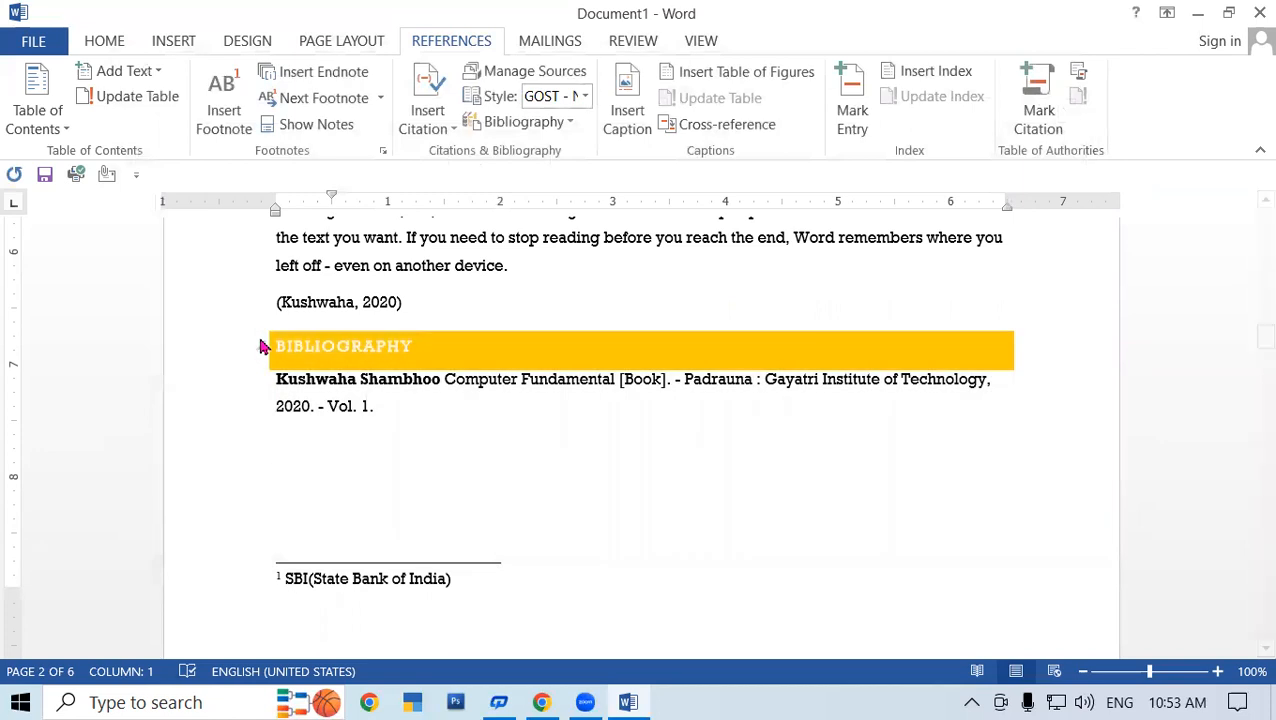
# - Open the Bibliography gallery and dismiss it without inserting, leaving the bibliography unchanged
pyautogui.moveTo(392, 530); pyautogui.dragTo(215, 399)
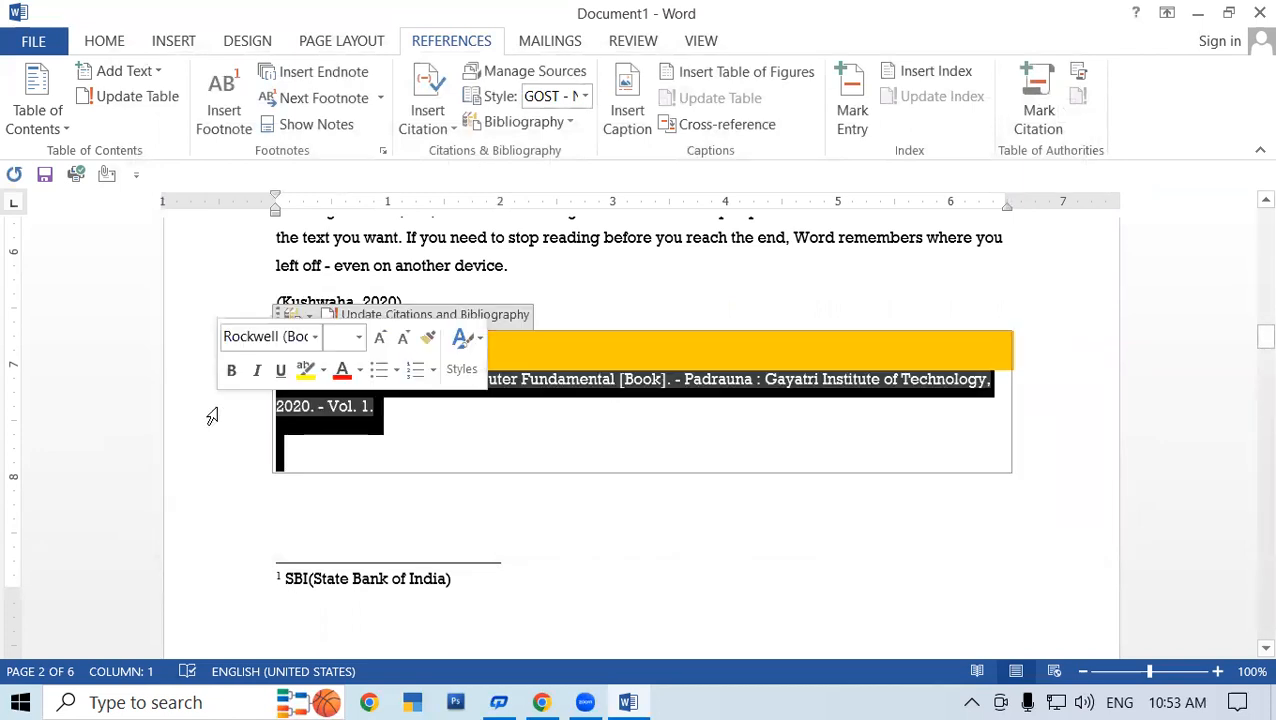
pyautogui.click(681, 284)
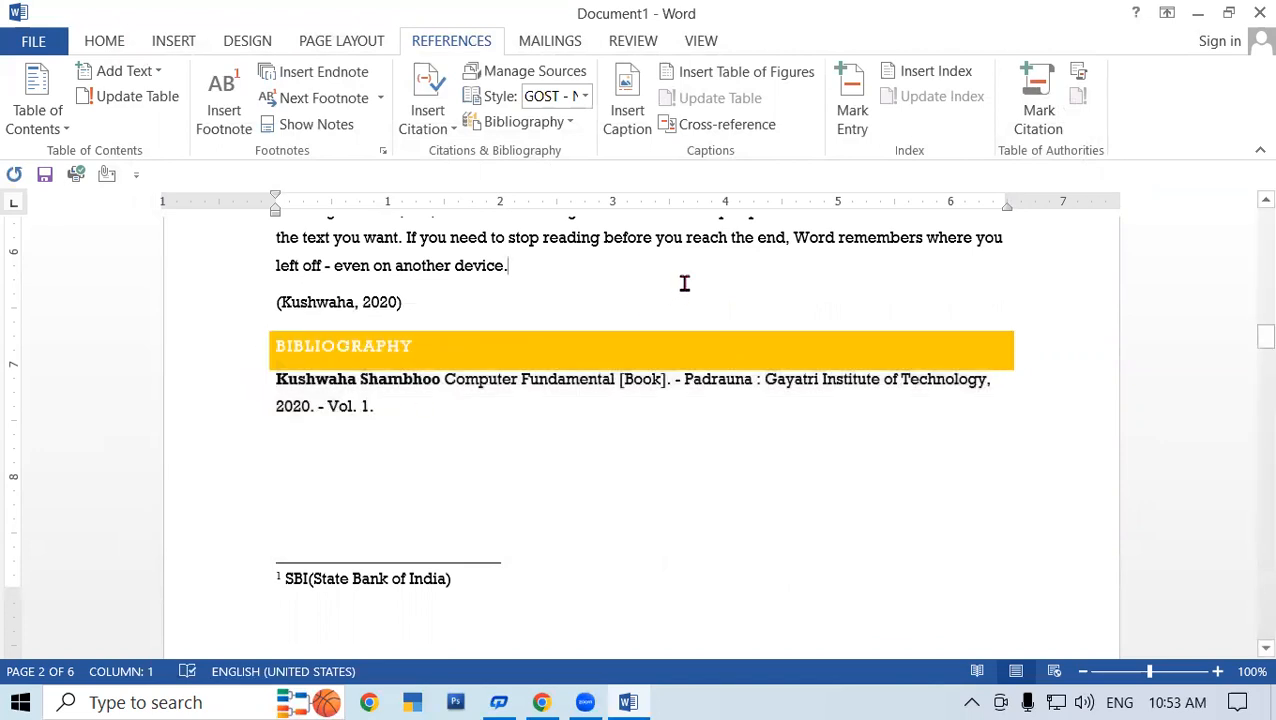
pyautogui.click(558, 124)
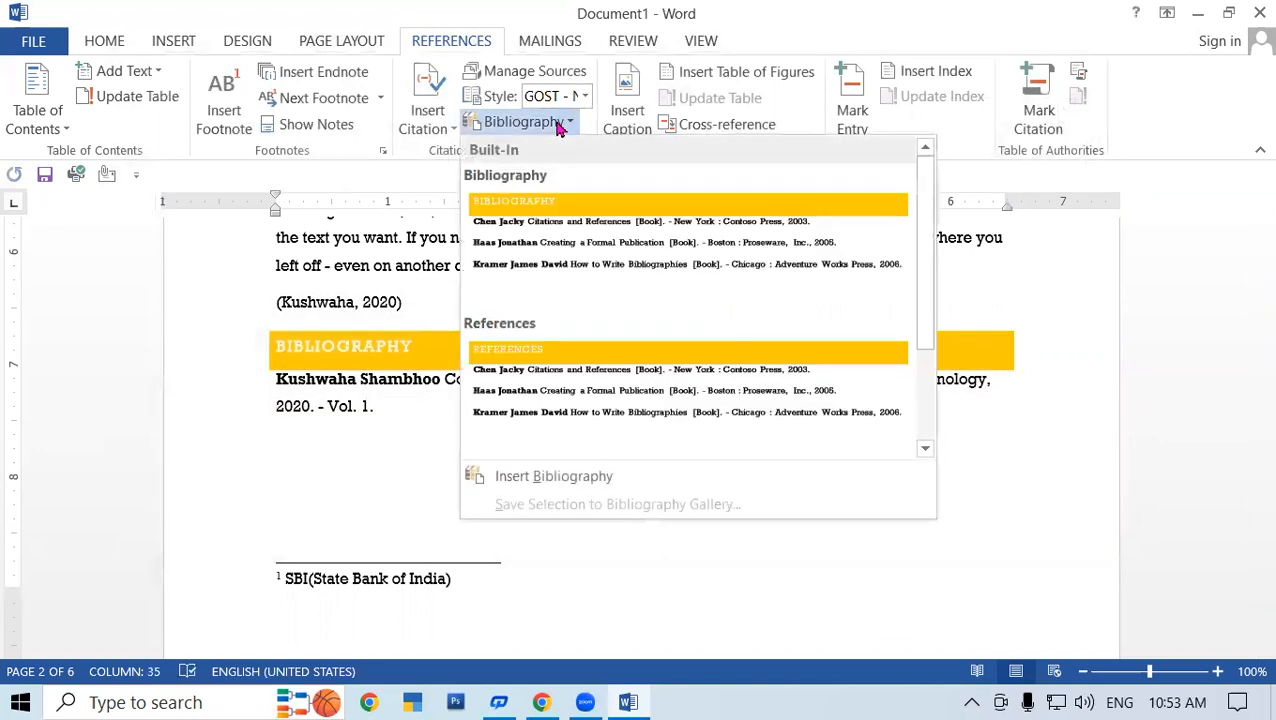
pyautogui.moveTo(926, 339); pyautogui.dragTo(926, 256)
pyautogui.click(395, 491)
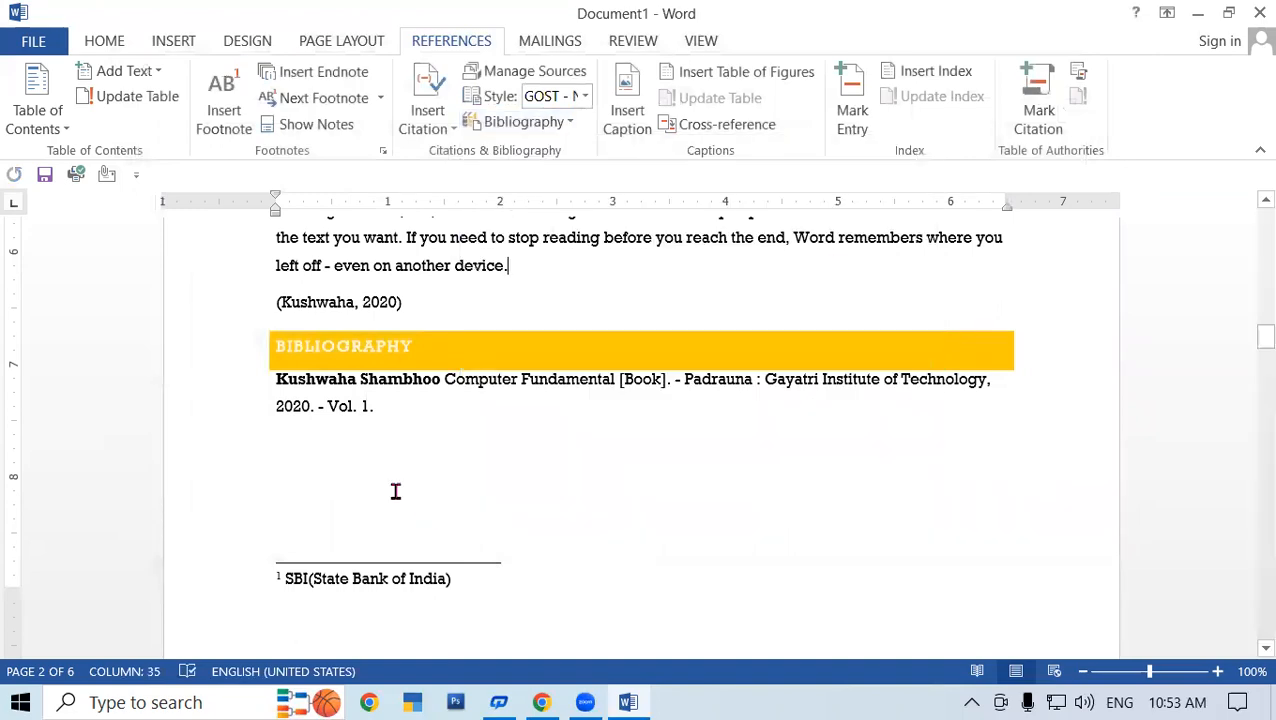
# - Scroll down and place the caret at the end of the themes paragraph
pyautogui.scroll(-5, 496, 535)
pyautogui.scroll(-4, 496, 537)
pyautogui.click(757, 360)
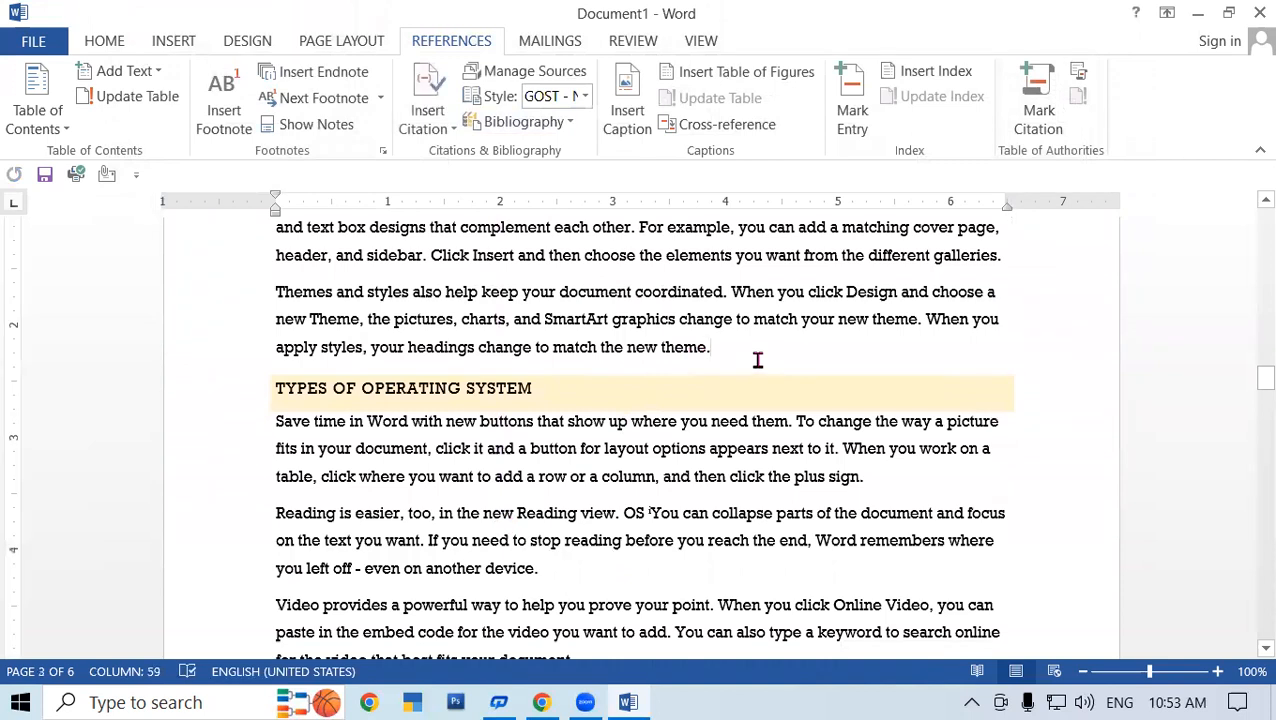